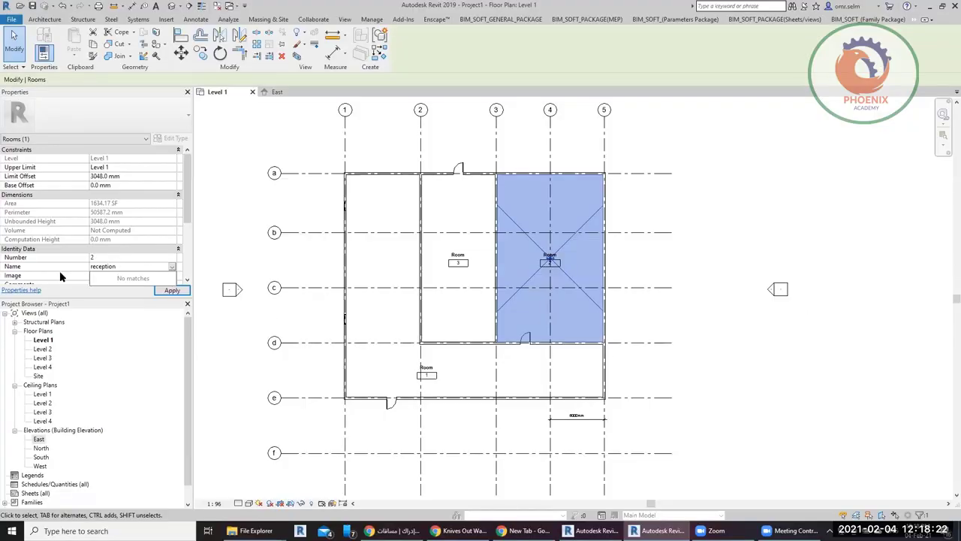
# Clear the reception room selection and pan to show the whole plan with grids a–e.
pyautogui.click(751, 229)
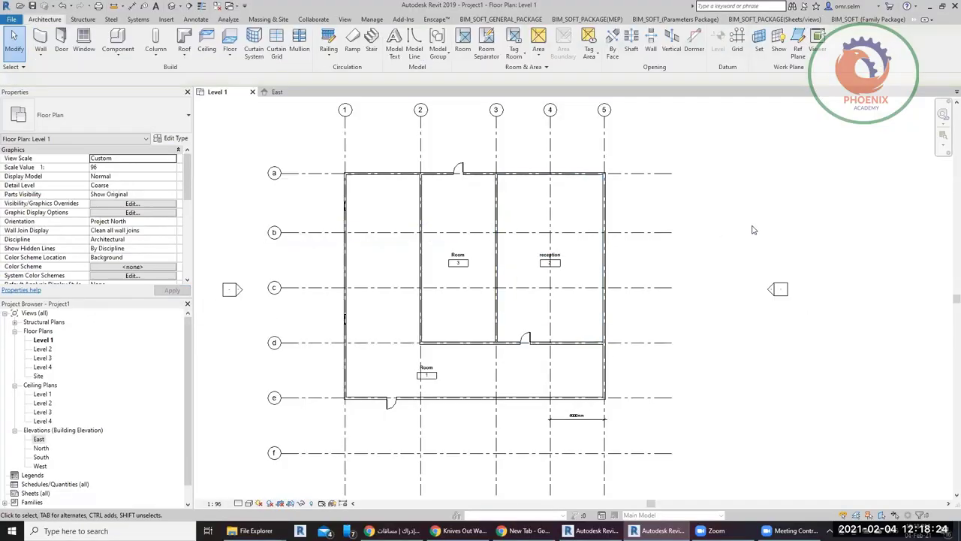
pyautogui.scroll(2, 528, 263)
pyautogui.scroll(1, 528, 267)
pyautogui.scroll(-2, 528, 269)
pyautogui.moveTo(283, 313); pyautogui.dragTo(375, 303, button='middle')
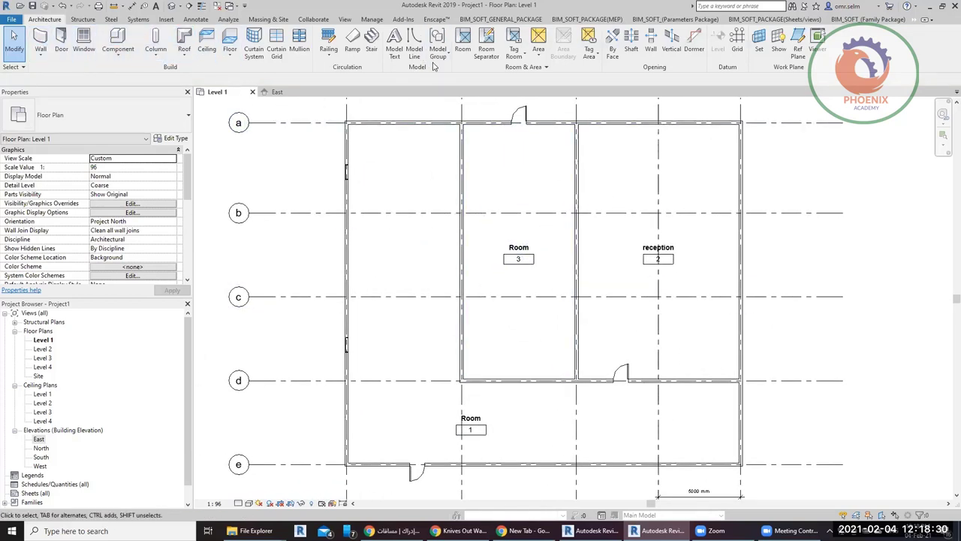
# Start and cancel room placement, then start the Door tool.
pyautogui.click(464, 47)
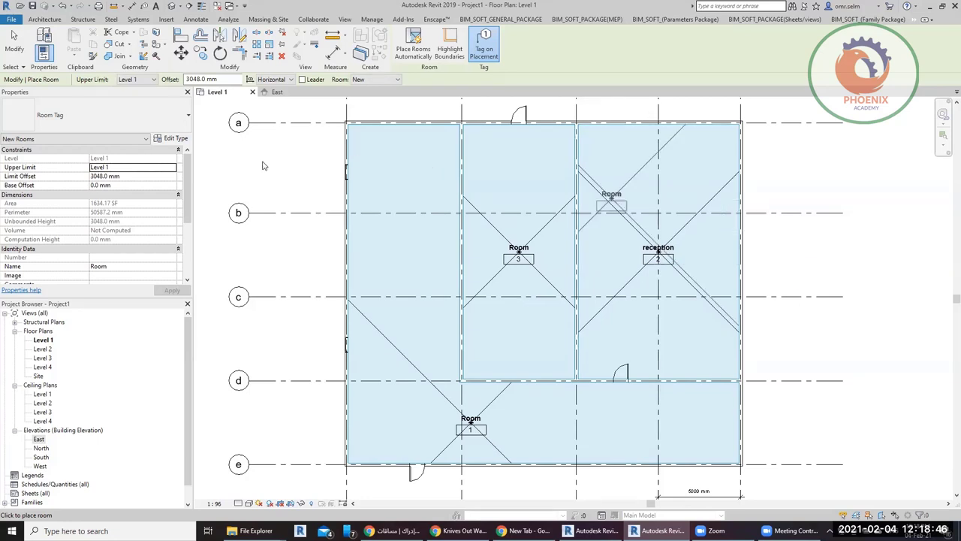
pyautogui.click(49, 21)
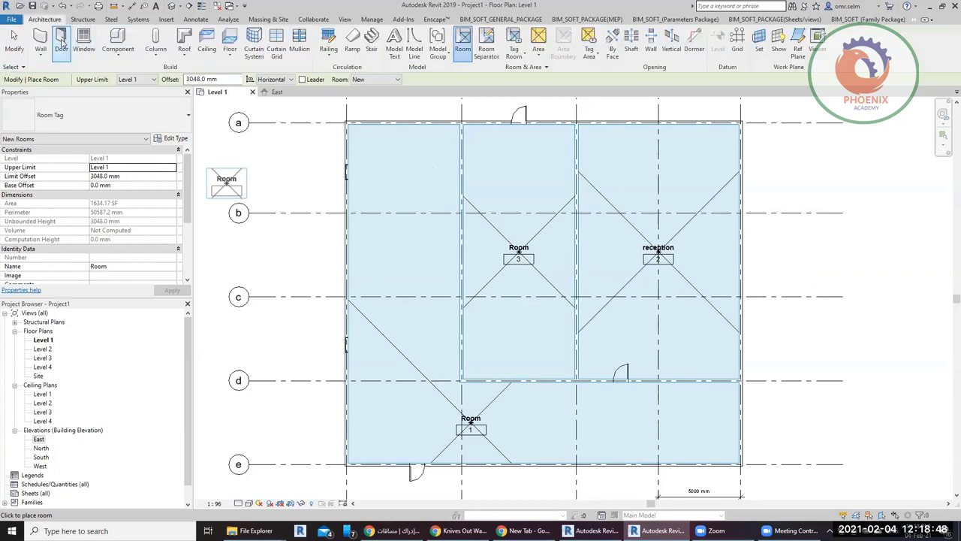
pyautogui.click(84, 41)
# Turn on Tag on Placement and place door 4 on the left exterior wall.
pyautogui.click(451, 48)
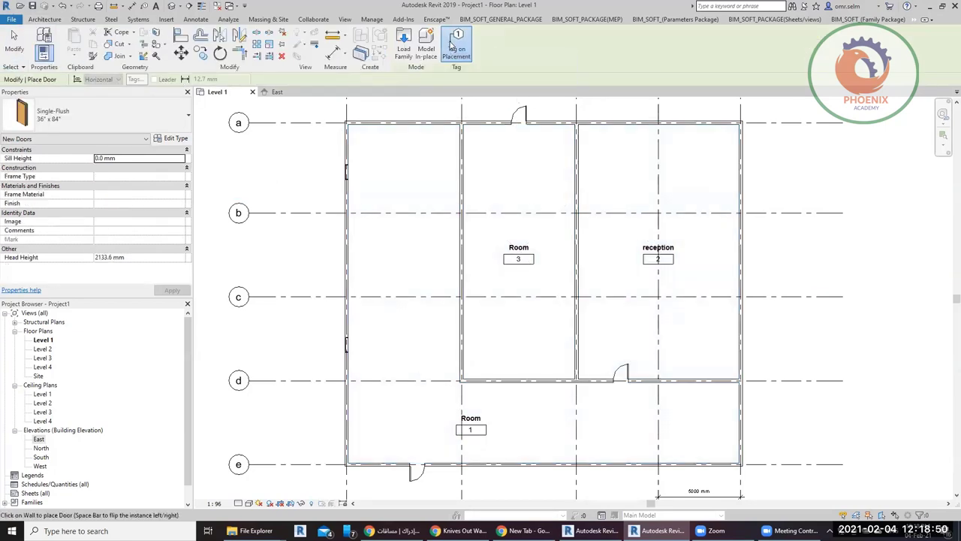
pyautogui.click(336, 269)
pyautogui.scroll(5, 338, 287)
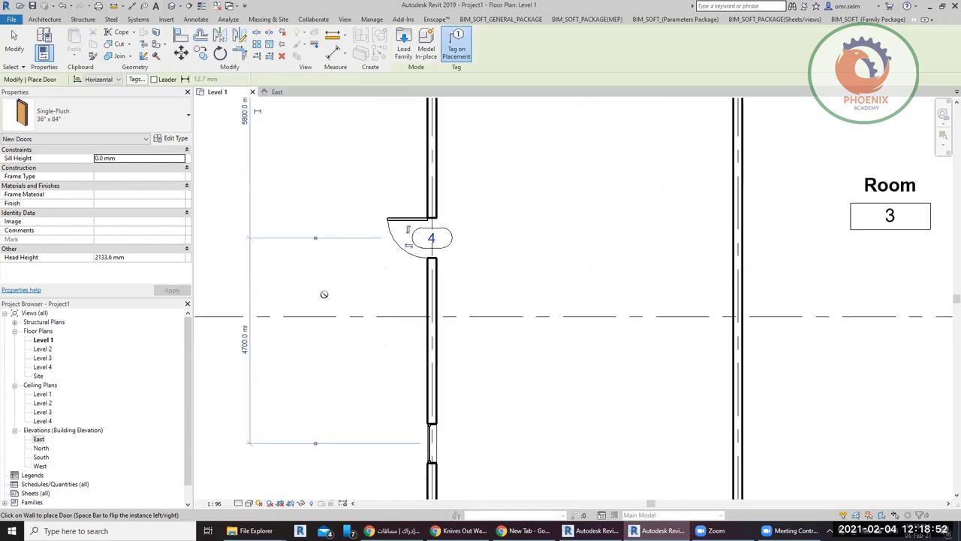
pyautogui.press('Escape')
pyautogui.press('Escape')
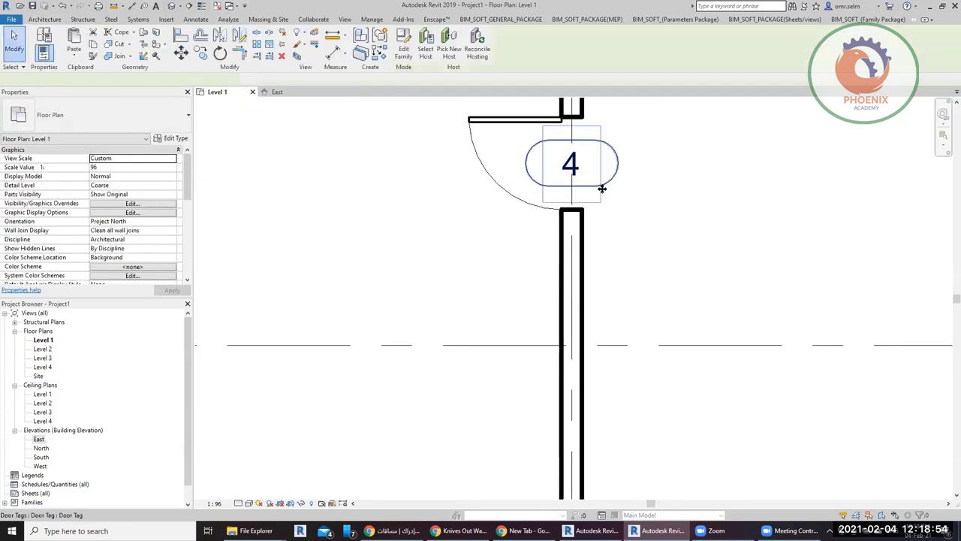
# Move door tag 4 right of the door, keep it horizontal, and give it a leader.
pyautogui.click(572, 190)
pyautogui.moveTo(573, 192); pyautogui.dragTo(638, 190)
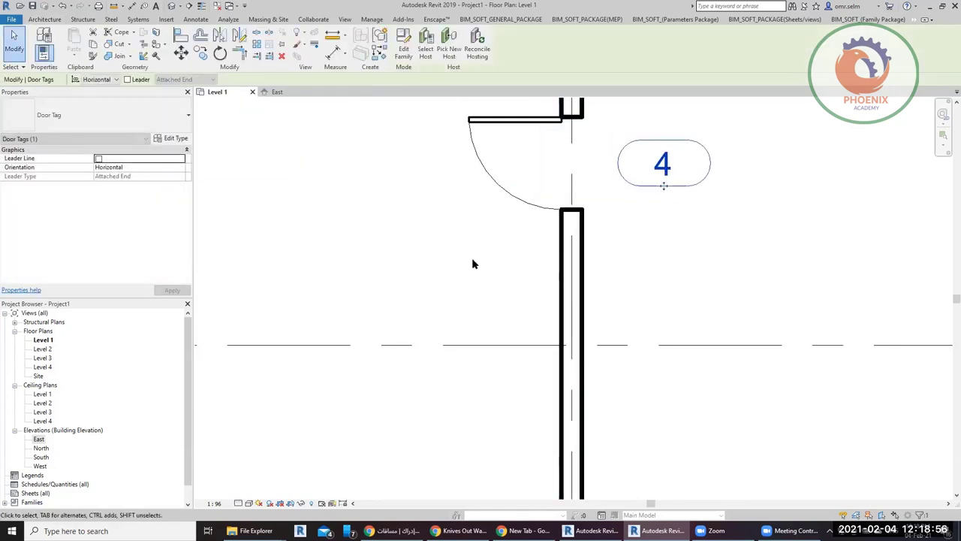
pyautogui.scroll(-2, 473, 256)
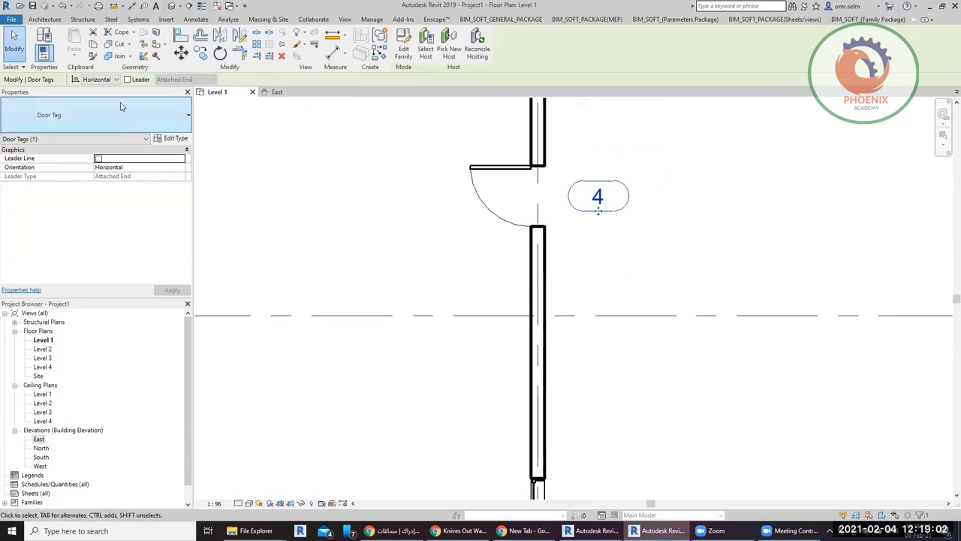
pyautogui.click(116, 80)
pyautogui.click(96, 89)
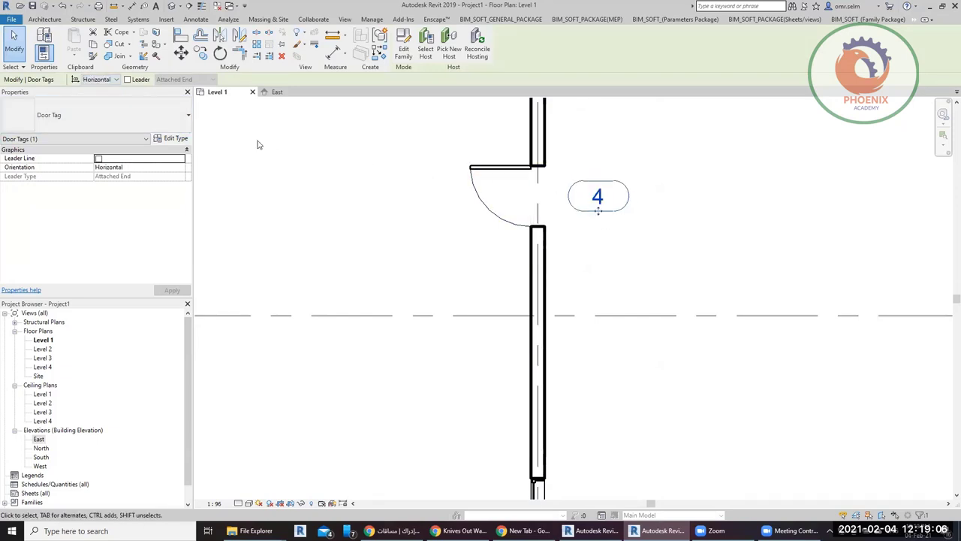
pyautogui.click(127, 79)
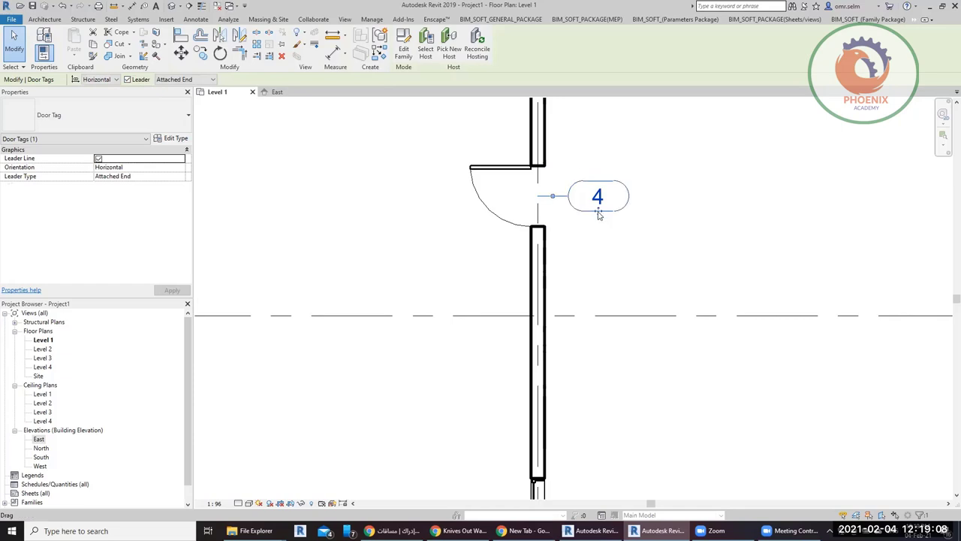
pyautogui.moveTo(599, 210); pyautogui.dragTo(659, 211)
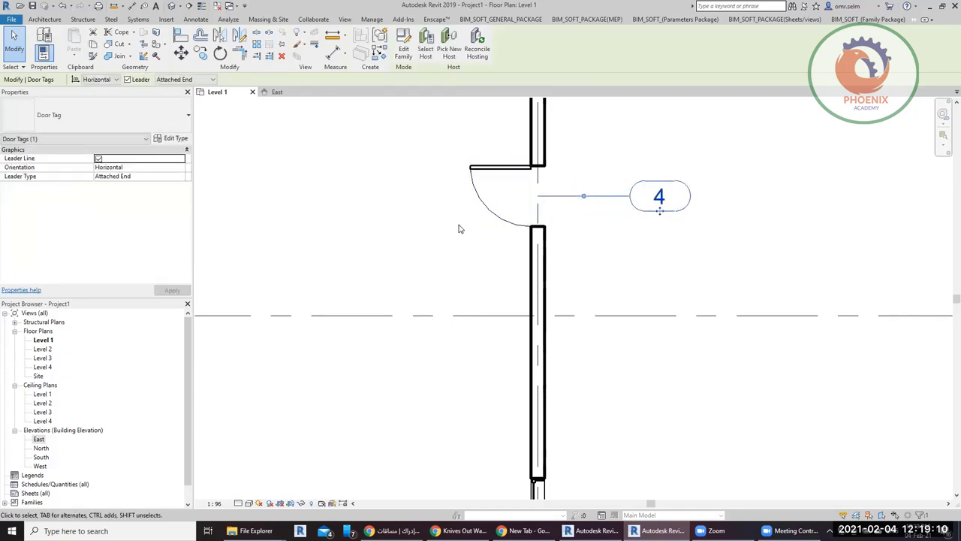
# Set the tag 4 leader to Attached End and place the tag up-right of the door.
pyautogui.click(200, 81)
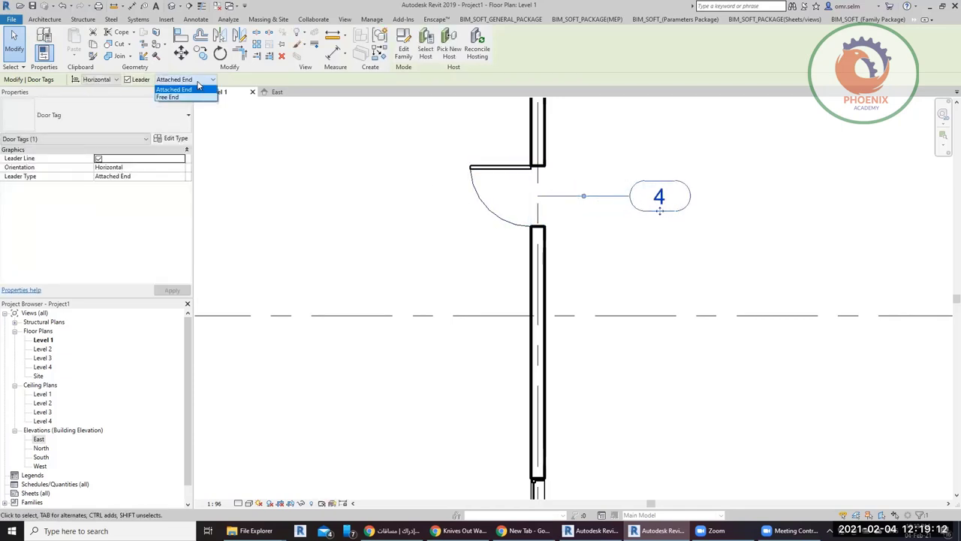
pyautogui.click(191, 99)
pyautogui.moveTo(539, 198)
pyautogui.mouseDown()
pyautogui.moveTo(612, 163)
pyautogui.moveTo(573, 154)
pyautogui.moveTo(535, 198)
pyautogui.mouseUp()
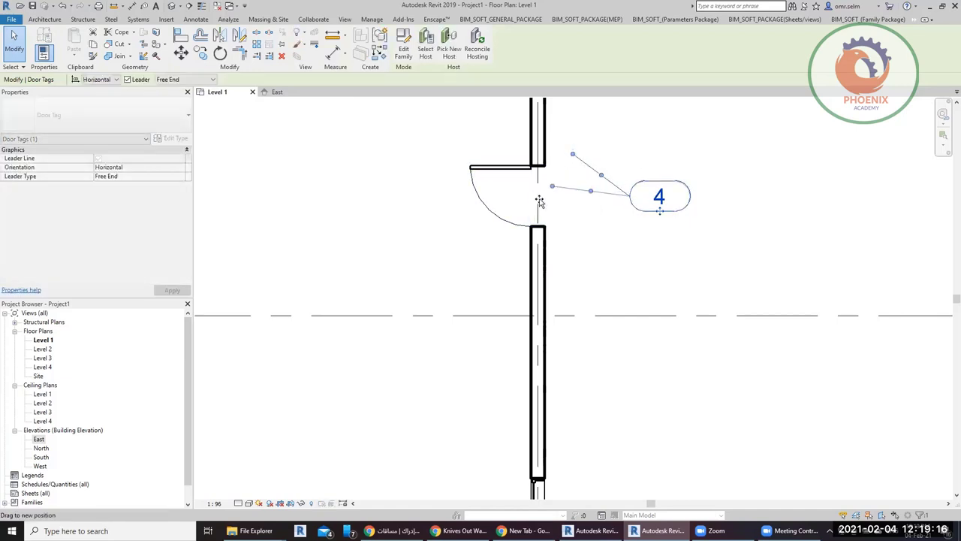
pyautogui.click(212, 79)
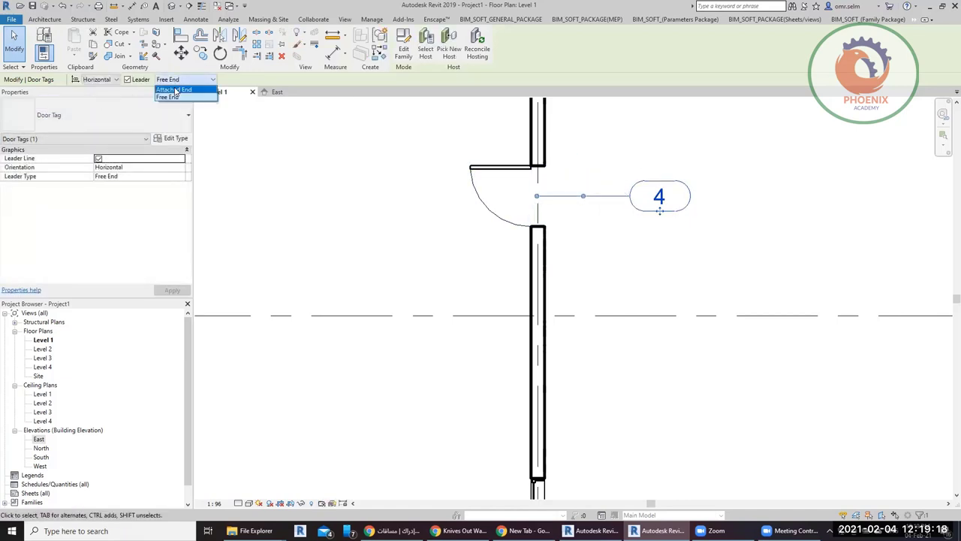
pyautogui.click(176, 87)
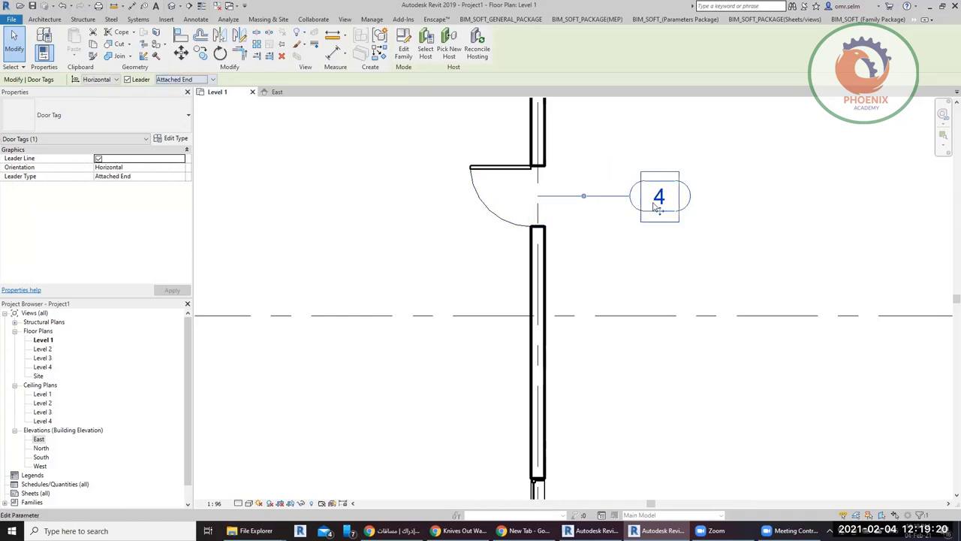
pyautogui.moveTo(659, 198); pyautogui.dragTo(649, 137)
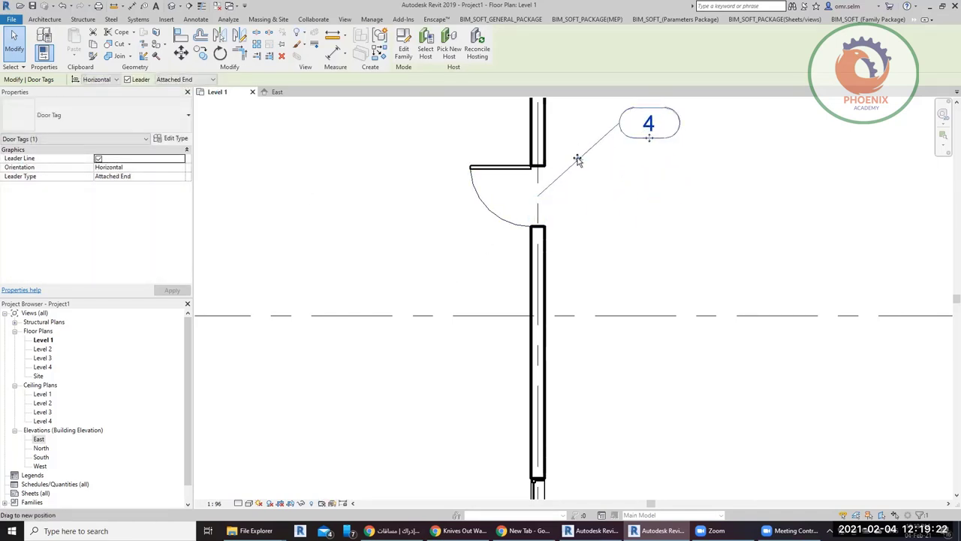
pyautogui.moveTo(584, 128); pyautogui.dragTo(584, 128)
pyautogui.scroll(-3, 448, 251)
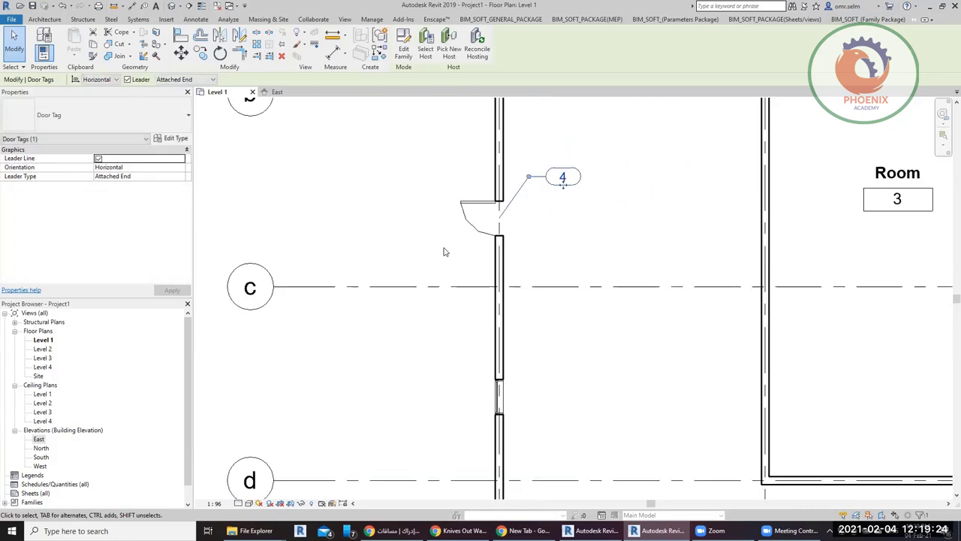
pyautogui.scroll(-3, 440, 252)
pyautogui.press('Escape')
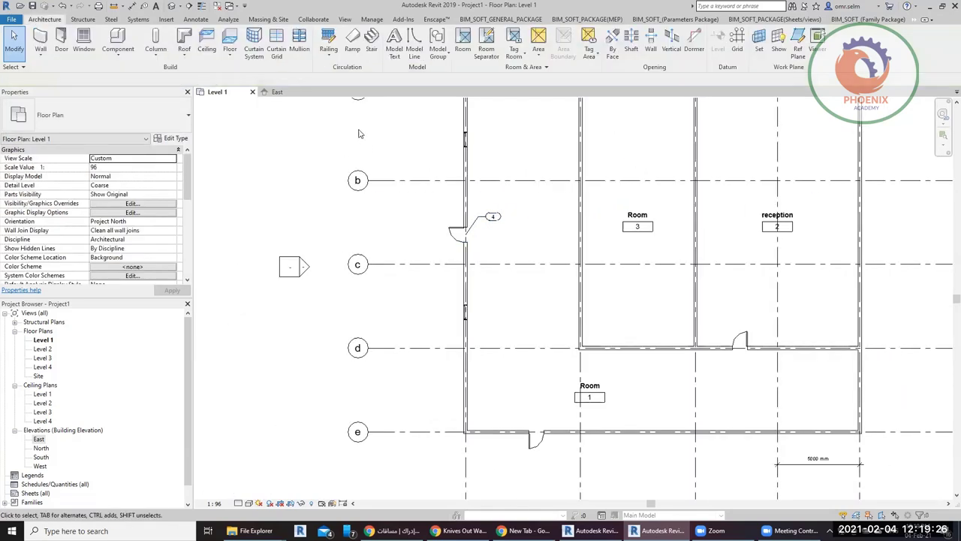
# Center the rooms in view and move the reception tag to the room's lower half.
pyautogui.moveTo(546, 158); pyautogui.dragTo(502, 177, button='middle')
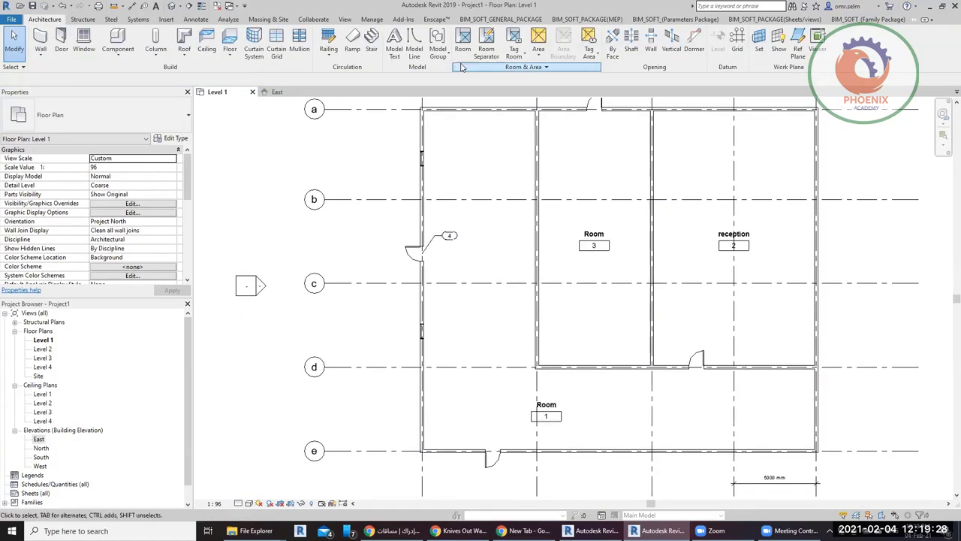
pyautogui.moveTo(698, 205); pyautogui.dragTo(584, 230, button='middle')
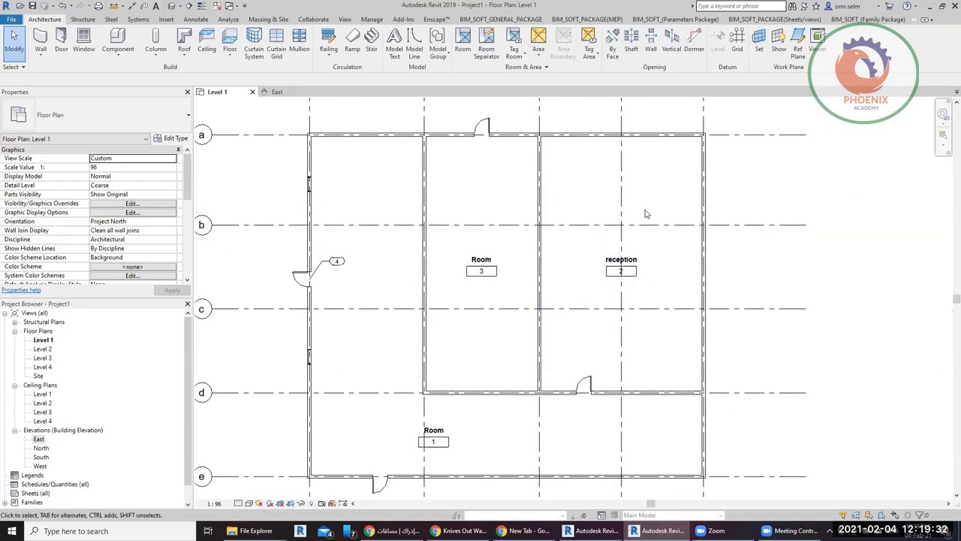
pyautogui.moveTo(633, 270); pyautogui.dragTo(606, 302, button='middle')
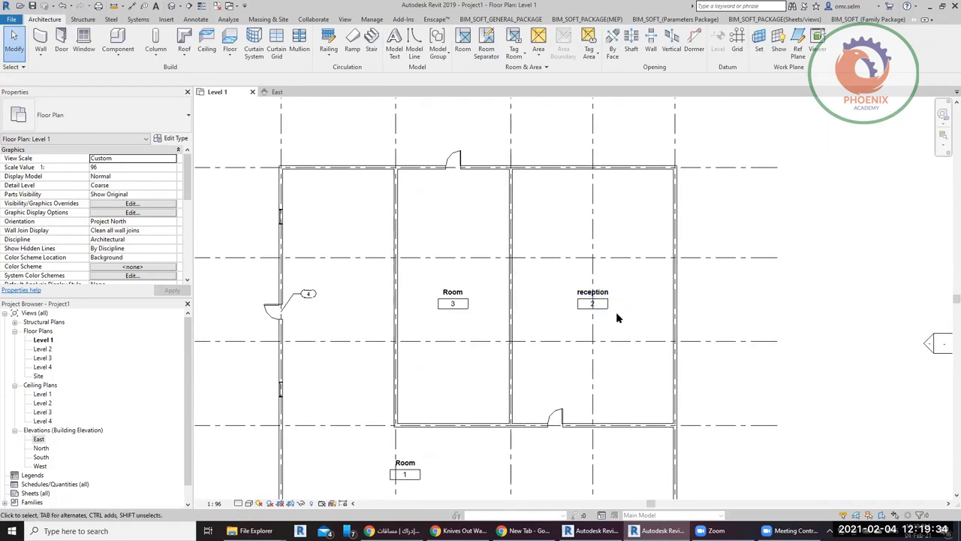
pyautogui.moveTo(608, 304); pyautogui.dragTo(621, 381)
pyautogui.click(807, 301)
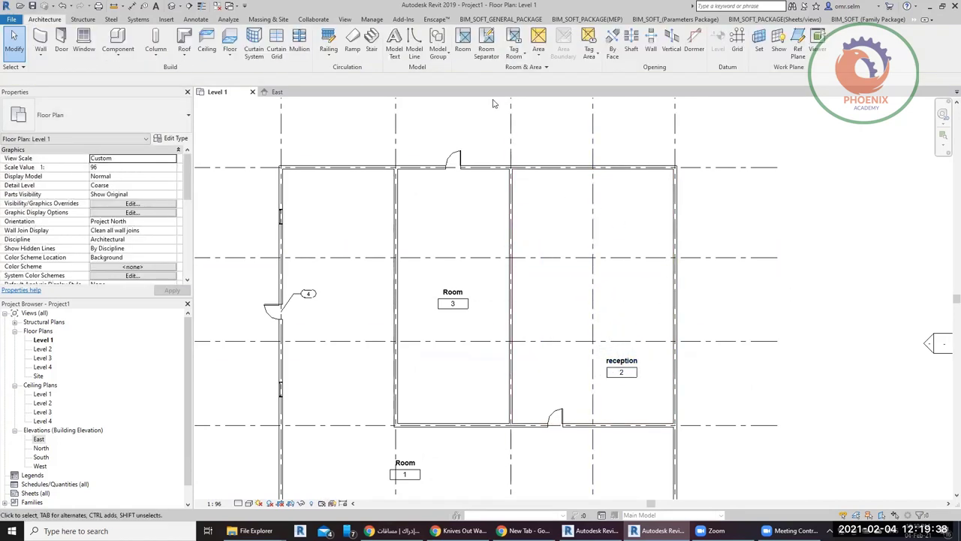
# Draw a room separation line from the interior wall to the right exterior wall and check reception's extent.
pyautogui.click(484, 53)
pyautogui.click(511, 298)
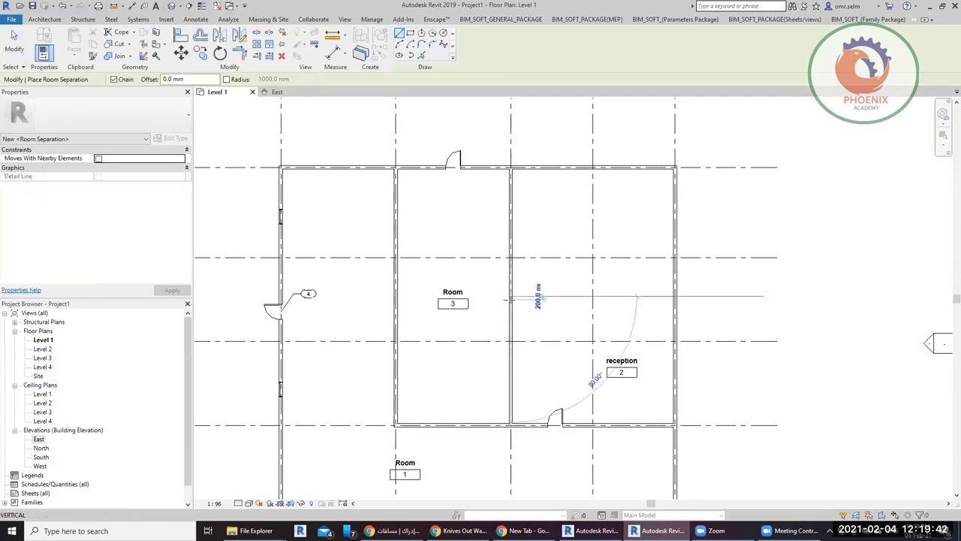
pyautogui.click(675, 296)
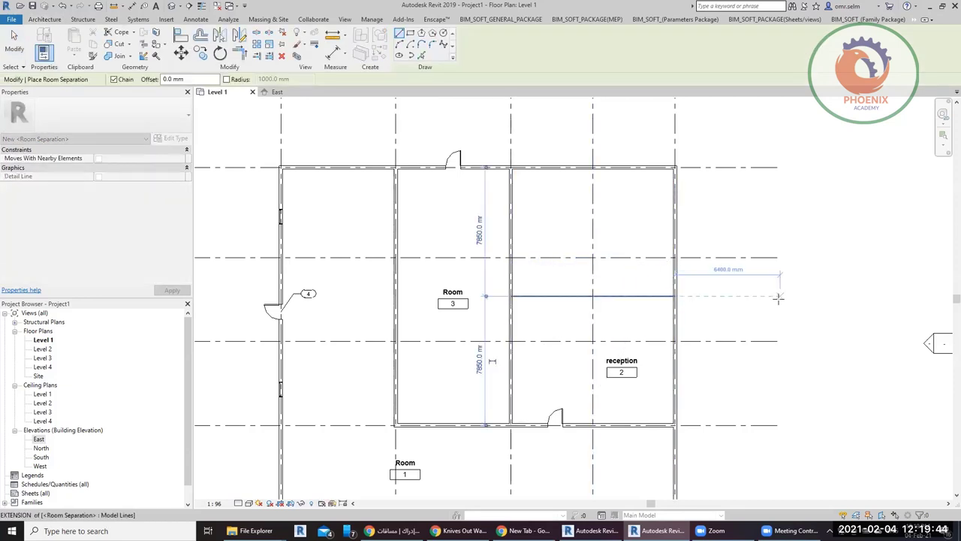
pyautogui.press('Escape')
pyautogui.press('Escape')
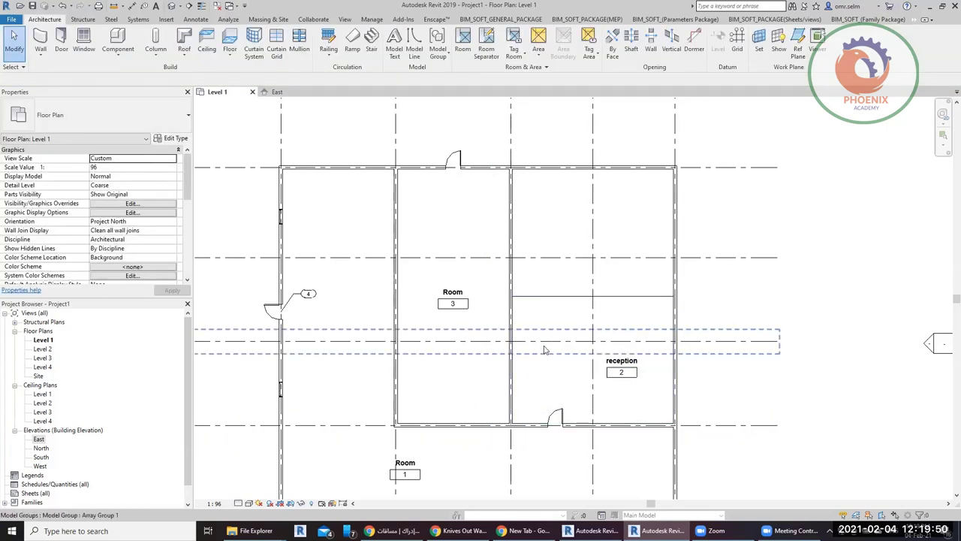
pyautogui.click(524, 372)
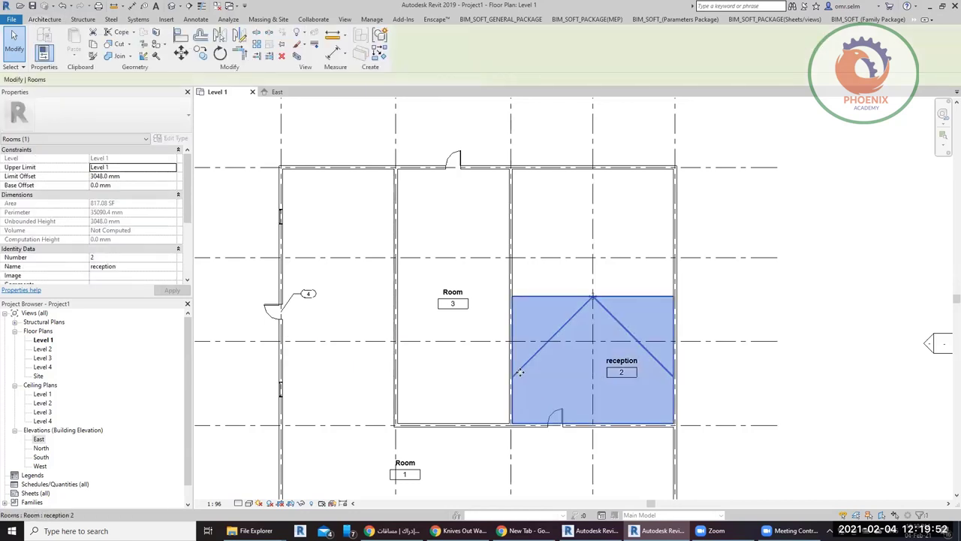
pyautogui.click(769, 192)
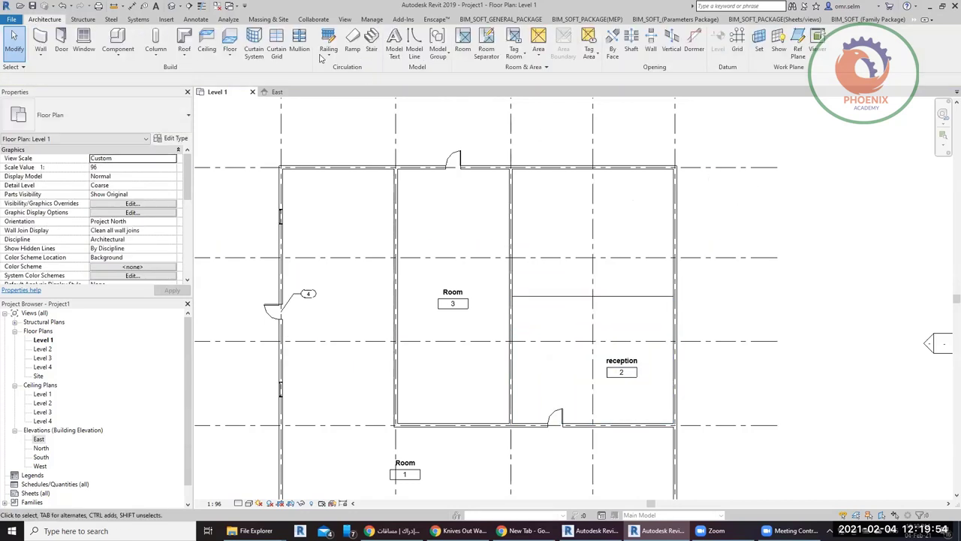
# Place Room 4 in the upper-right space beside reception.
pyautogui.click(463, 42)
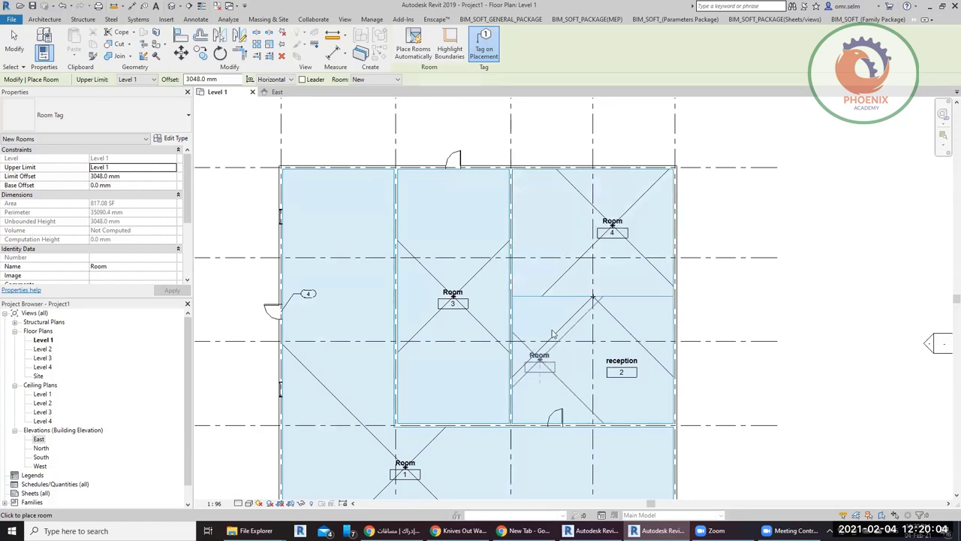
pyautogui.click(584, 263)
pyautogui.press('Escape')
pyautogui.scroll(-3, 584, 257)
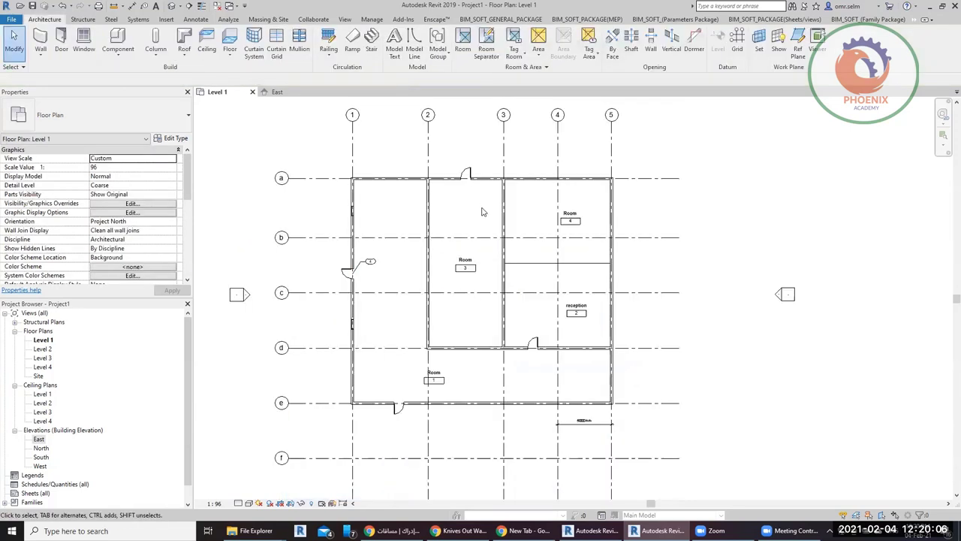
pyautogui.scroll(2, 450, 300)
# Start a room separation line at the lower wall, then cancel it without drawing anything.
pyautogui.scroll(2, 443, 247)
pyautogui.scroll(2, 436, 228)
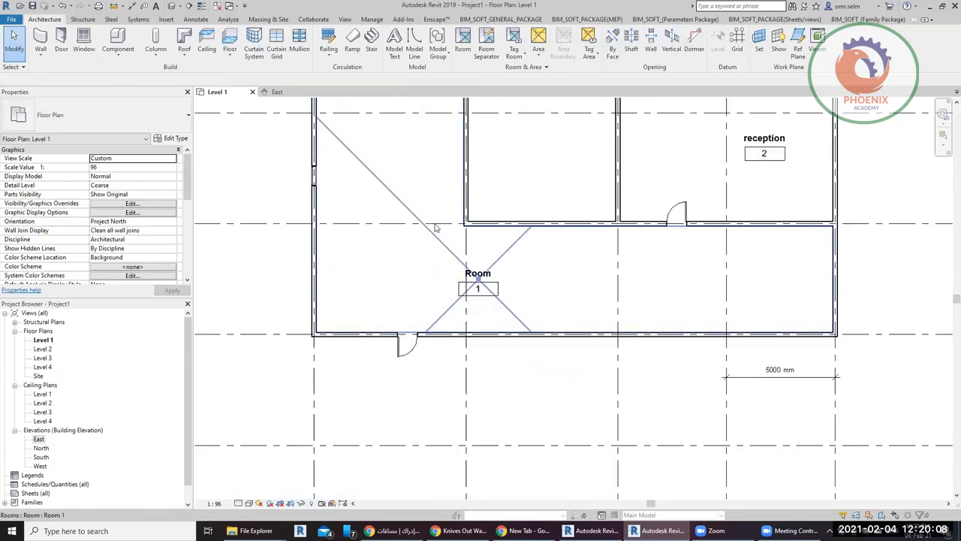
pyautogui.click(486, 45)
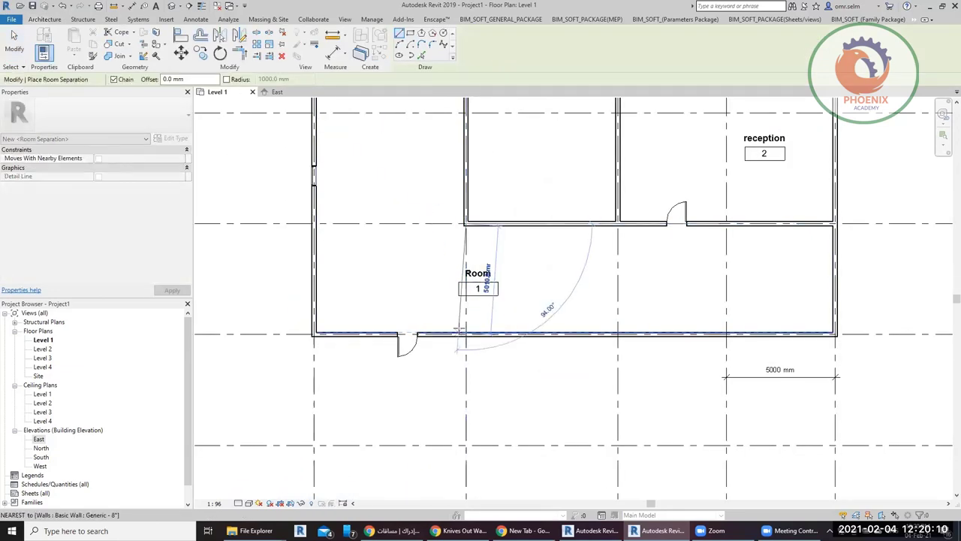
pyautogui.click(466, 333)
pyautogui.press('Escape')
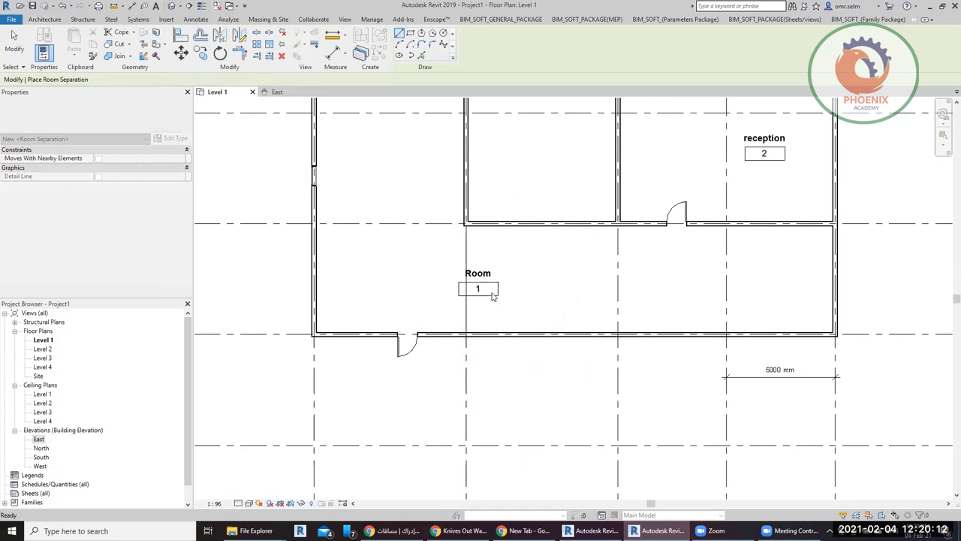
pyautogui.press('Escape')
# Drag Room 1's reference point to the right side of the room and pan to grid a.
pyautogui.click(507, 257)
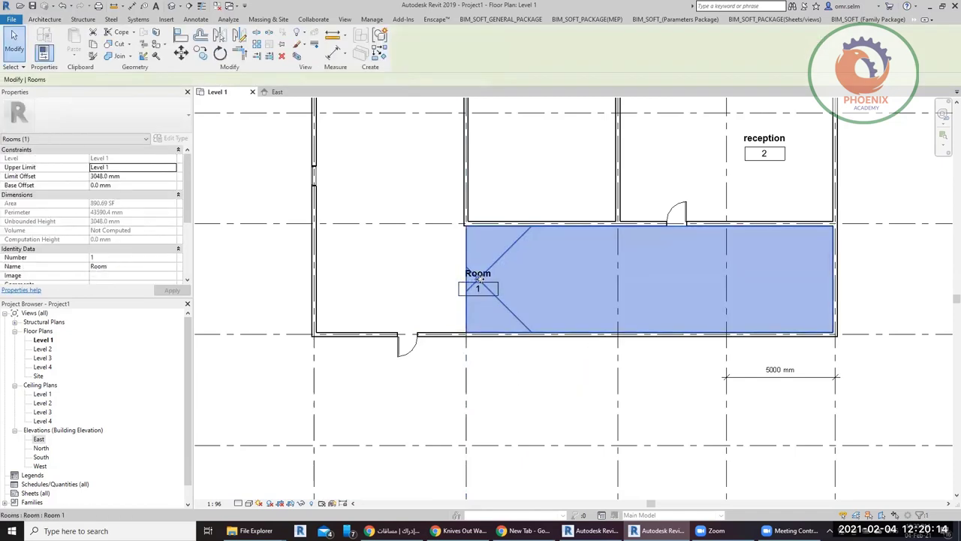
pyautogui.moveTo(480, 279); pyautogui.dragTo(659, 278)
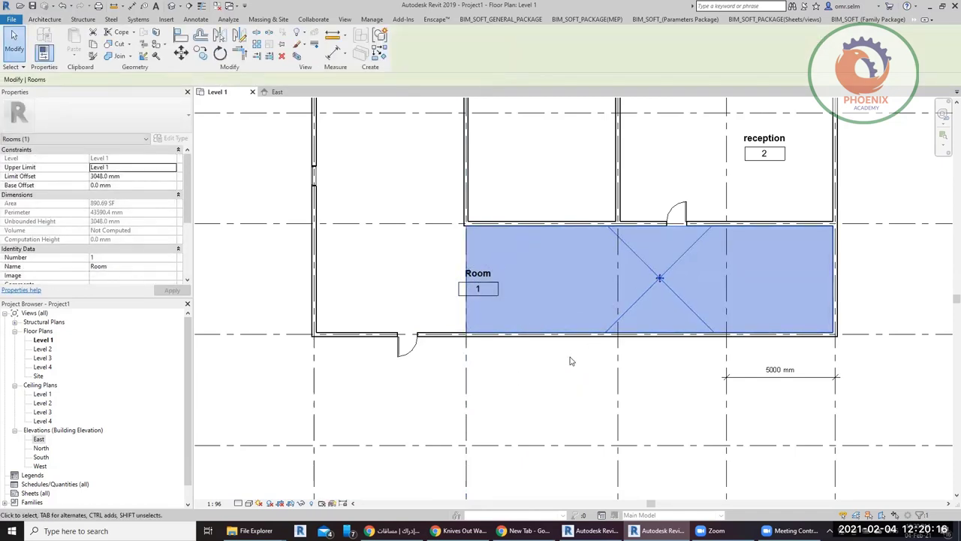
pyautogui.scroll(-3, 578, 359)
pyautogui.press('Escape')
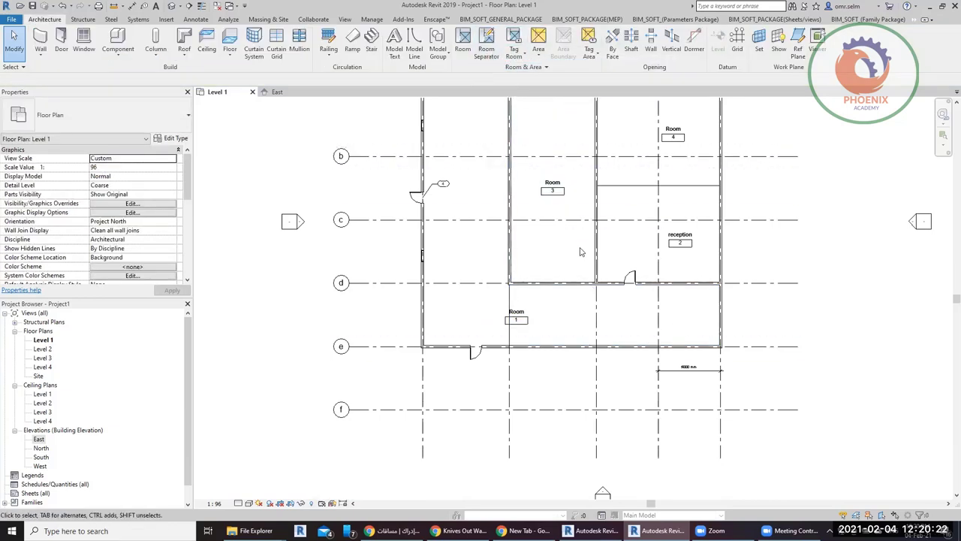
pyautogui.moveTo(579, 252); pyautogui.dragTo(436, 306, button='middle')
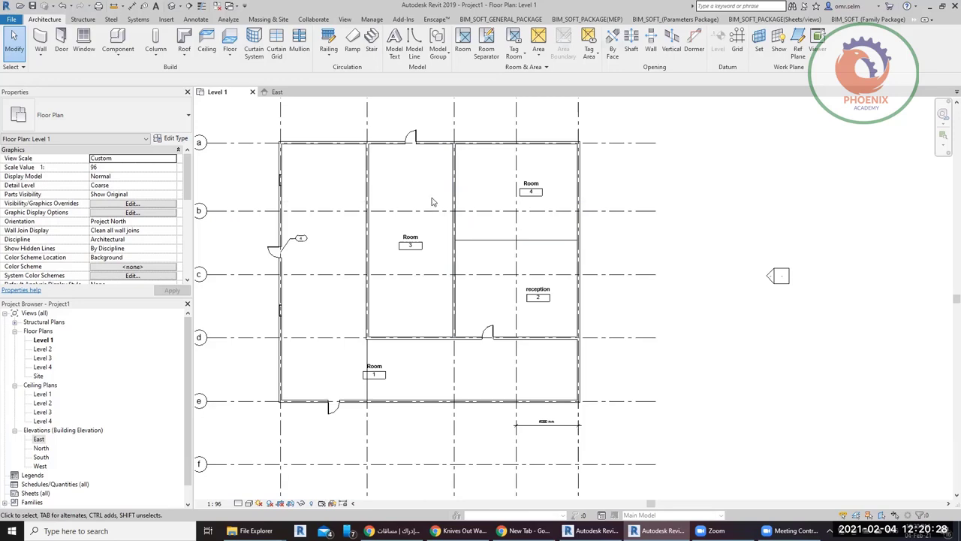
# Draw a 4300 × 6000 mm rectangular wall enclosure east of the building past grid 5.
pyautogui.moveTo(666, 252); pyautogui.dragTo(661, 274, button='middle')
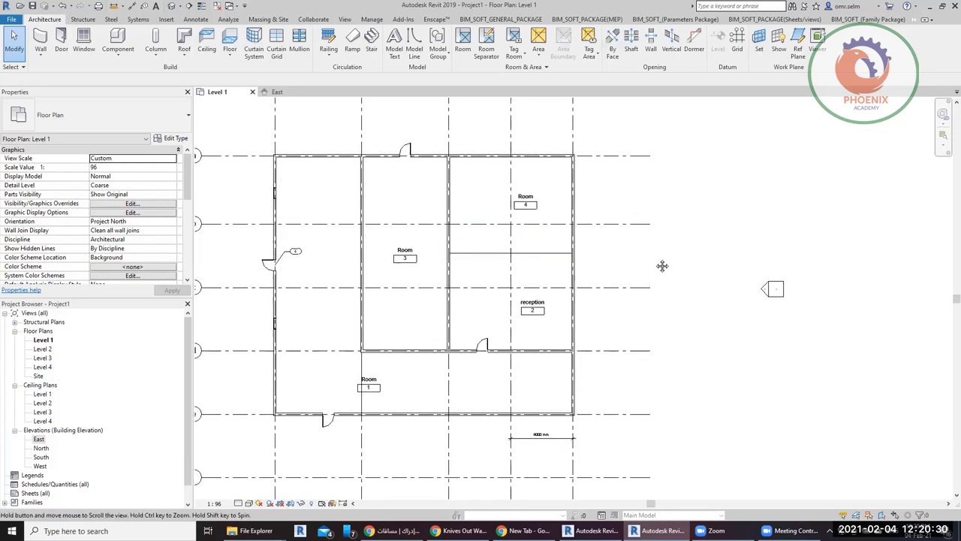
pyautogui.moveTo(612, 171); pyautogui.dragTo(529, 192, button='middle')
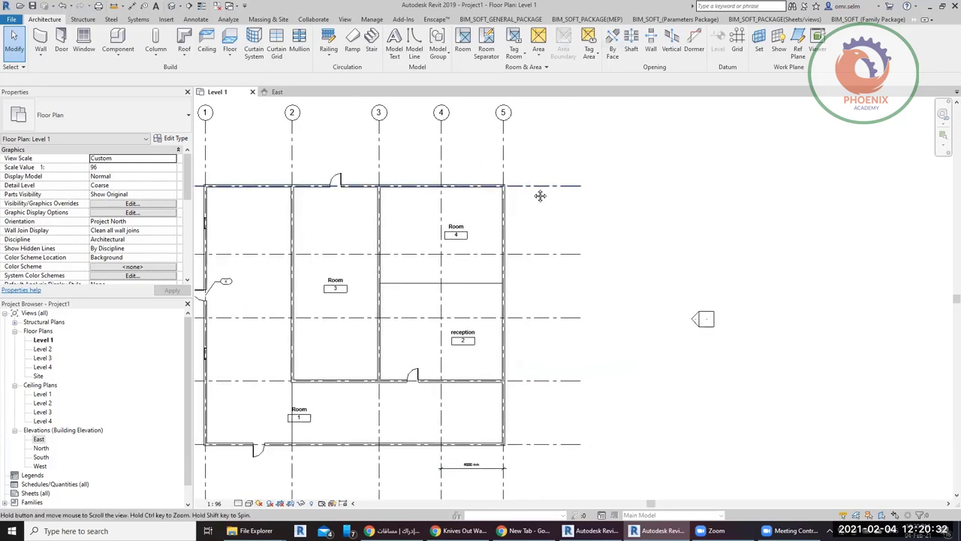
pyautogui.click(41, 41)
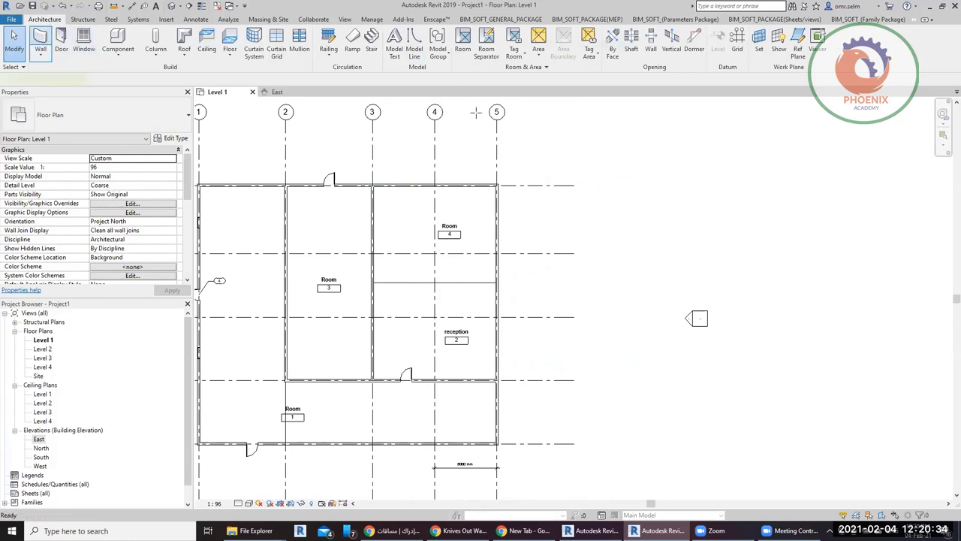
pyautogui.click(410, 34)
pyautogui.click(603, 224)
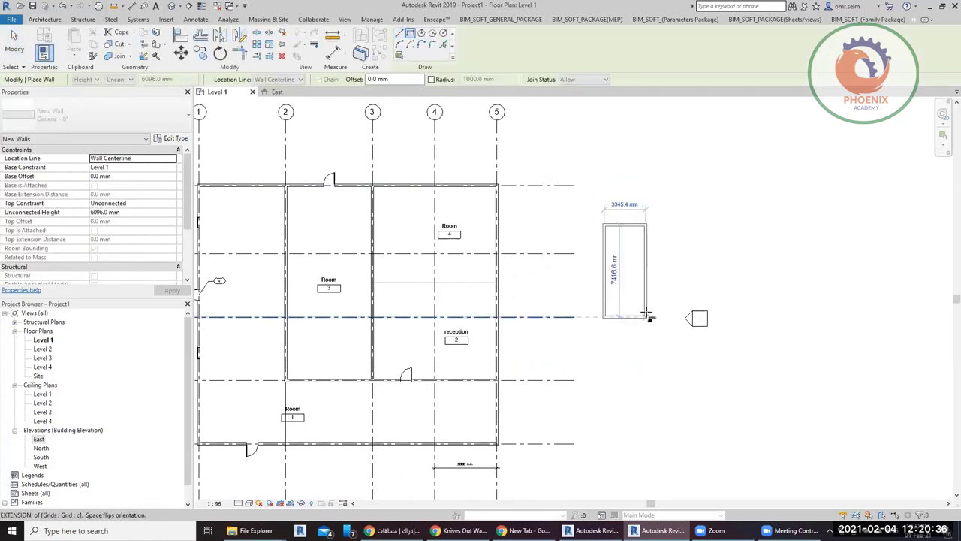
pyautogui.click(659, 300)
pyautogui.scroll(3, 624, 252)
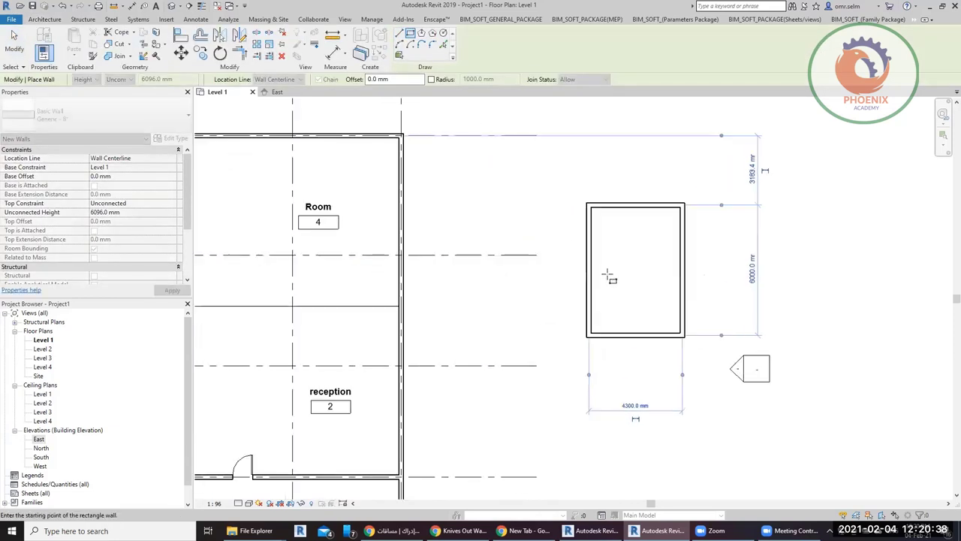
# Draw a horizontal wall dividing the new enclosure into two halves.
pyautogui.click(399, 34)
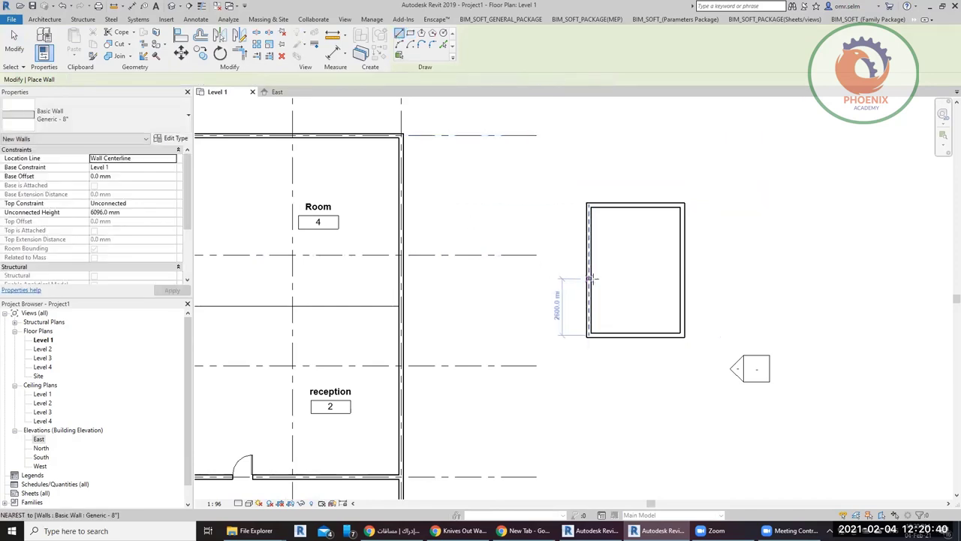
pyautogui.click(589, 277)
pyautogui.click(682, 279)
pyautogui.press('Escape')
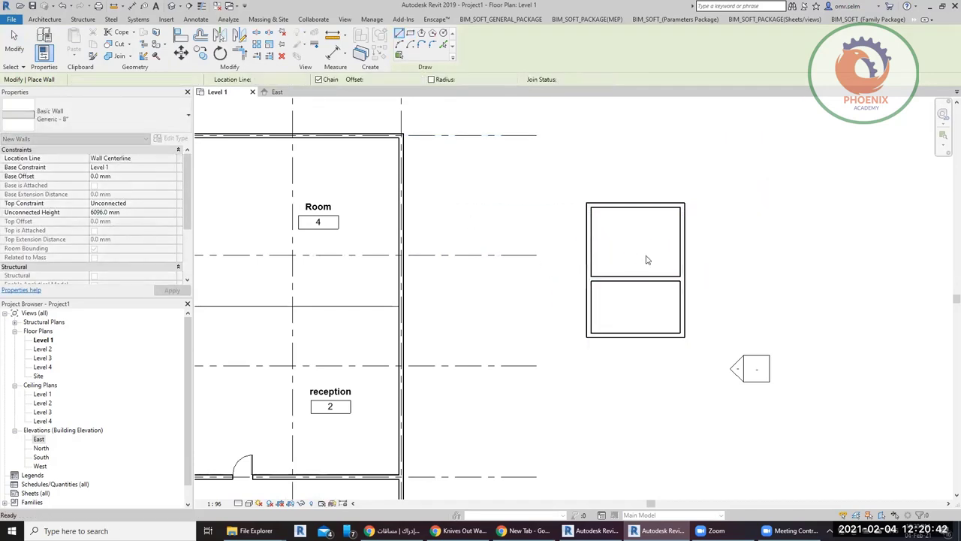
pyautogui.press('Escape')
pyautogui.click(464, 49)
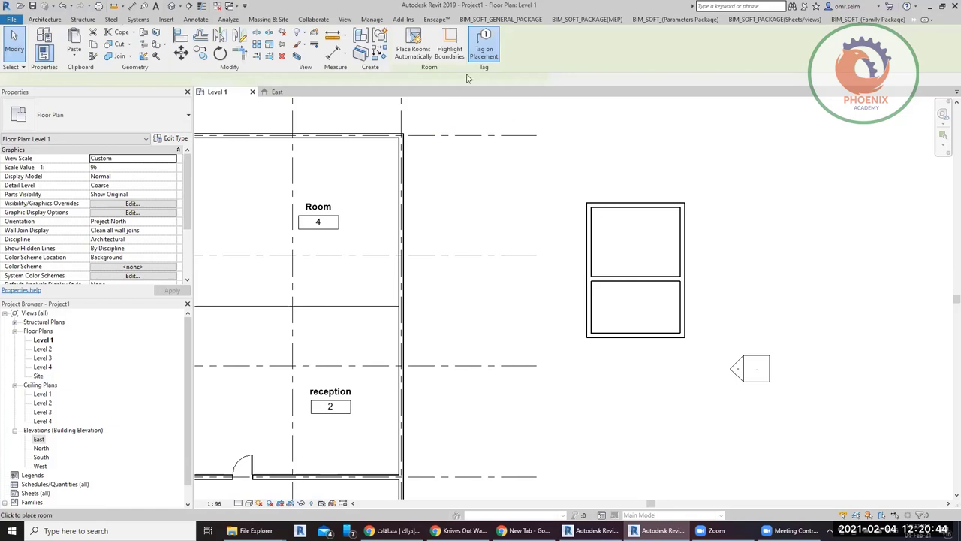
# Place rooms automatically in all enclosed spaces, creating Rooms 5 and 6, then select the dividing wall.
pyautogui.click(413, 46)
pyautogui.click(541, 265)
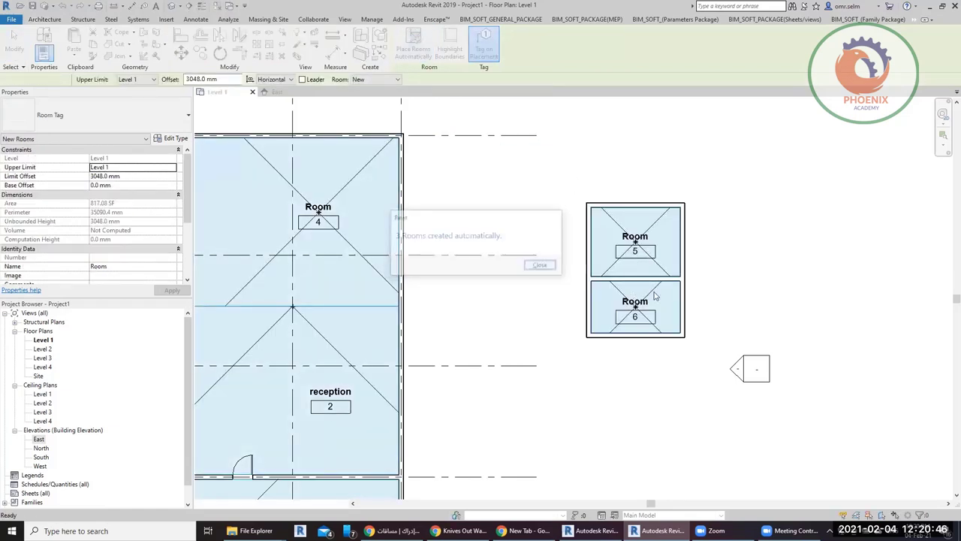
pyautogui.press('Escape')
pyautogui.press('Escape')
pyautogui.click(661, 279)
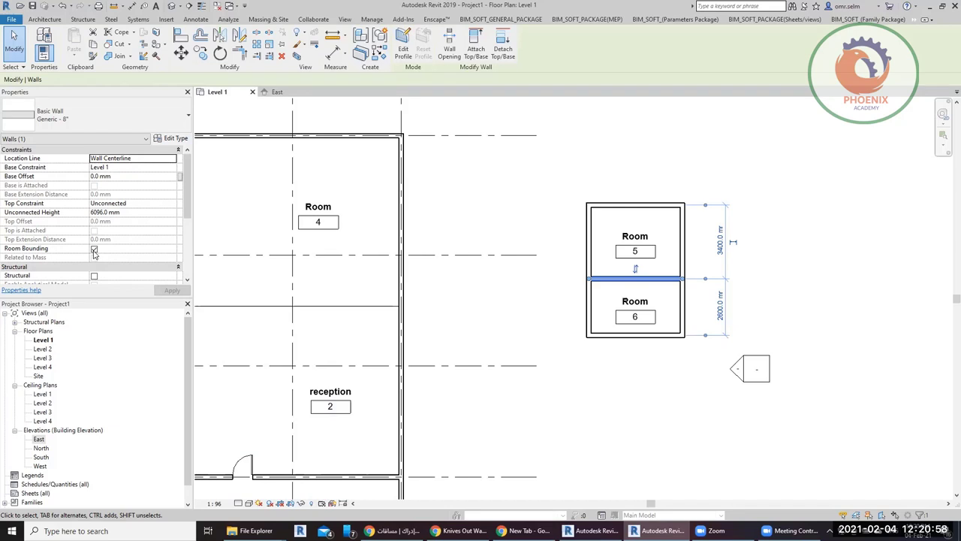
# Uncheck Room Bounding on the dividing wall and accept the multiple-rooms warning.
pyautogui.click(94, 250)
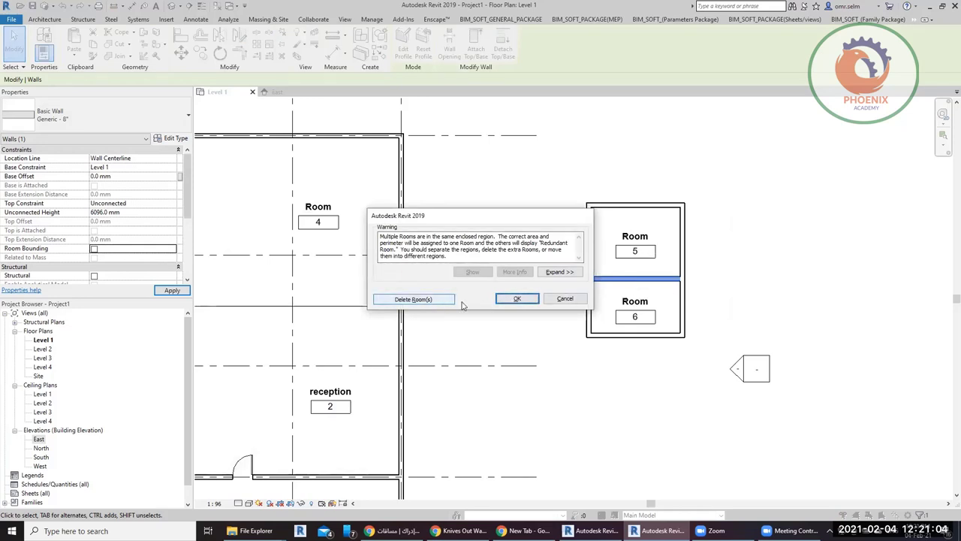
pyautogui.click(516, 299)
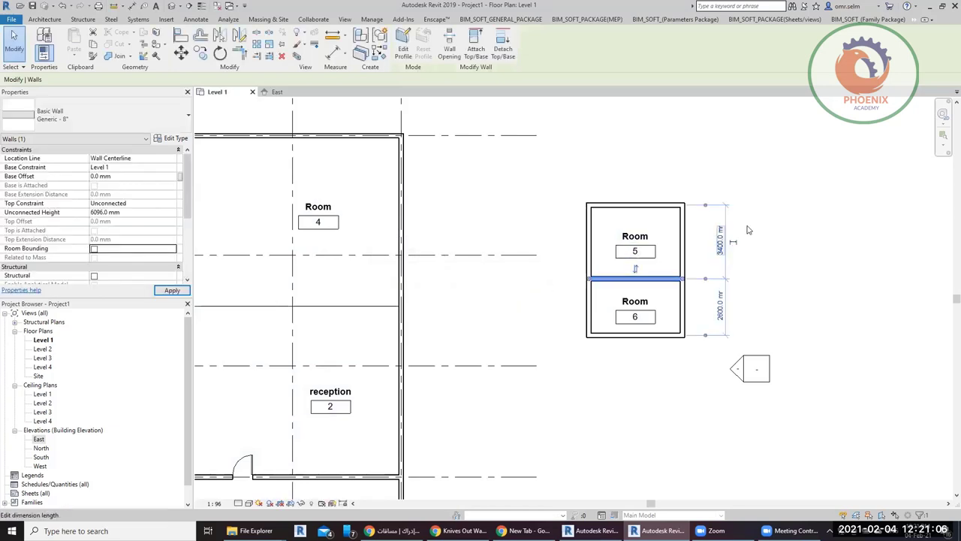
pyautogui.press('Escape')
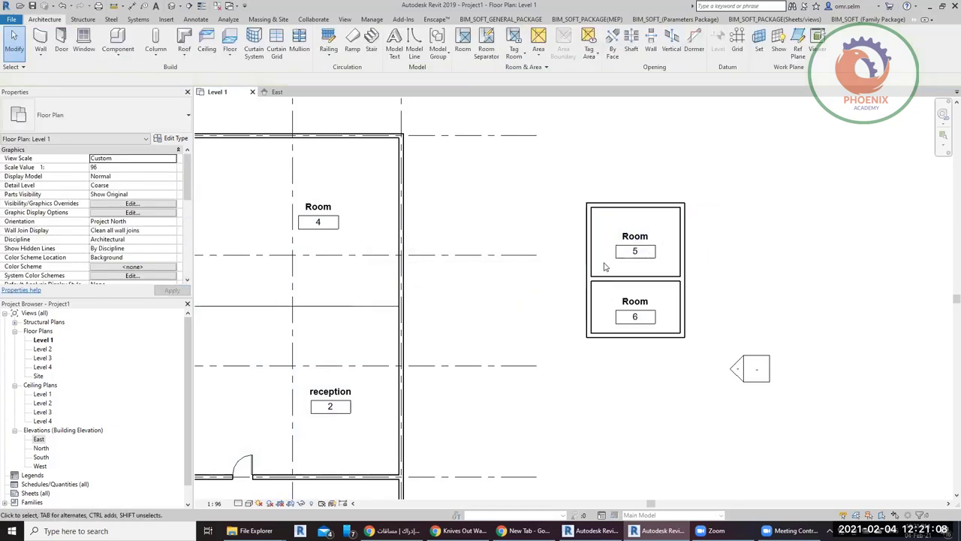
# Delete the redundant Room 6 and zoom out.
pyautogui.click(653, 293)
pyautogui.press('Delete')
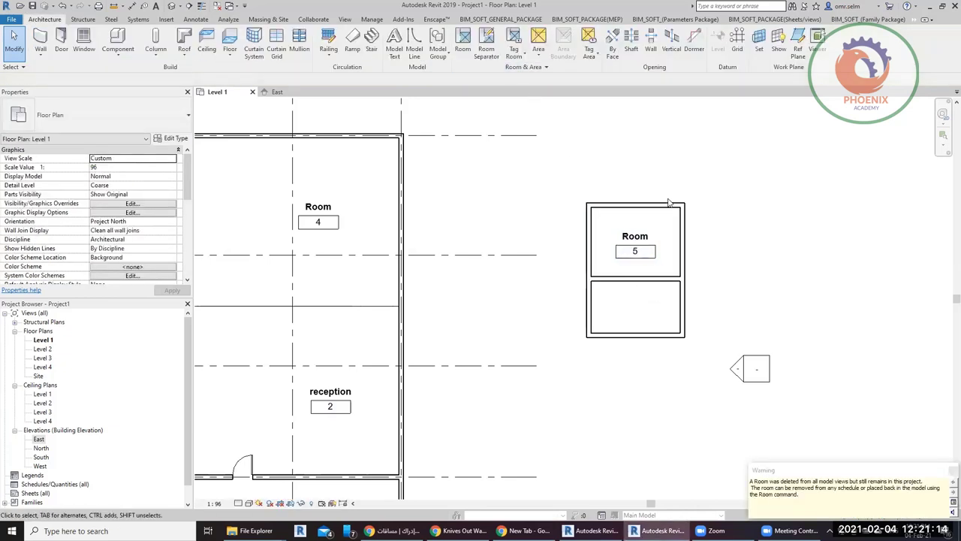
pyautogui.scroll(-2, 717, 242)
pyautogui.scroll(-2, 717, 242)
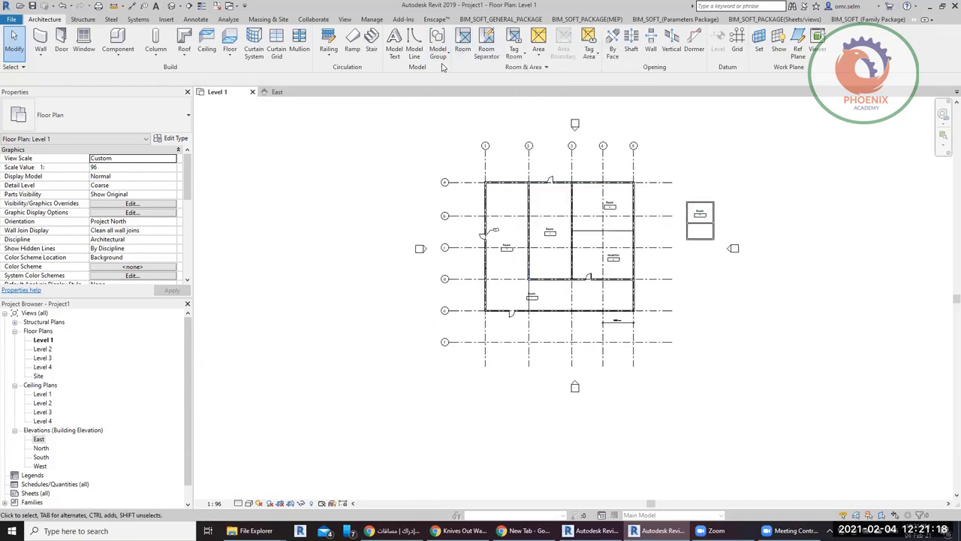
# Zoom out to show the whole Level 1 plan with grids 1–5 and a–f.
pyautogui.scroll(5, 443, 86)
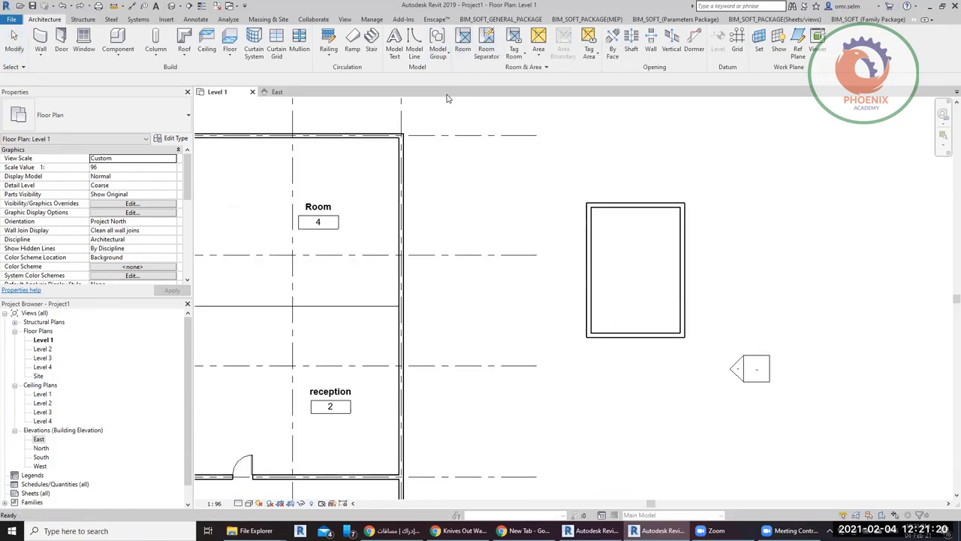
pyautogui.scroll(-2, 466, 188)
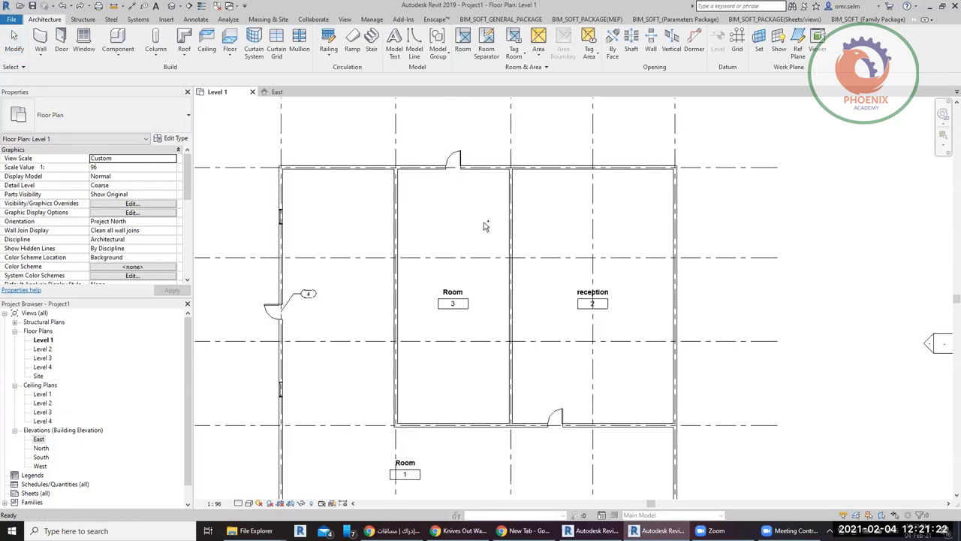
pyautogui.scroll(5, 518, 243)
pyautogui.scroll(-3, 518, 242)
pyautogui.scroll(-2, 562, 252)
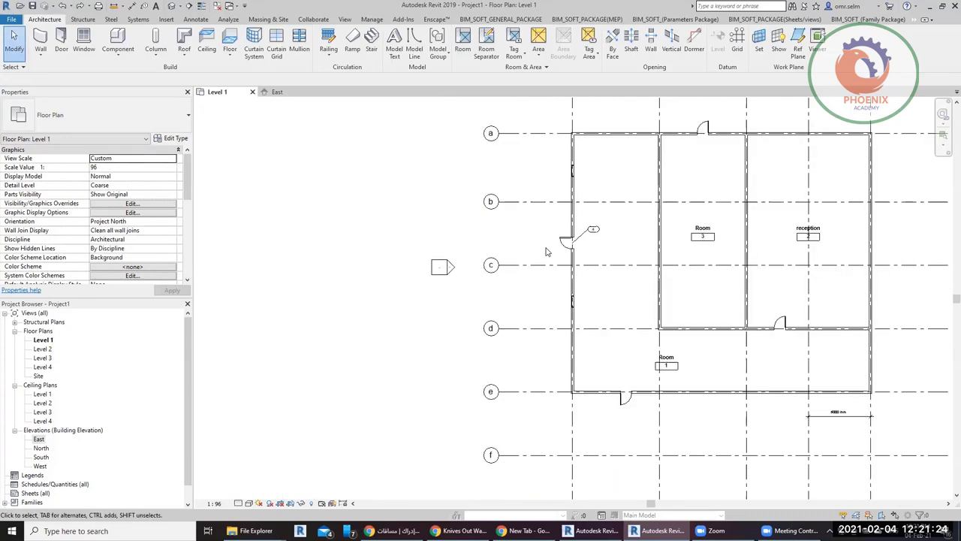
pyautogui.scroll(-1, 543, 251)
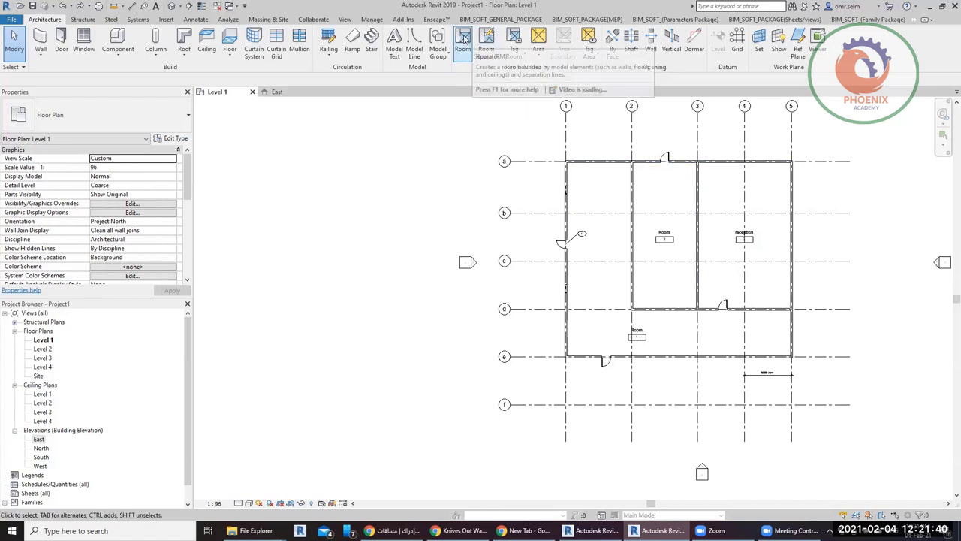
# Highlight the room-bounding elements from the Room tool, dismiss the warning, and exit room placement.
pyautogui.click(467, 42)
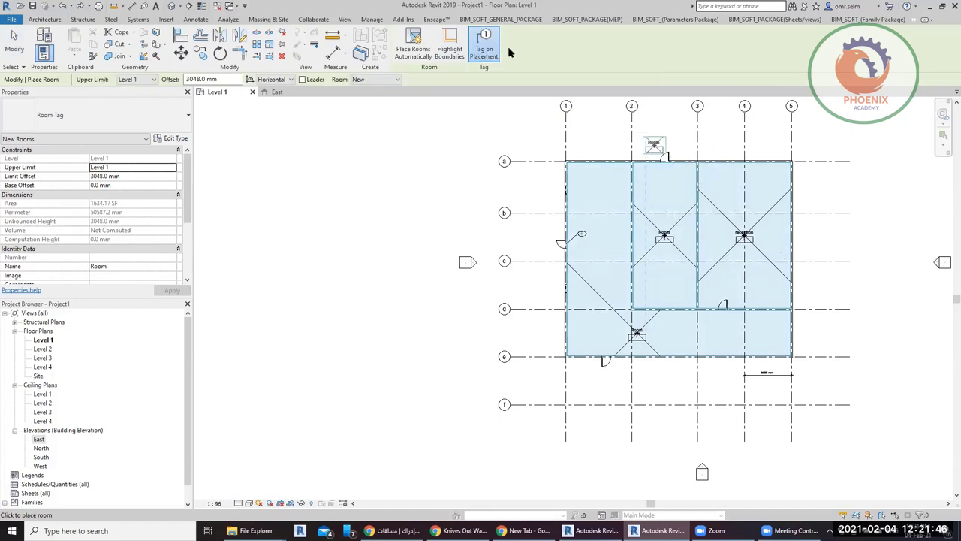
pyautogui.click(444, 47)
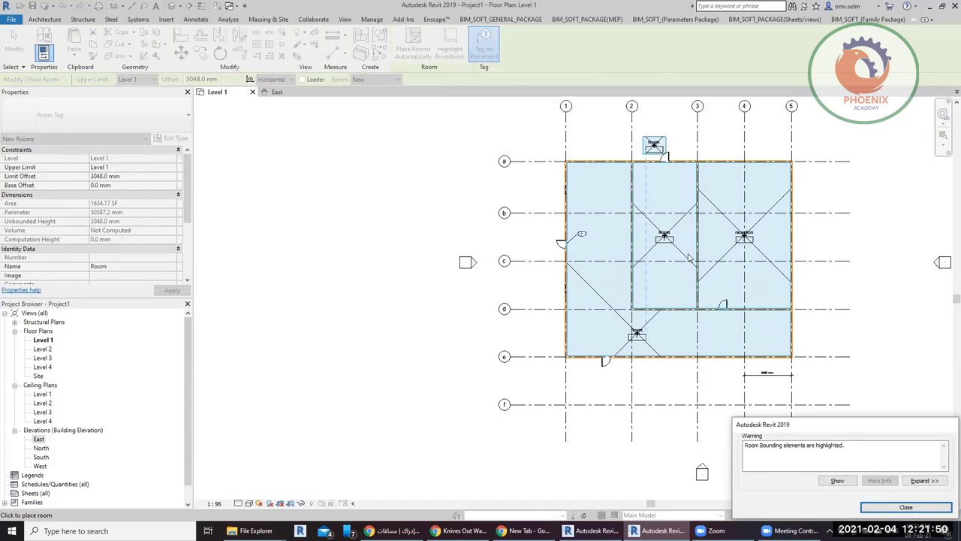
pyautogui.click(893, 506)
pyautogui.press('Escape')
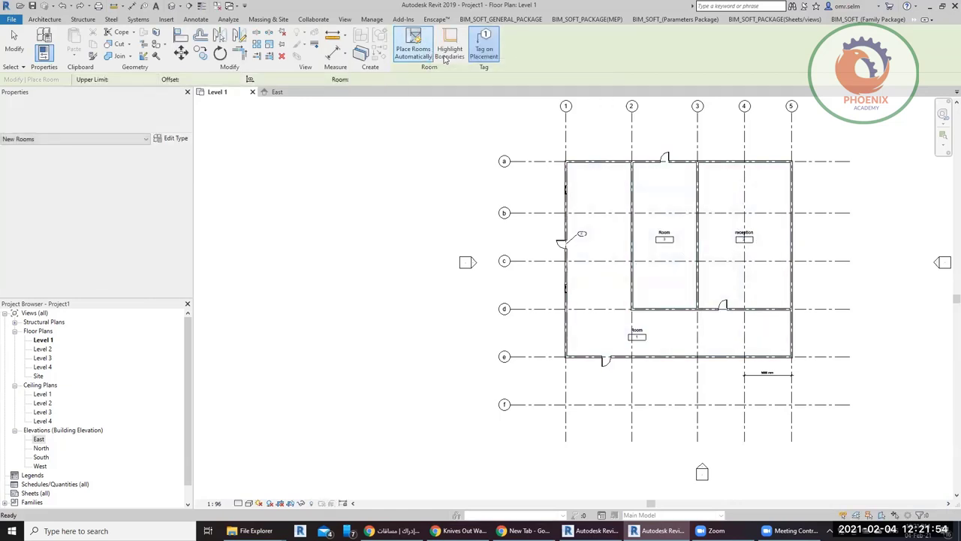
pyautogui.press('Escape')
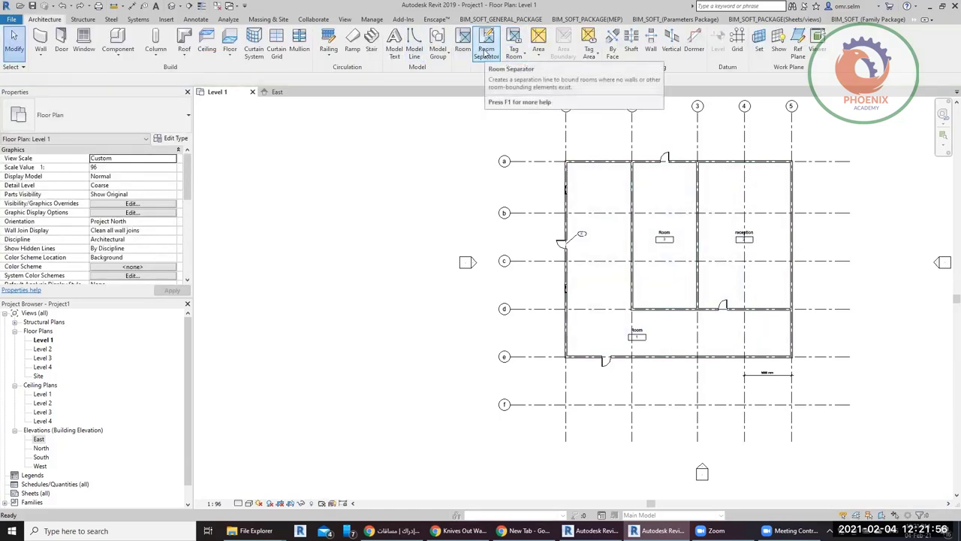
# Draw a 7000 mm separation line across Room 3 below grid c and check Room 3's new boundary.
pyautogui.click(488, 57)
pyautogui.scroll(3, 646, 336)
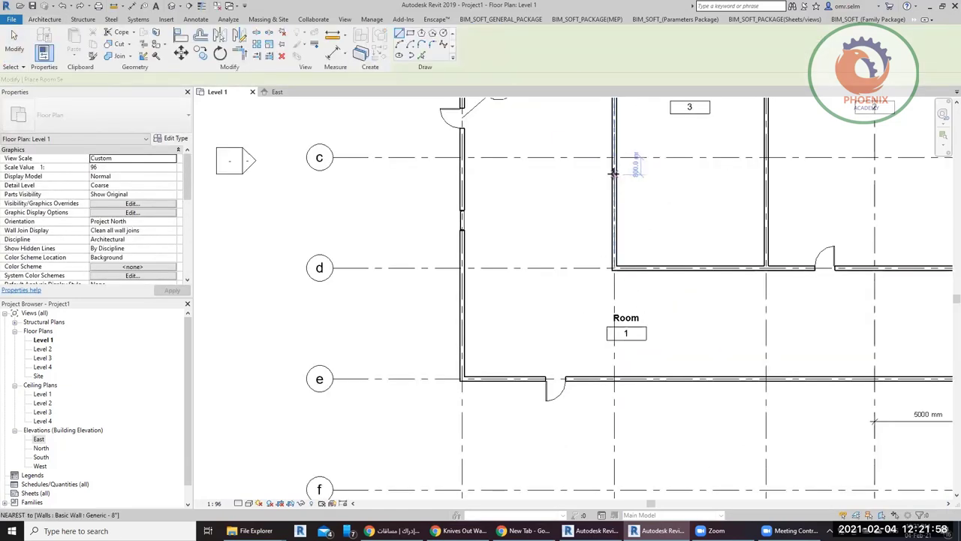
pyautogui.click(614, 175)
pyautogui.click(766, 175)
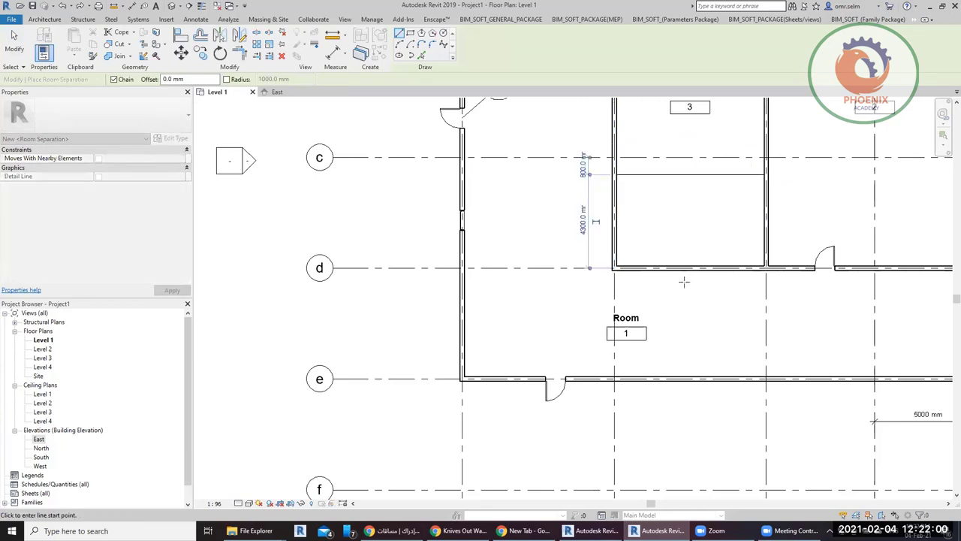
pyautogui.press('Escape')
pyautogui.press('Escape')
pyautogui.scroll(-2, 661, 279)
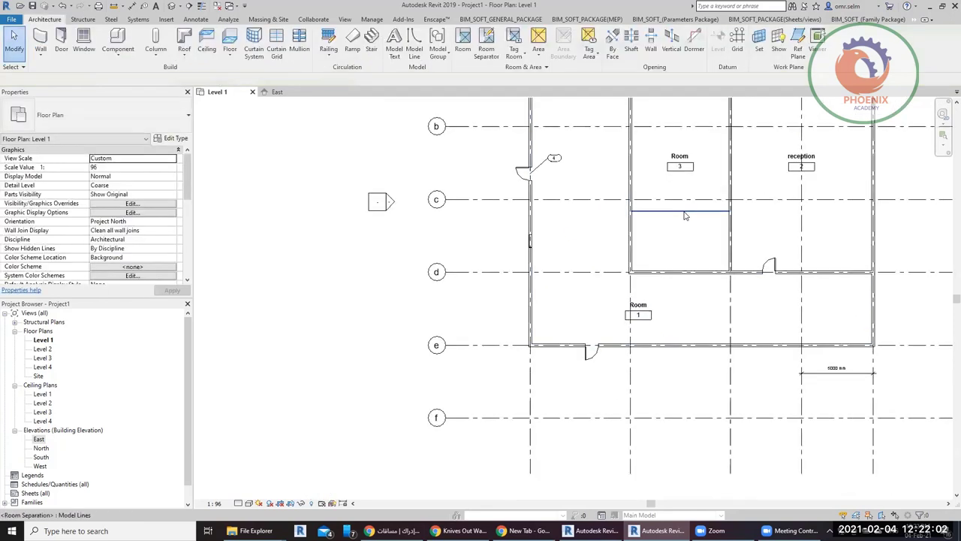
pyautogui.click(681, 212)
pyautogui.moveTo(706, 163); pyautogui.dragTo(664, 234, button='middle')
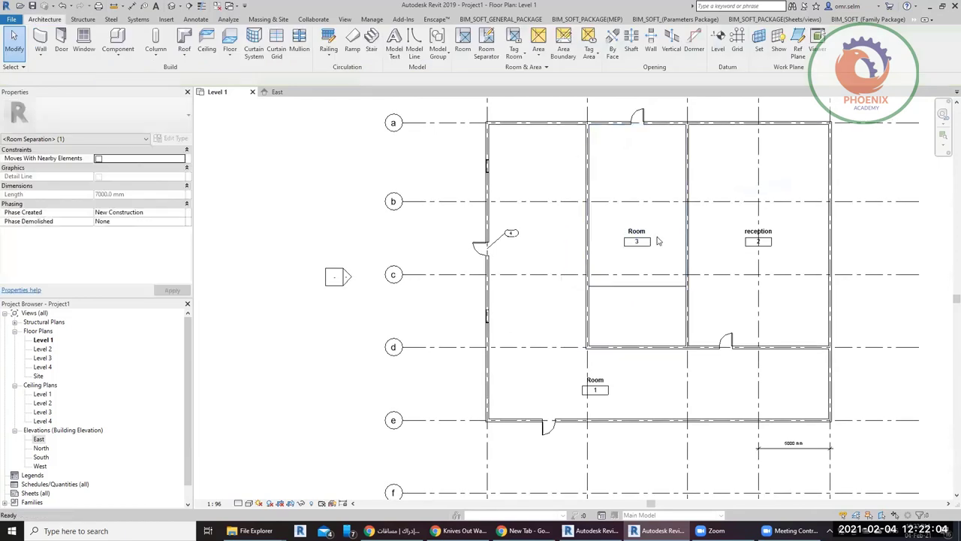
pyautogui.press('Escape')
pyautogui.click(653, 195)
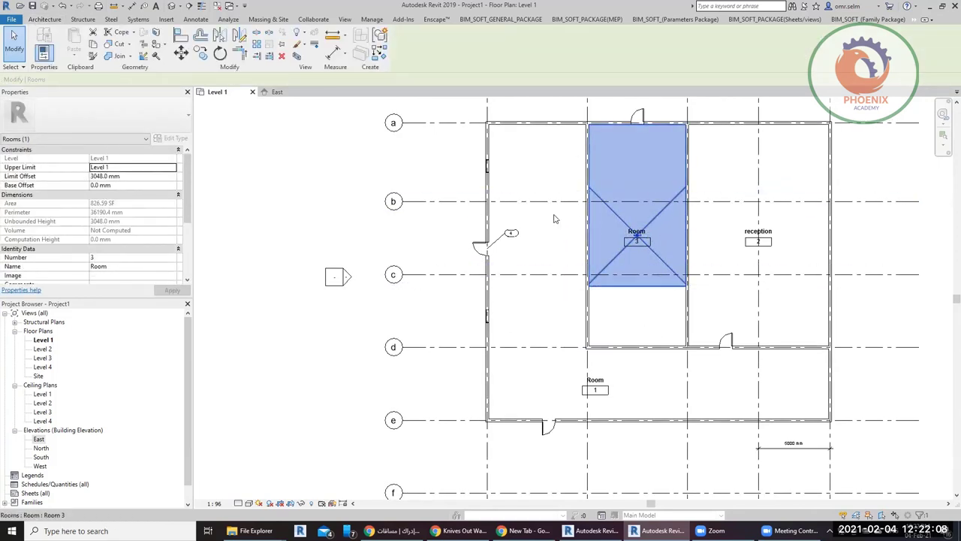
# Place a new Room 4 in the empty area below the separation line.
pyautogui.click(297, 144)
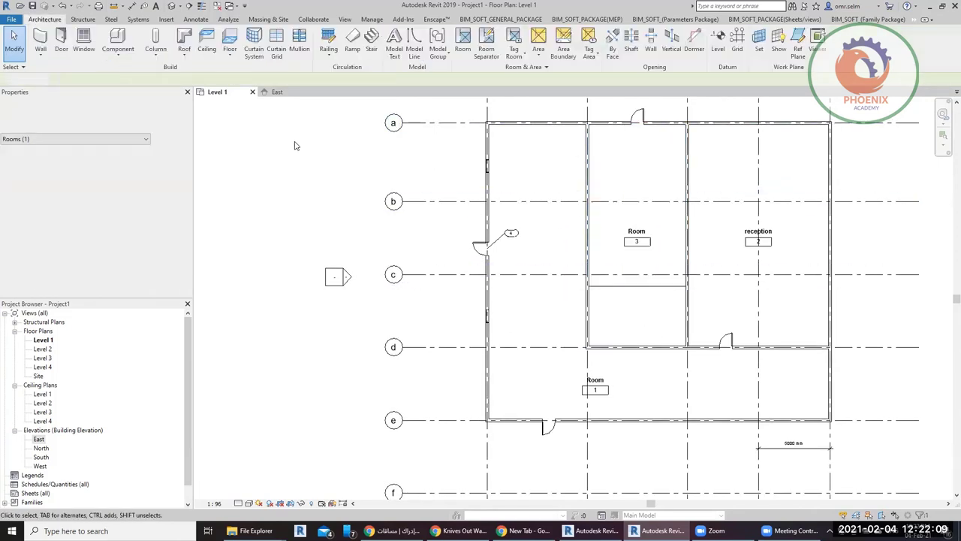
pyautogui.click(463, 50)
pyautogui.click(633, 318)
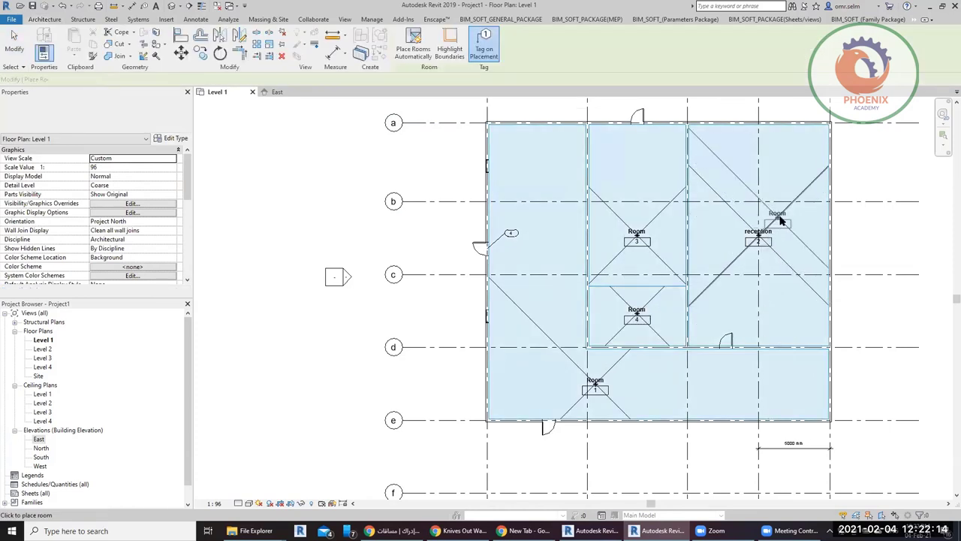
pyautogui.press('Escape')
pyautogui.press('Escape')
pyautogui.moveTo(691, 337); pyautogui.dragTo(586, 308, button='middle')
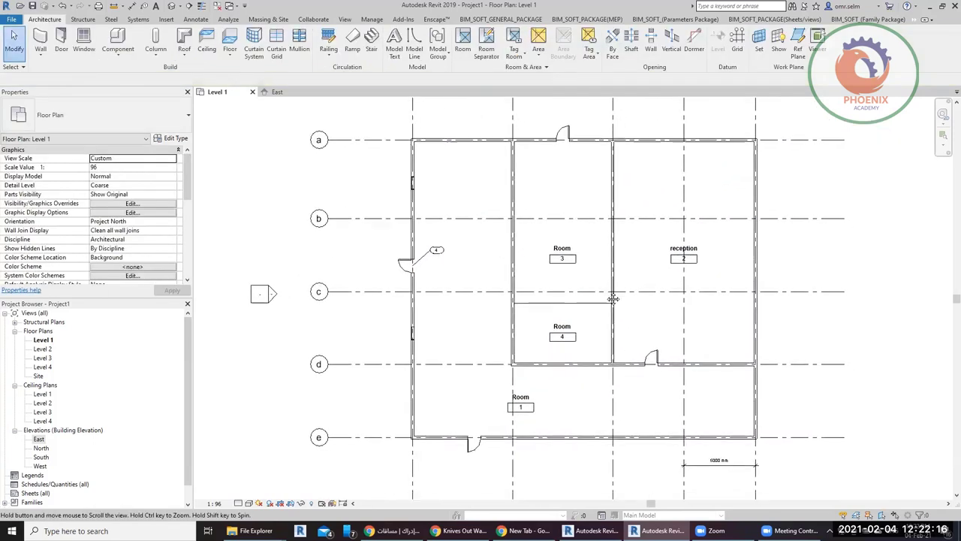
# Uncheck Room Bounding on the wall between Room 3 and reception, accepting both warnings.
pyautogui.click(579, 162)
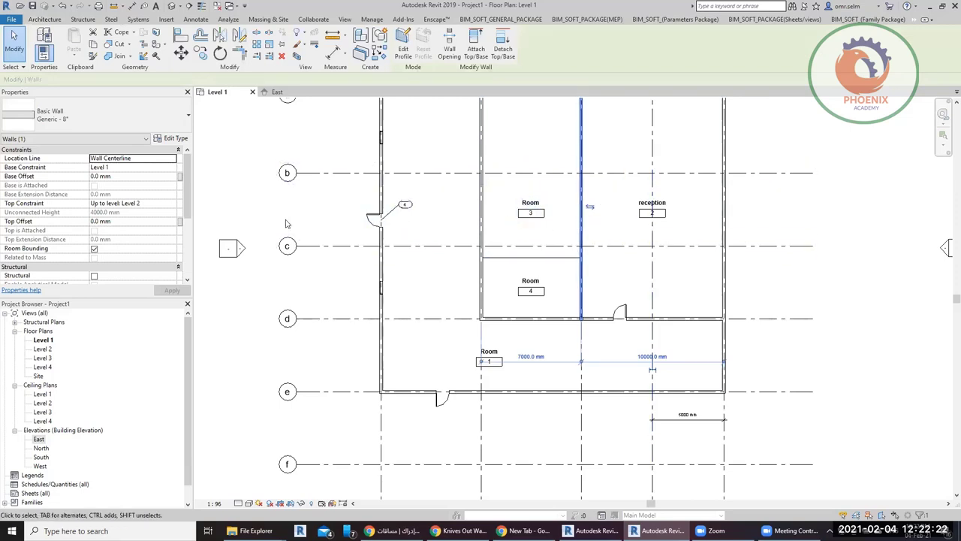
pyautogui.click(94, 249)
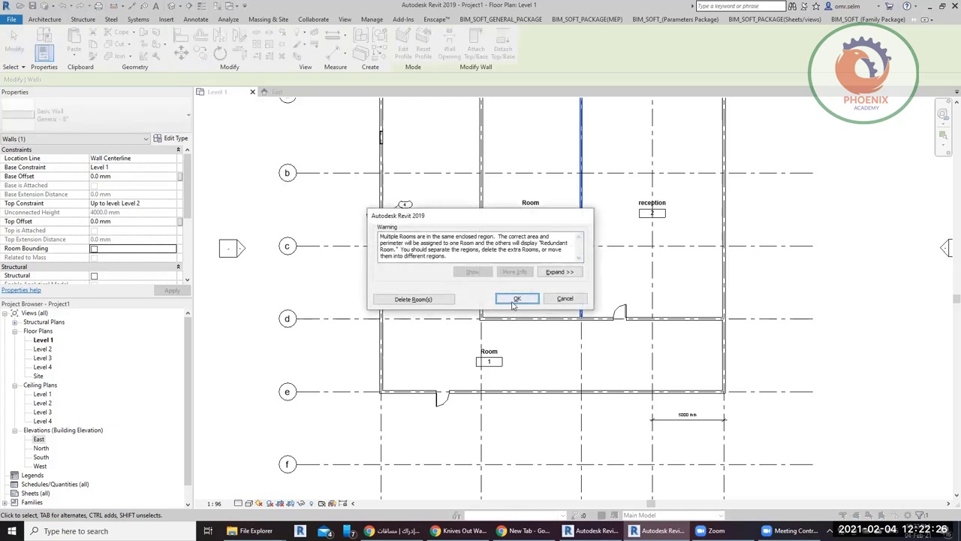
pyautogui.click(434, 300)
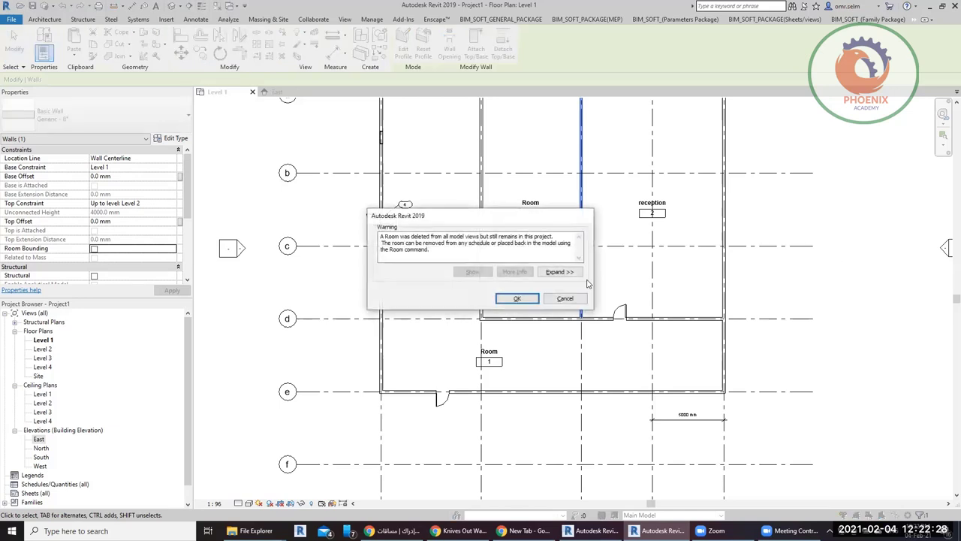
pyautogui.click(516, 298)
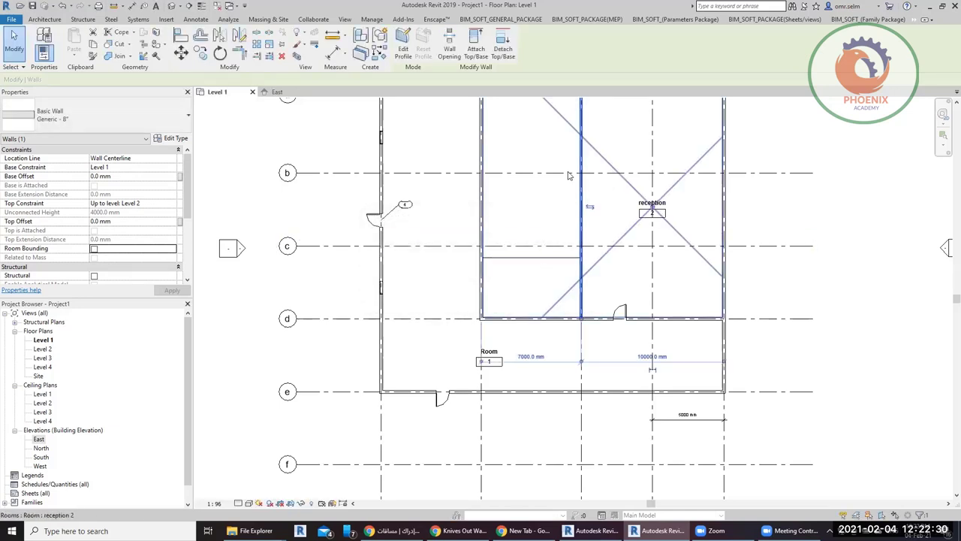
# Select the reception room to check its 2801.81 SF extent.
pyautogui.click(622, 187)
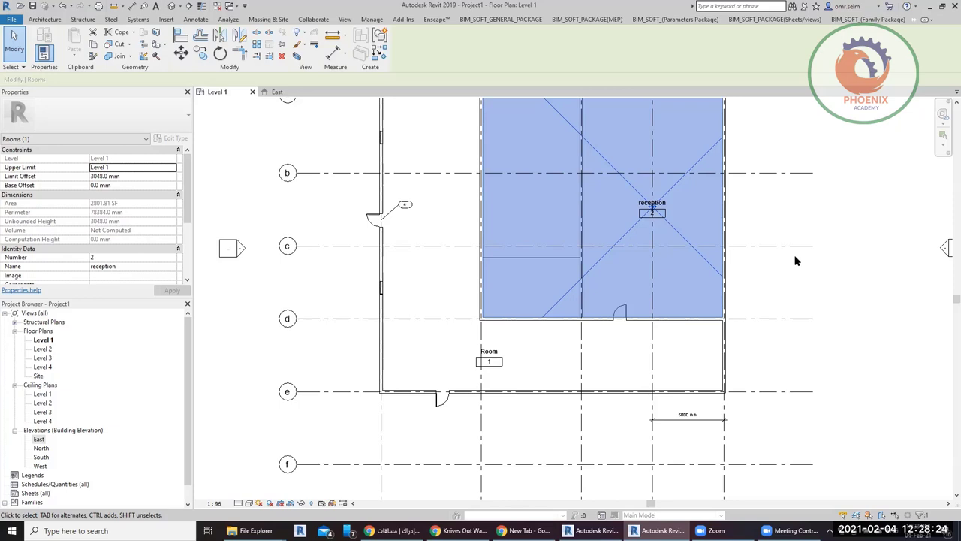
# Deselect the reception room and close the Project Browser and Properties palettes.
pyautogui.click(762, 241)
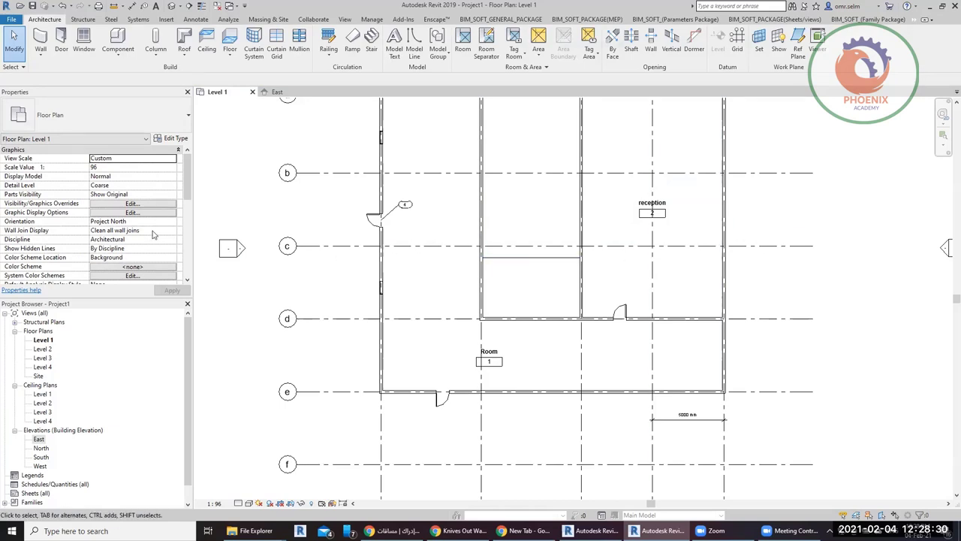
pyautogui.click(188, 304)
pyautogui.click(187, 92)
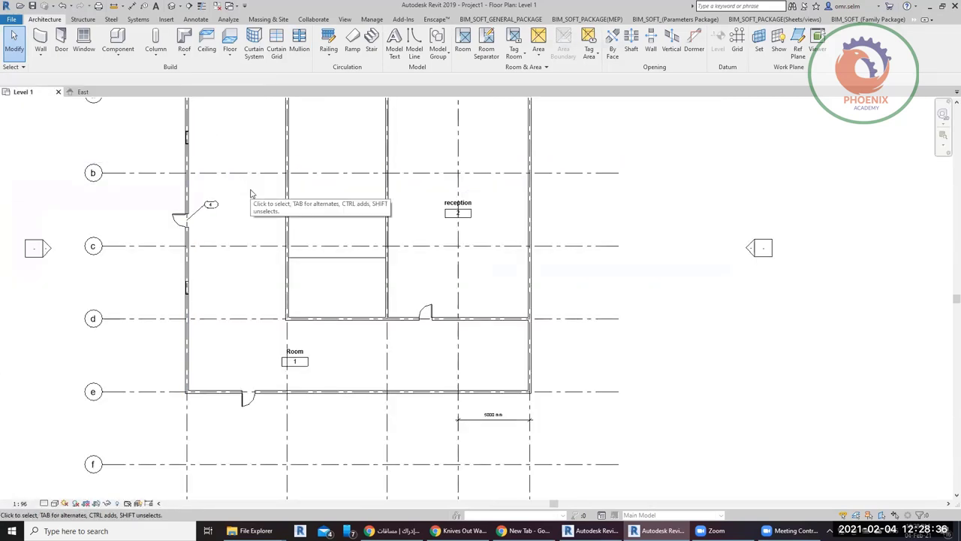
pyautogui.click(349, 20)
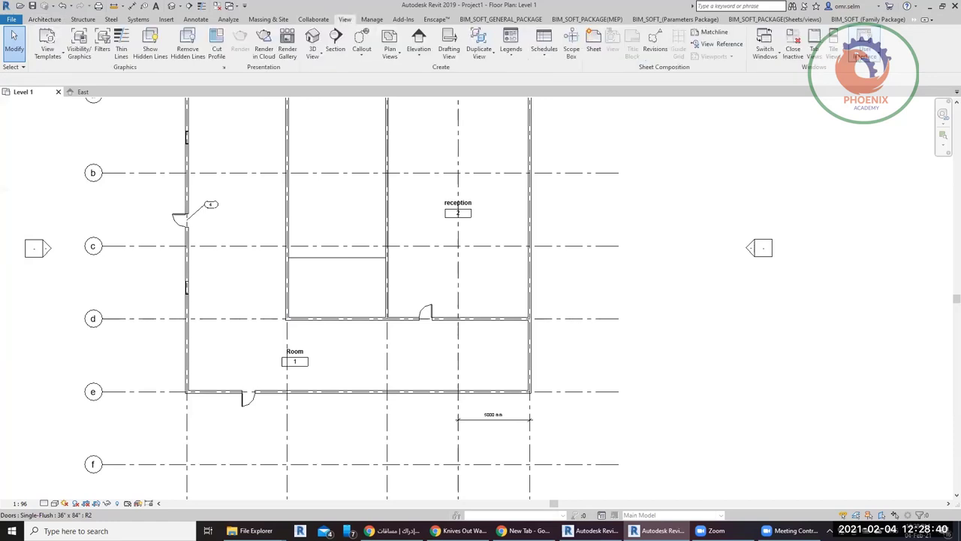
# Turn Properties and Project Browser back on from the User Interface list.
pyautogui.click(864, 53)
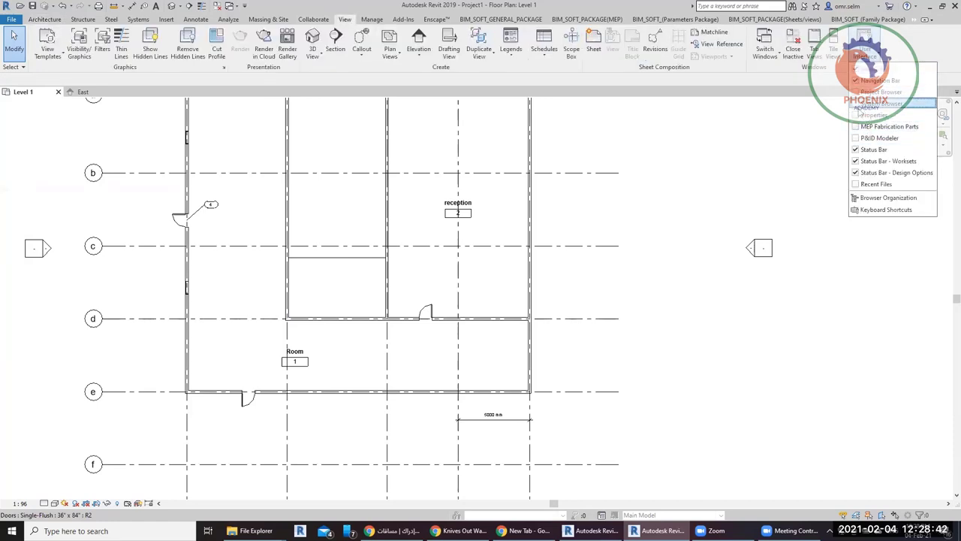
pyautogui.click(871, 114)
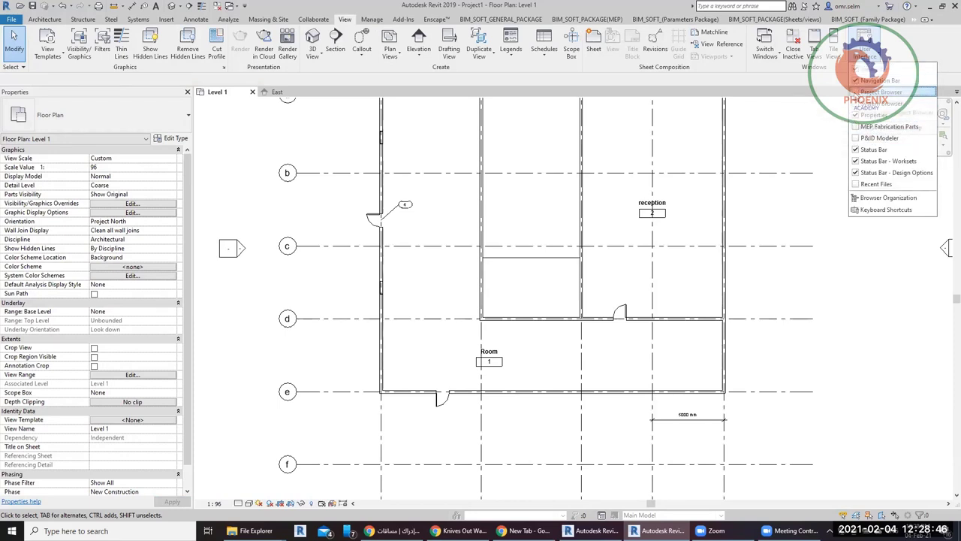
pyautogui.click(880, 91)
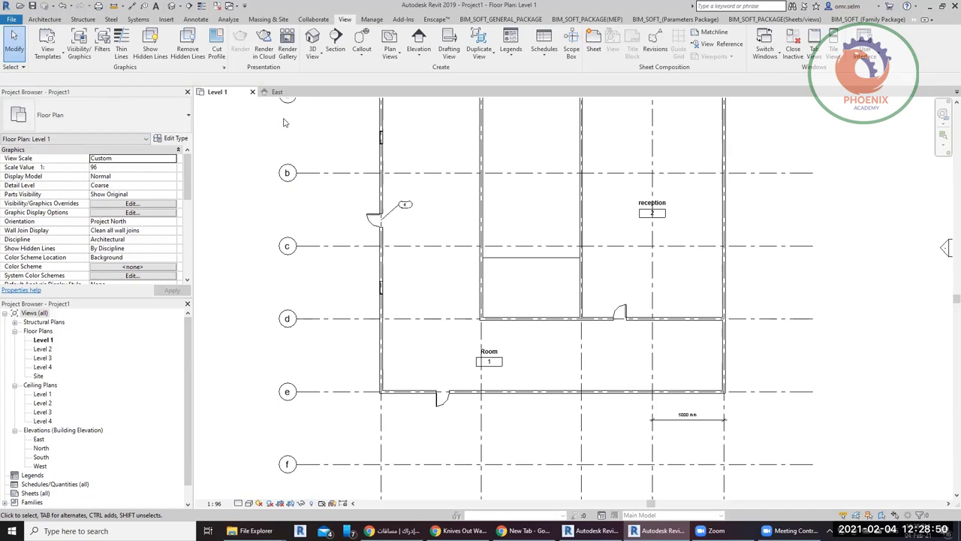
# Dock the Project Browser on the left with Properties tabbed alongside it.
pyautogui.hotkey('ctrl', '1')
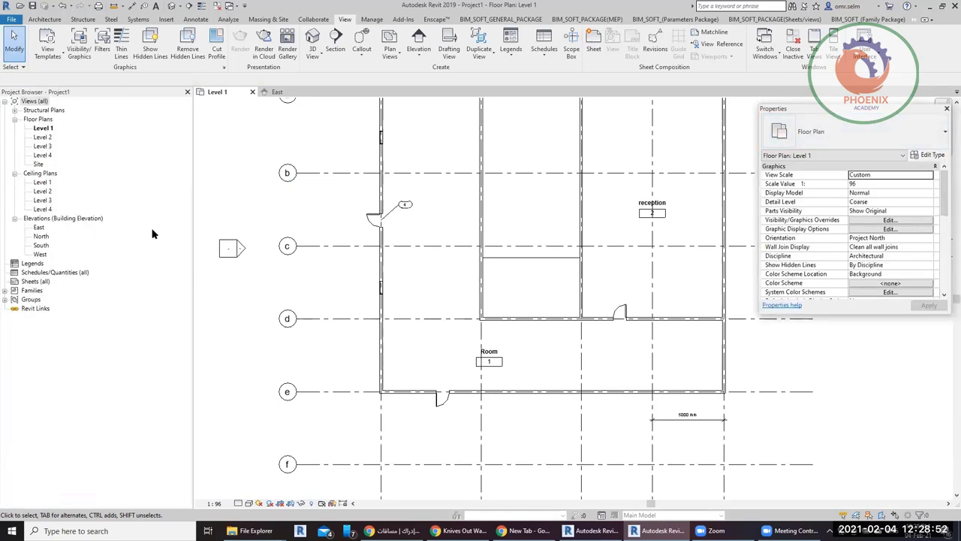
pyautogui.click(186, 91)
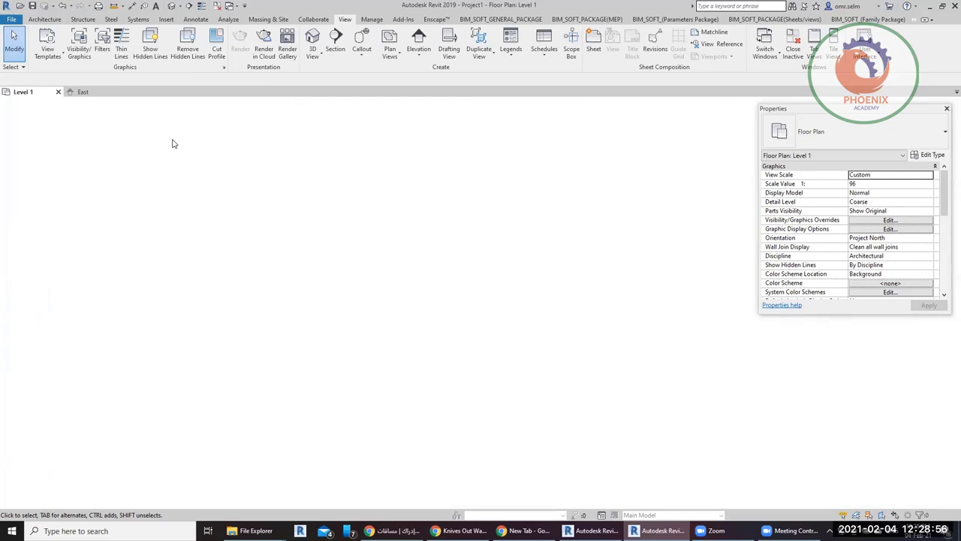
pyautogui.moveTo(172, 144); pyautogui.dragTo(601, 187)
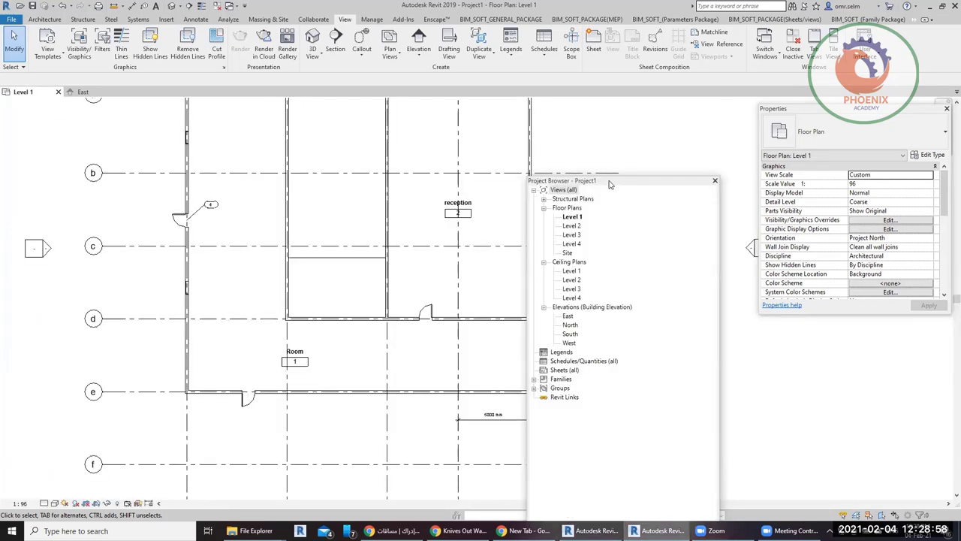
pyautogui.moveTo(610, 183); pyautogui.dragTo(45, 180)
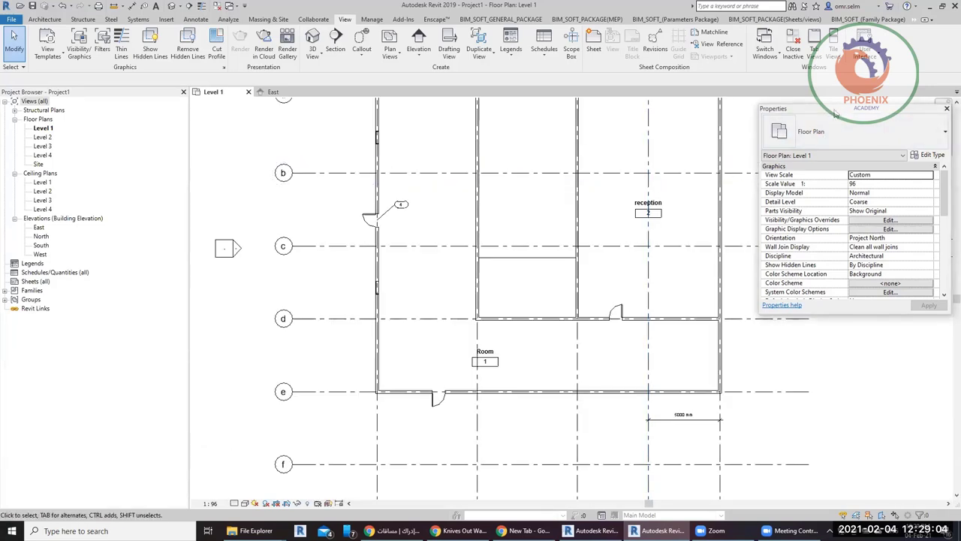
pyautogui.moveTo(835, 112); pyautogui.dragTo(94, 101)
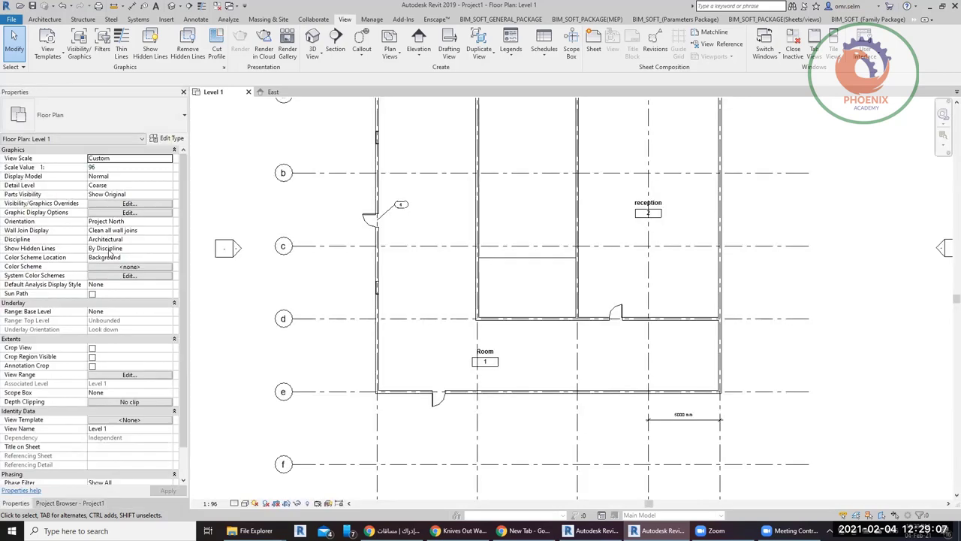
# Pull the Project Browser out of the tabbed panel and dock it on the right.
pyautogui.click(41, 504)
pyautogui.click(14, 503)
pyautogui.click(45, 504)
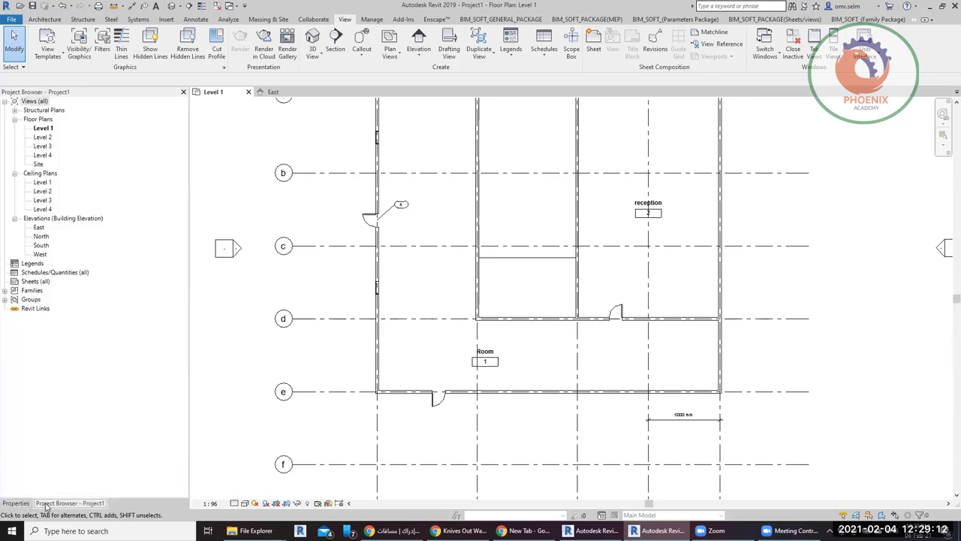
pyautogui.moveTo(59, 503)
pyautogui.mouseDown()
pyautogui.moveTo(126, 478)
pyautogui.moveTo(342, 175)
pyautogui.mouseUp()
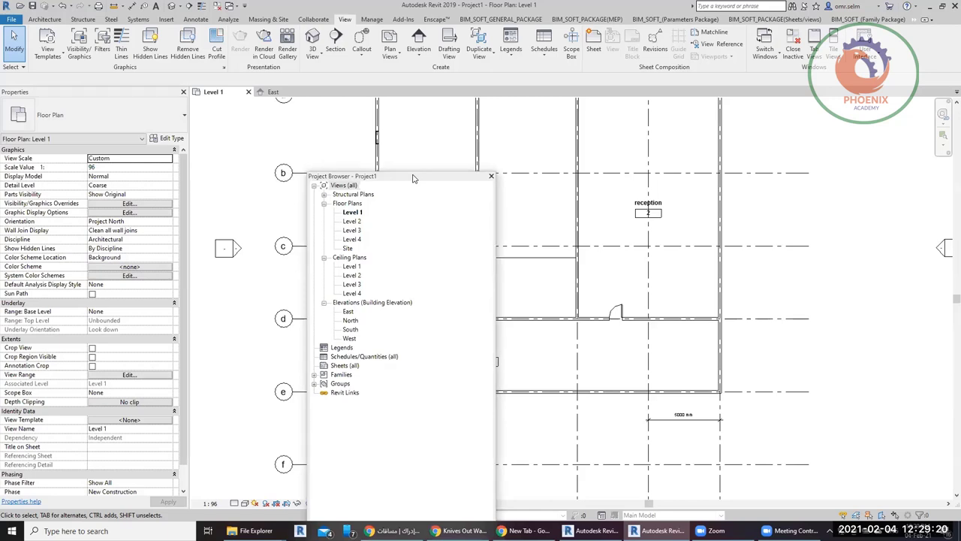
pyautogui.doubleClick(413, 178)
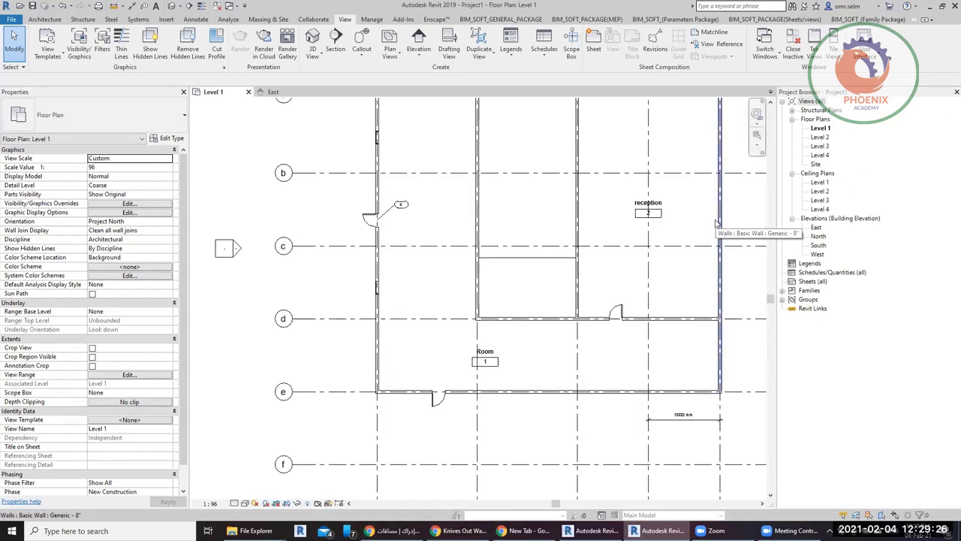
# Close both palettes and reopen Project Browser and Properties from User Interface.
pyautogui.click(183, 92)
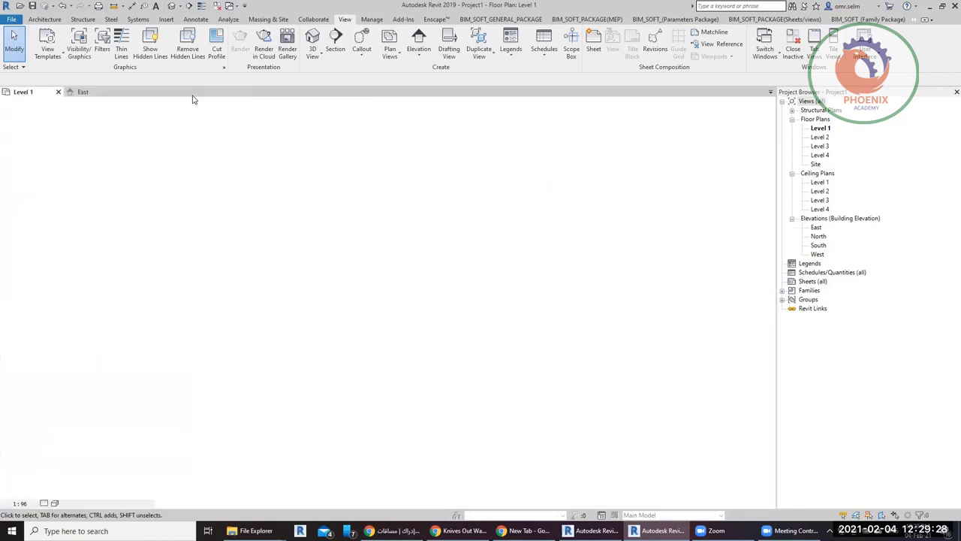
pyautogui.click(957, 92)
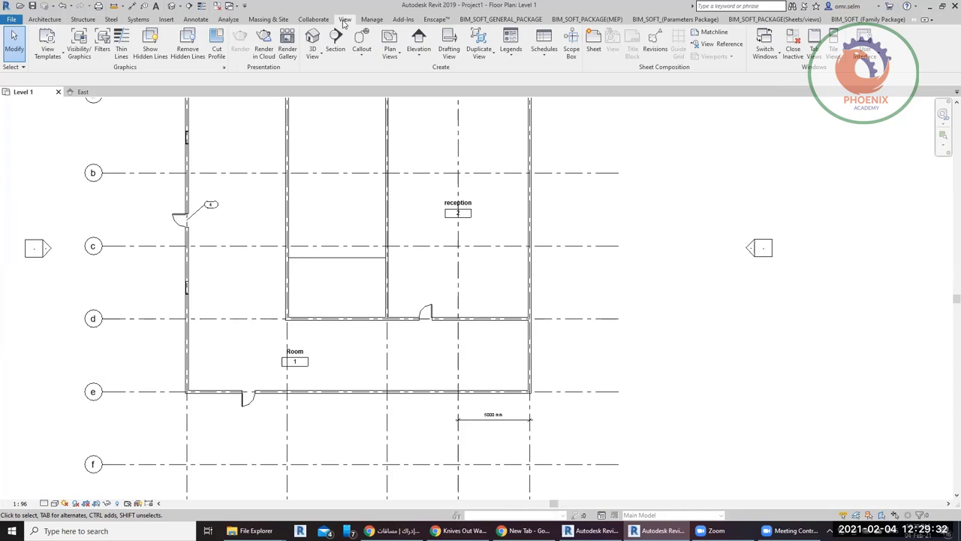
pyautogui.click(871, 60)
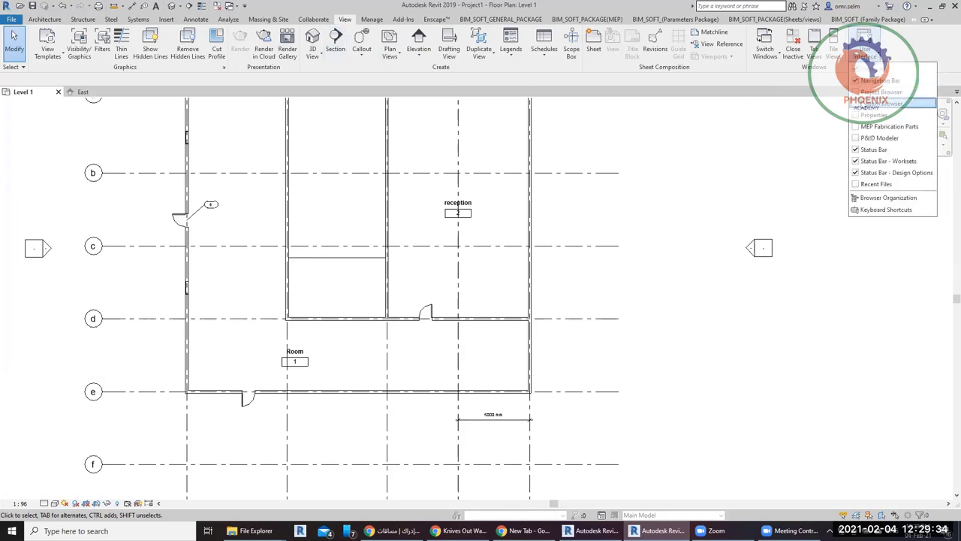
pyautogui.click(864, 103)
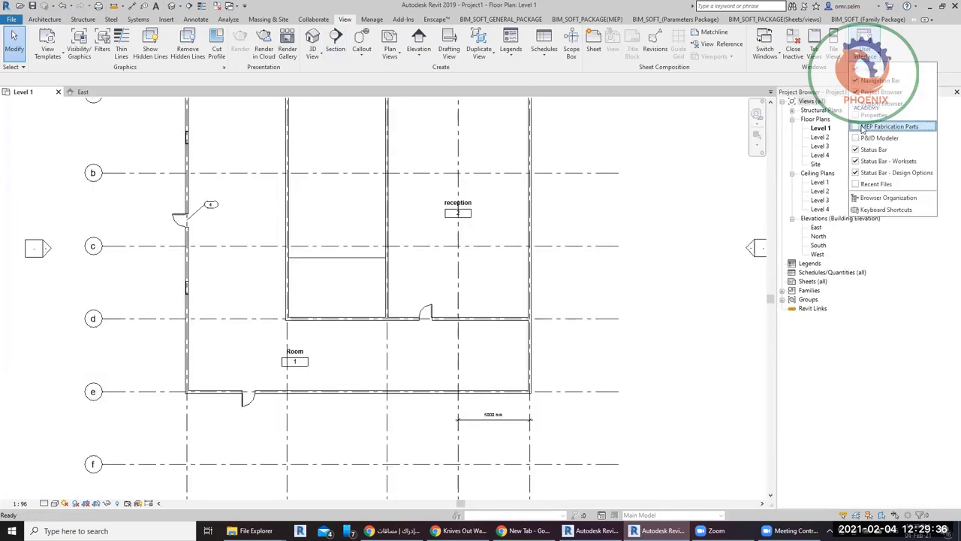
pyautogui.click(877, 114)
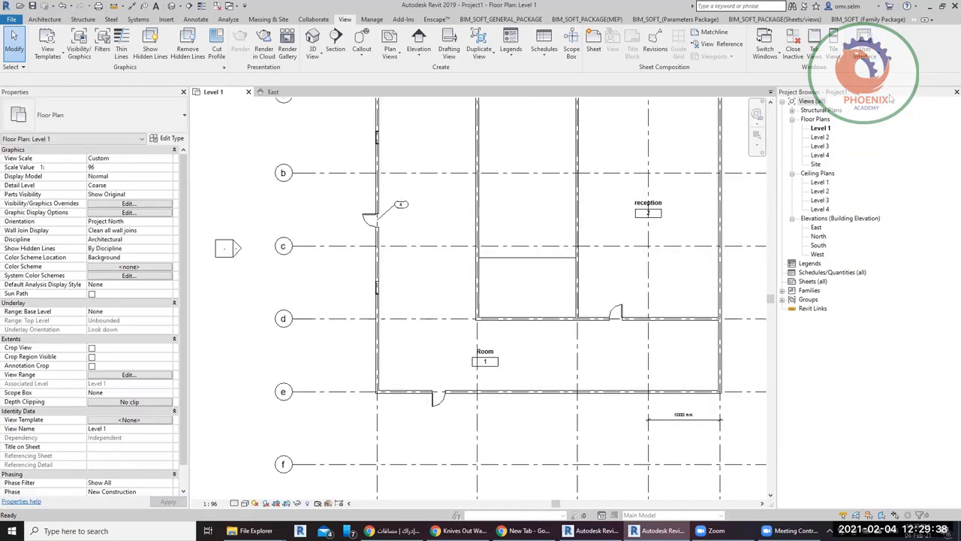
# Dock the Project Browser above Properties on the left and zoom to fit the plan.
pyautogui.moveTo(892, 98); pyautogui.dragTo(668, 121)
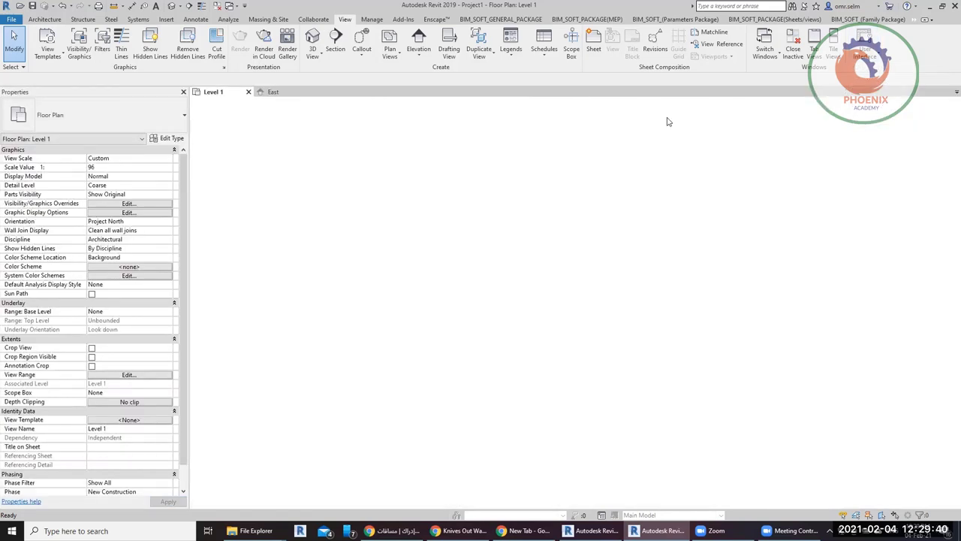
pyautogui.moveTo(668, 122); pyautogui.dragTo(90, 112)
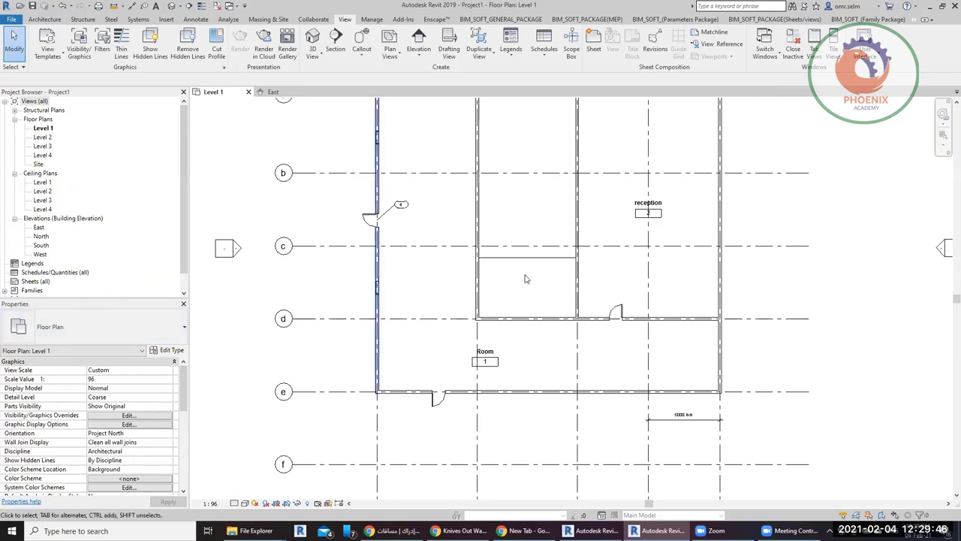
pyautogui.press('z')
pyautogui.press('f')
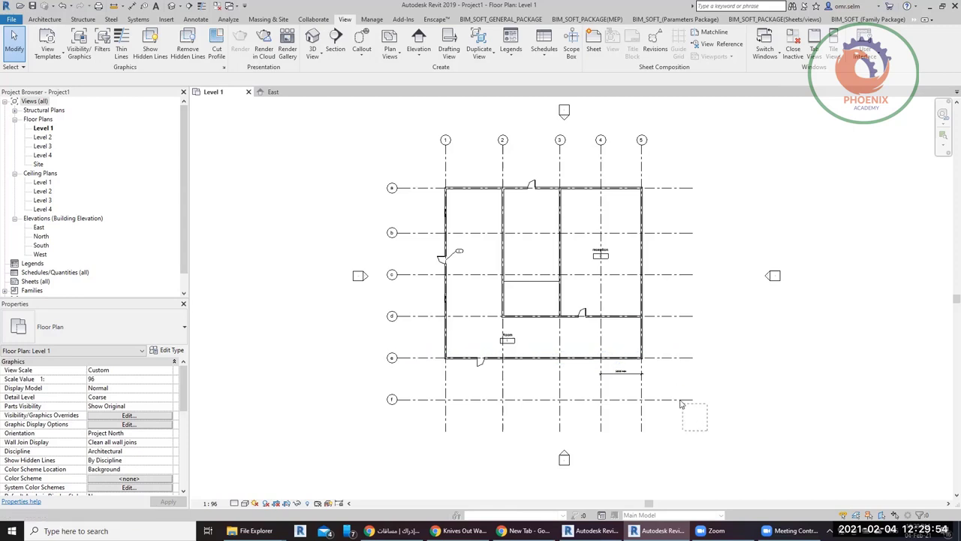
# Filter a crossing selection down to Walls and set Top Constraint to Up to level: Level 2.
pyautogui.moveTo(706, 430)
pyautogui.mouseDown()
pyautogui.moveTo(445, 161)
pyautogui.moveTo(400, 148)
pyautogui.mouseUp()
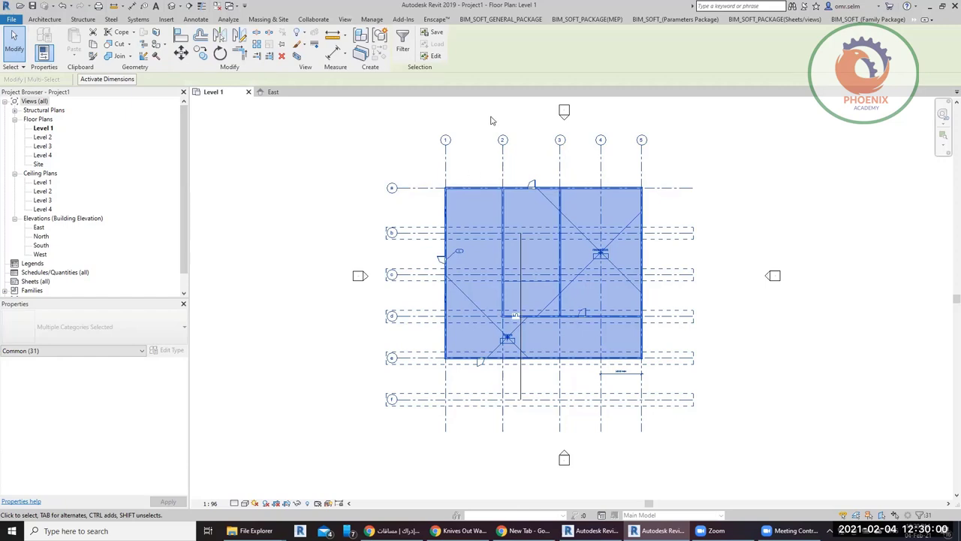
pyautogui.click(403, 42)
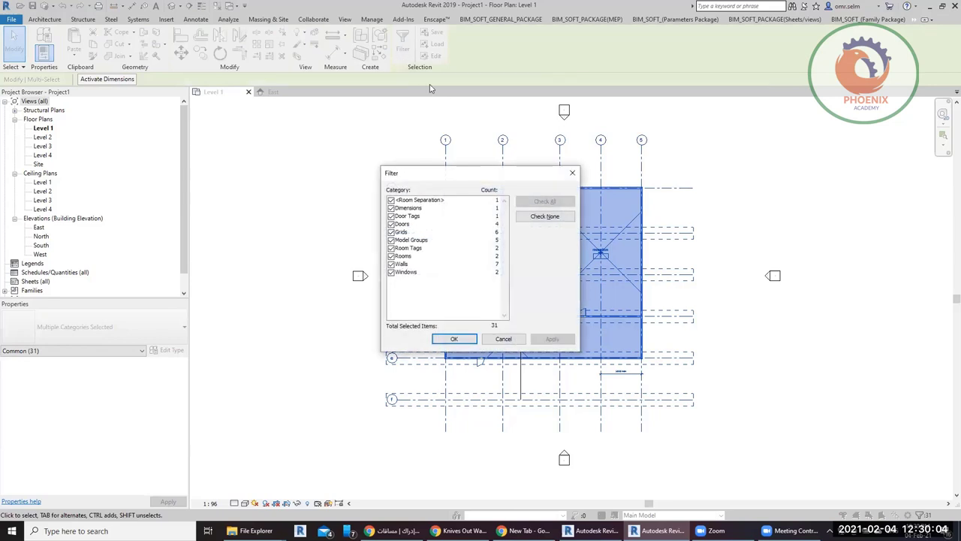
pyautogui.click(542, 216)
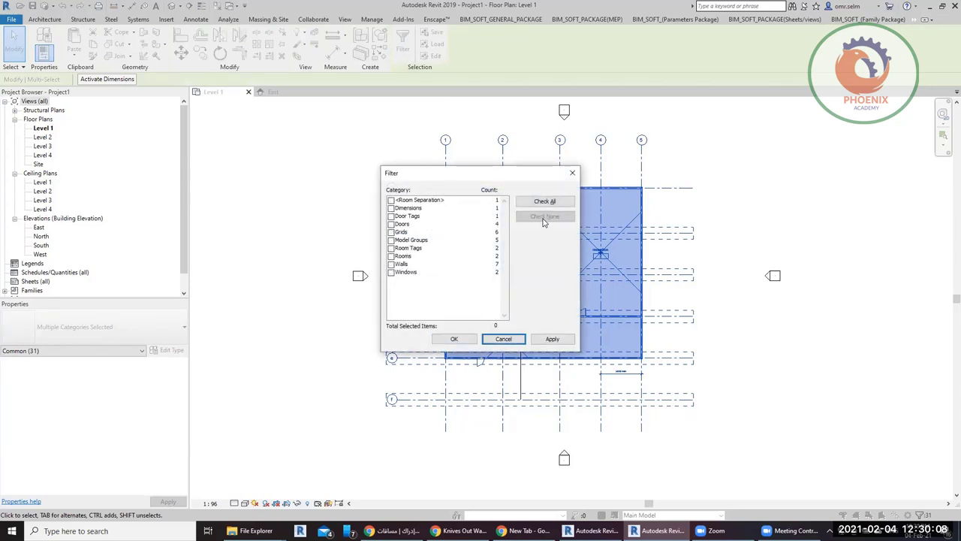
pyautogui.click(390, 264)
pyautogui.click(453, 339)
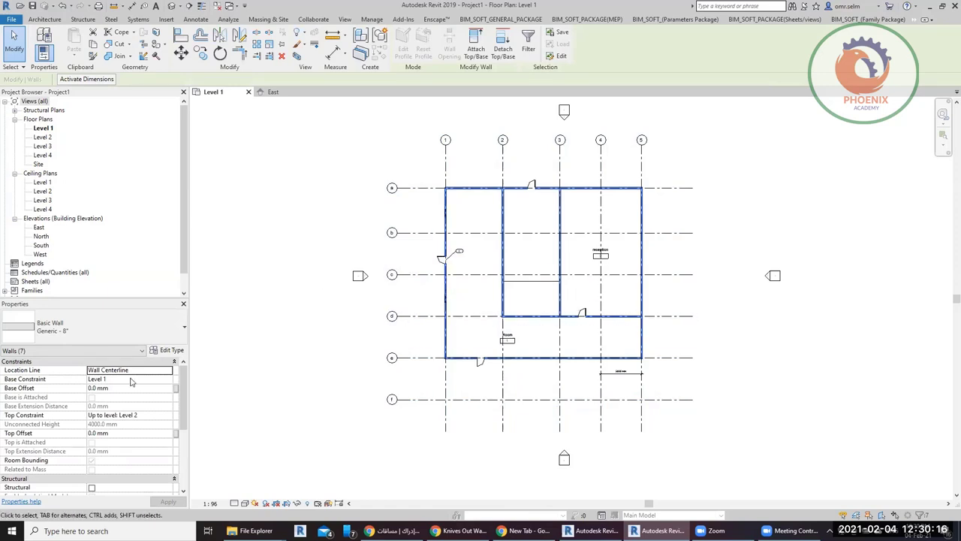
pyautogui.click(166, 416)
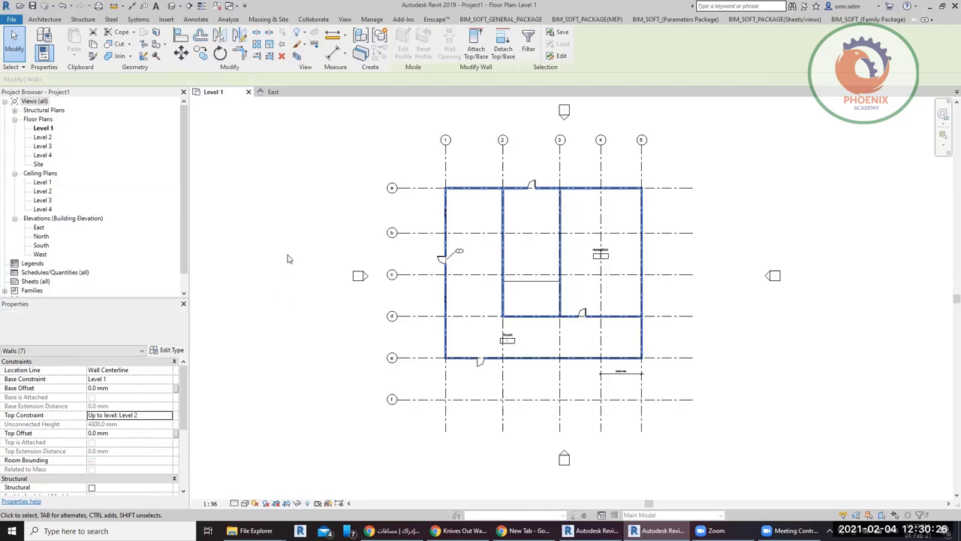
pyautogui.press('Return')
# Zoom in and tag the door below the reception room with TG, showing tag 2.
pyautogui.click(713, 317)
pyautogui.scroll(2, 547, 193)
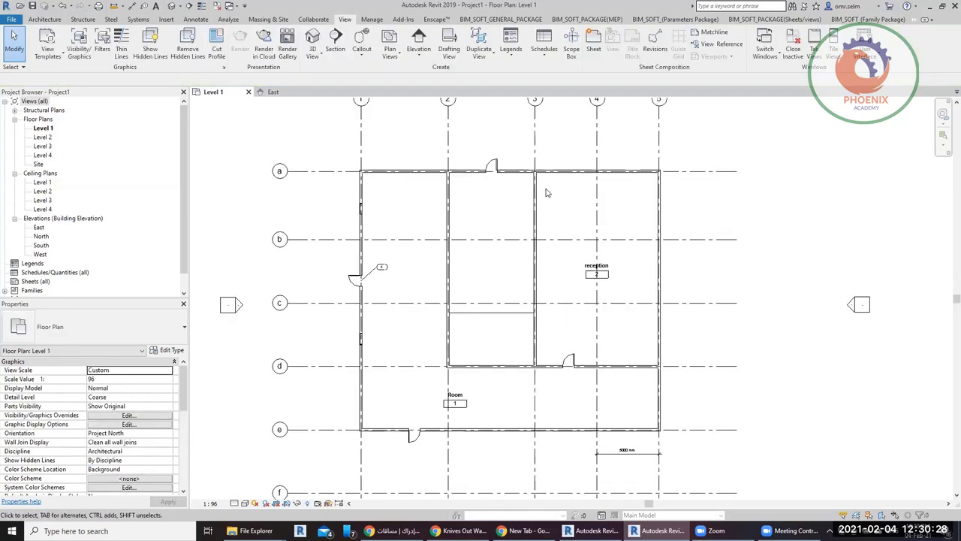
pyautogui.scroll(2, 531, 208)
pyautogui.scroll(1, 445, 183)
pyautogui.scroll(-2, 445, 183)
pyautogui.scroll(1, 457, 273)
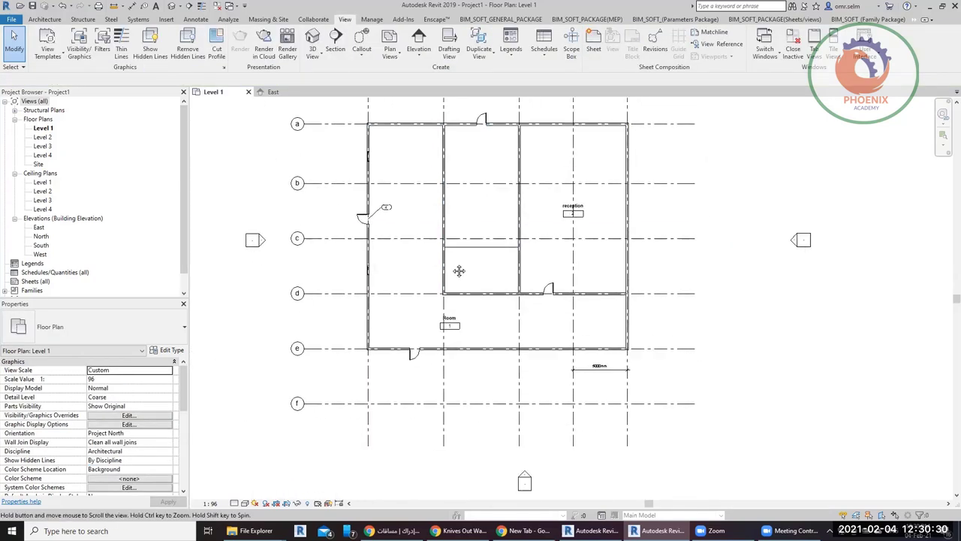
pyautogui.scroll(1, 538, 287)
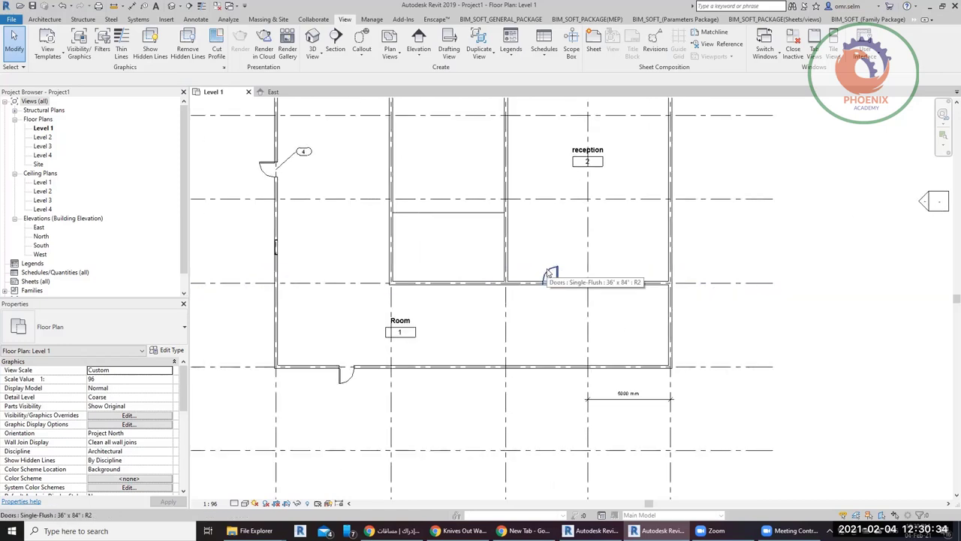
pyautogui.press('t')
pyautogui.press('g')
pyautogui.click(549, 274)
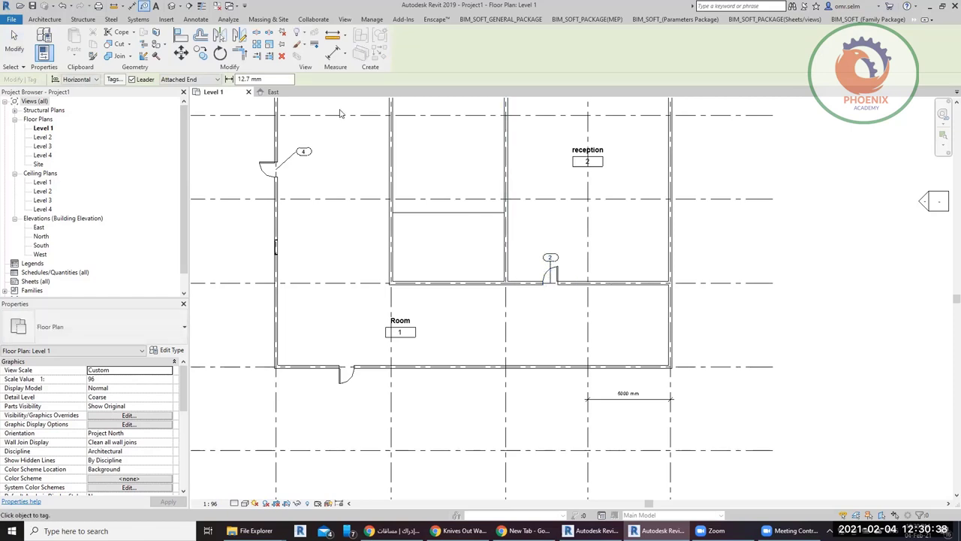
pyautogui.press('Escape')
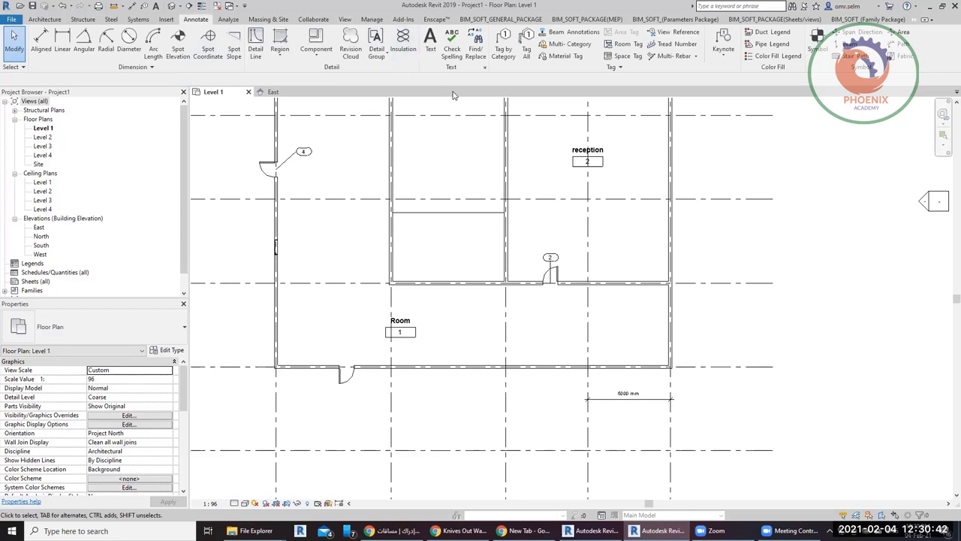
# Tag the bottom exterior door and three interior walls using Tag by Category.
pyautogui.click(502, 44)
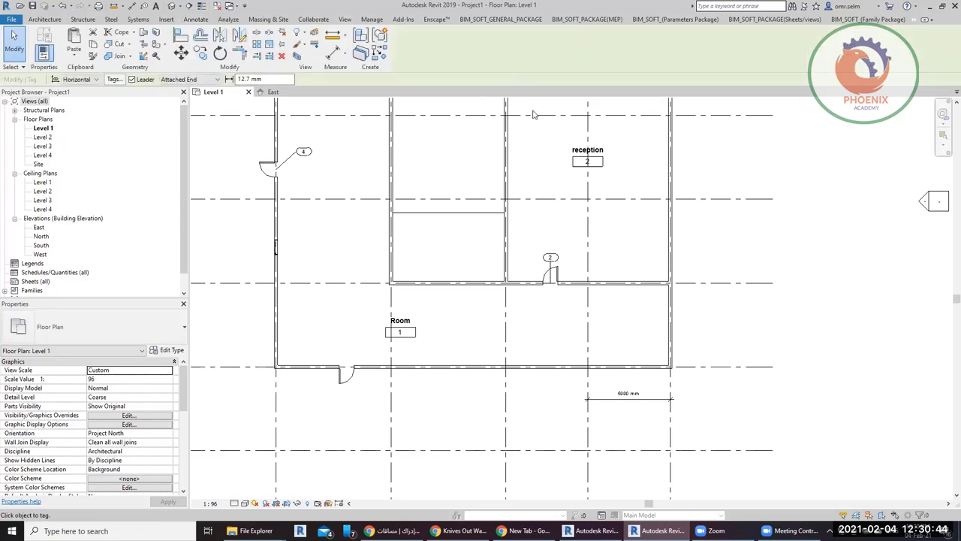
pyautogui.click(346, 376)
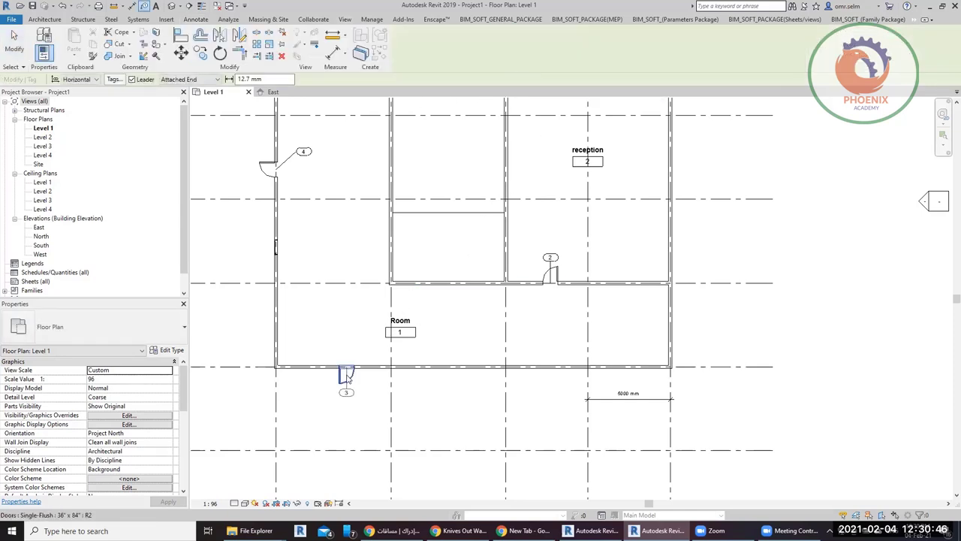
pyautogui.click(439, 300)
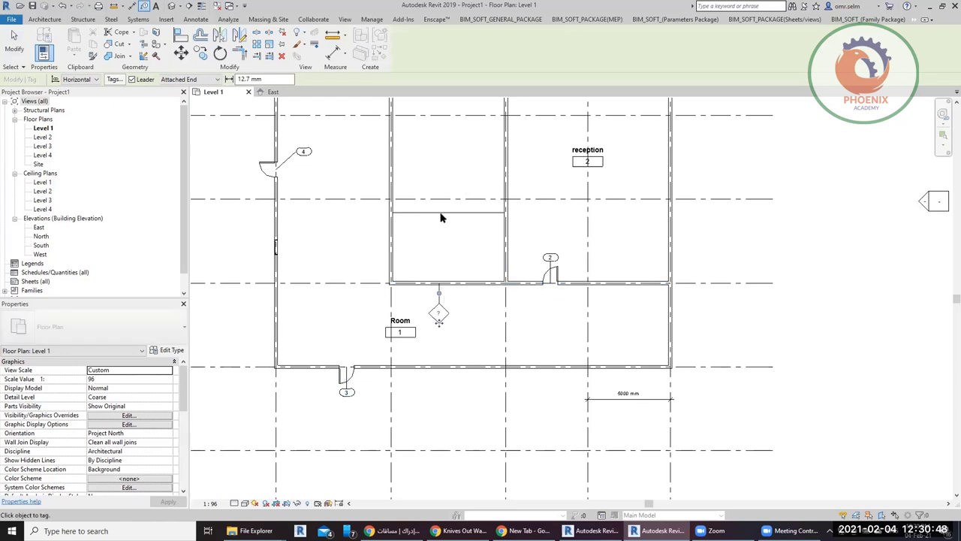
pyautogui.click(518, 142)
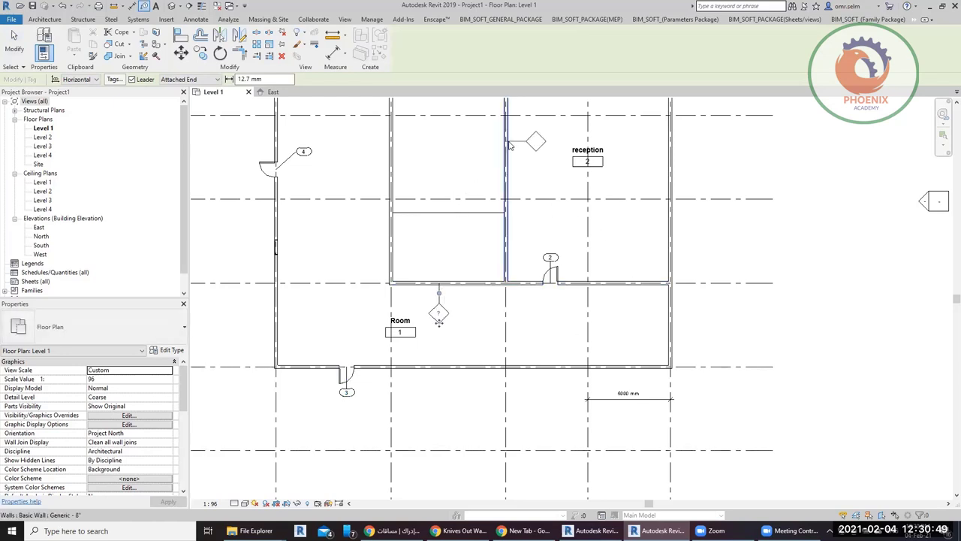
pyautogui.click(389, 153)
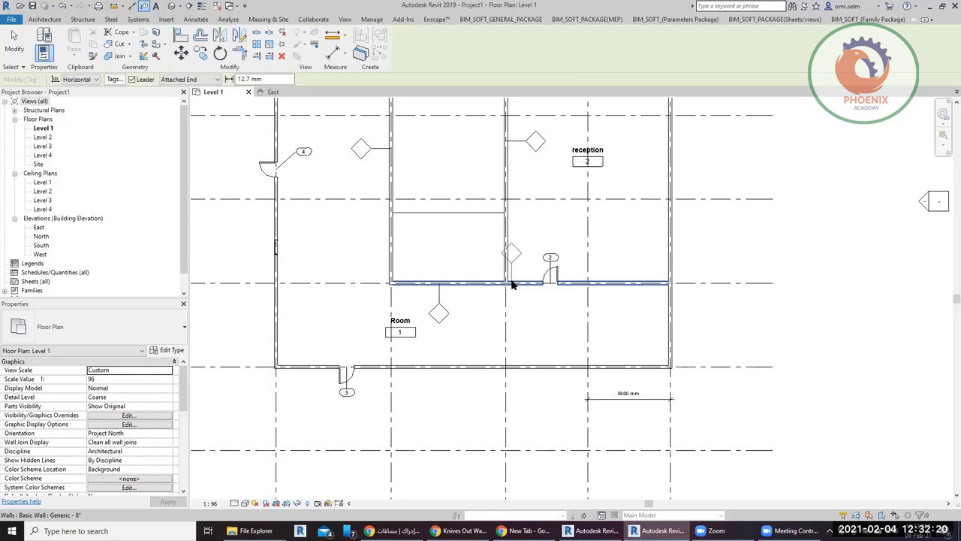
pyautogui.press('Escape')
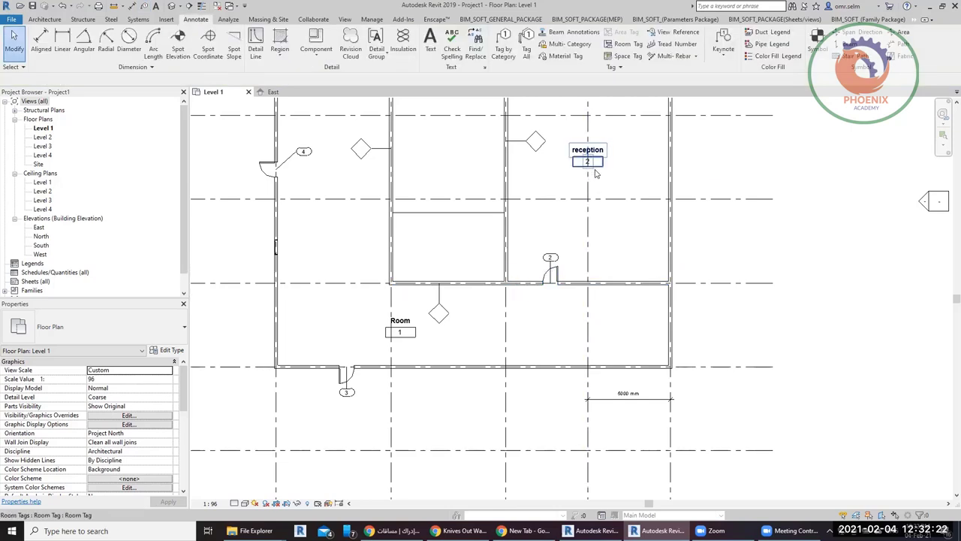
pyautogui.click(595, 173)
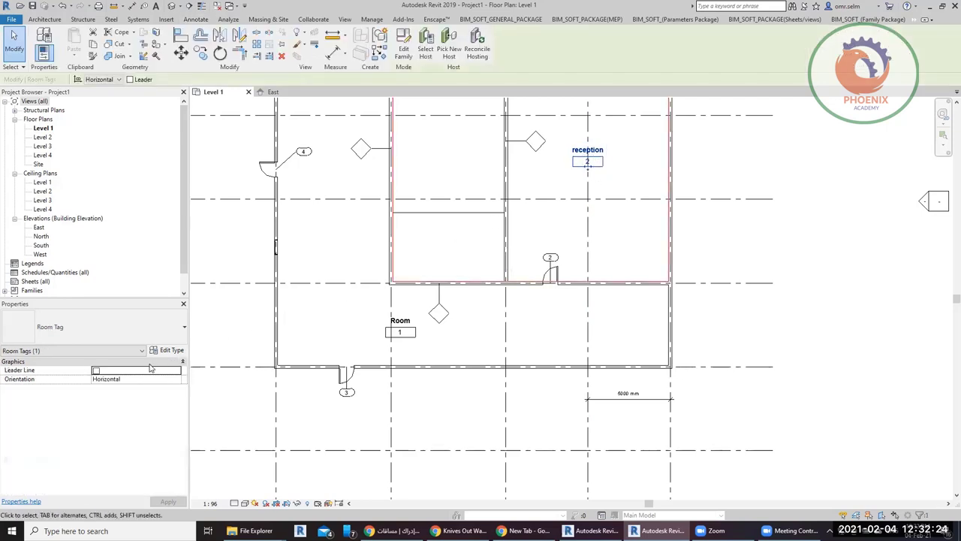
pyautogui.click(159, 350)
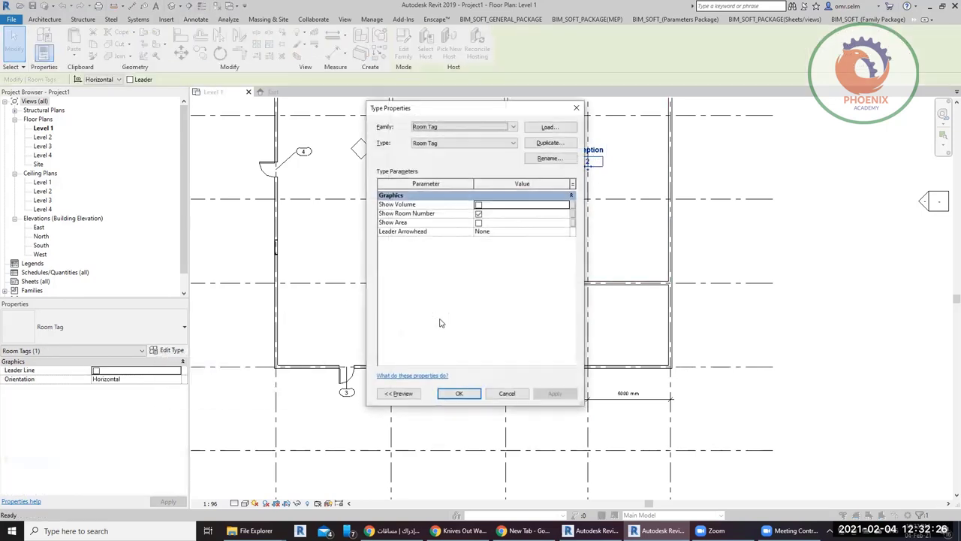
pyautogui.click(480, 224)
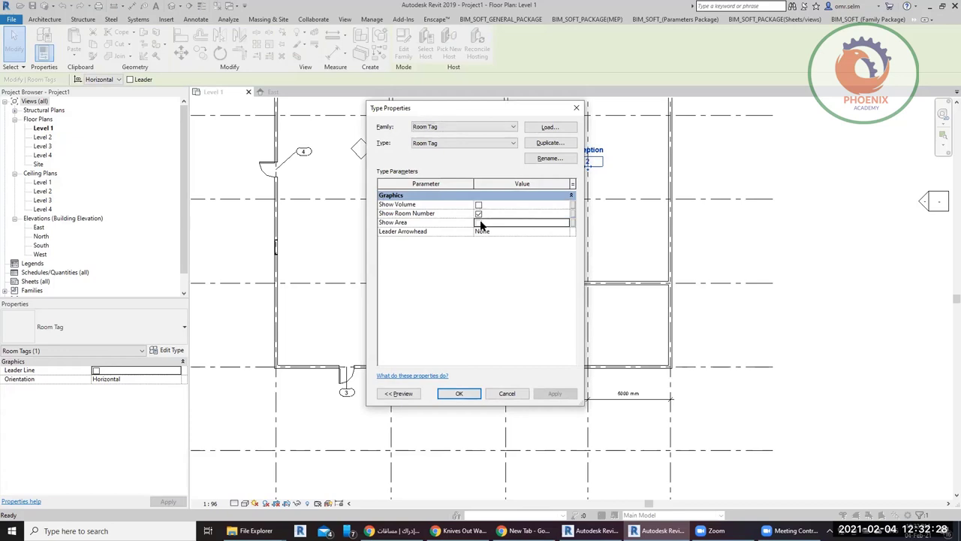
pyautogui.click(479, 223)
pyautogui.moveTo(483, 114); pyautogui.dragTo(275, 93)
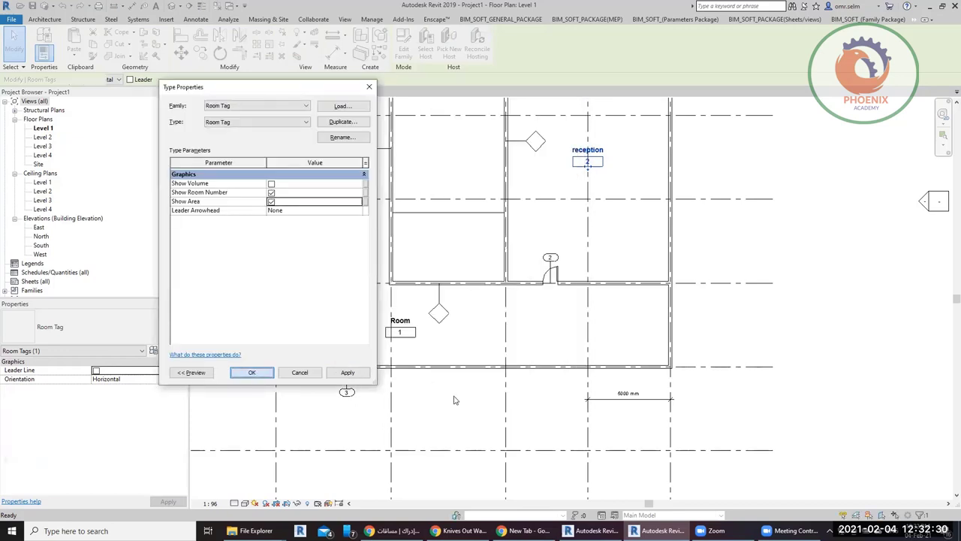
pyautogui.press('Return')
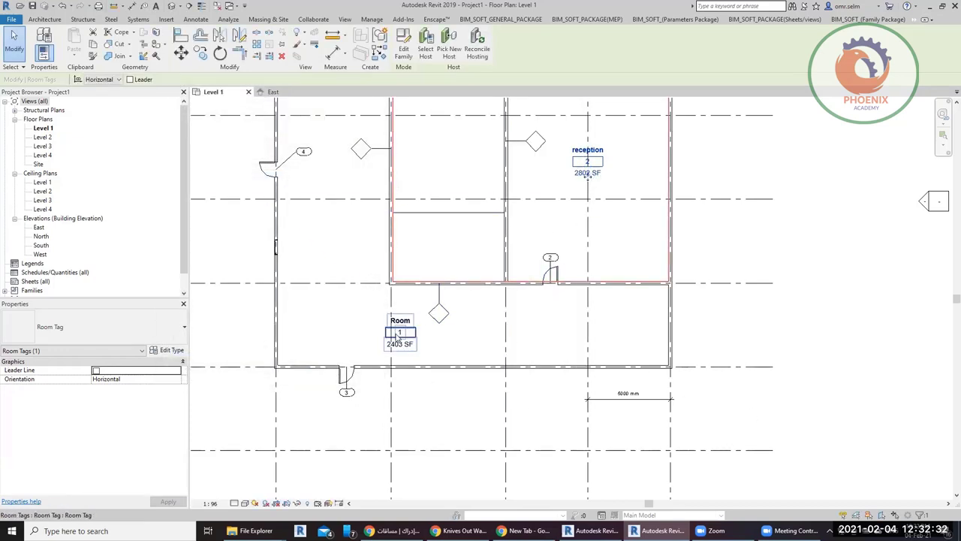
pyautogui.moveTo(486, 247); pyautogui.dragTo(510, 303, button='middle')
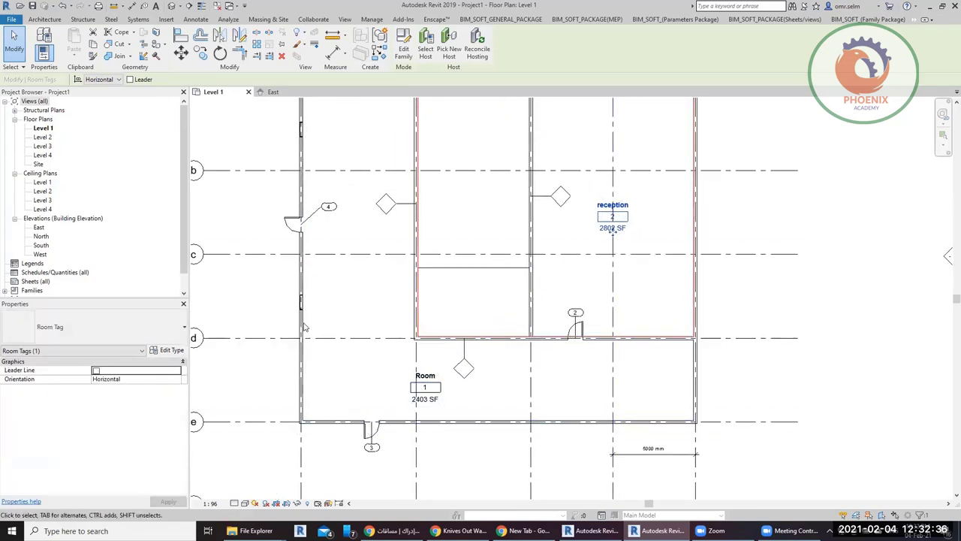
# Set the room tag type to Show Volume with Show Area off, so tags read Not Computed.
pyautogui.click(167, 350)
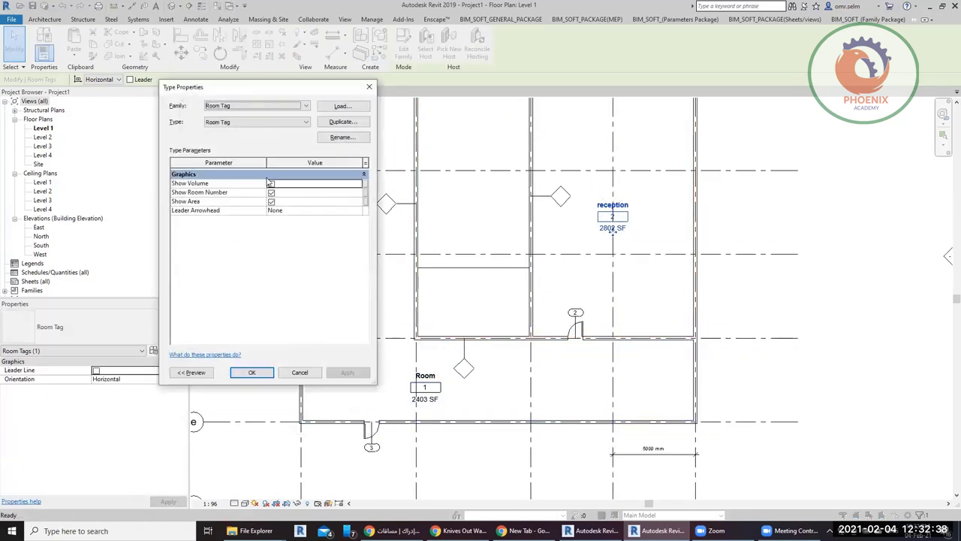
pyautogui.click(271, 183)
pyautogui.click(338, 372)
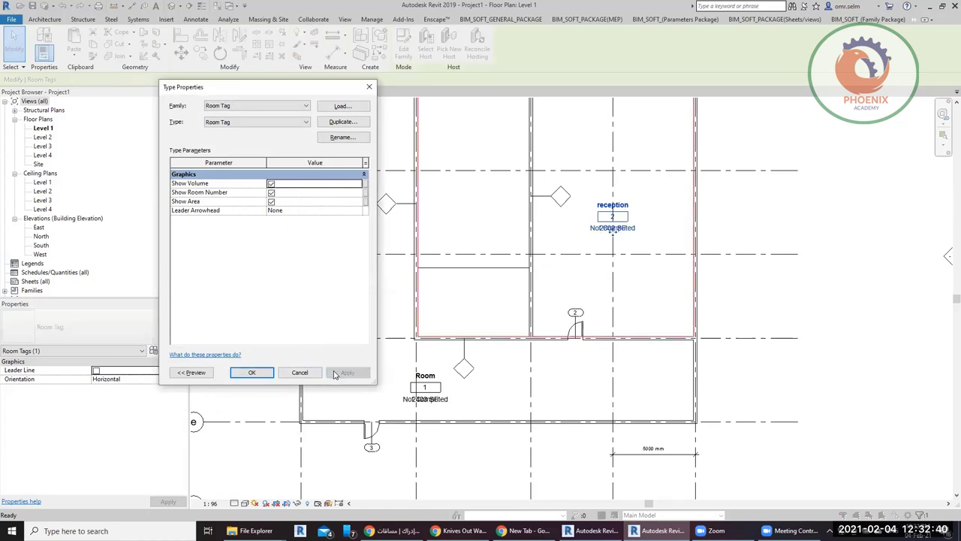
pyautogui.click(271, 201)
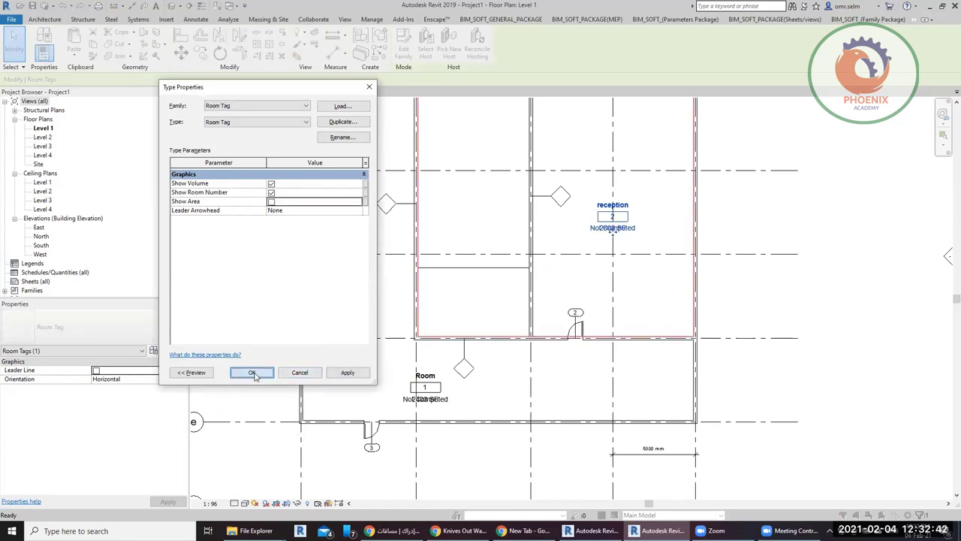
pyautogui.click(252, 373)
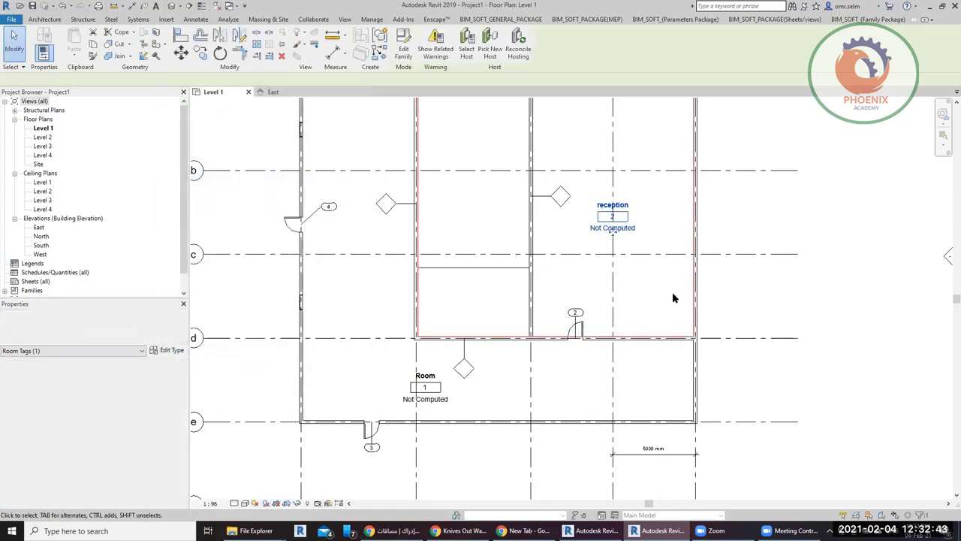
pyautogui.click(823, 222)
pyautogui.scroll(2, 571, 248)
pyautogui.scroll(2, 530, 307)
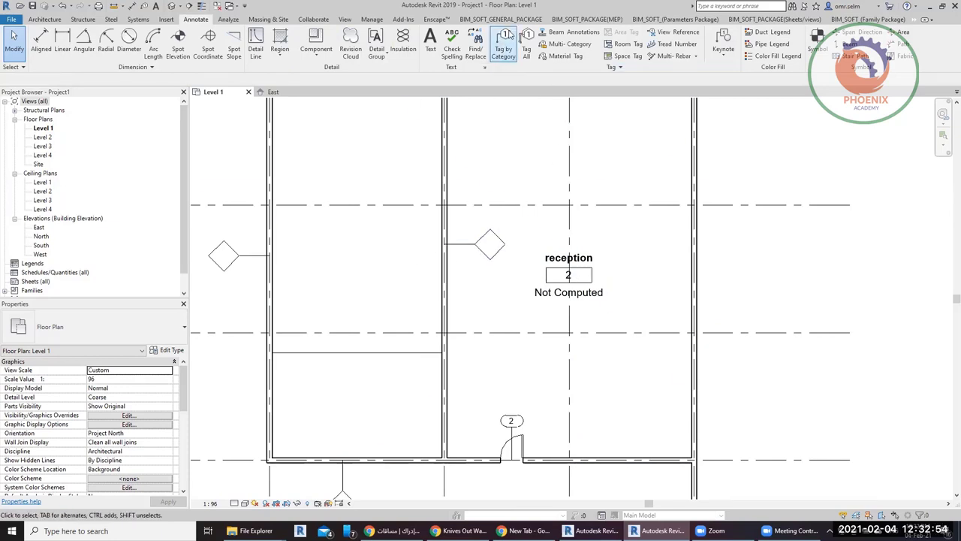
# Set Area and Volume Computations to Areas and Volumes so reception reads 28018.10 CF.
pyautogui.click(46, 19)
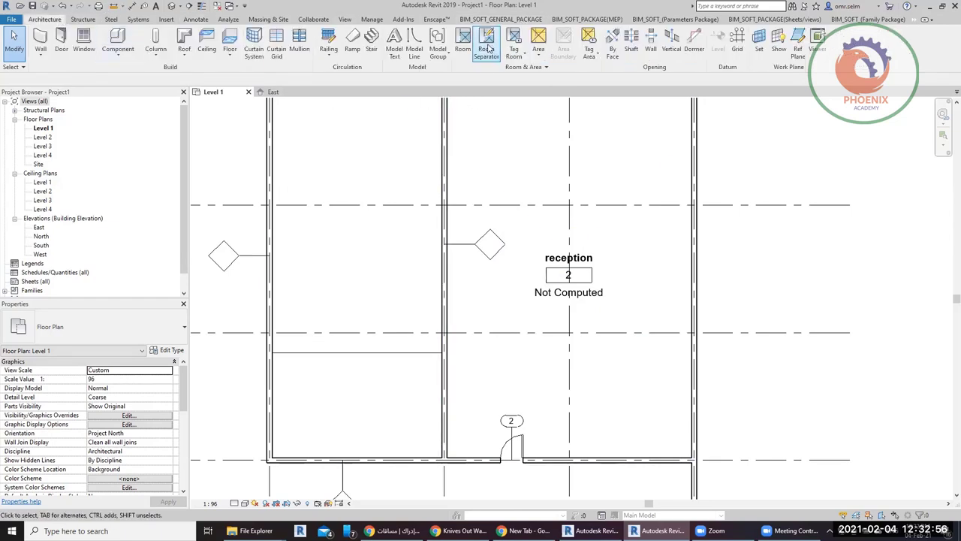
pyautogui.click(546, 67)
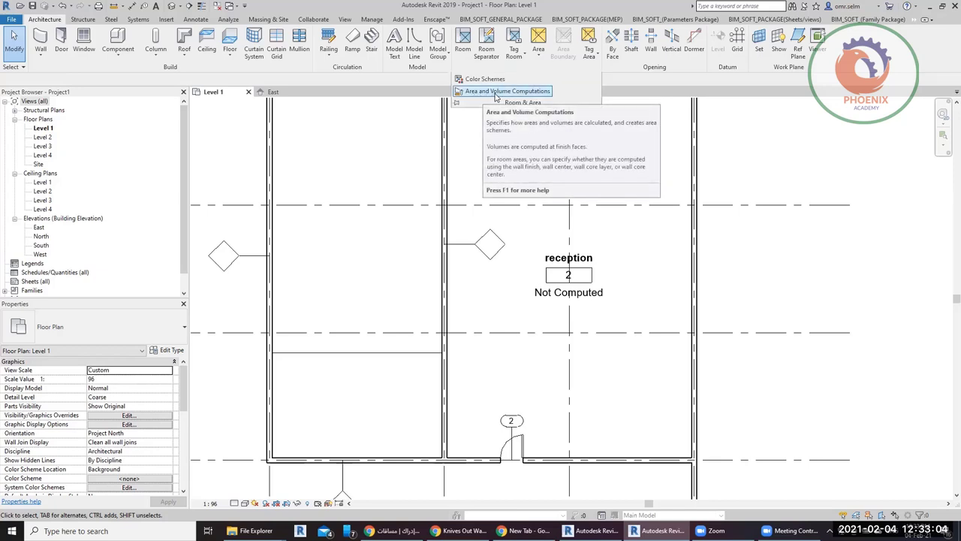
pyautogui.click(495, 93)
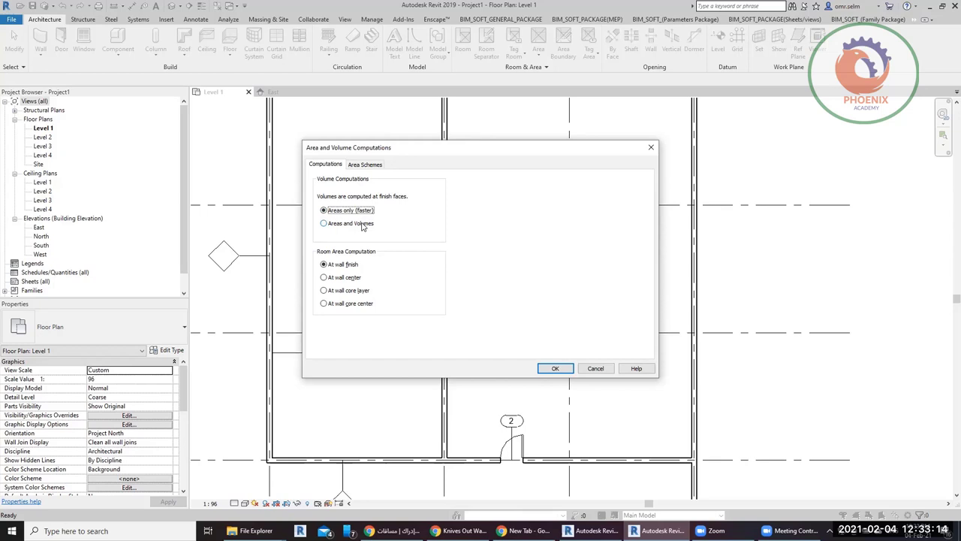
pyautogui.click(362, 227)
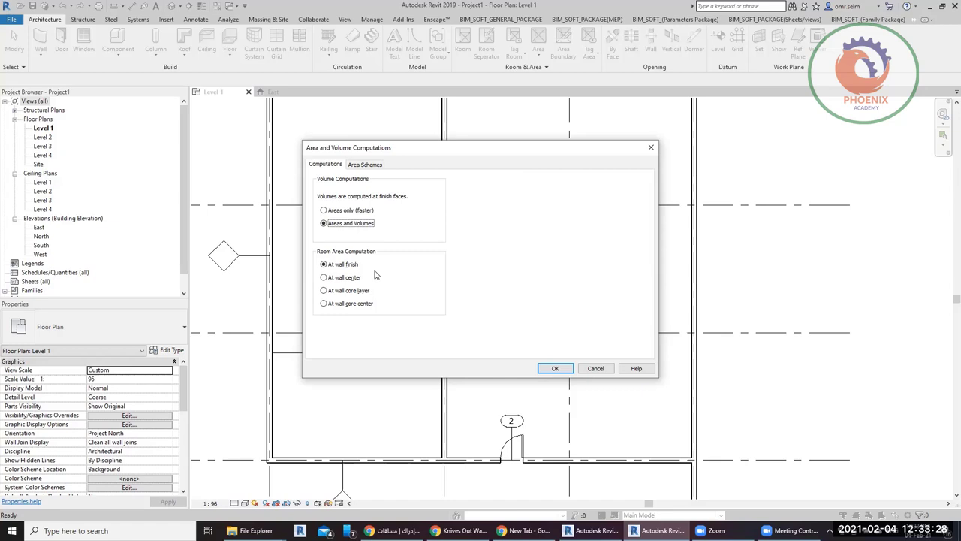
pyautogui.click(380, 165)
pyautogui.click(553, 368)
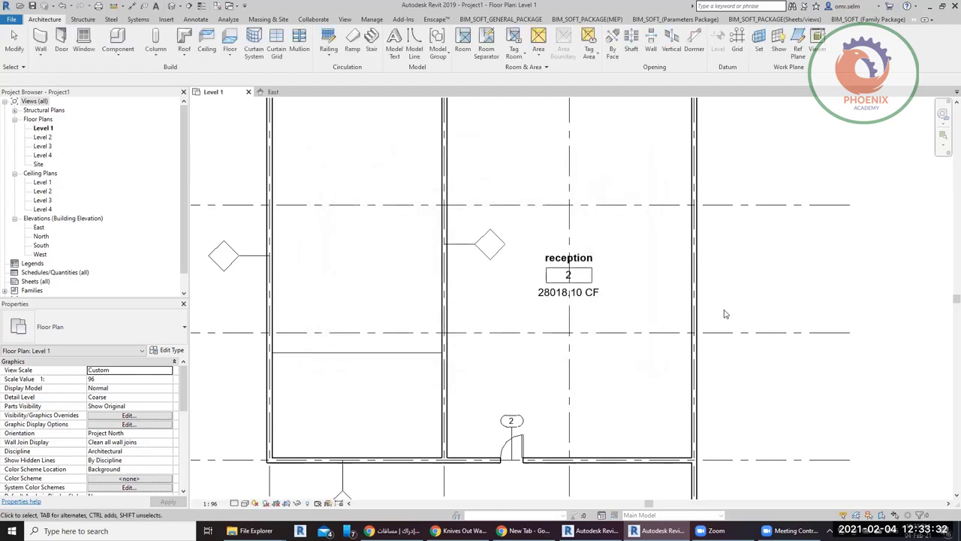
# Run Place Rooms Automatically on Level 1, which creates 0 rooms, then end room placement.
pyautogui.scroll(-4, 725, 314)
pyautogui.scroll(2, 676, 293)
pyautogui.scroll(2, 626, 272)
pyautogui.scroll(1, 559, 317)
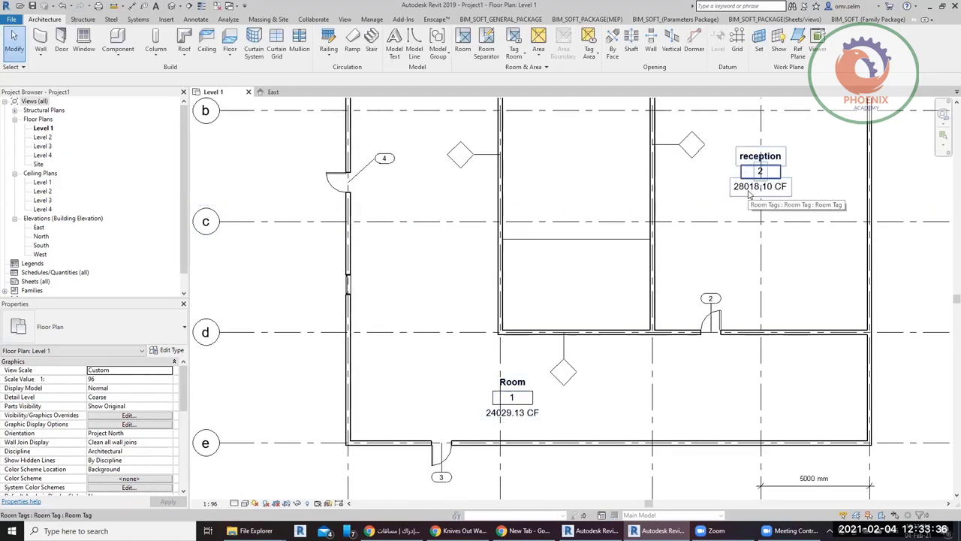
pyautogui.scroll(-1, 475, 282)
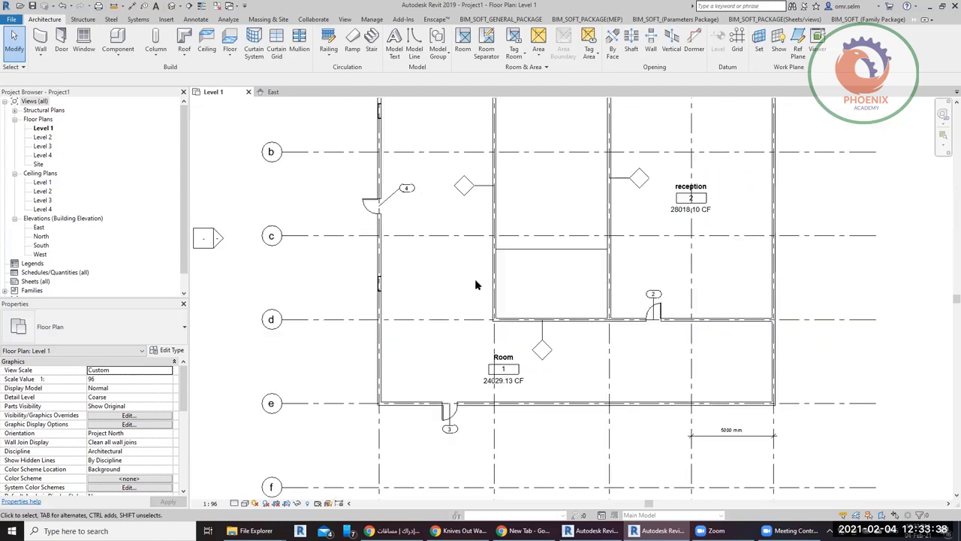
pyautogui.moveTo(593, 223); pyautogui.dragTo(503, 319, button='middle')
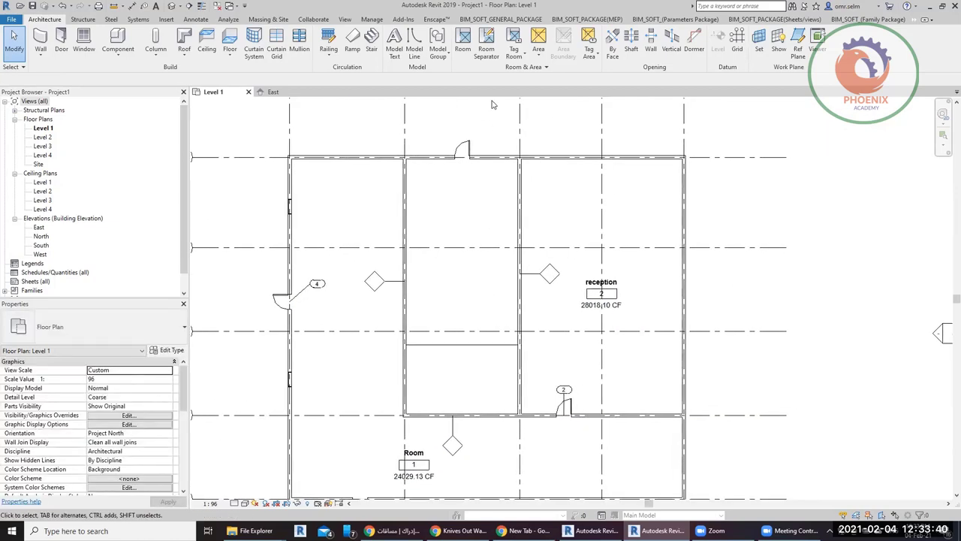
pyautogui.click(462, 41)
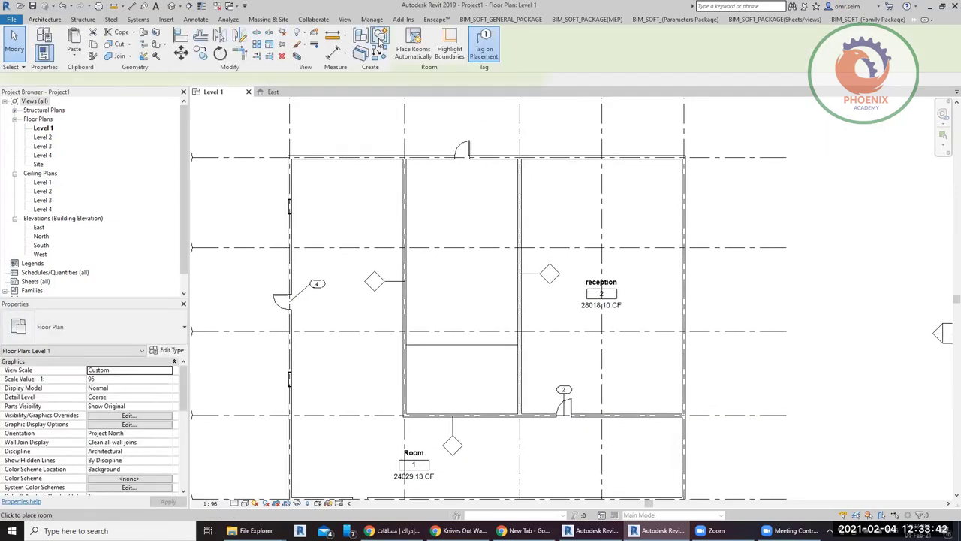
pyautogui.click(411, 45)
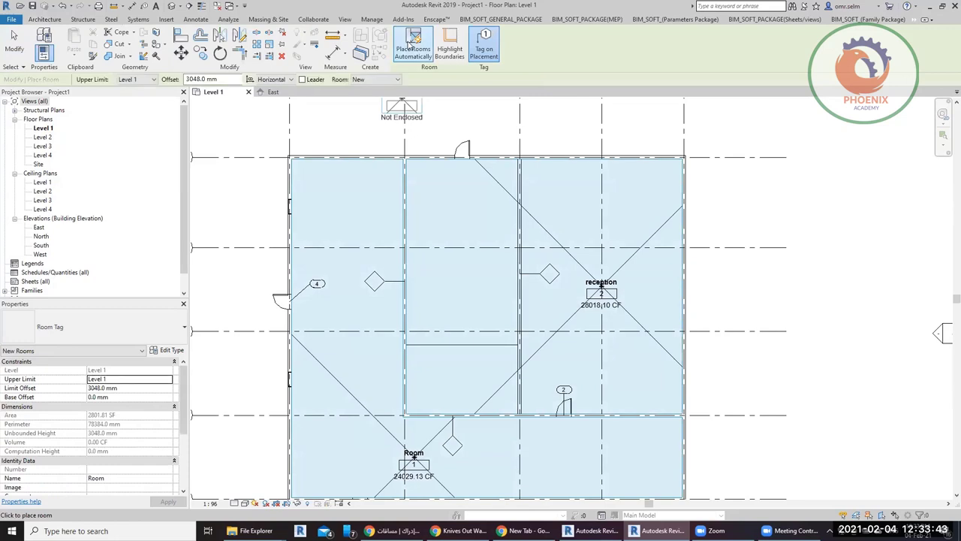
pyautogui.rightClick(389, 81)
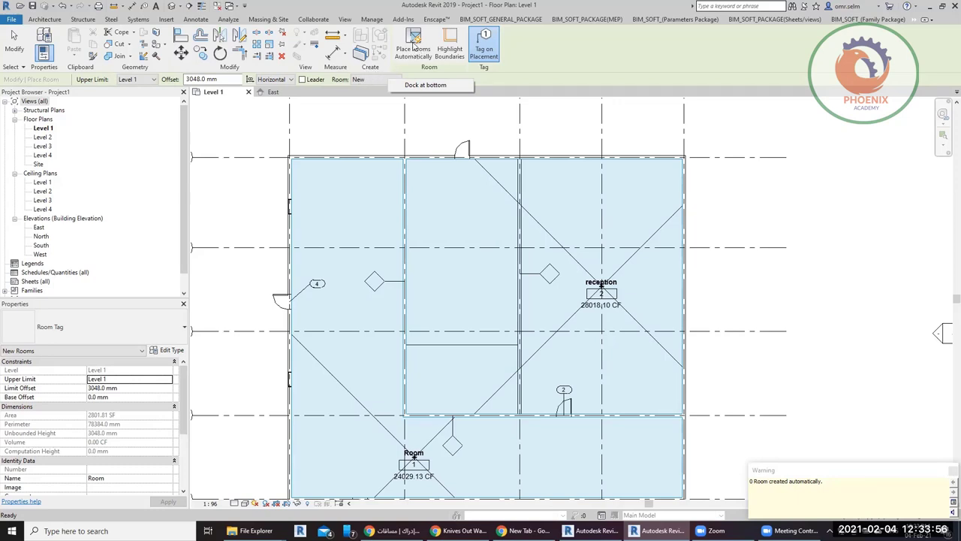
pyautogui.click(412, 47)
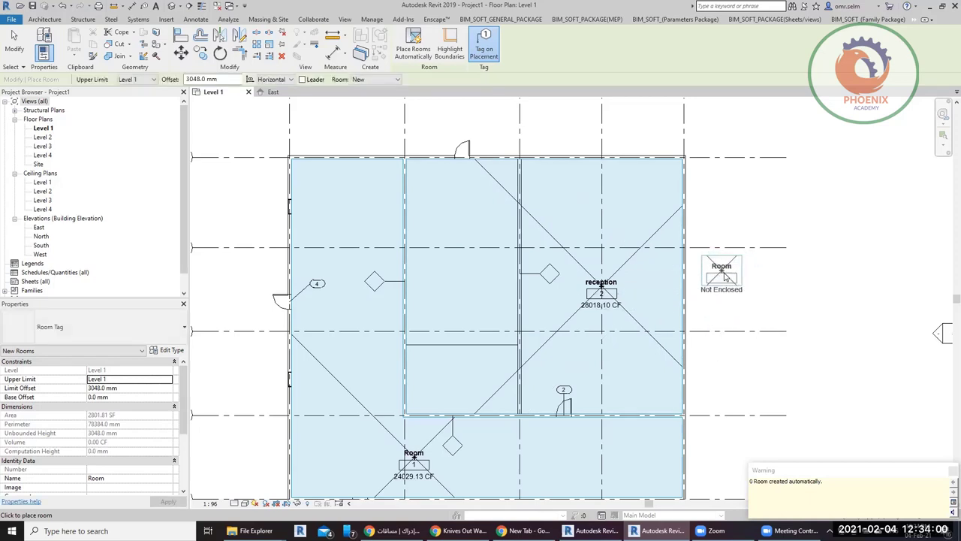
pyautogui.press('Escape')
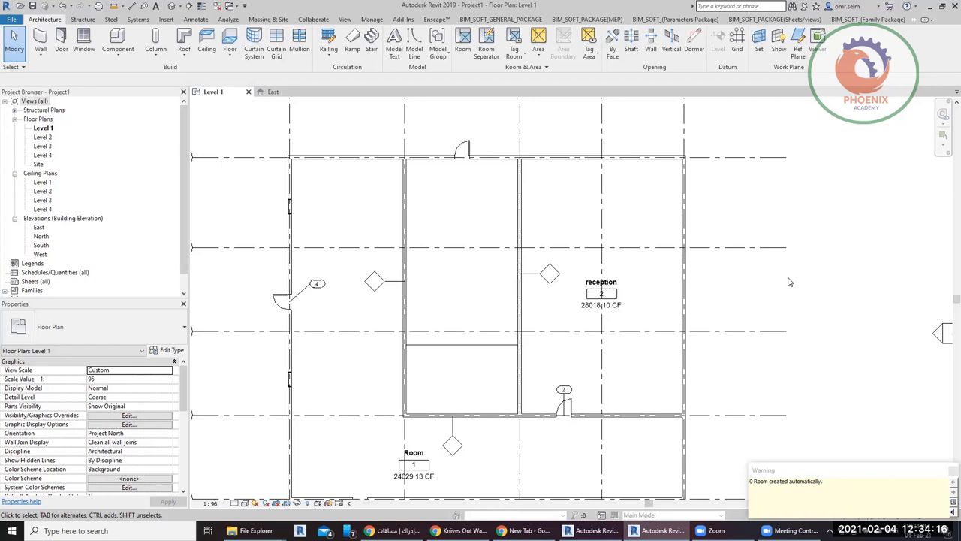
pyautogui.press('v')
pyautogui.press('v')
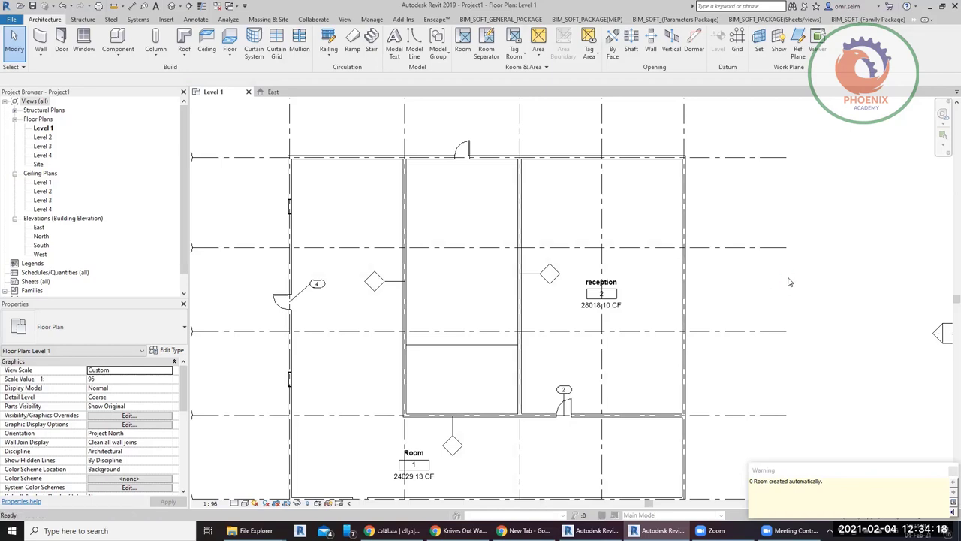
pyautogui.scroll(-1, 355, 290)
pyautogui.scroll(-3, 356, 290)
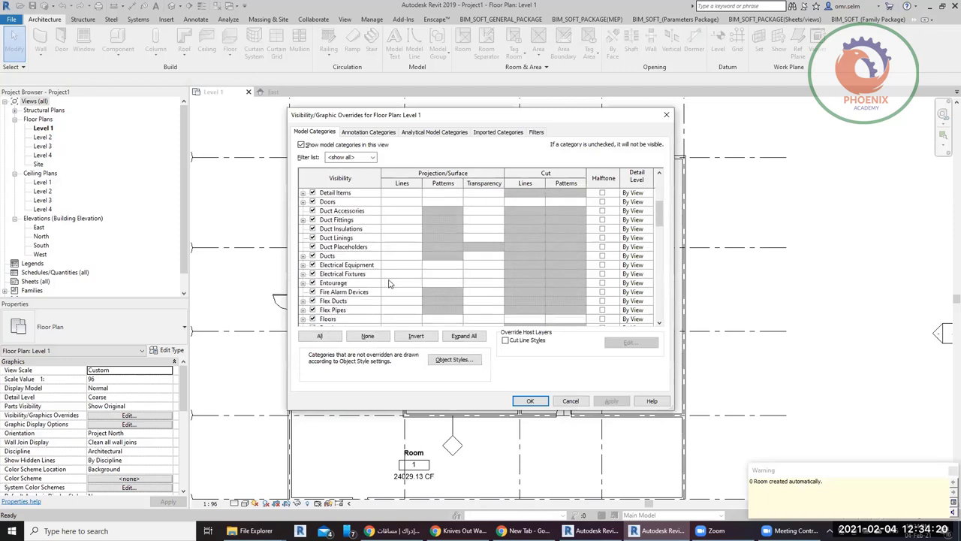
pyautogui.scroll(-1, 355, 290)
pyautogui.click(354, 284)
pyautogui.press('r')
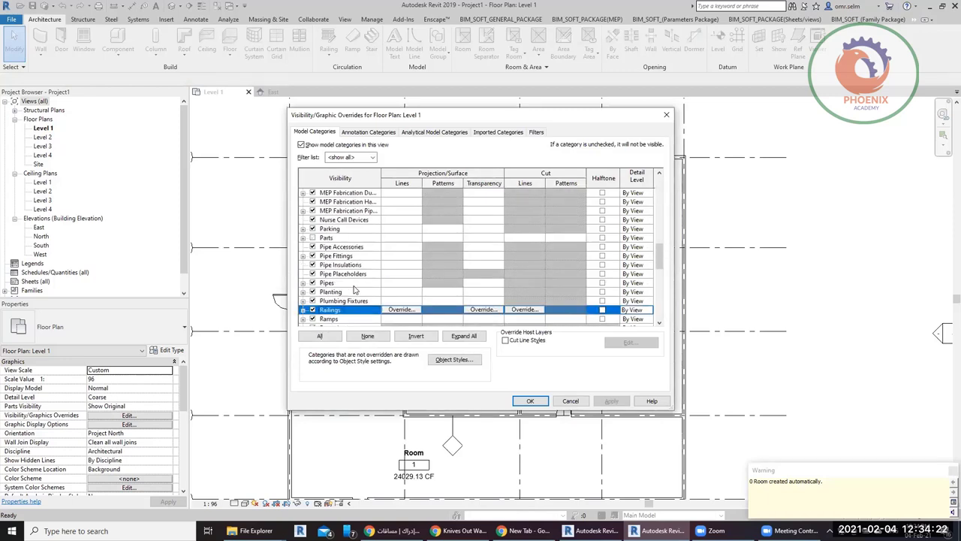
pyautogui.scroll(-1, 355, 290)
pyautogui.scroll(-2, 355, 290)
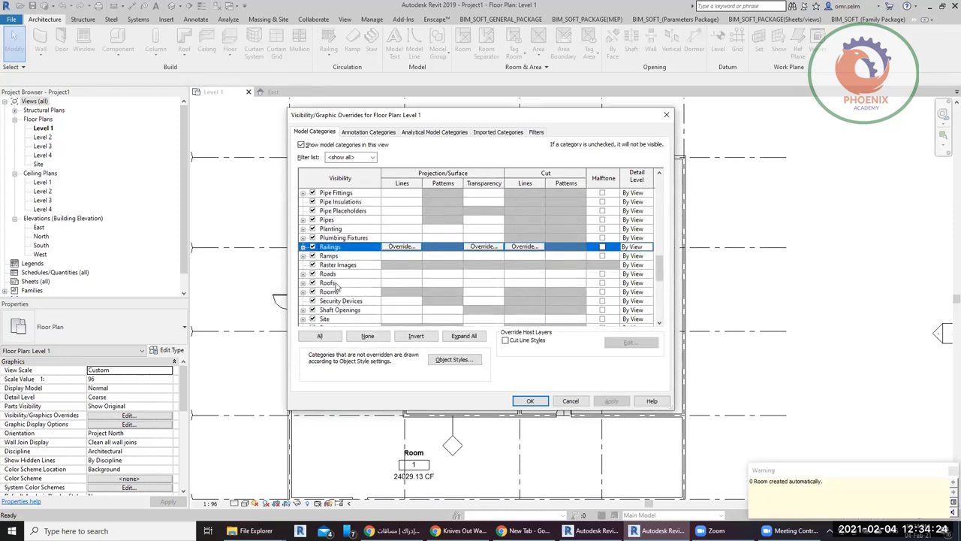
pyautogui.click(336, 291)
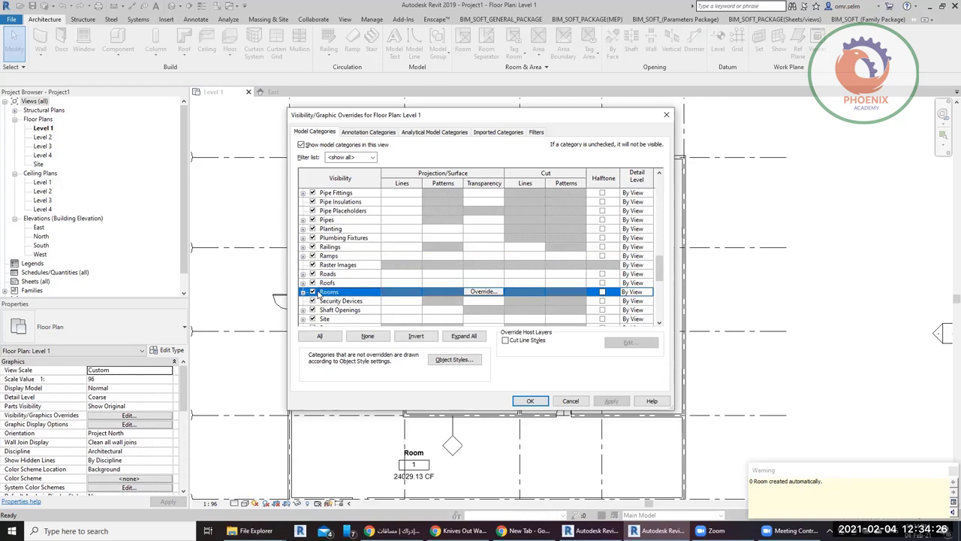
pyautogui.scroll(-2, 318, 296)
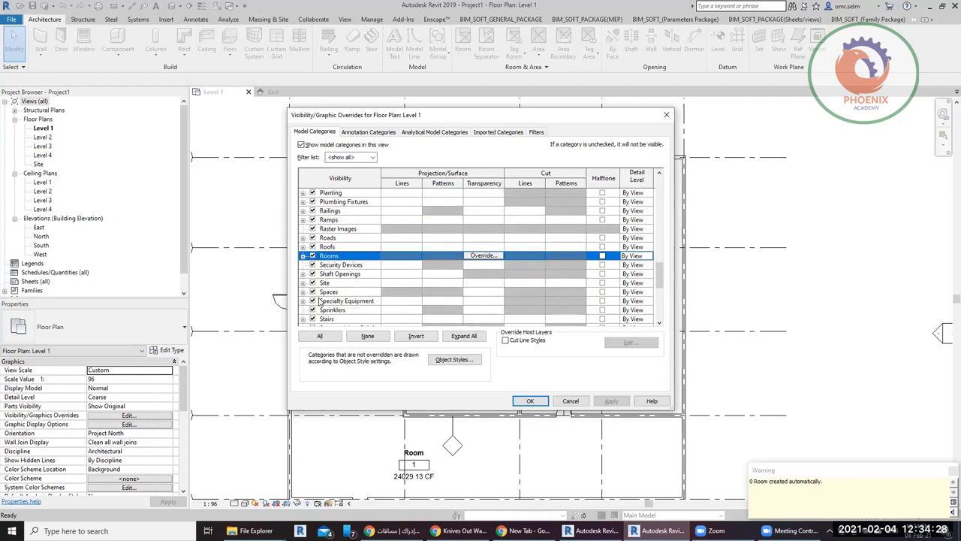
pyautogui.click(303, 256)
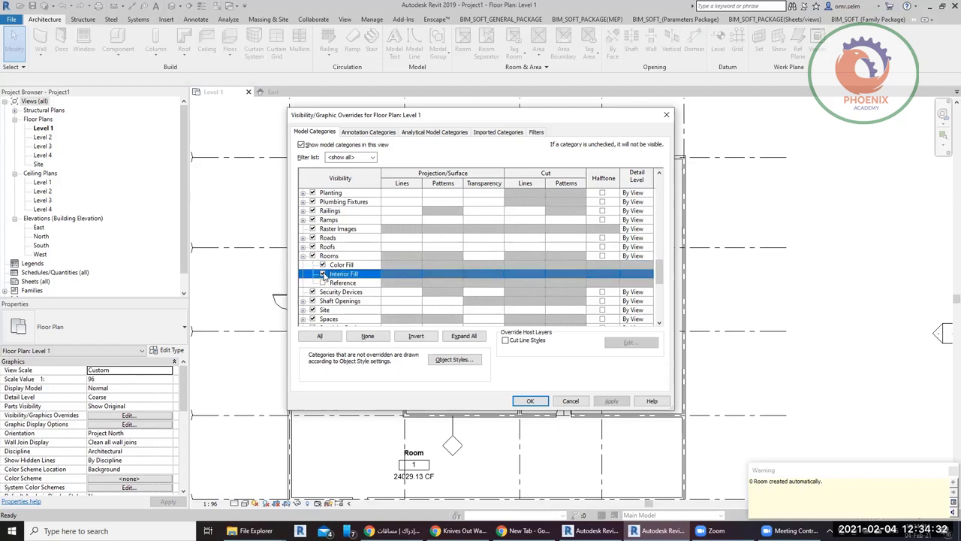
pyautogui.click(323, 274)
pyautogui.click(324, 282)
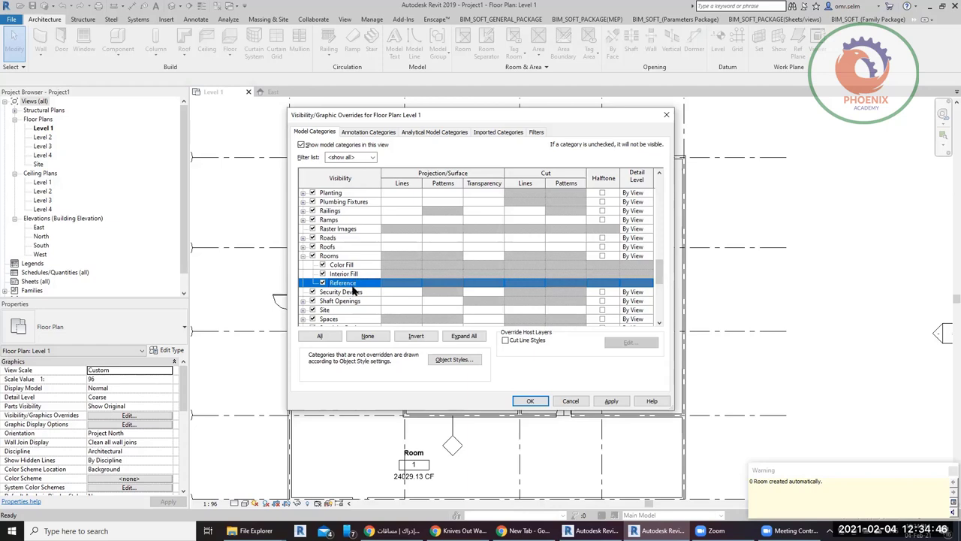
pyautogui.click(527, 401)
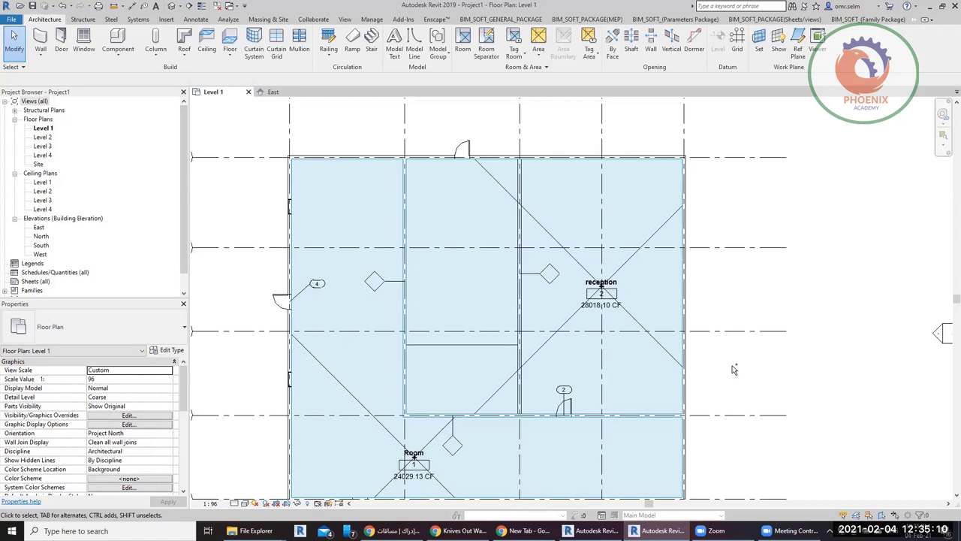
pyautogui.press('Escape')
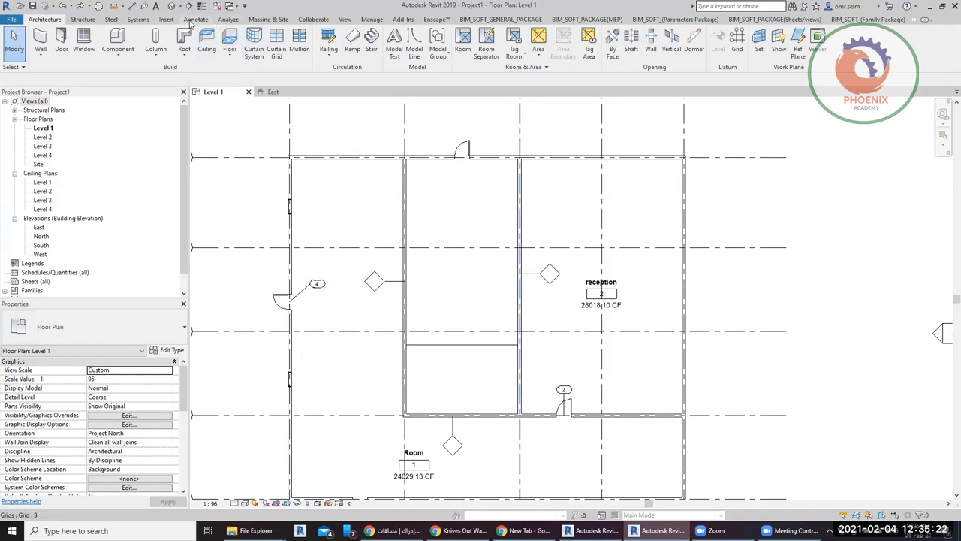
# Place a Room Legend right of the plan using space type Rooms and colour scheme Name.
pyautogui.click(228, 19)
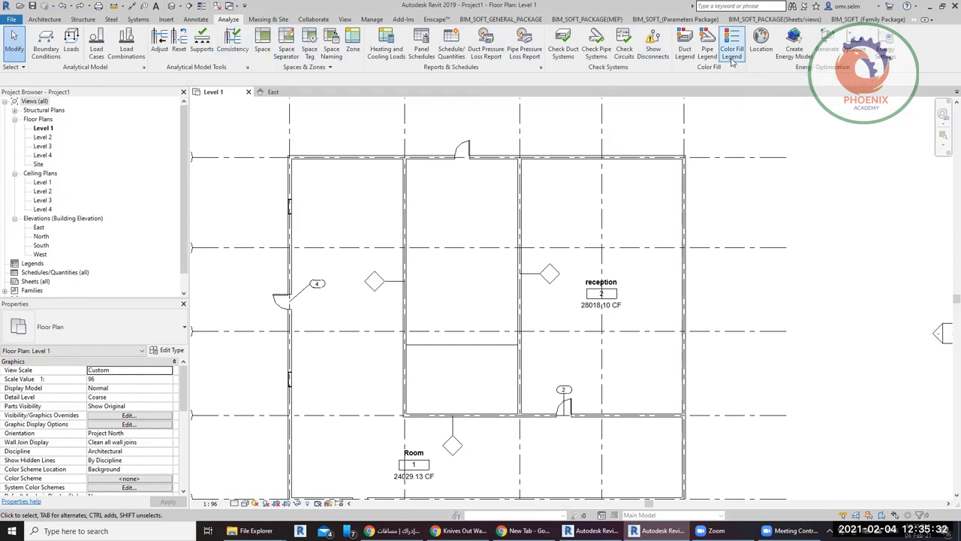
pyautogui.click(732, 60)
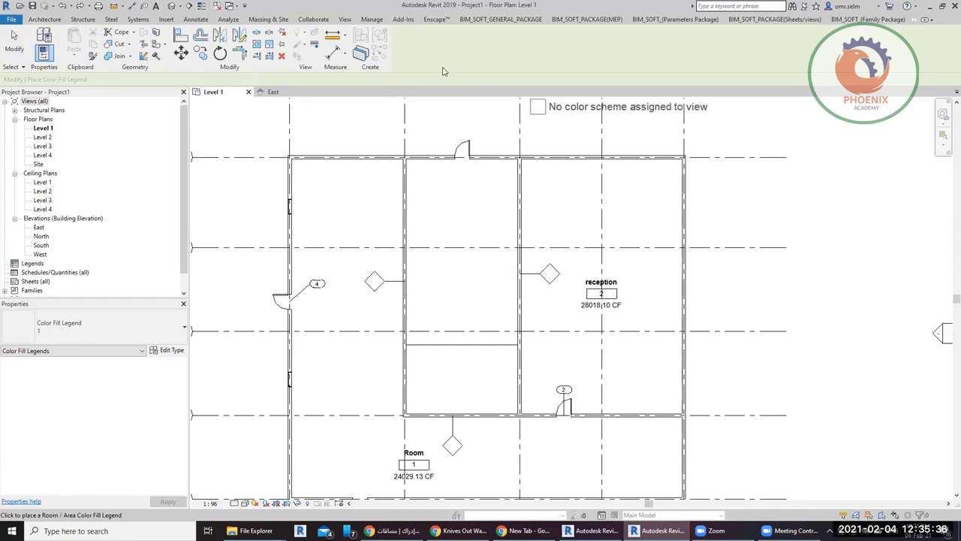
pyautogui.click(740, 187)
pyautogui.click(479, 261)
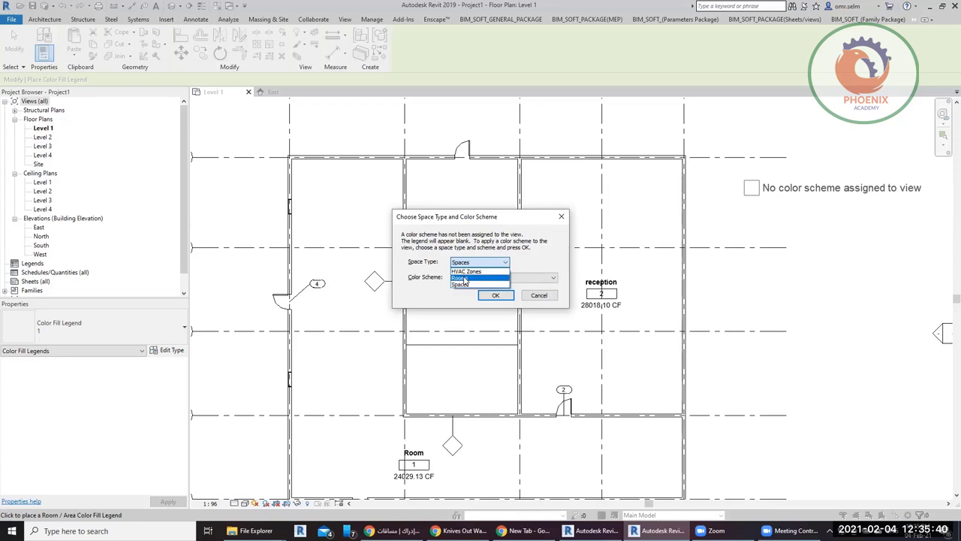
pyautogui.click(464, 280)
pyautogui.click(493, 277)
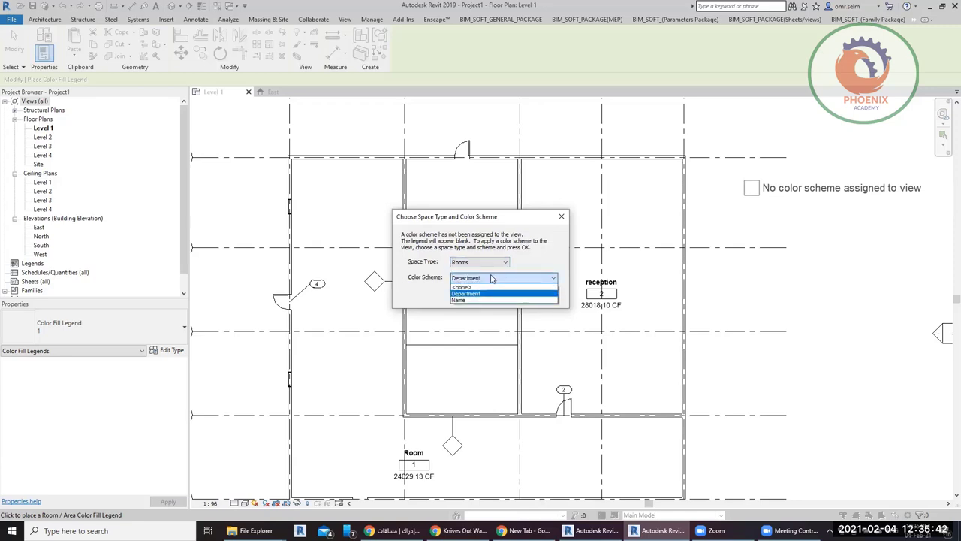
pyautogui.click(465, 301)
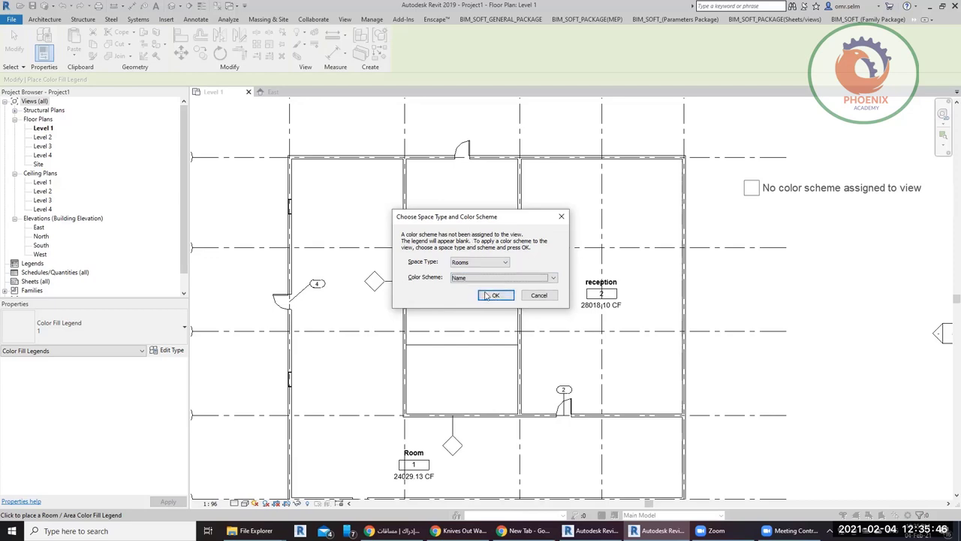
pyautogui.click(494, 297)
pyautogui.moveTo(753, 301)
pyautogui.mouseDown(button='middle')
pyautogui.moveTo(729, 200)
pyautogui.moveTo(735, 264)
pyautogui.mouseUp(button='middle')
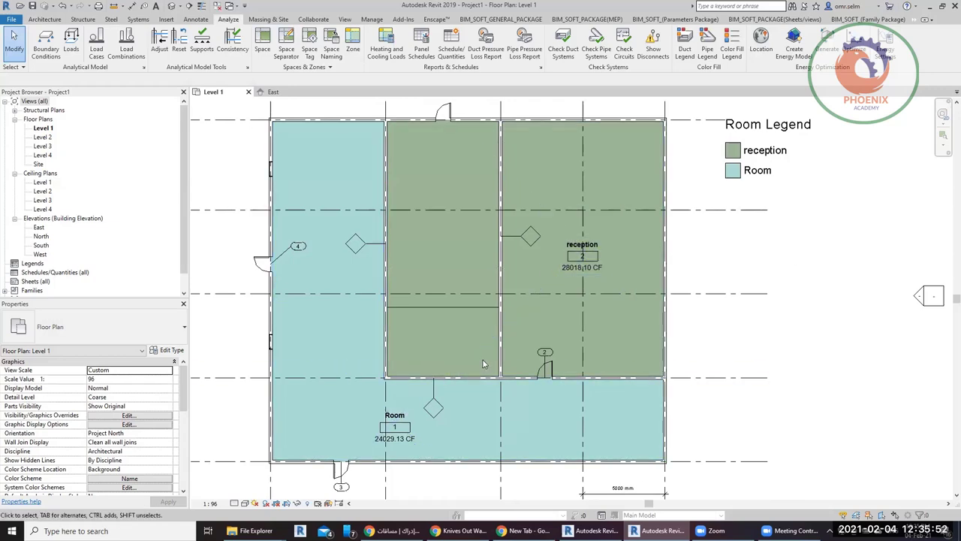
pyautogui.scroll(-2, 431, 136)
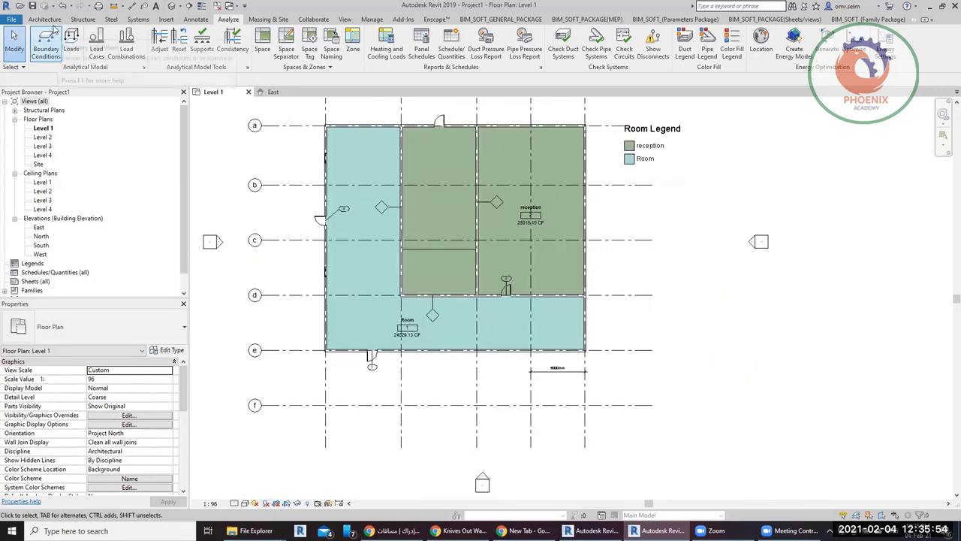
# Draw three overlapping rectangular wall enclosures east of the building using the Rectangle option.
pyautogui.click(48, 21)
pyautogui.click(41, 39)
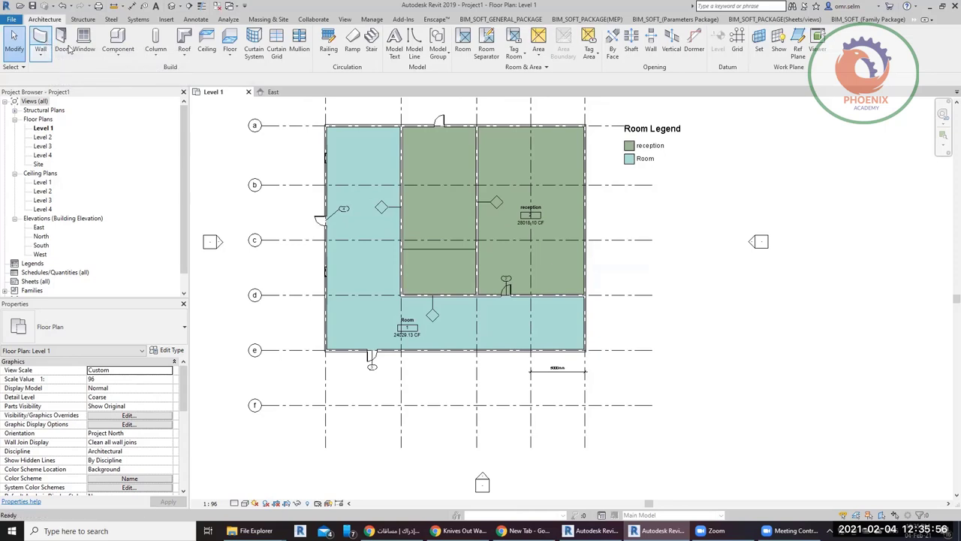
pyautogui.click(410, 33)
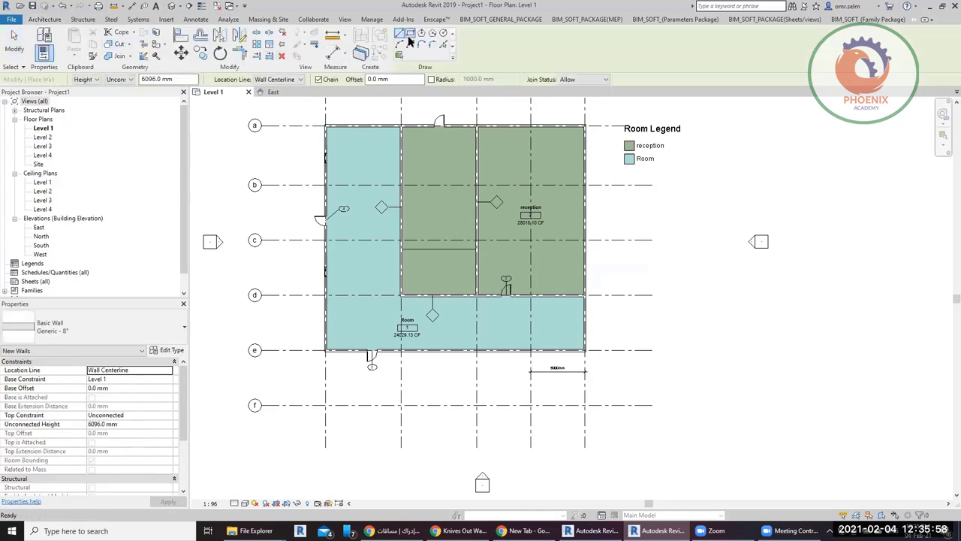
pyautogui.click(647, 268)
pyautogui.click(729, 376)
pyautogui.click(693, 308)
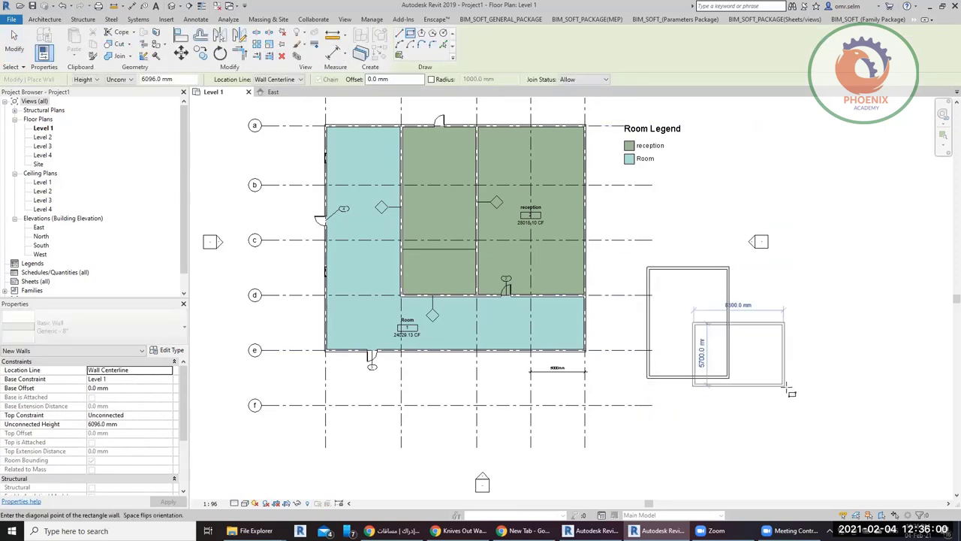
pyautogui.click(802, 413)
pyautogui.click(769, 350)
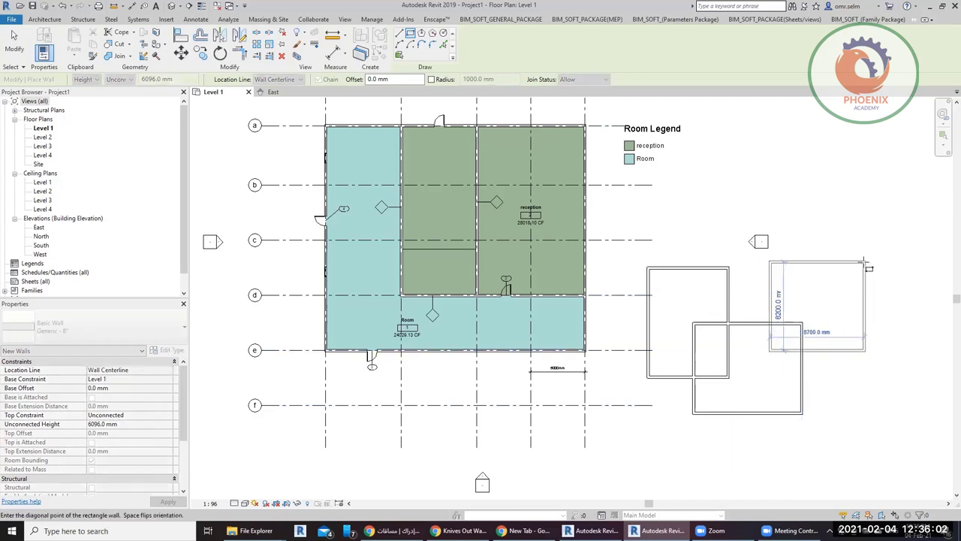
pyautogui.click(865, 262)
pyautogui.press('Escape')
pyautogui.press('Escape')
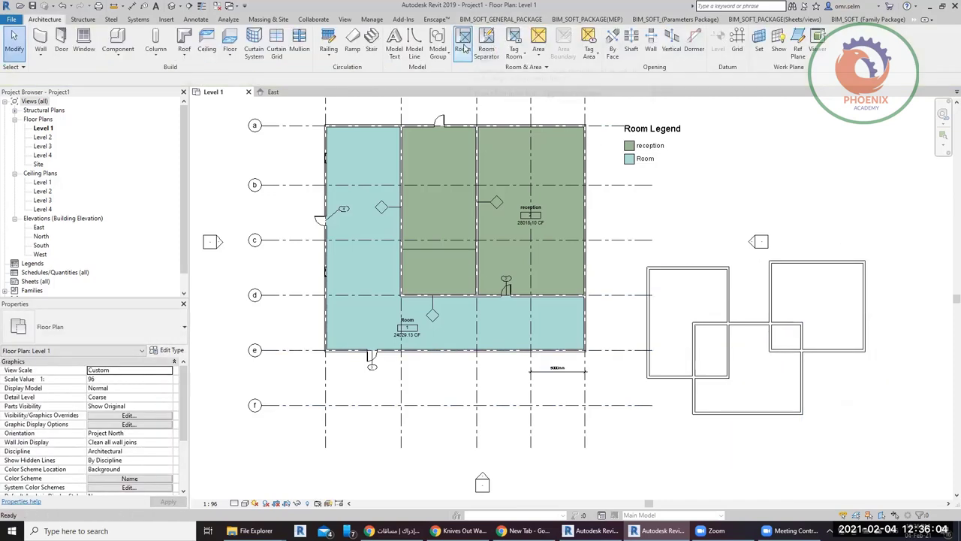
pyautogui.click(463, 52)
pyautogui.click(413, 43)
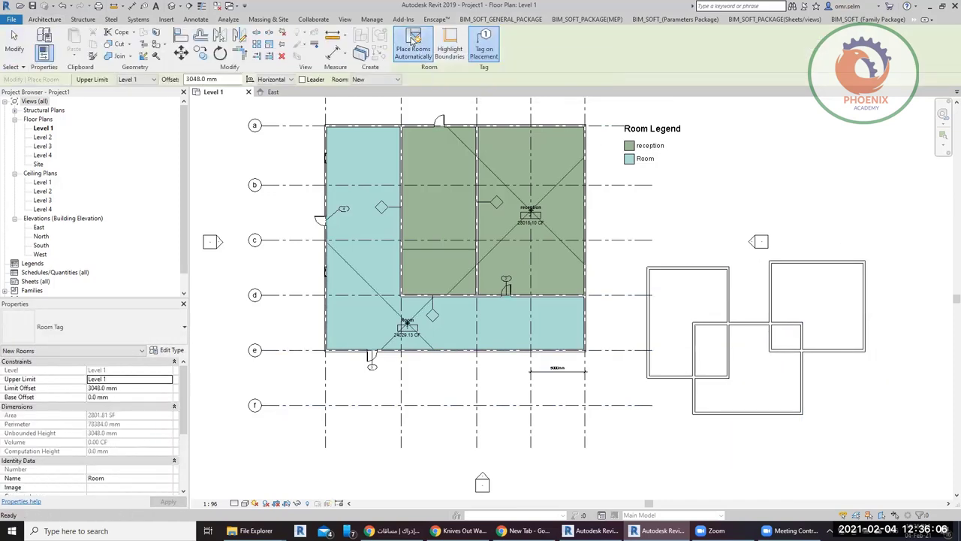
pyautogui.click(601, 266)
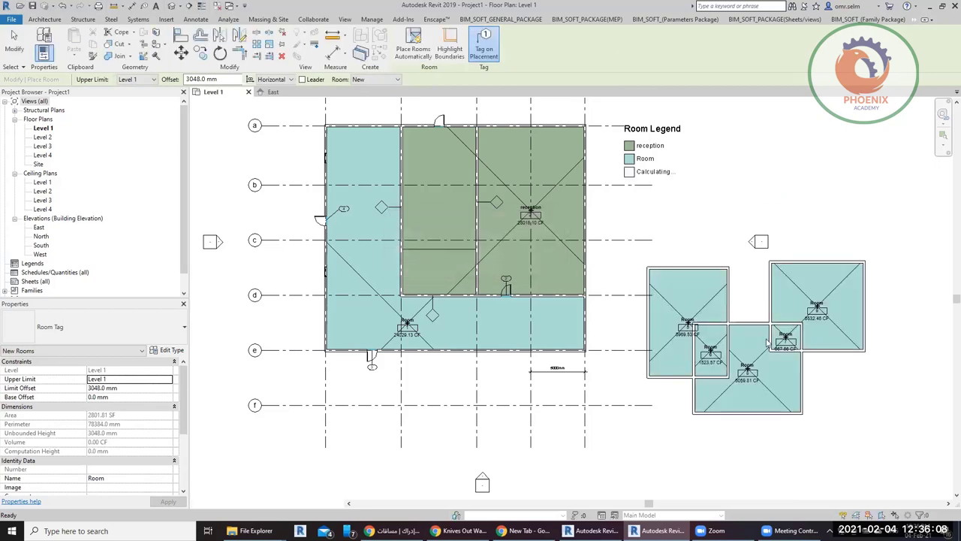
pyautogui.press('Escape')
pyautogui.scroll(2, 841, 313)
pyautogui.scroll(2, 840, 314)
pyautogui.doubleClick(775, 293)
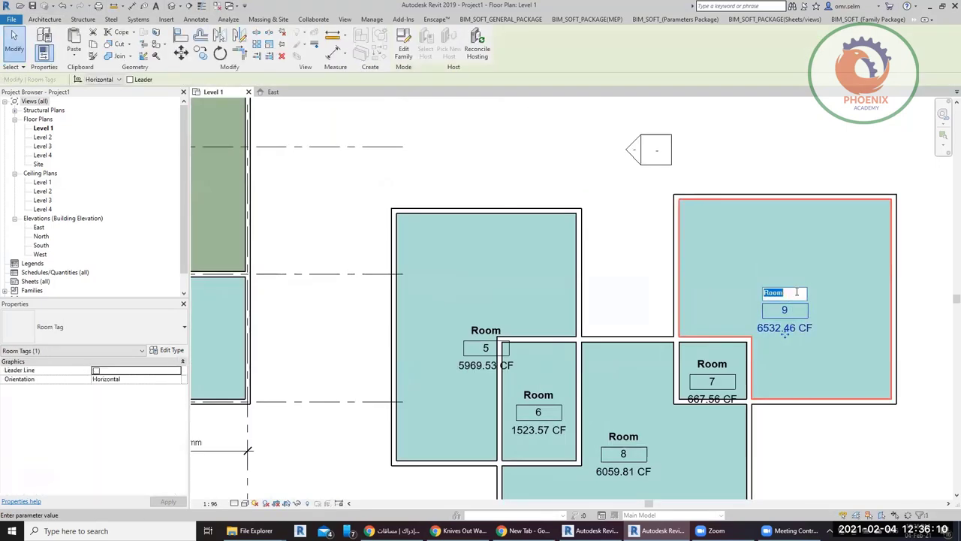
pyautogui.write(' 02')
pyautogui.press('Return')
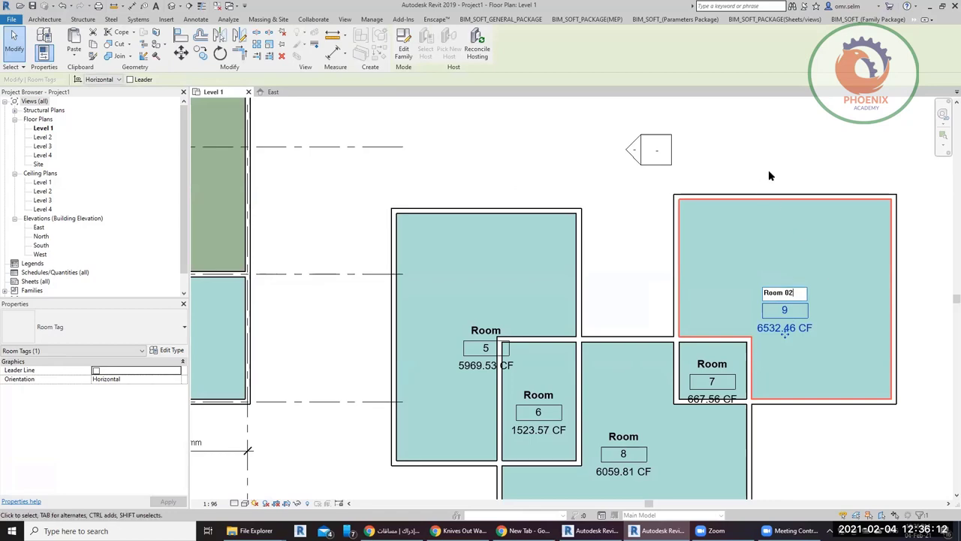
pyautogui.doubleClick(635, 436)
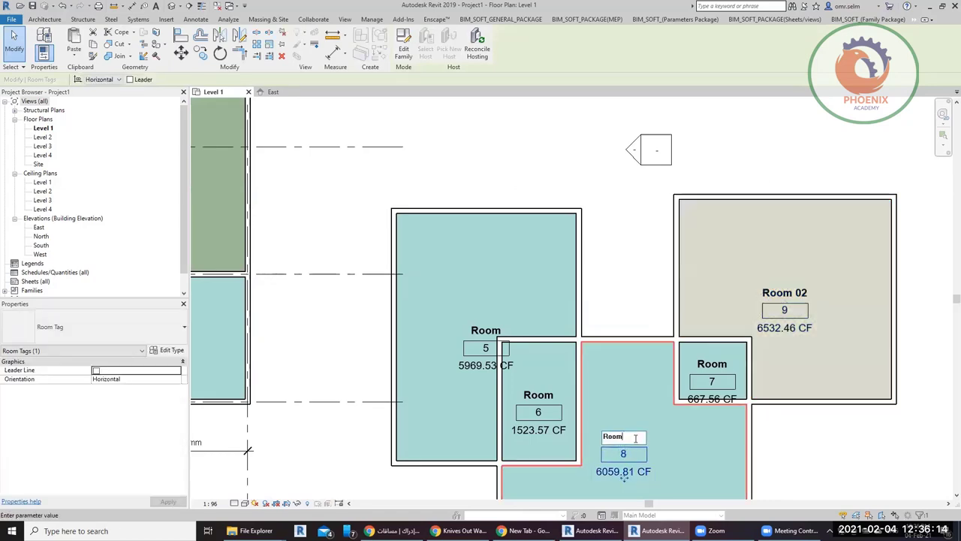
pyautogui.write(' 05')
pyautogui.press('Return')
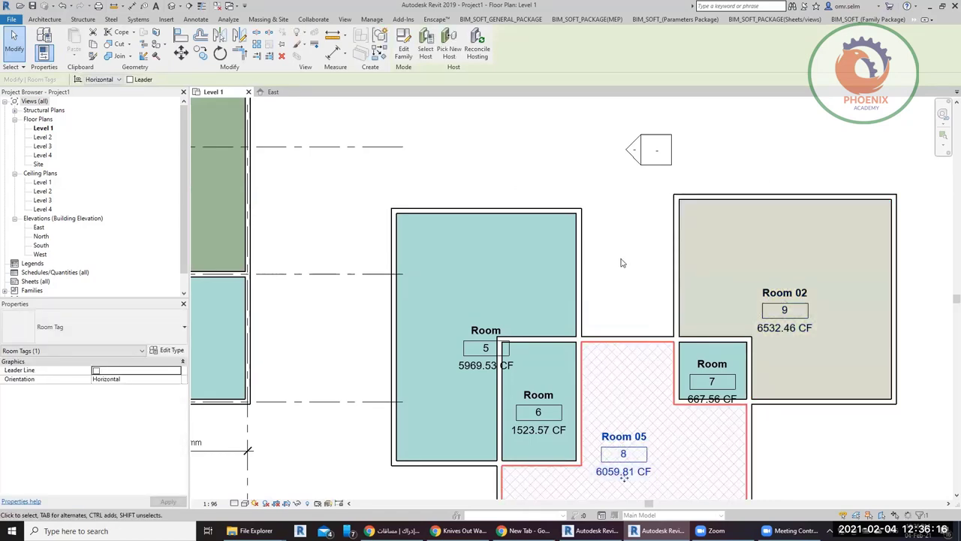
pyautogui.click(623, 262)
pyautogui.scroll(-3, 622, 262)
pyautogui.scroll(2, 546, 194)
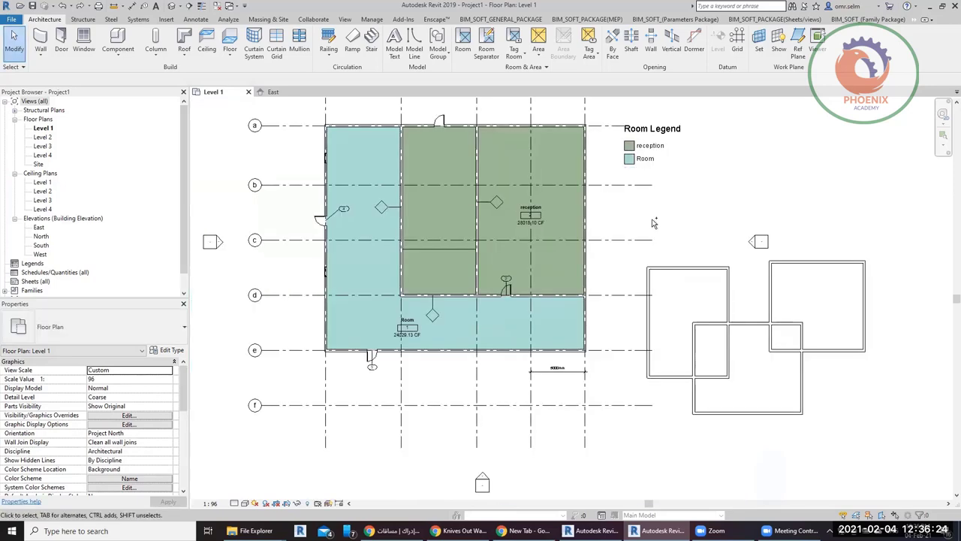
# Undo the three wall rectangles with Ctrl+Z.
pyautogui.hotkey('ctrl', 'z')
pyautogui.hotkey('ctrl', 'z')
pyautogui.hotkey('ctrl', 'z')
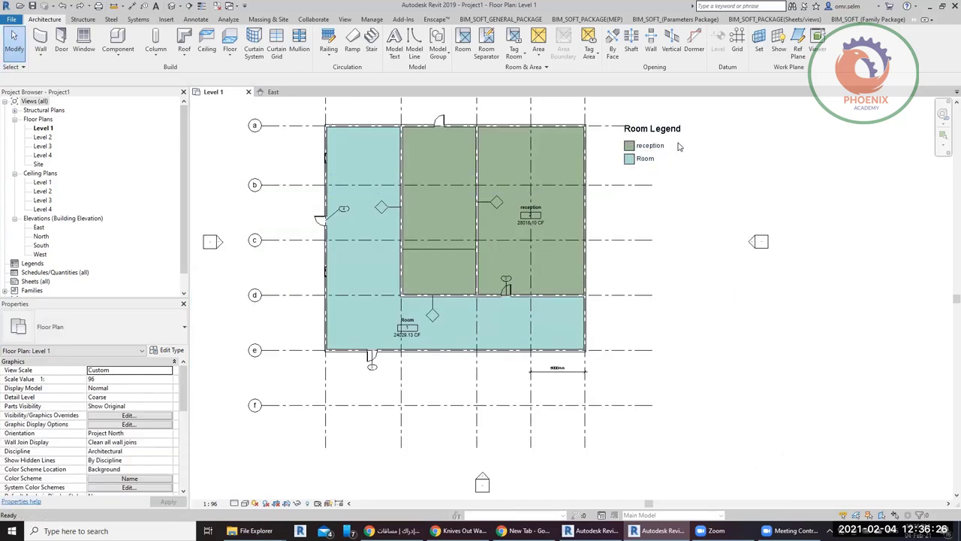
pyautogui.hotkey('ctrl', 'z')
pyautogui.scroll(2, 396, 101)
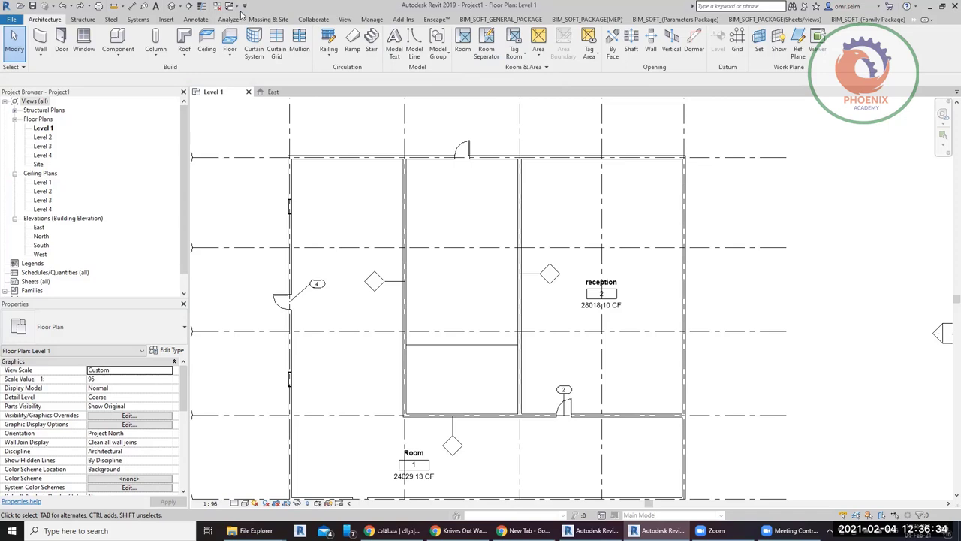
pyautogui.click(546, 69)
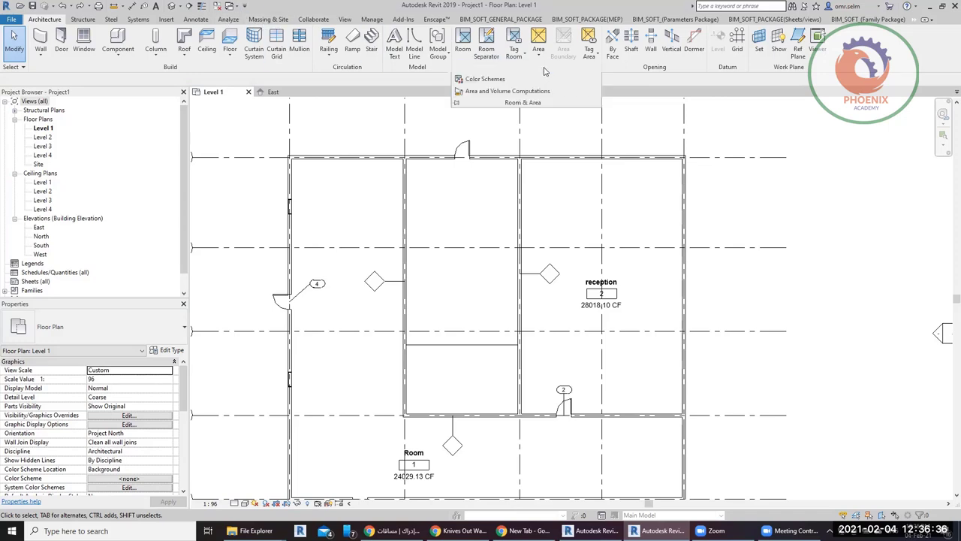
# Place the Room Legend again beside the plan with Rooms space type and Name scheme.
pyautogui.click(229, 20)
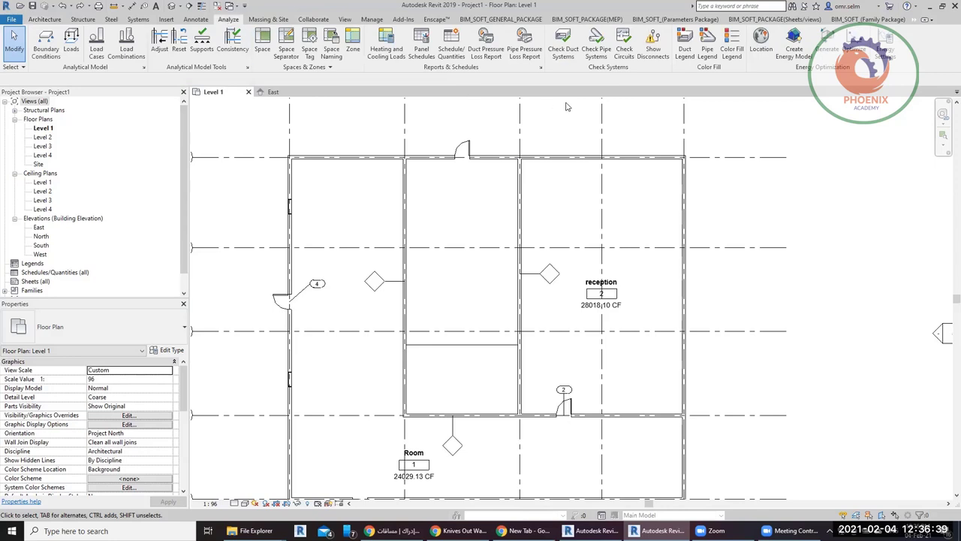
pyautogui.click(732, 45)
pyautogui.click(725, 188)
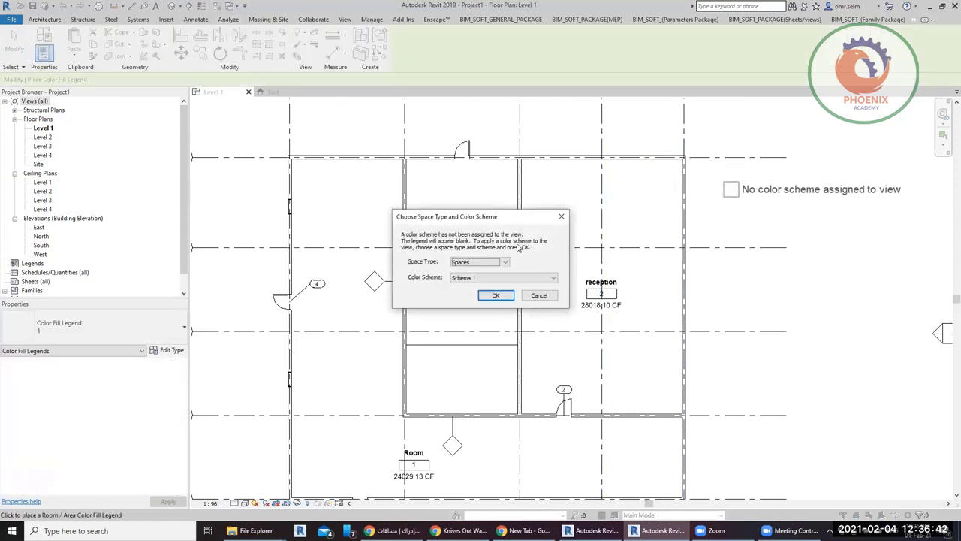
pyautogui.click(481, 262)
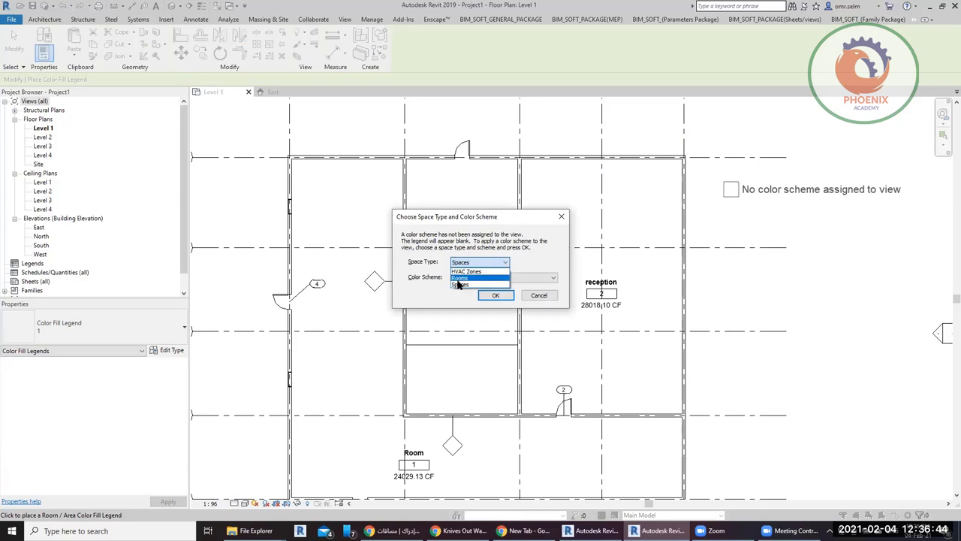
pyautogui.click(460, 278)
pyautogui.click(496, 277)
pyautogui.click(473, 300)
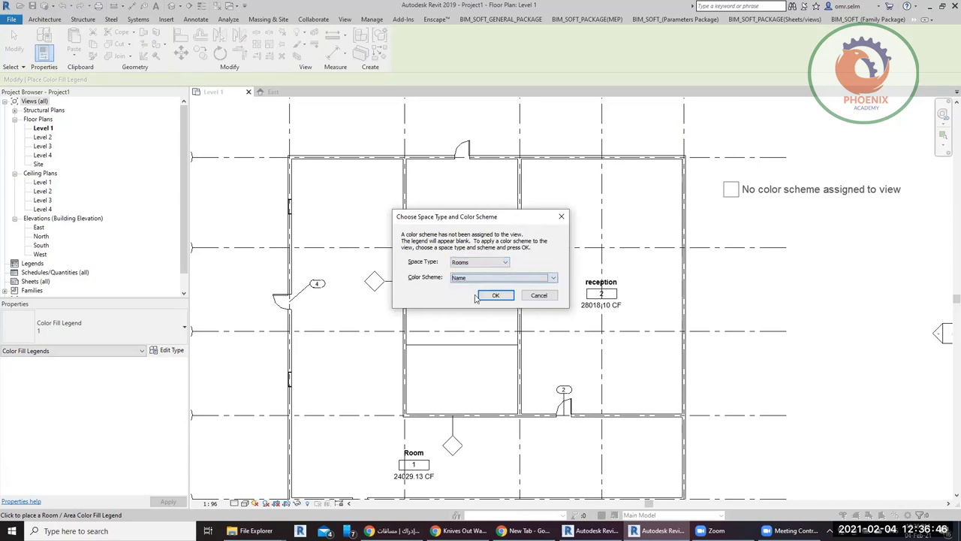
pyautogui.click(492, 298)
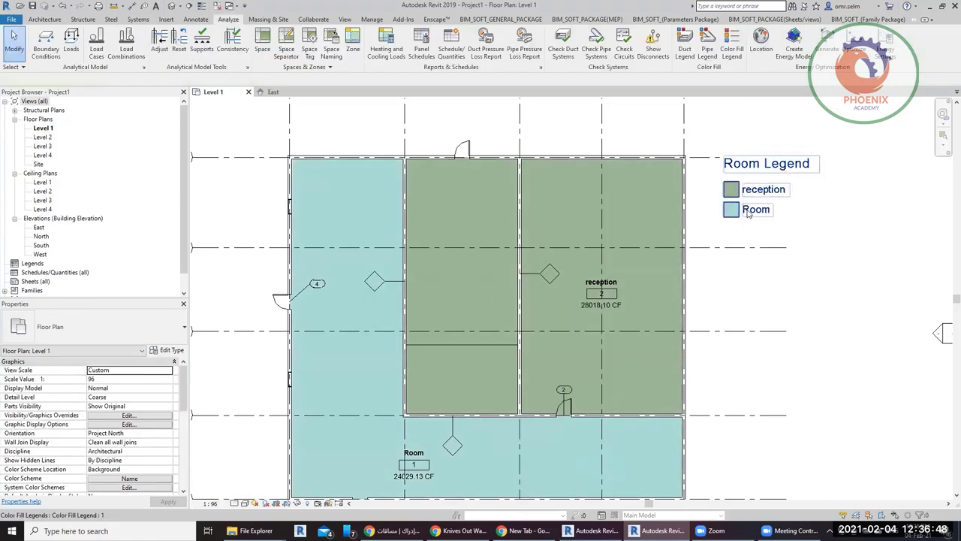
# Start editing the name label on room 1's tag.
pyautogui.scroll(2, 421, 451)
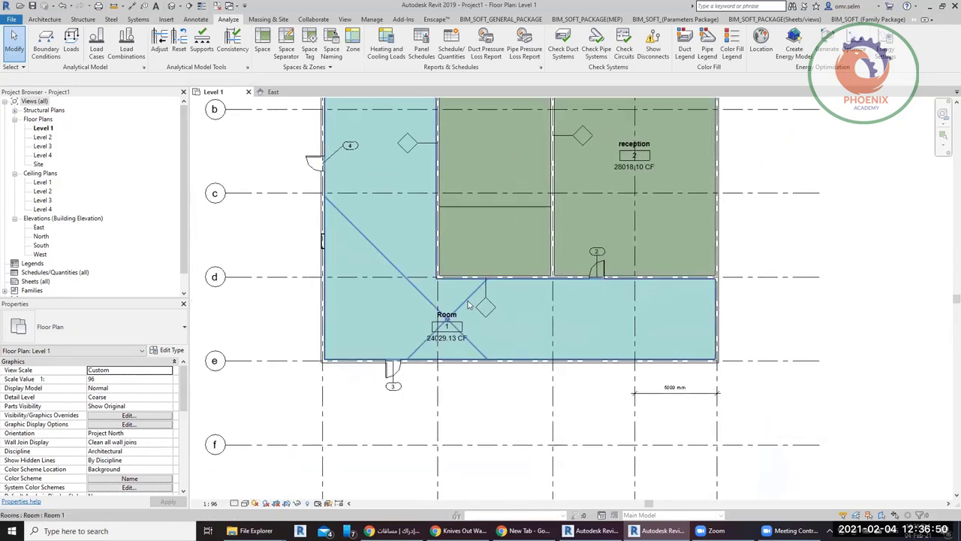
pyautogui.scroll(2, 432, 360)
pyautogui.click(446, 328)
pyautogui.click(446, 328)
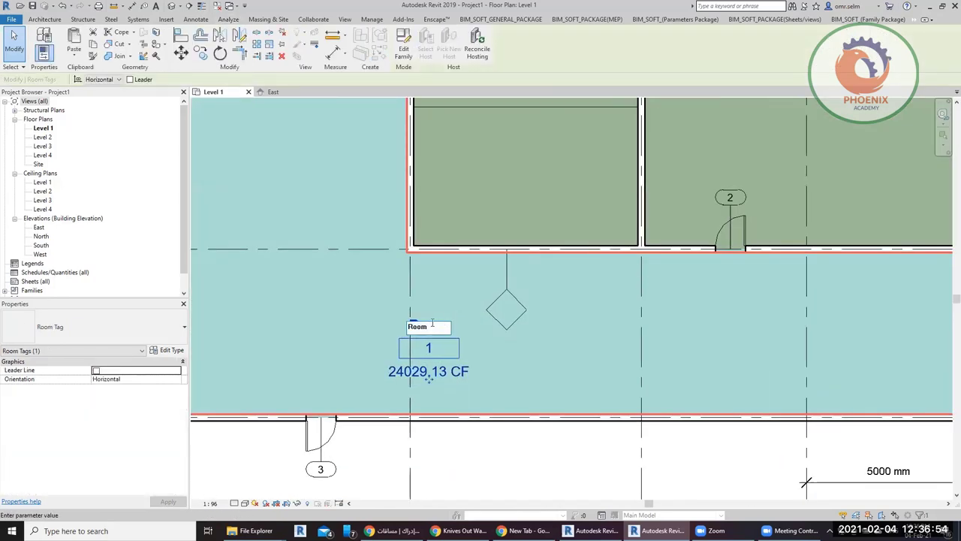
pyautogui.scroll(-2, 432, 323)
pyautogui.scroll(-3, 431, 323)
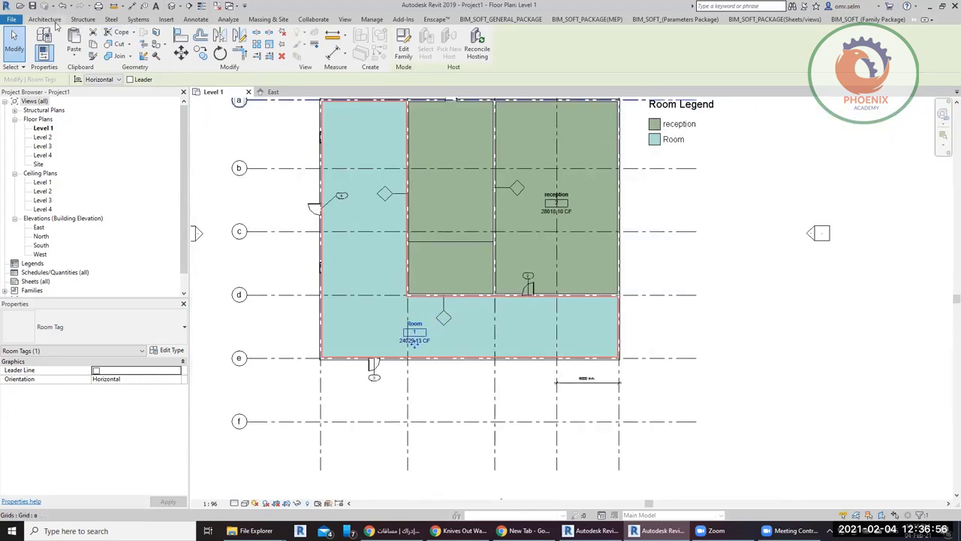
# Draw hexagonal walls right of the building with the Circumscribed Polygon option.
pyautogui.click(46, 18)
pyautogui.click(43, 41)
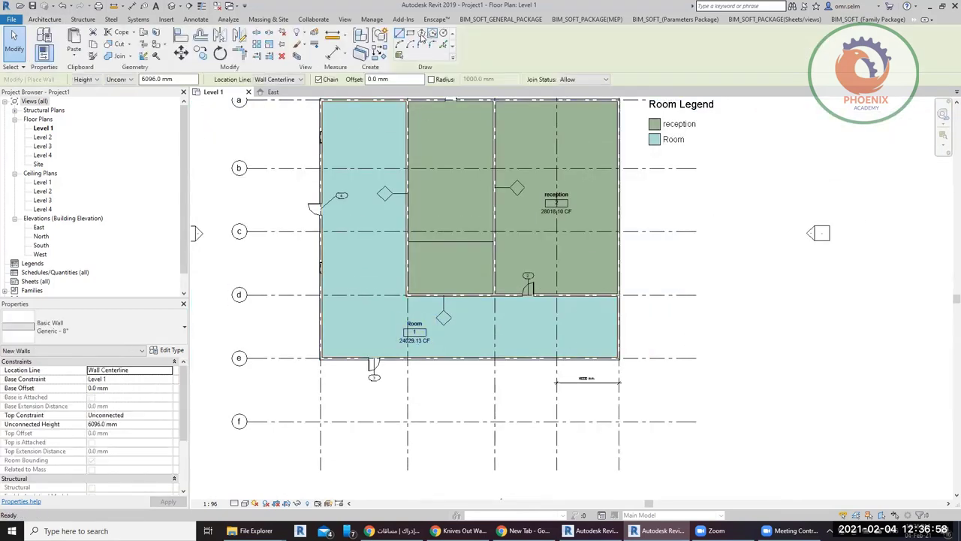
pyautogui.click(422, 43)
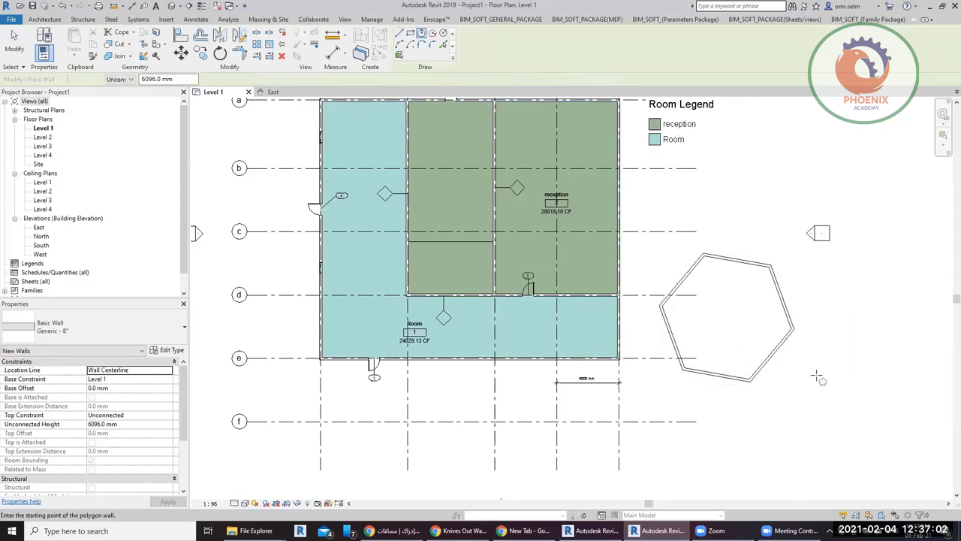
pyautogui.click(899, 442)
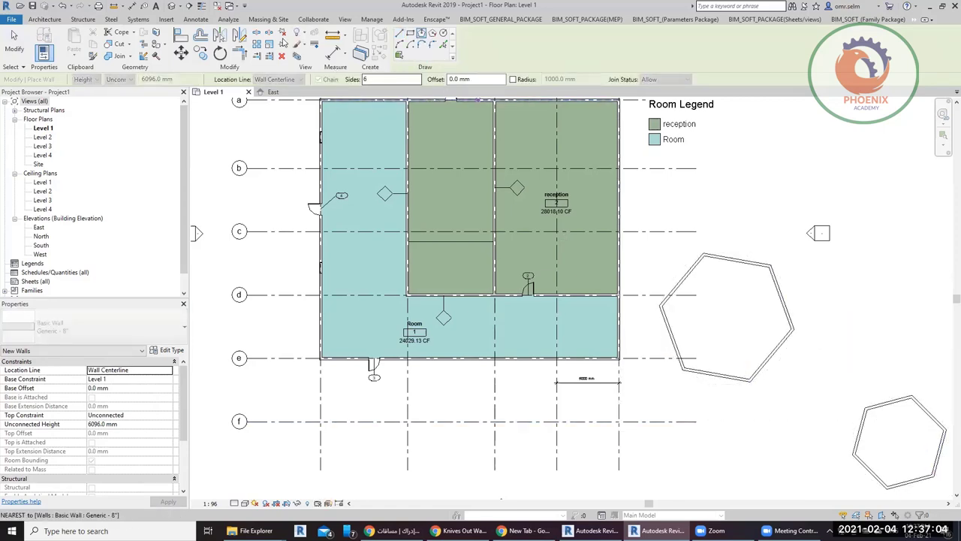
pyautogui.press('Escape')
pyautogui.press('Escape')
# Place rooms inside the hexagonal walls with RM and Place Rooms Automatically.
pyautogui.press('r')
pyautogui.press('m')
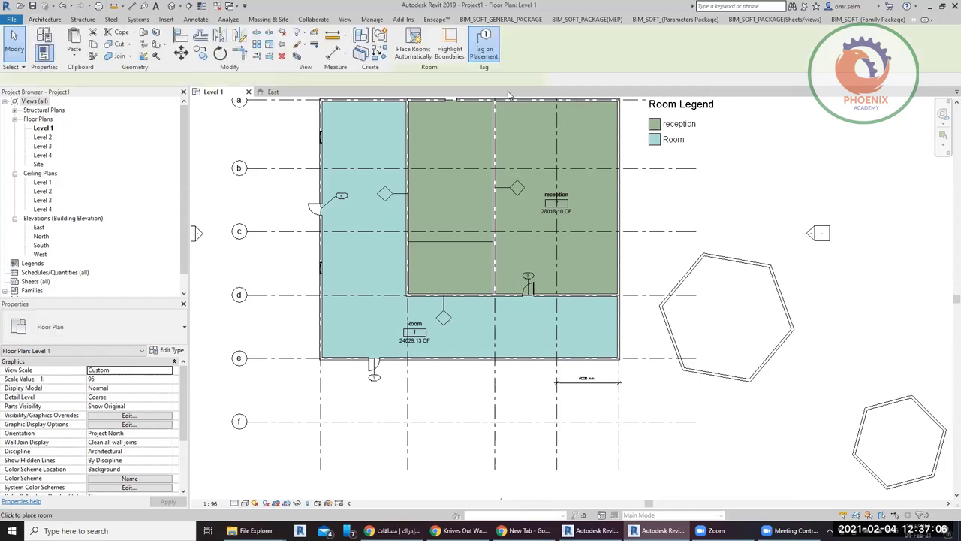
pyautogui.click(413, 46)
pyautogui.click(541, 265)
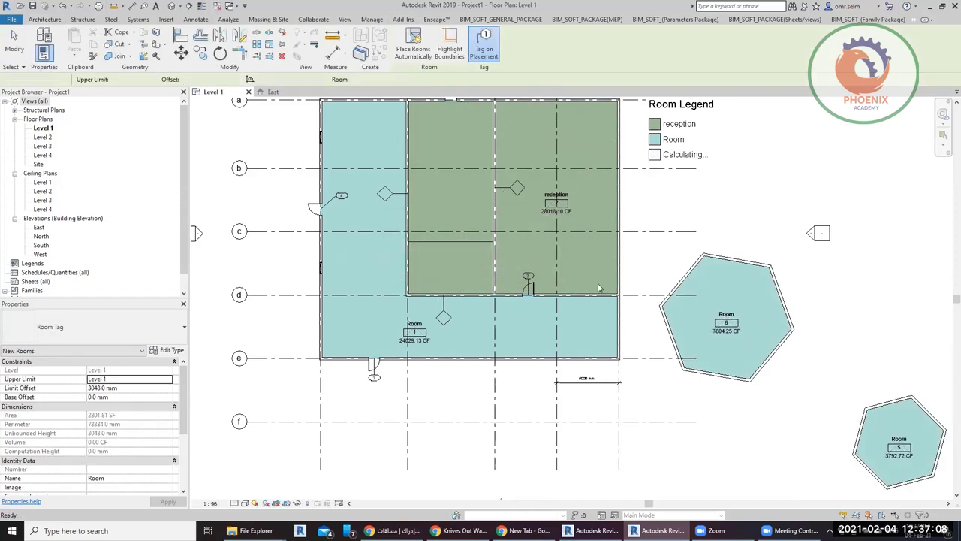
pyautogui.press('Escape')
# Rename the larger hexagon's room tag to 555.
pyautogui.click(725, 314)
pyautogui.click(725, 314)
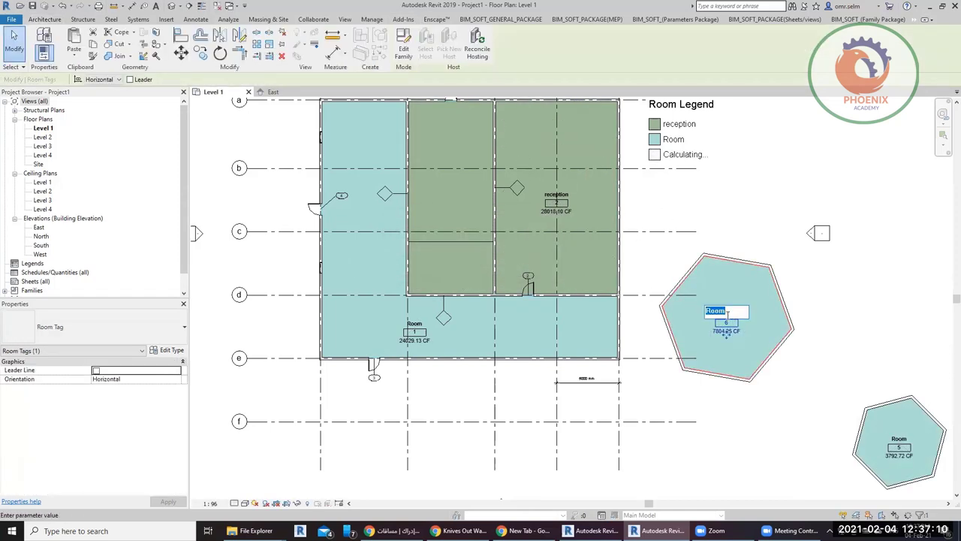
pyautogui.write('555')
pyautogui.click(727, 211)
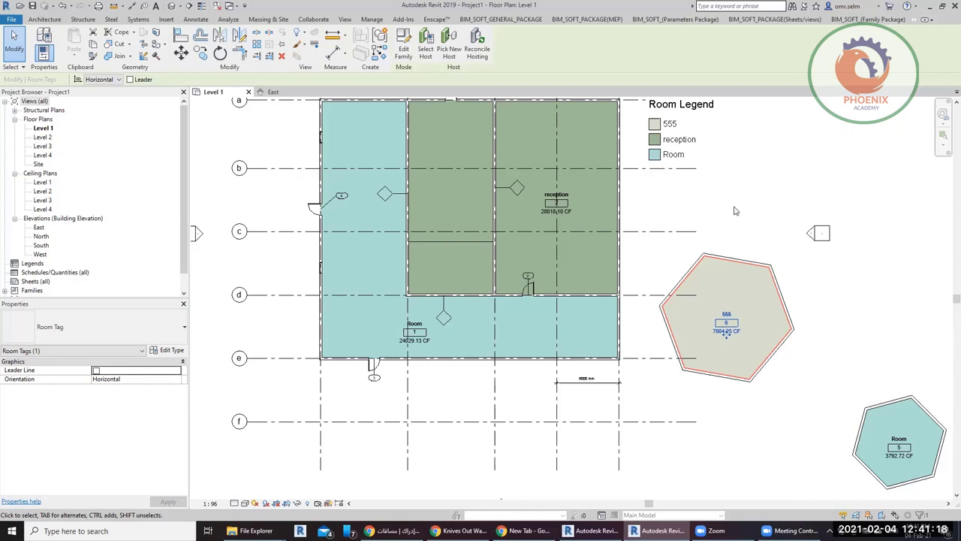
# Deselect the room tag and select the Room Legend.
pyautogui.click(732, 171)
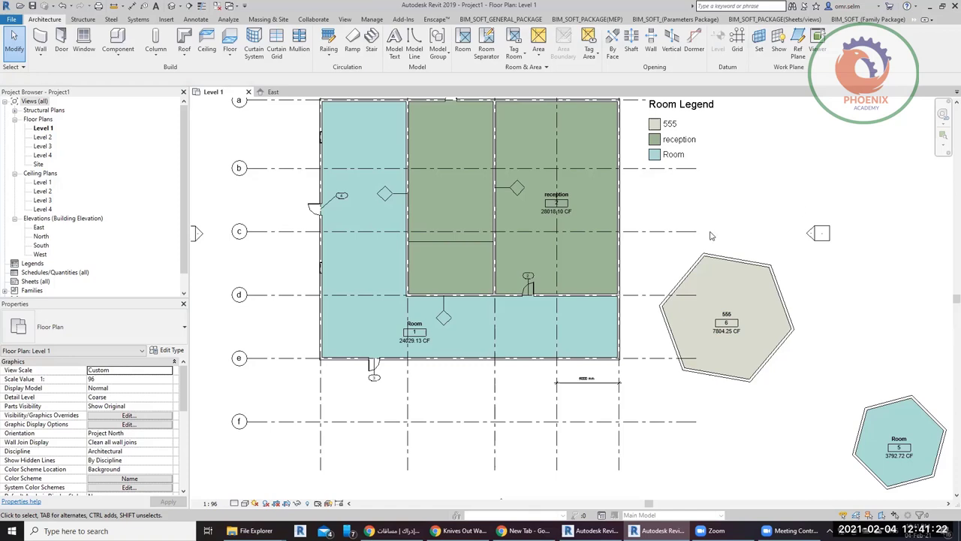
pyautogui.click(679, 154)
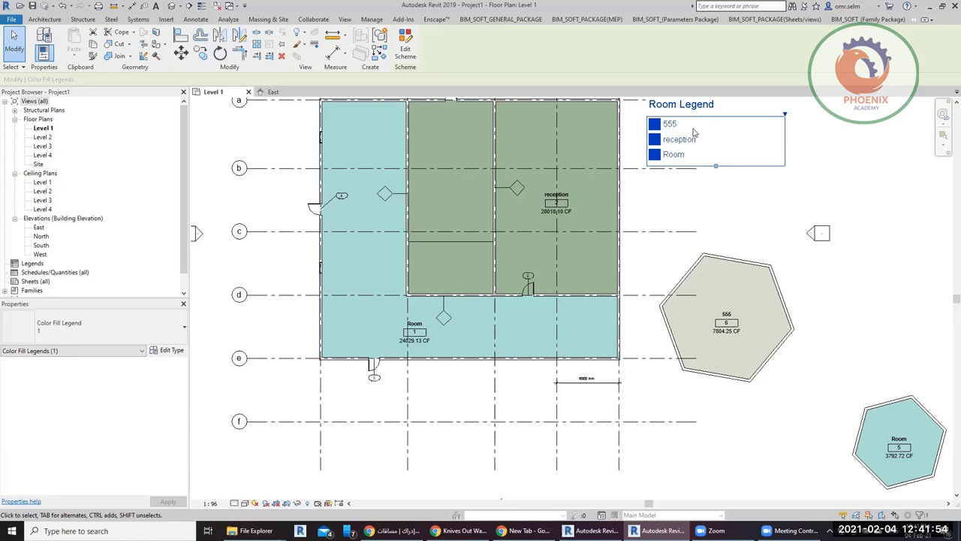
pyautogui.click(405, 47)
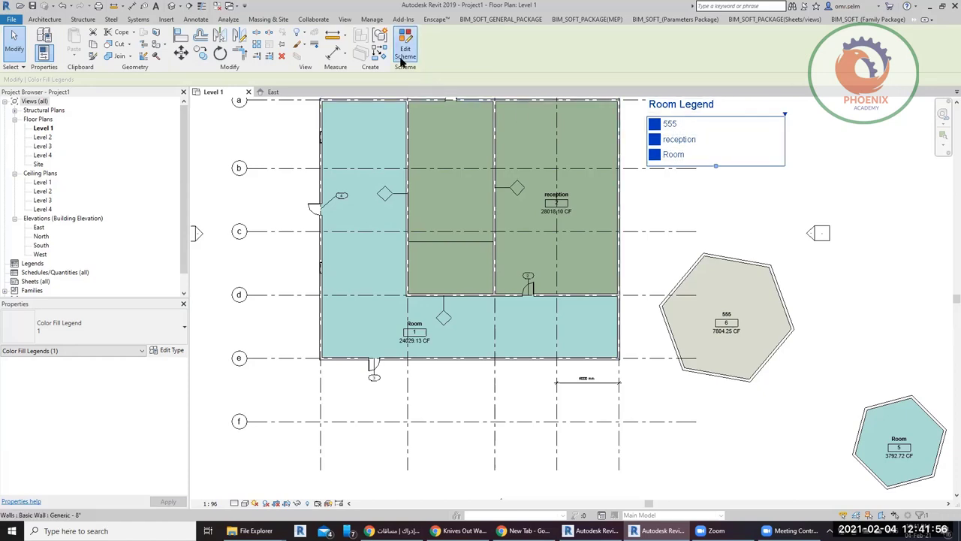
pyautogui.click(313, 169)
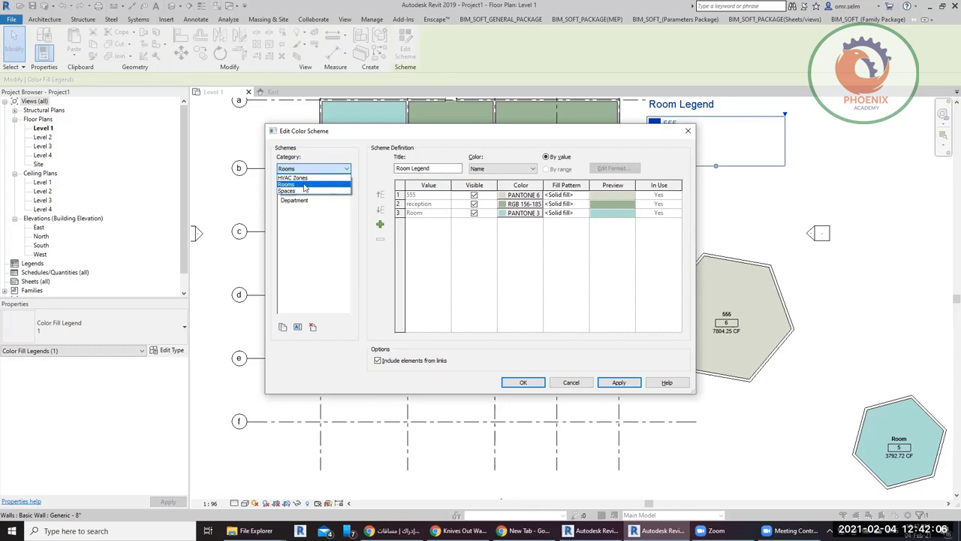
pyautogui.click(290, 186)
pyautogui.click(289, 192)
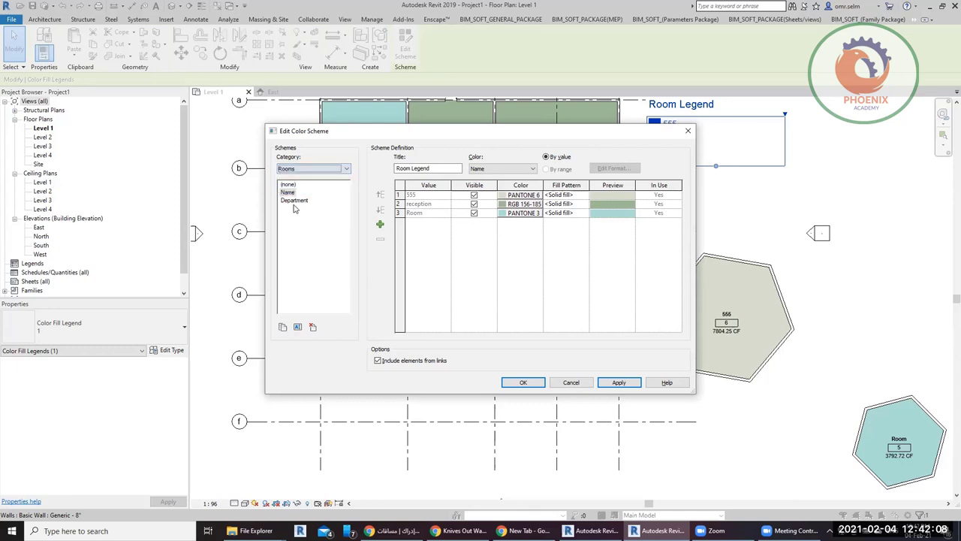
pyautogui.click(290, 193)
pyautogui.click(294, 201)
pyautogui.click(290, 194)
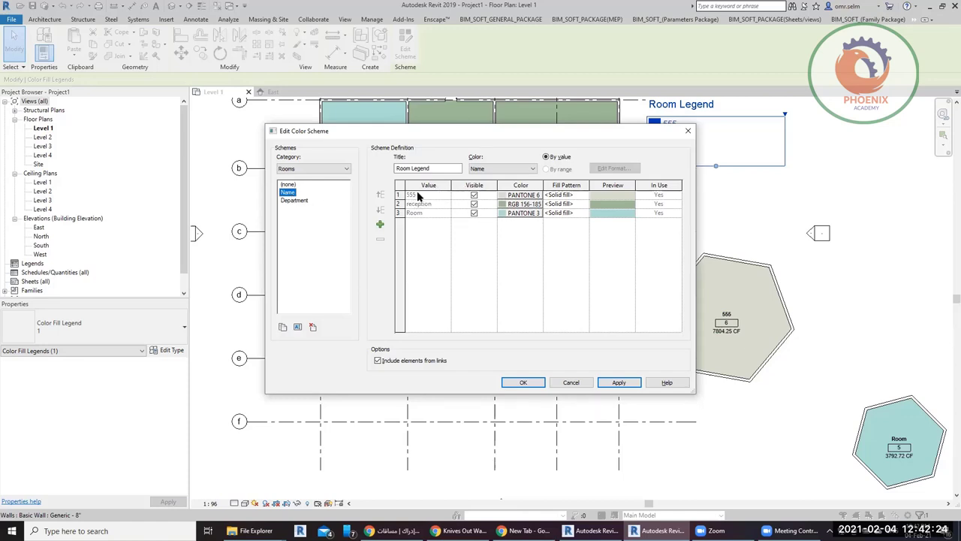
# Hide the 555 entry and change its colour to bright green.
pyautogui.click(474, 195)
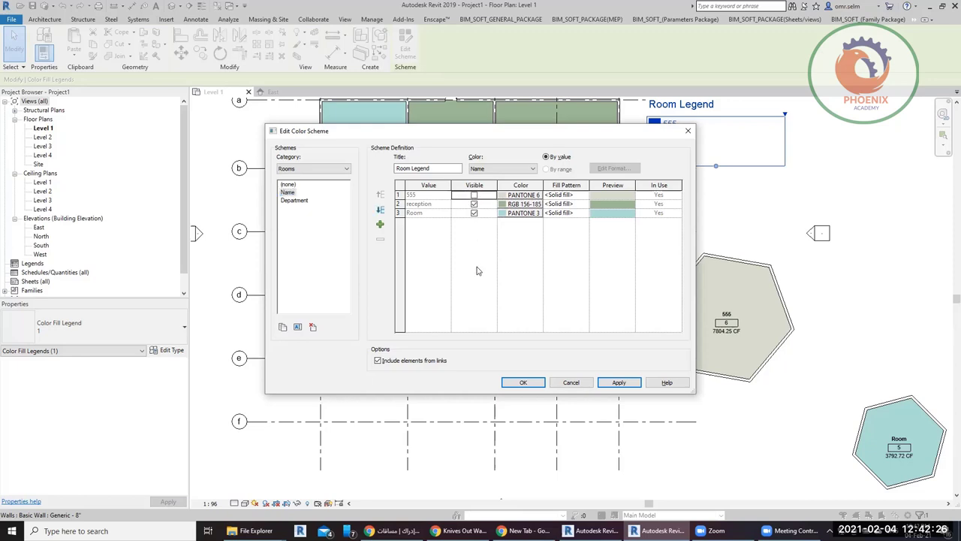
pyautogui.click(522, 196)
pyautogui.click(402, 201)
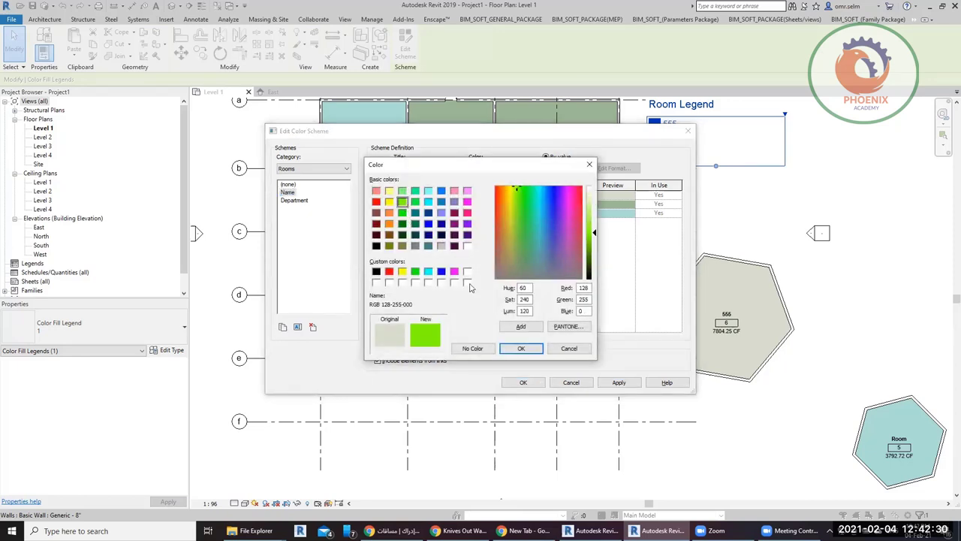
pyautogui.click(521, 348)
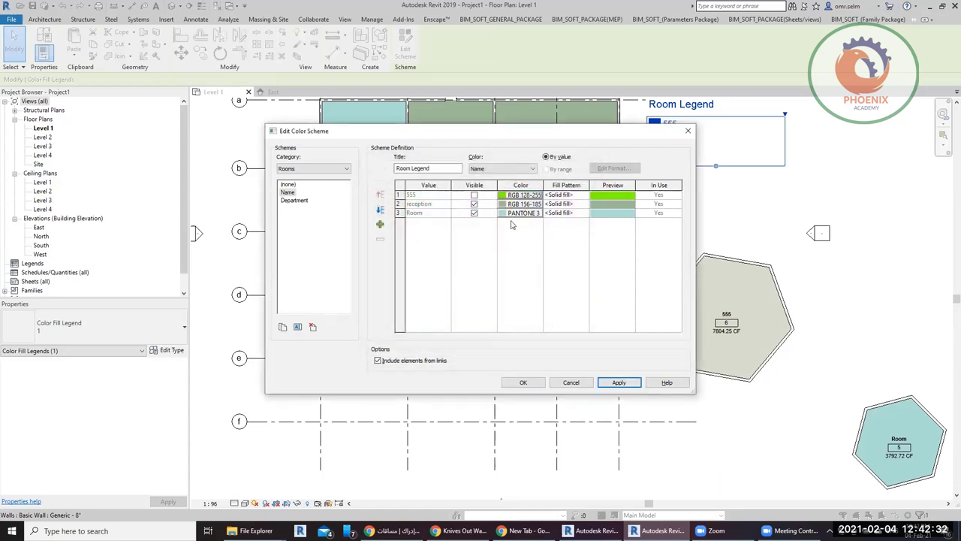
# Duplicate the Name colour scheme as new scheme 'a', keeping colours based on Name.
pyautogui.click(290, 193)
pyautogui.click(293, 200)
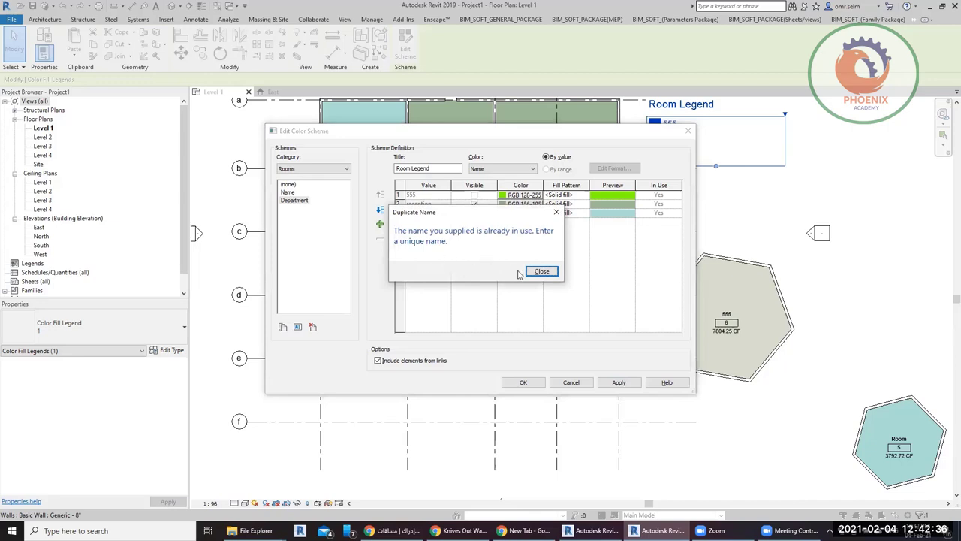
pyautogui.click(540, 274)
pyautogui.click(290, 192)
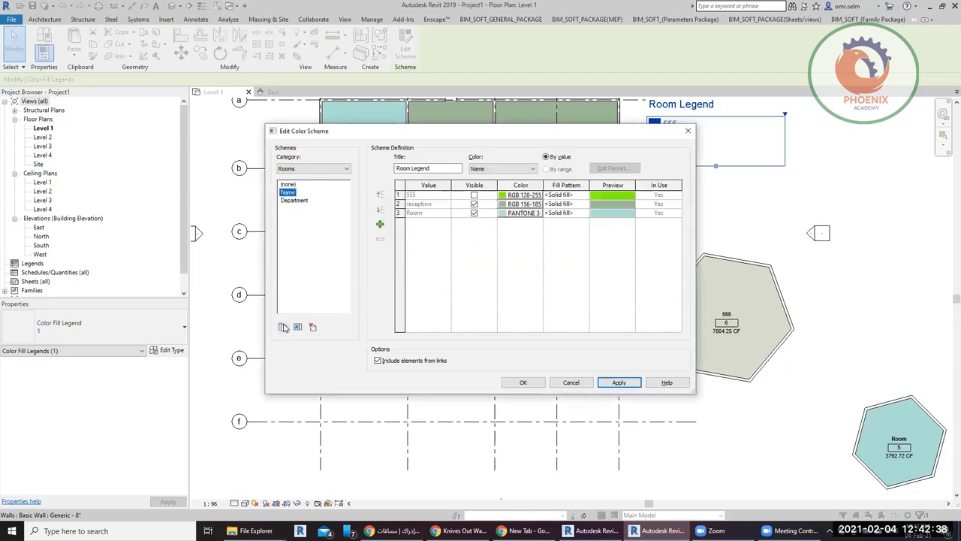
pyautogui.click(284, 328)
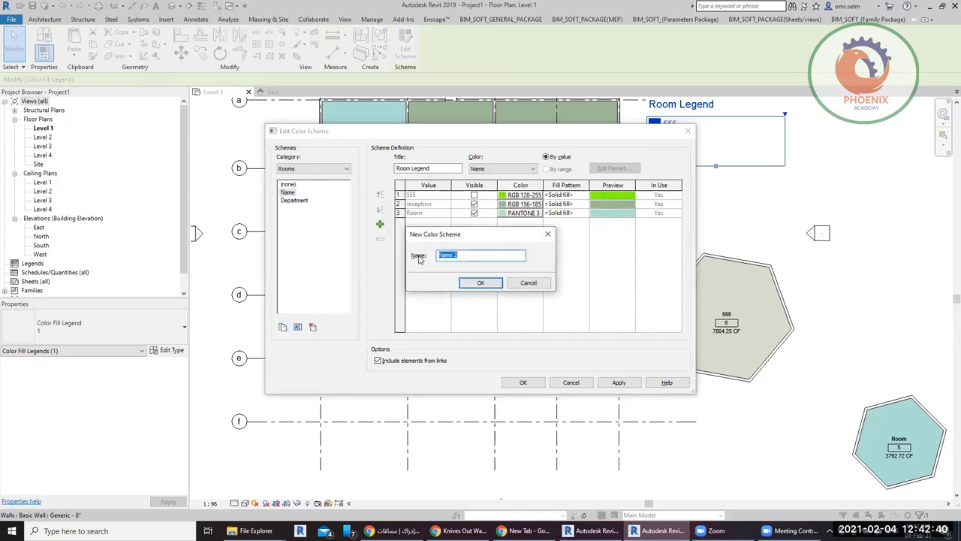
pyautogui.write('a')
pyautogui.click(480, 282)
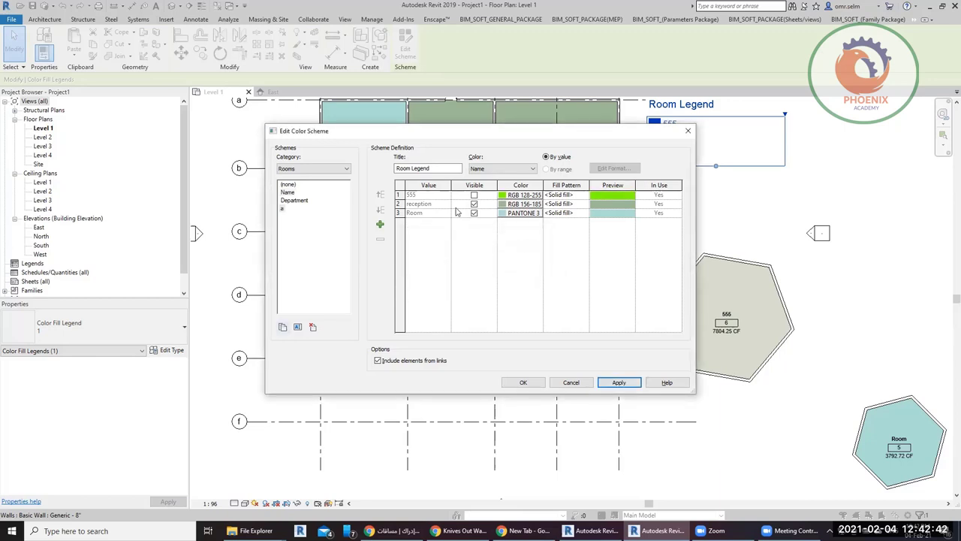
pyautogui.click(491, 169)
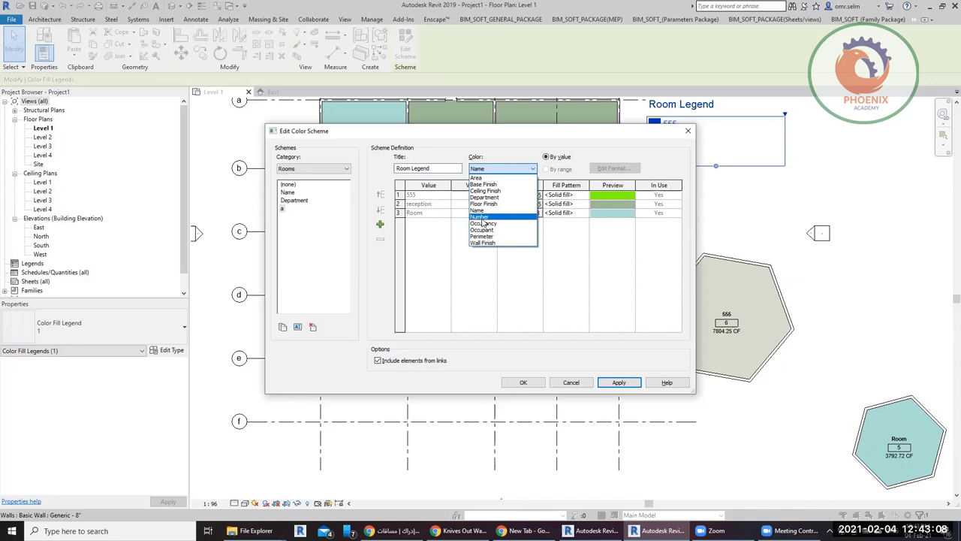
pyautogui.click(548, 300)
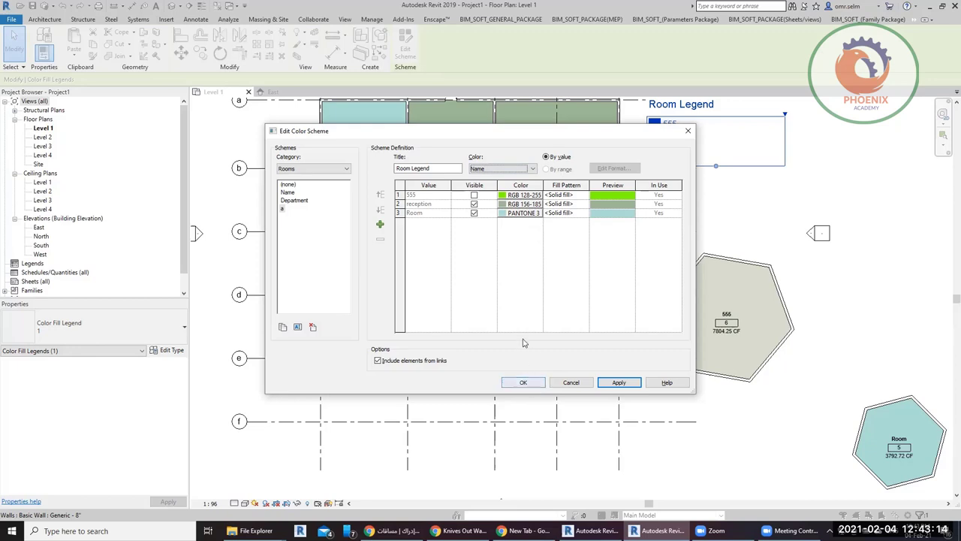
pyautogui.click(495, 304)
pyautogui.click(524, 382)
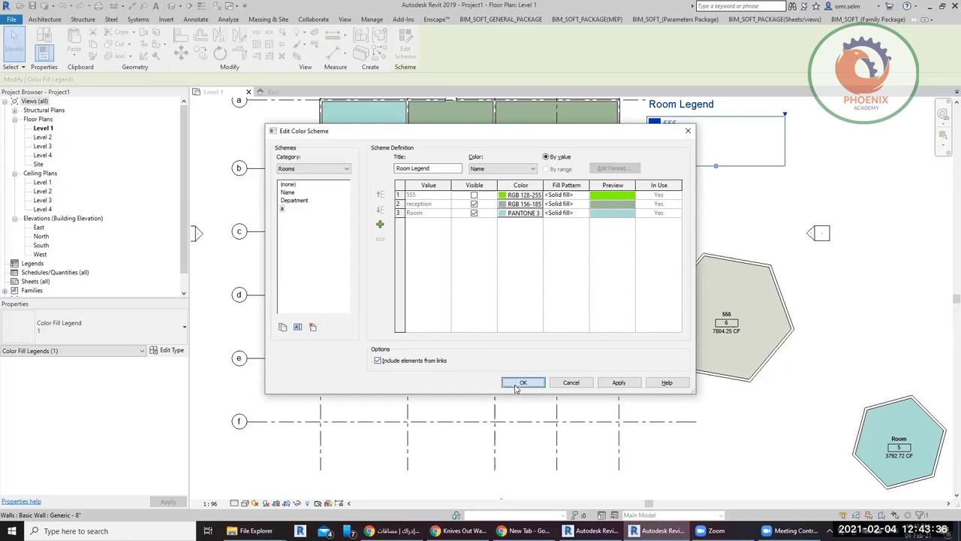
pyautogui.scroll(-2, 446, 311)
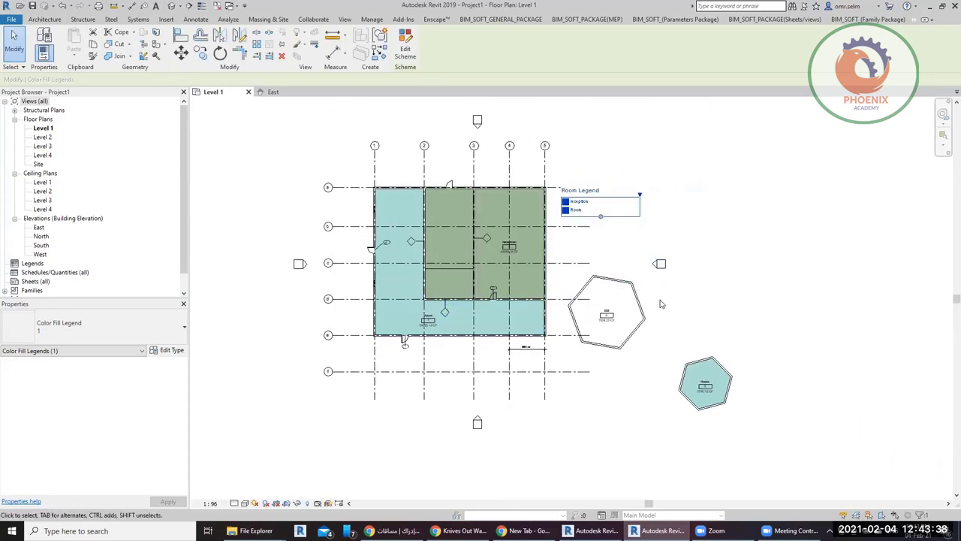
pyautogui.scroll(3, 650, 315)
pyautogui.scroll(3, 508, 298)
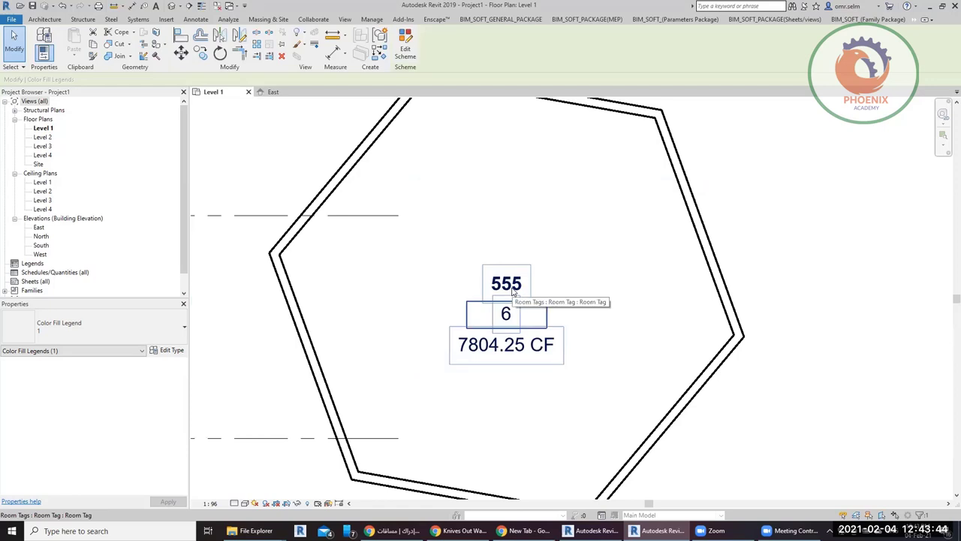
pyautogui.scroll(-3, 552, 210)
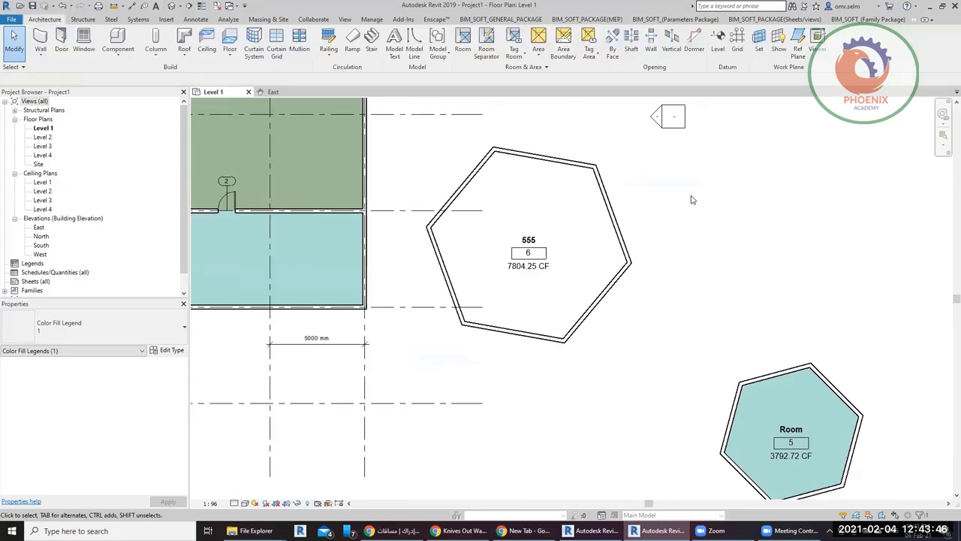
pyautogui.scroll(-3, 676, 225)
pyautogui.moveTo(635, 300); pyautogui.dragTo(429, 303, button='middle')
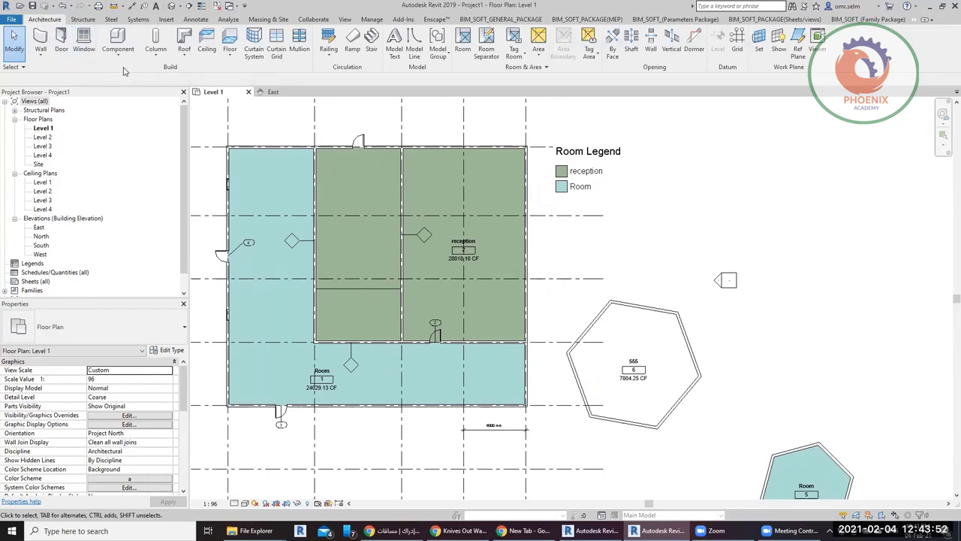
# Start a new floor and pick the walls around reception as its boundary.
pyautogui.click(230, 57)
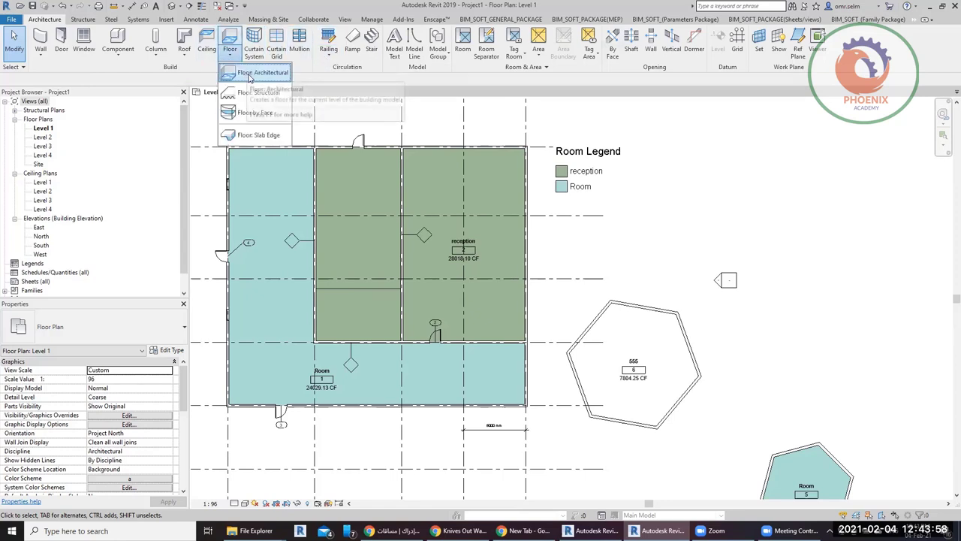
pyautogui.click(248, 75)
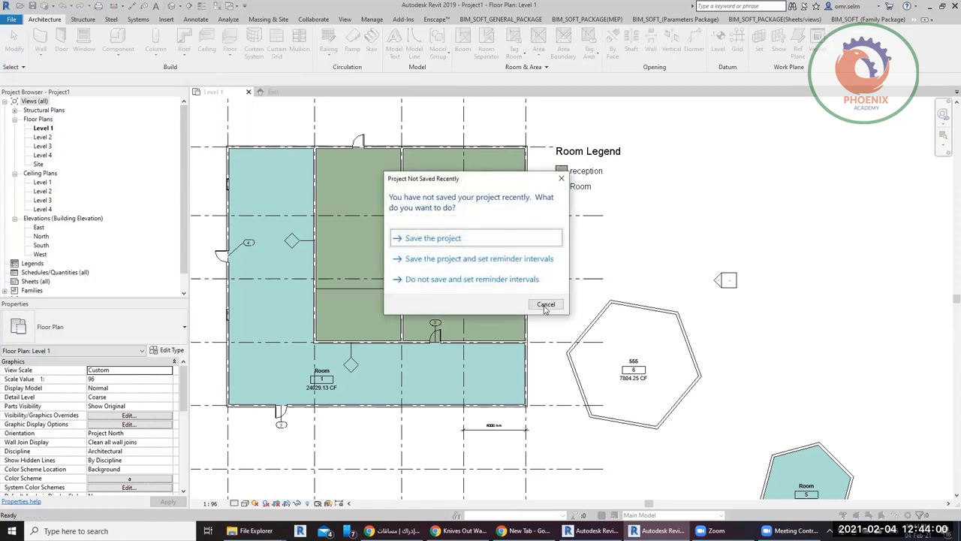
pyautogui.click(546, 304)
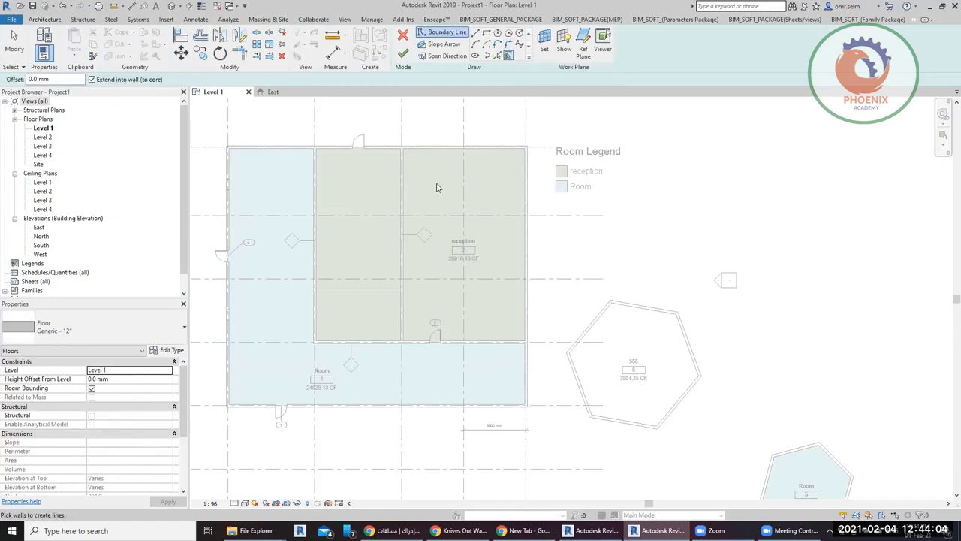
pyautogui.click(406, 176)
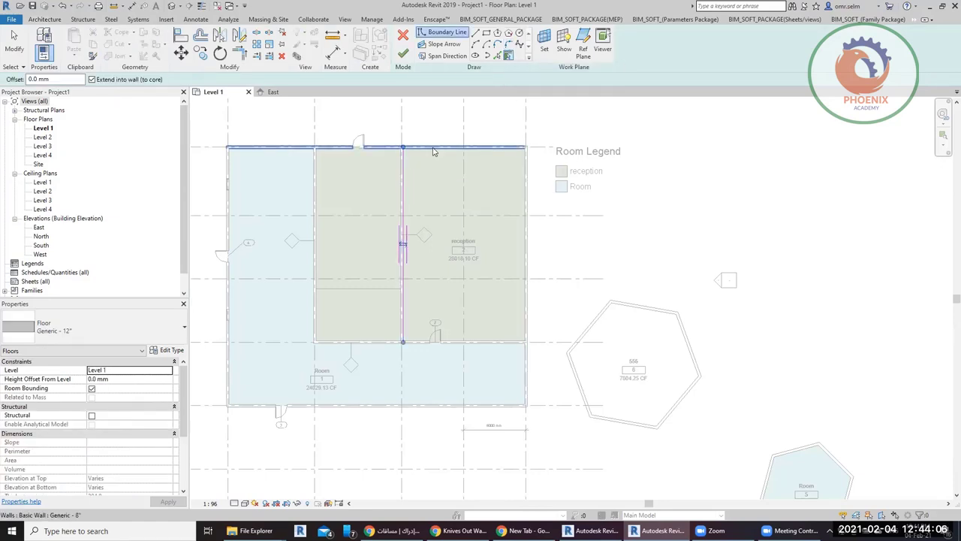
pyautogui.click(378, 148)
pyautogui.click(524, 191)
pyautogui.click(492, 344)
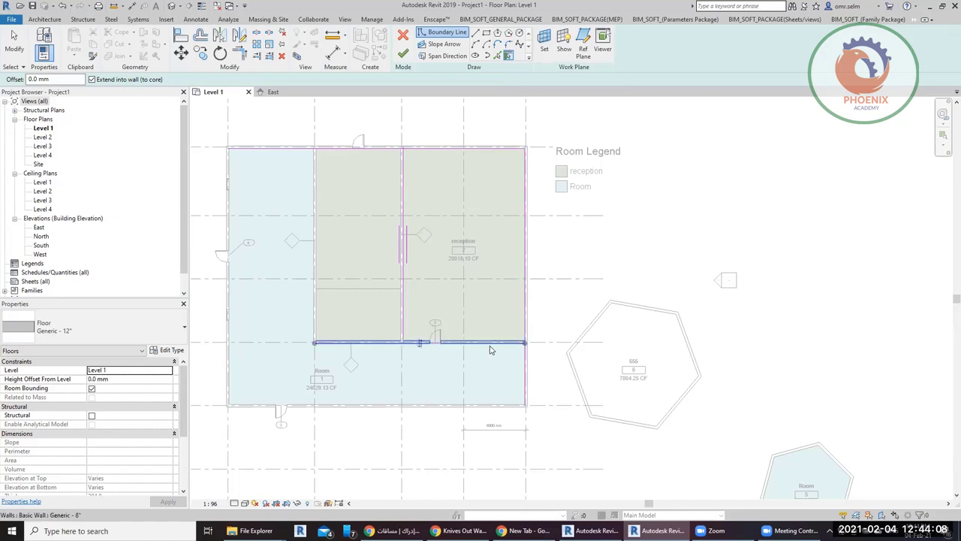
pyautogui.scroll(1, 429, 381)
pyautogui.scroll(1, 429, 381)
pyautogui.scroll(-2, 377, 327)
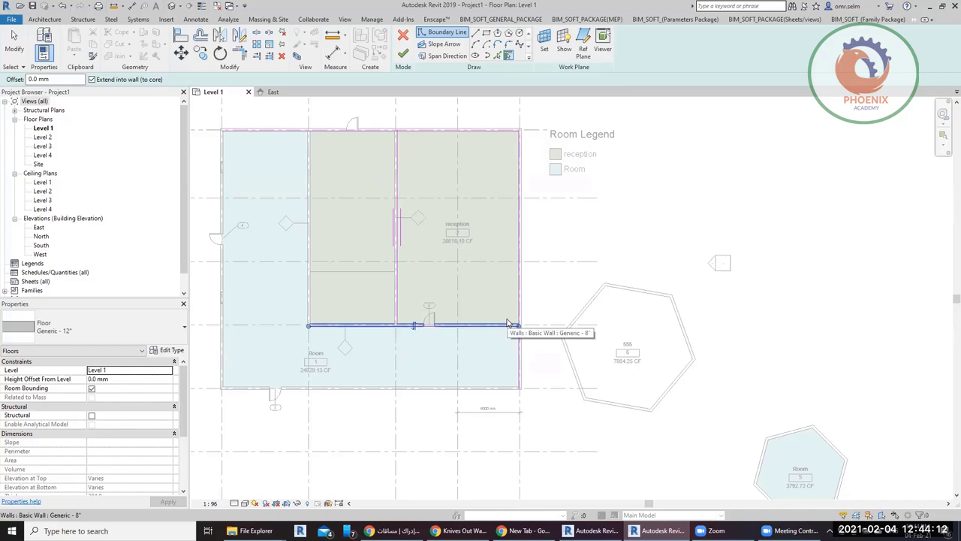
pyautogui.click(507, 323)
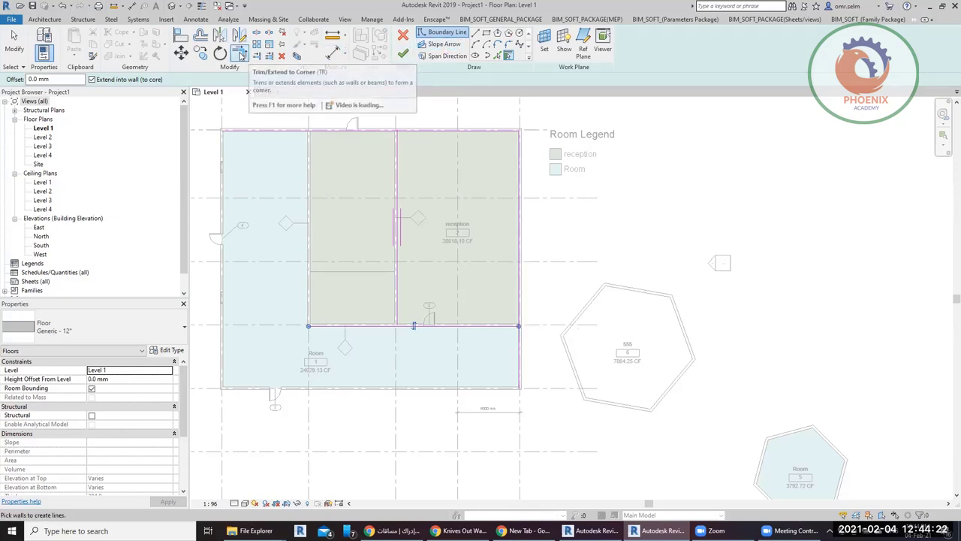
pyautogui.press('Escape')
# Trim the boundary lines into closed corners and finish the 1711.81 SF Generic - 12" floor.
pyautogui.press('t')
pyautogui.press('r')
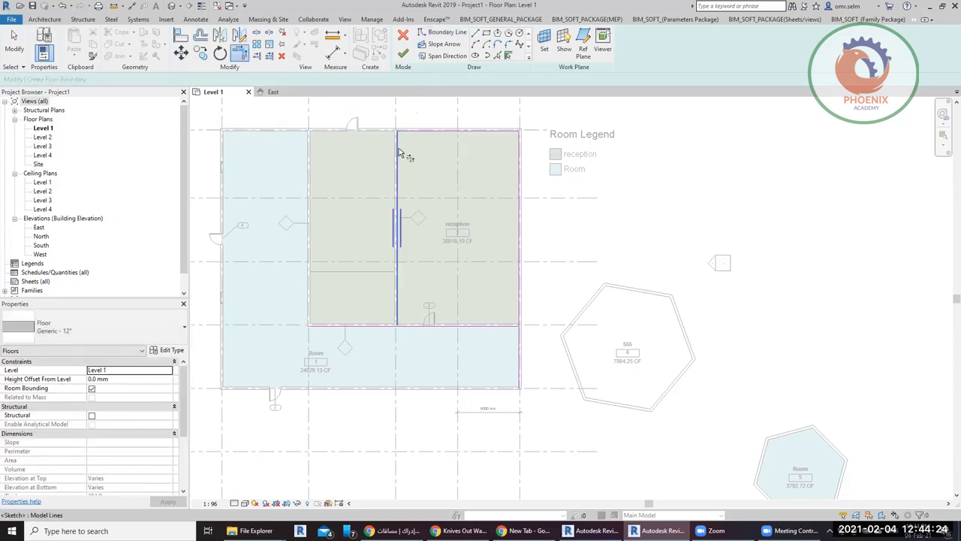
pyautogui.click(398, 148)
pyautogui.click(425, 324)
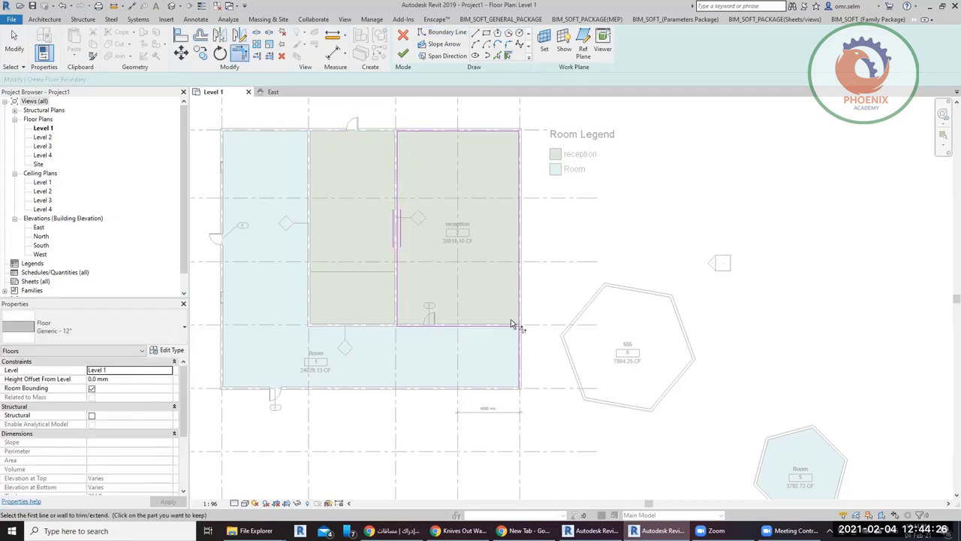
pyautogui.scroll(3, 537, 192)
pyautogui.rightClick(536, 208)
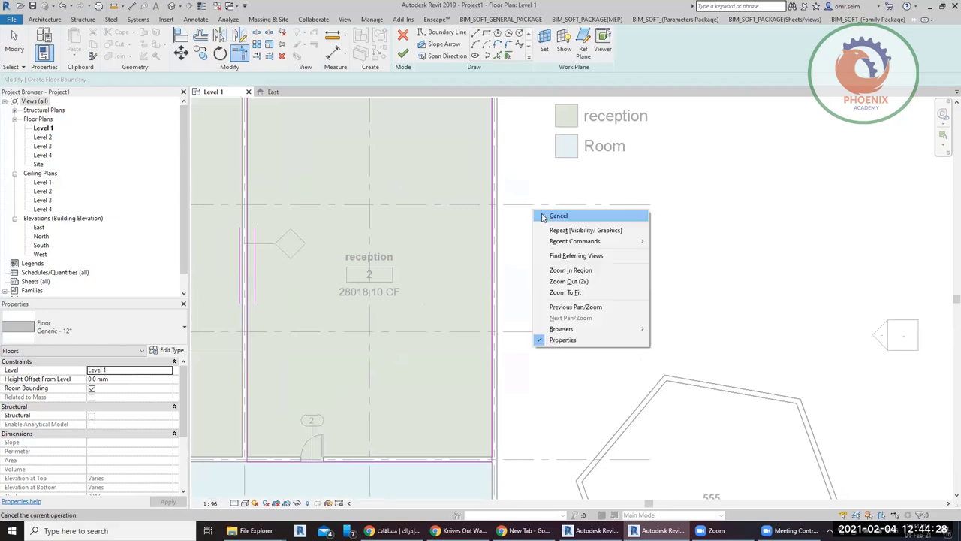
pyautogui.click(548, 216)
pyautogui.scroll(2, 492, 225)
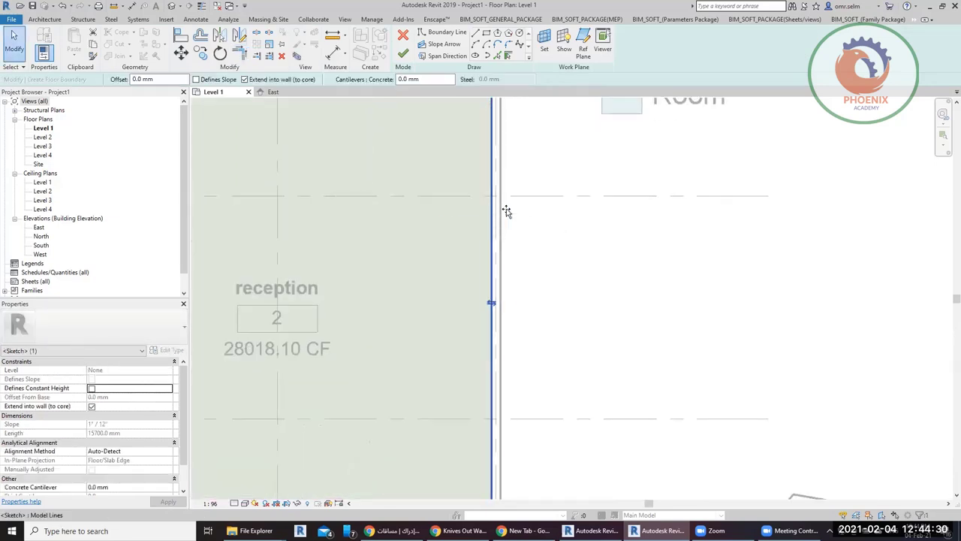
pyautogui.click(500, 210)
pyautogui.scroll(-2, 571, 297)
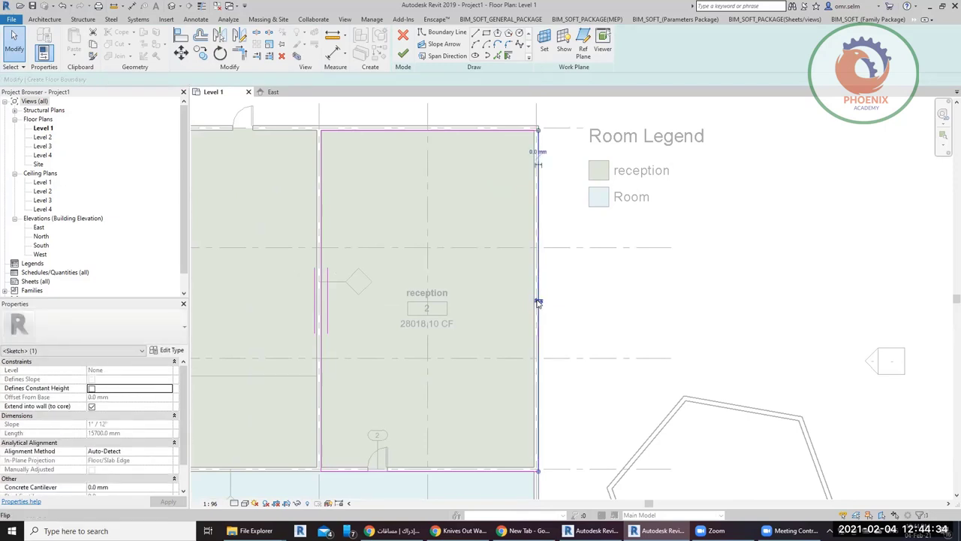
pyautogui.click(536, 301)
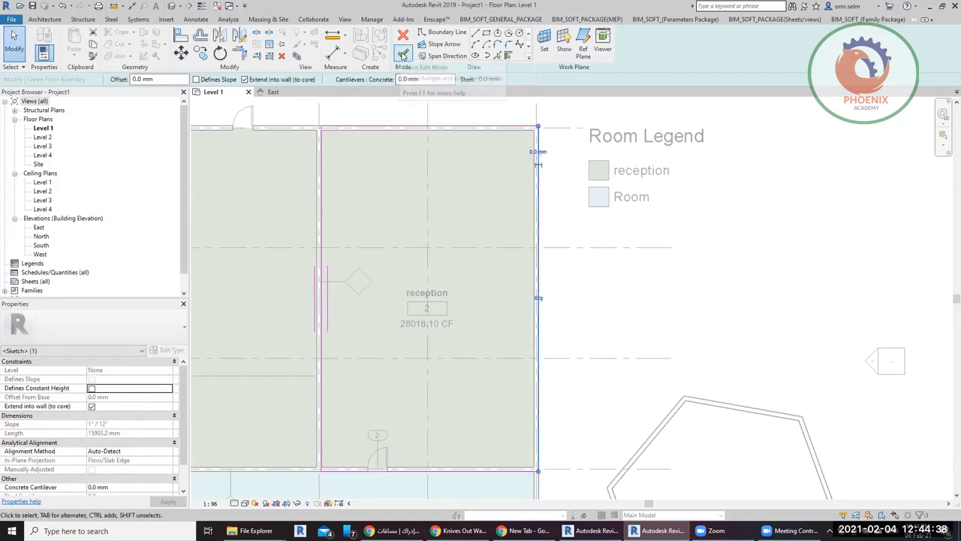
pyautogui.click(403, 53)
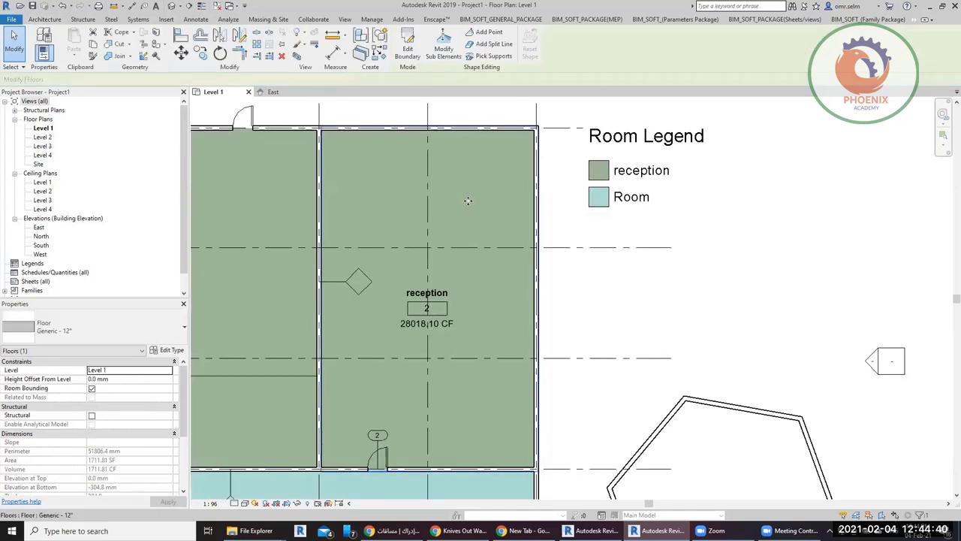
# Open the default 3D view, select the reception slab, and view it from the Right.
pyautogui.scroll(-2, 461, 204)
pyautogui.click(178, 6)
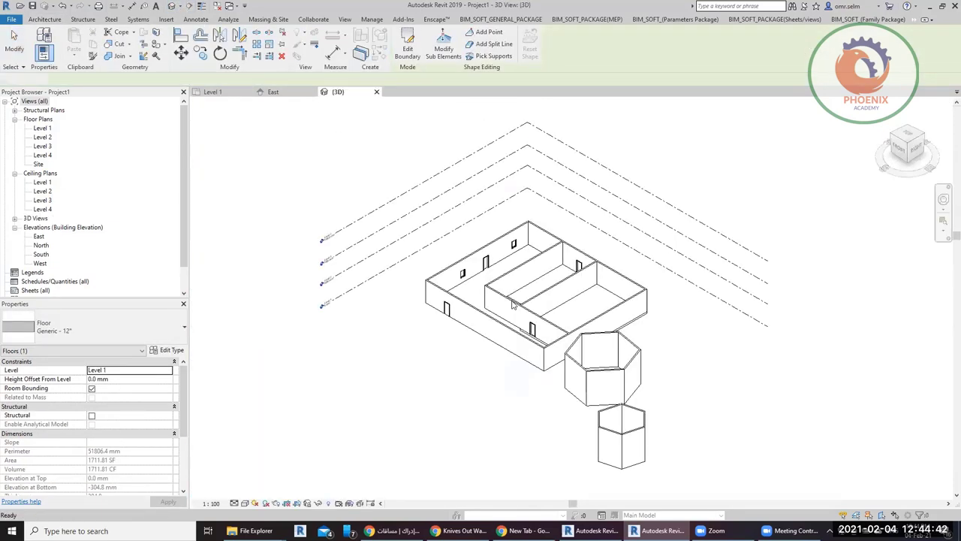
pyautogui.scroll(4, 569, 287)
pyautogui.click(569, 288)
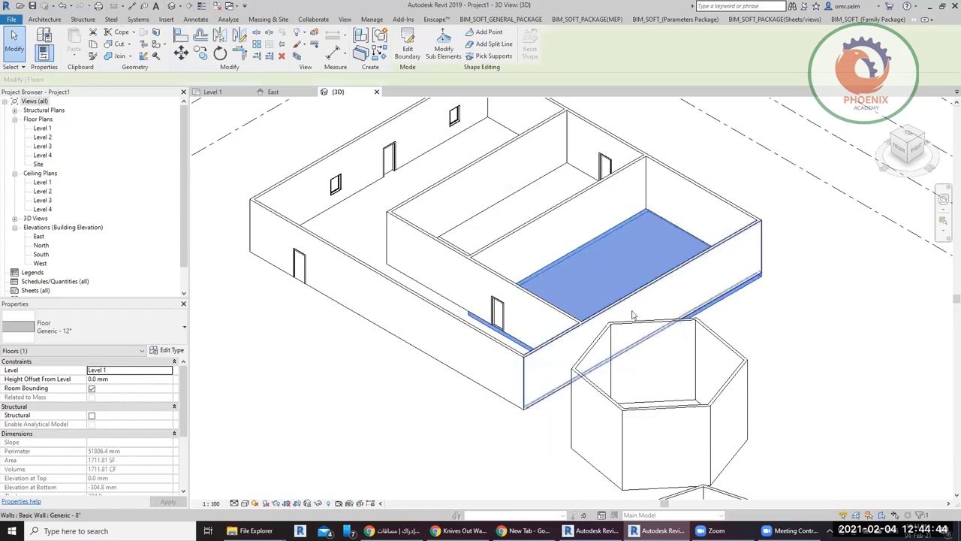
pyautogui.moveTo(650, 385)
pyautogui.keyDown('shift'); pyautogui.mouseDown(button='middle')
pyautogui.moveTo(521, 322)
pyautogui.moveTo(571, 308)
pyautogui.mouseUp(button='middle'); pyautogui.keyUp('shift')
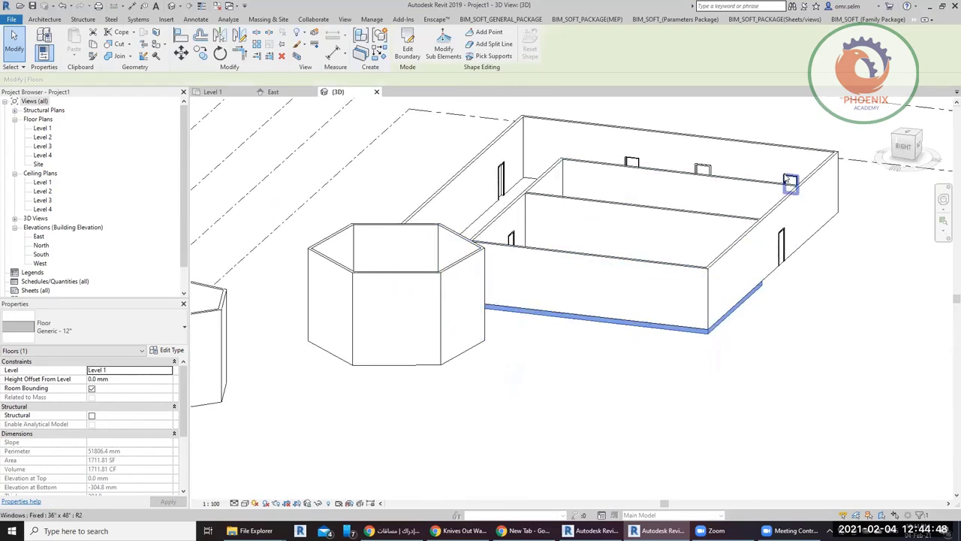
pyautogui.click(889, 158)
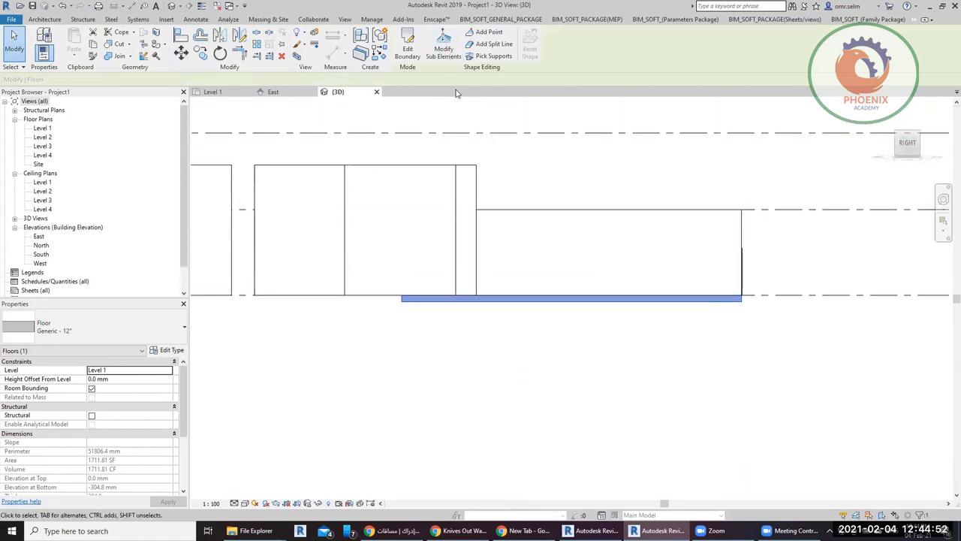
# With Modify Sub Elements, raise the slab edge's right endpoint to 100 mm elevation.
pyautogui.click(444, 47)
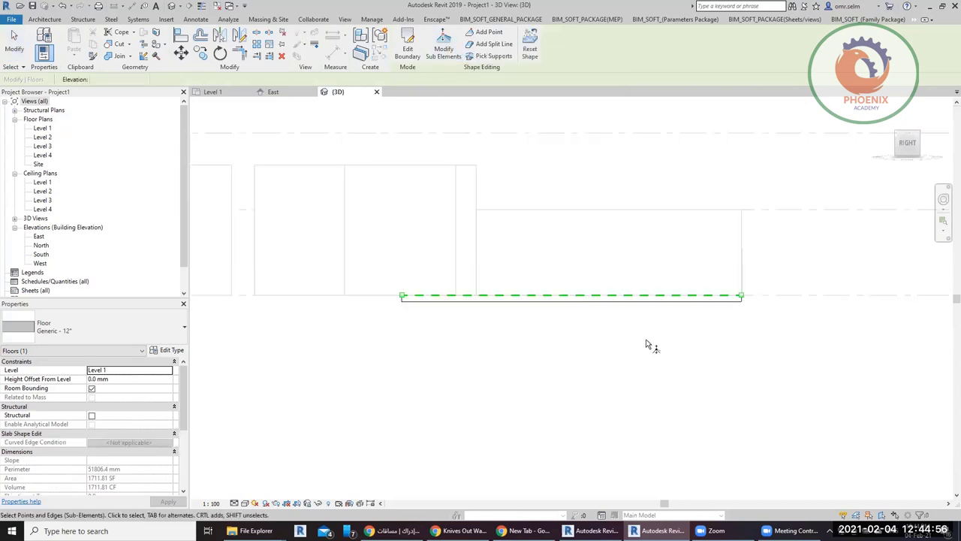
pyautogui.moveTo(702, 367); pyautogui.dragTo(781, 273)
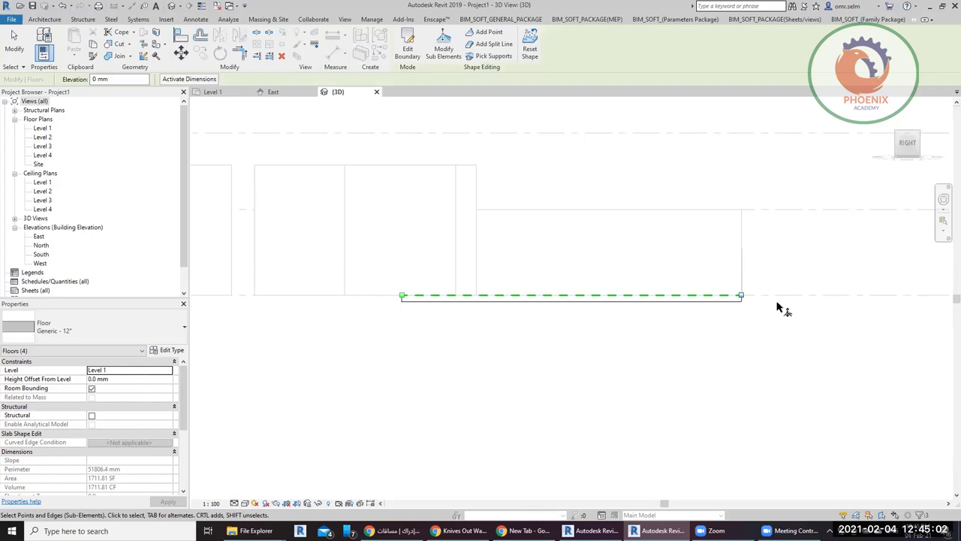
pyautogui.doubleClick(111, 79)
pyautogui.write('100')
pyautogui.press('Return')
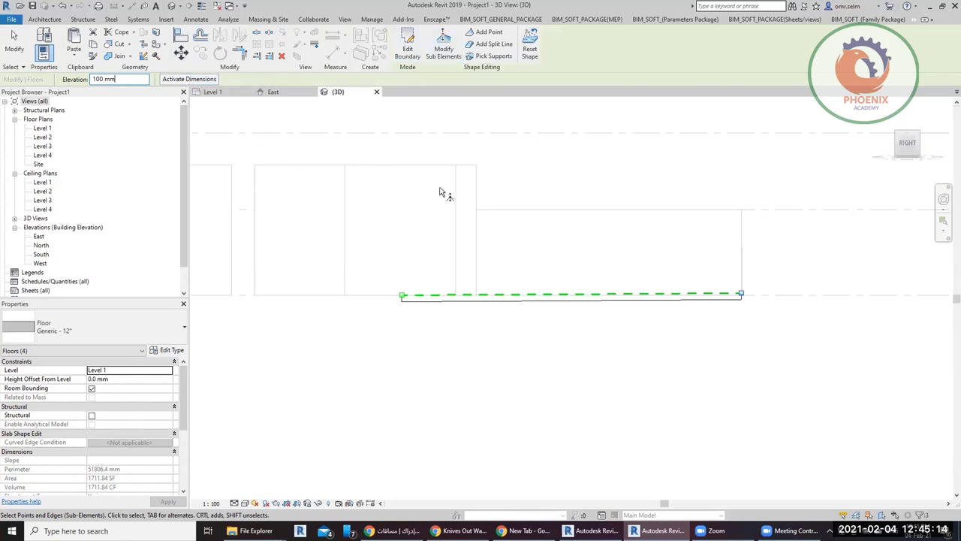
pyautogui.press('Escape')
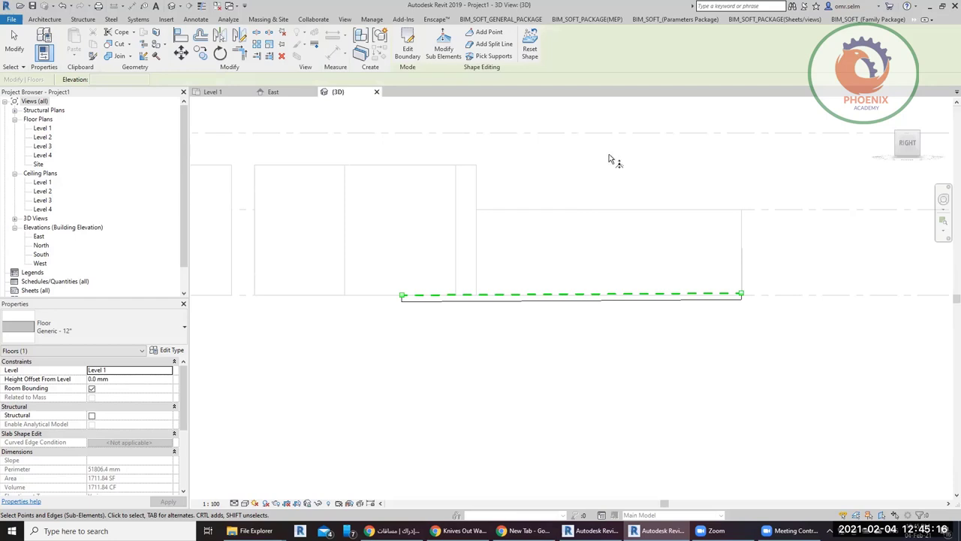
pyautogui.press('Escape')
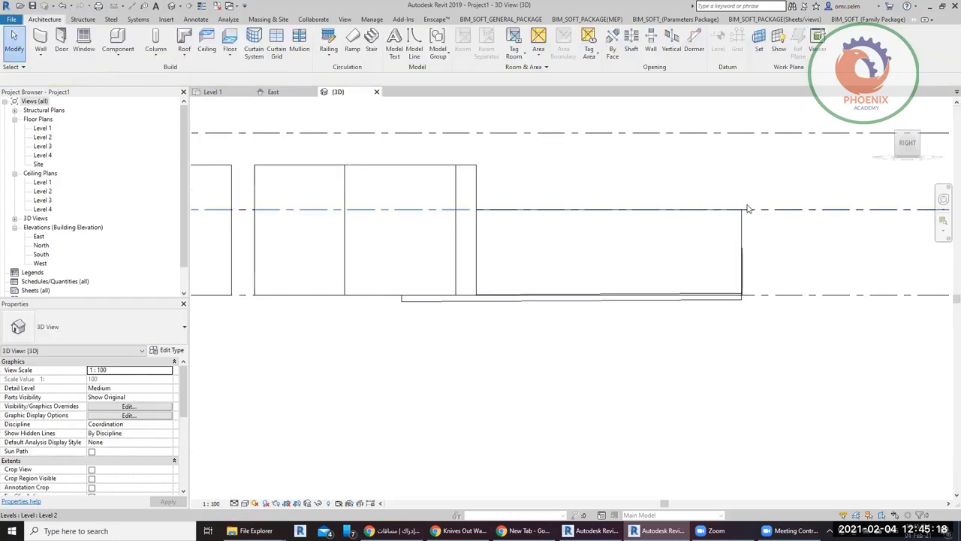
pyautogui.scroll(5, 732, 333)
pyautogui.click(678, 321)
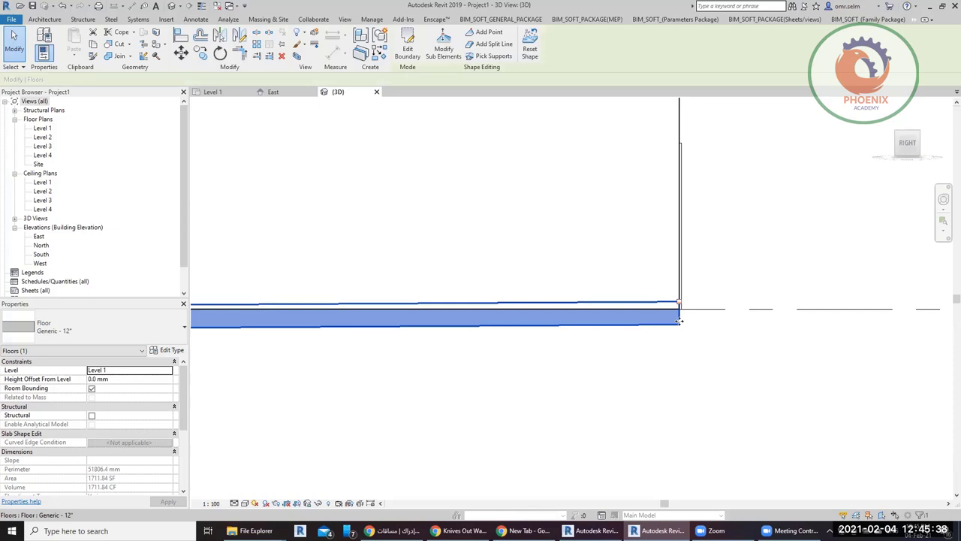
# Switch to the Level 1 floor plan, clear the selection, and centre the whole plan.
pyautogui.click(213, 91)
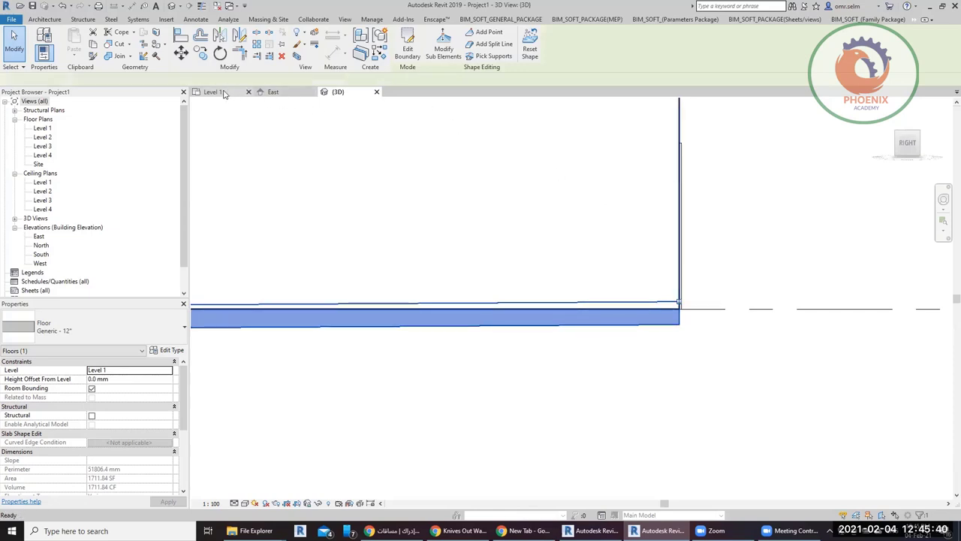
pyautogui.scroll(-2, 487, 289)
pyautogui.click(697, 282)
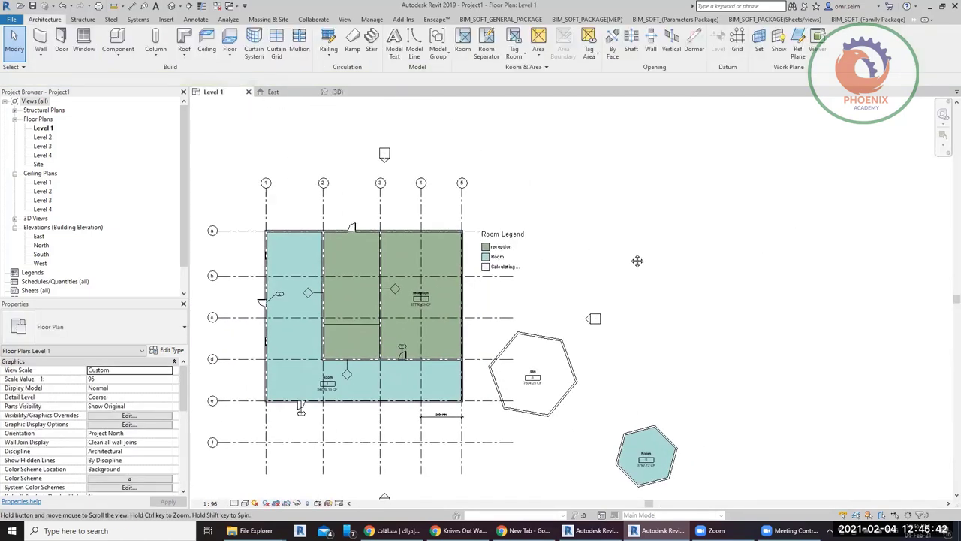
pyautogui.scroll(-2, 451, 225)
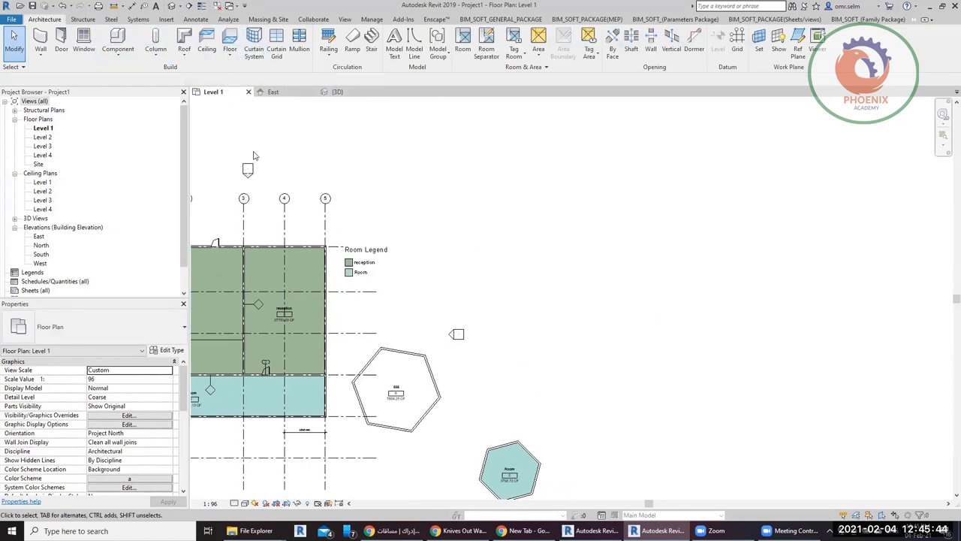
pyautogui.moveTo(226, 284); pyautogui.dragTo(475, 191, button='middle')
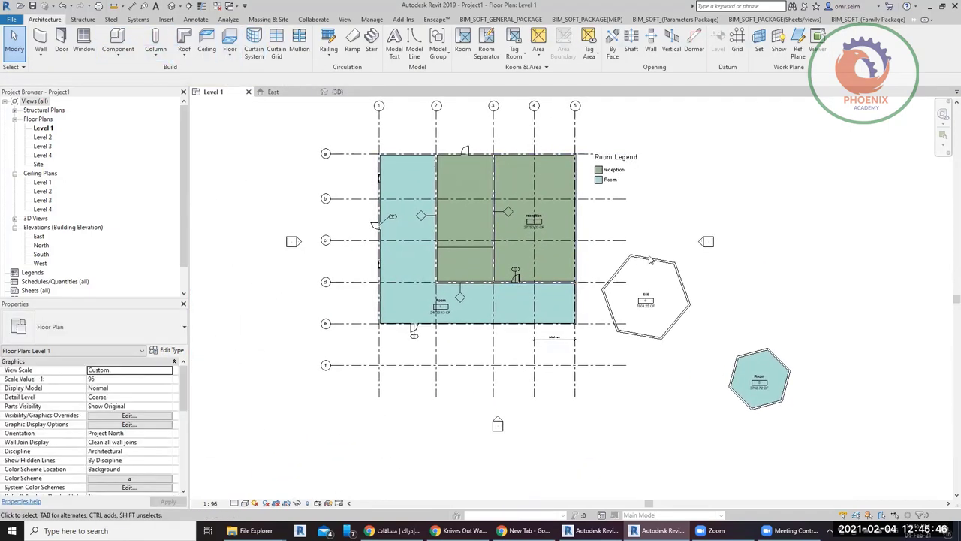
# Create an architectural floor bounded by the chained hexagon walls and finish the sketch.
pyautogui.click(229, 57)
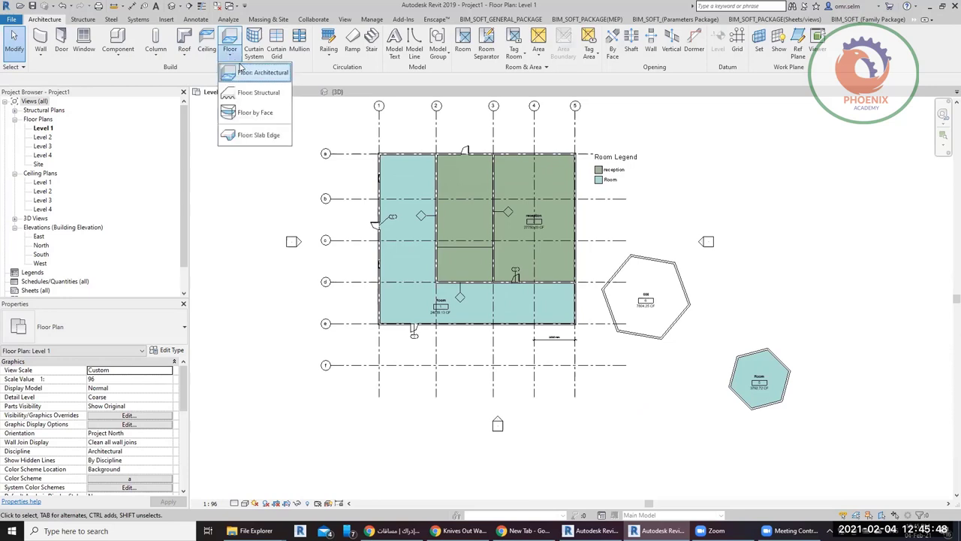
pyautogui.click(250, 73)
pyautogui.moveTo(788, 373); pyautogui.dragTo(610, 277, button='middle')
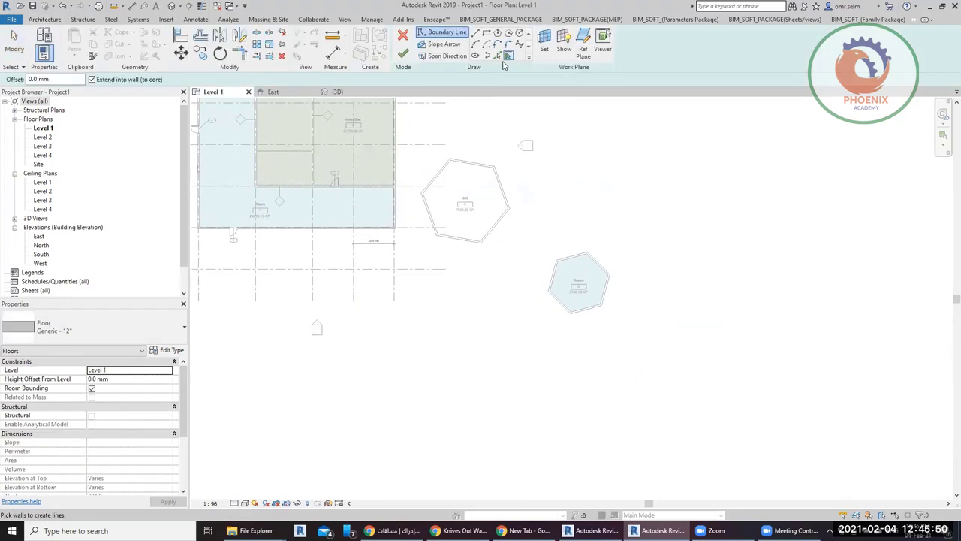
pyautogui.scroll(3, 607, 289)
pyautogui.scroll(2, 584, 236)
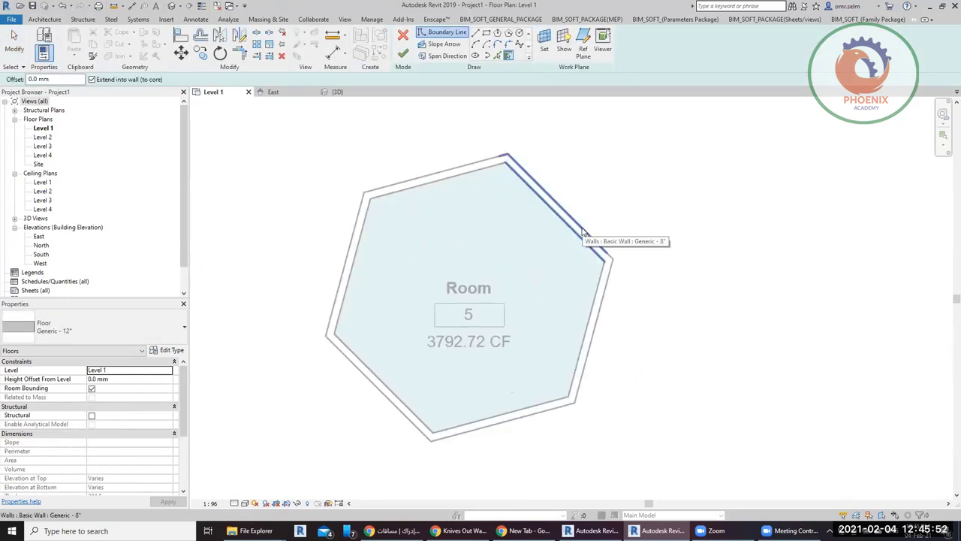
pyautogui.press('Tab')
pyautogui.click(583, 232)
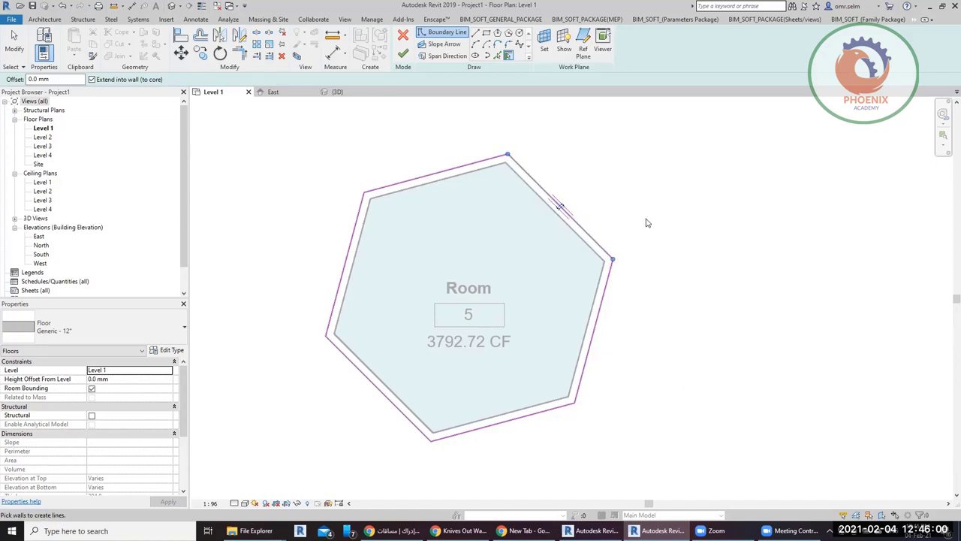
pyautogui.click(403, 54)
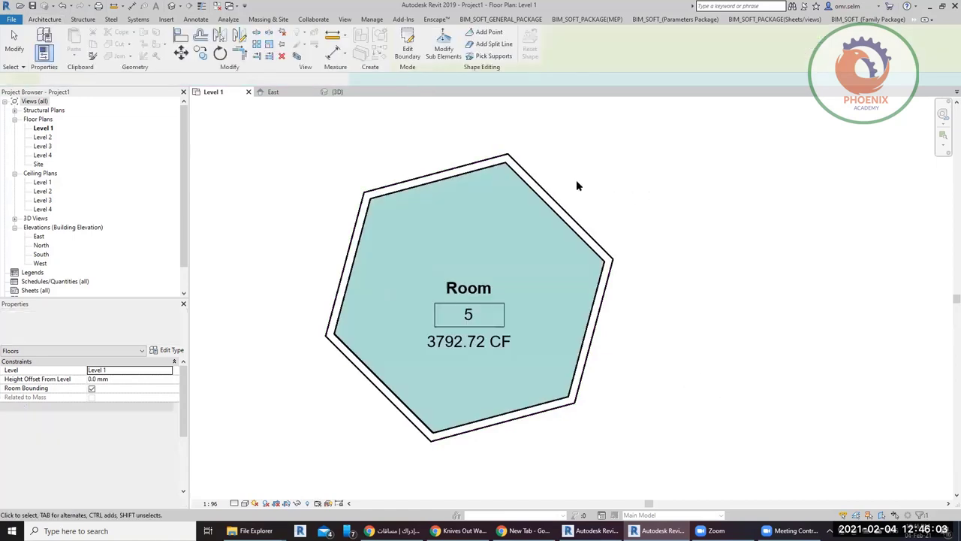
pyautogui.click(687, 185)
# Raise the hexagonal floor's top-right edge to an elevation of 100 mm.
pyautogui.click(560, 253)
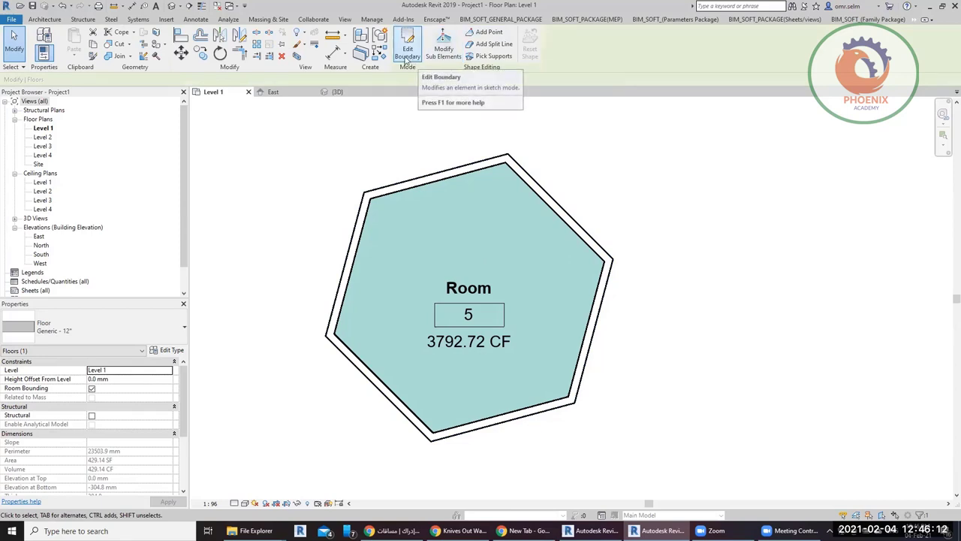
pyautogui.click(446, 58)
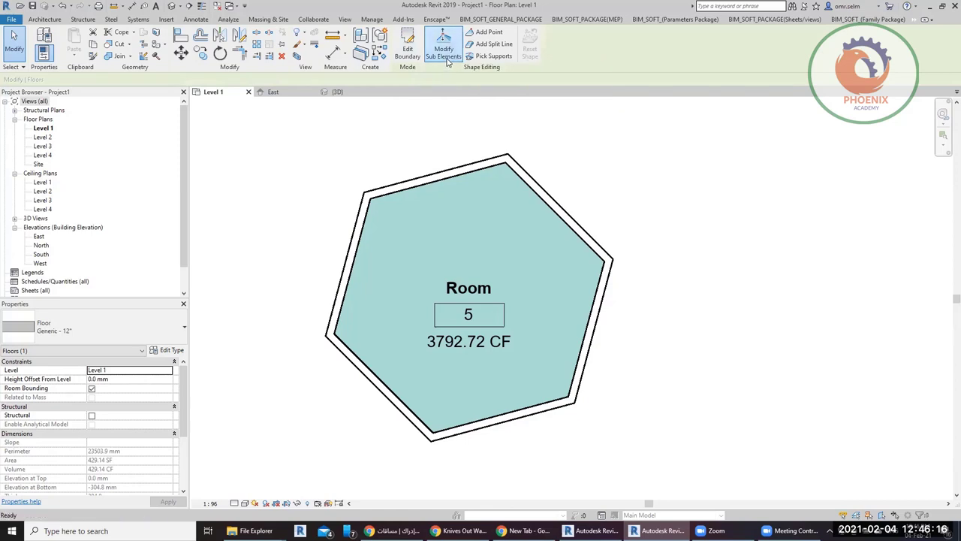
pyautogui.moveTo(482, 123)
pyautogui.mouseDown()
pyautogui.moveTo(575, 246)
pyautogui.moveTo(646, 292)
pyautogui.mouseUp()
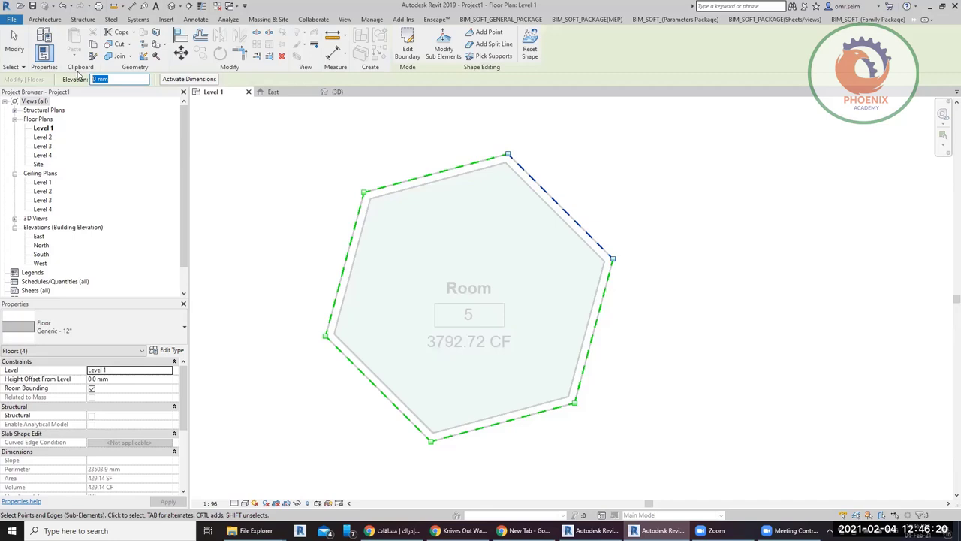
pyautogui.write('100')
pyautogui.press('Return')
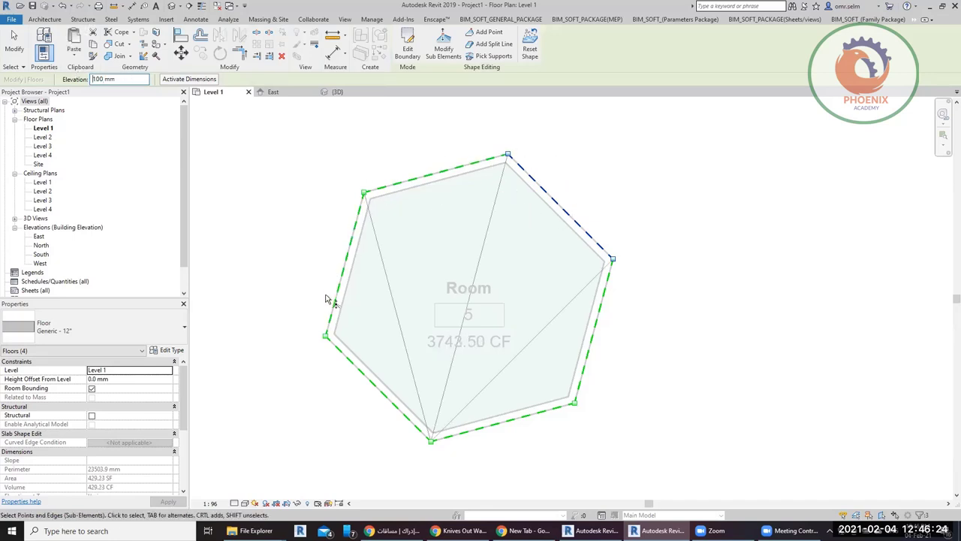
# Lower the floor's lower-left edge to -100 mm and reselect the floor.
pyautogui.moveTo(325, 299); pyautogui.dragTo(369, 201, button='middle')
pyautogui.moveTo(349, 211); pyautogui.dragTo(526, 376)
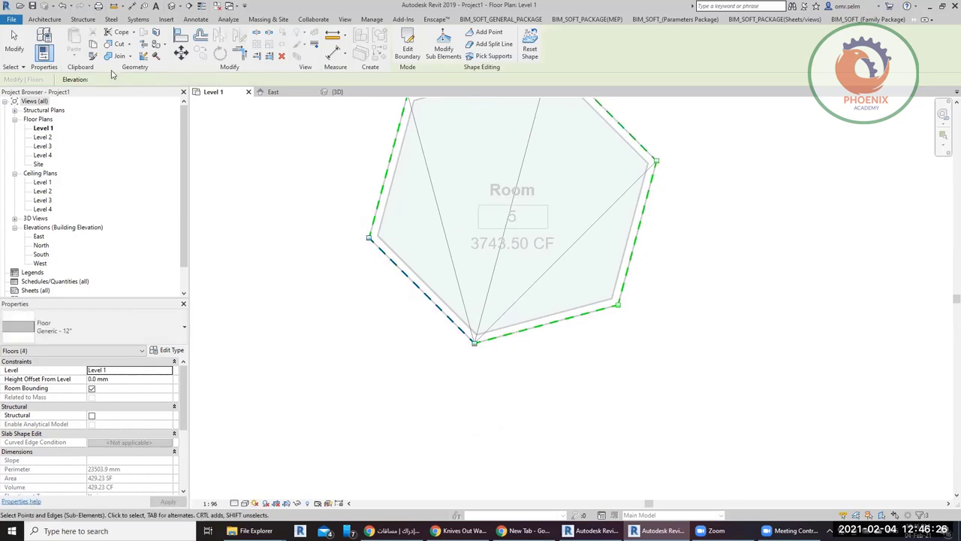
pyautogui.write('-100')
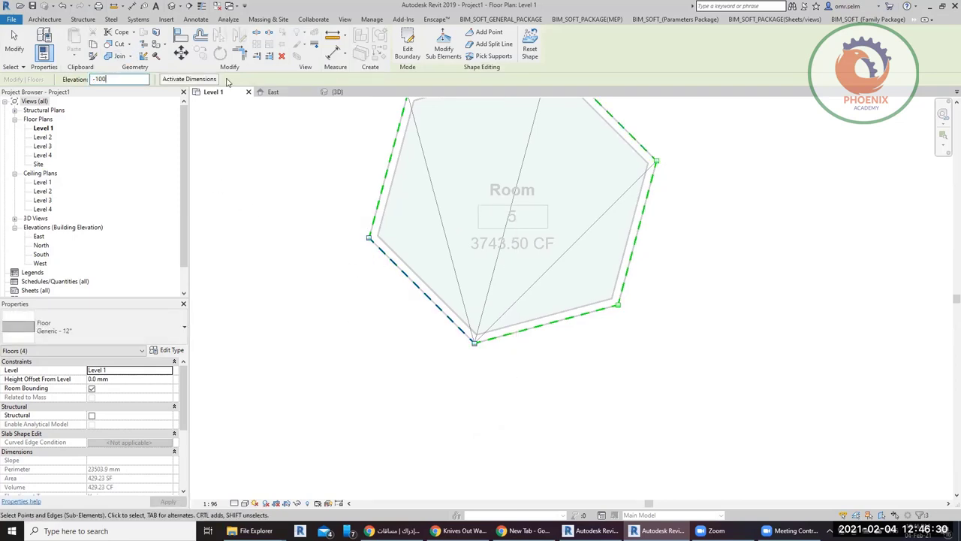
pyautogui.press('Return')
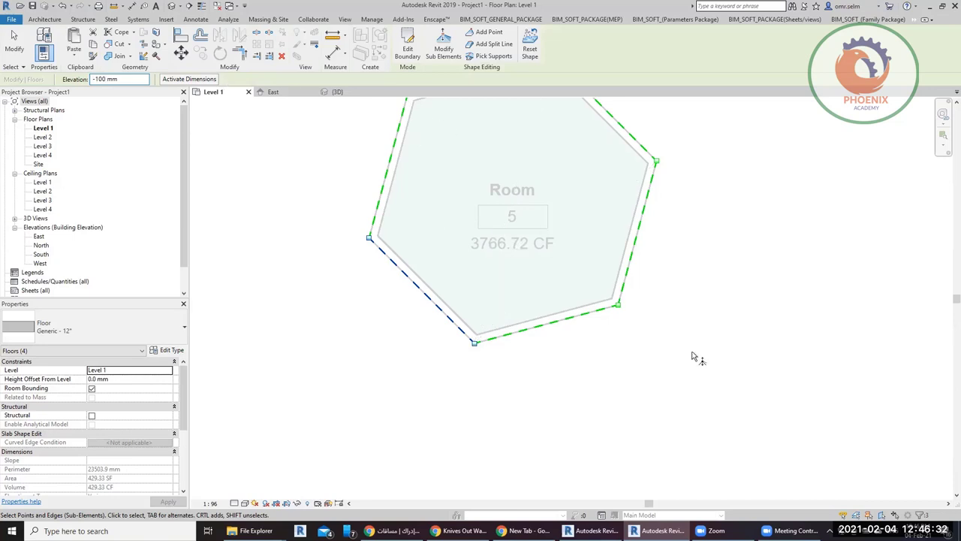
pyautogui.click(675, 343)
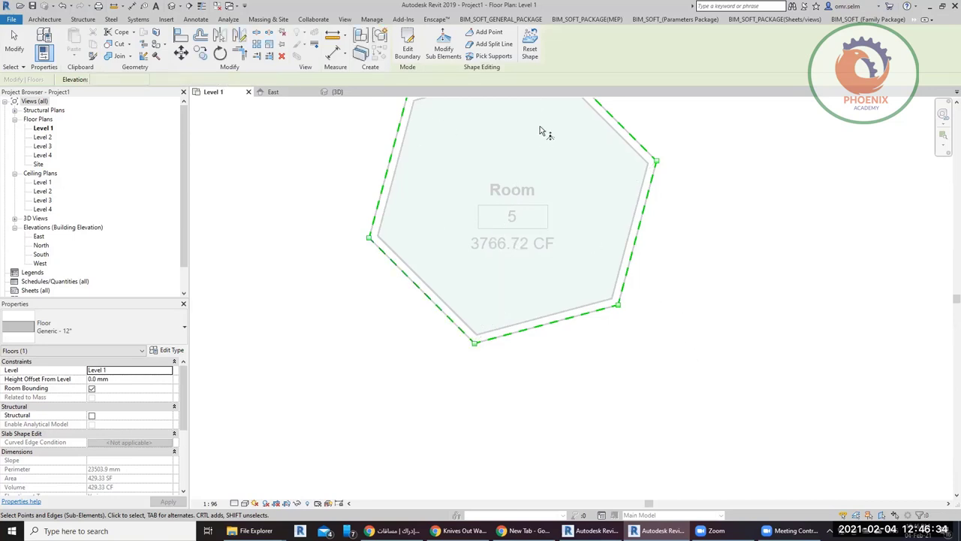
pyautogui.click(489, 32)
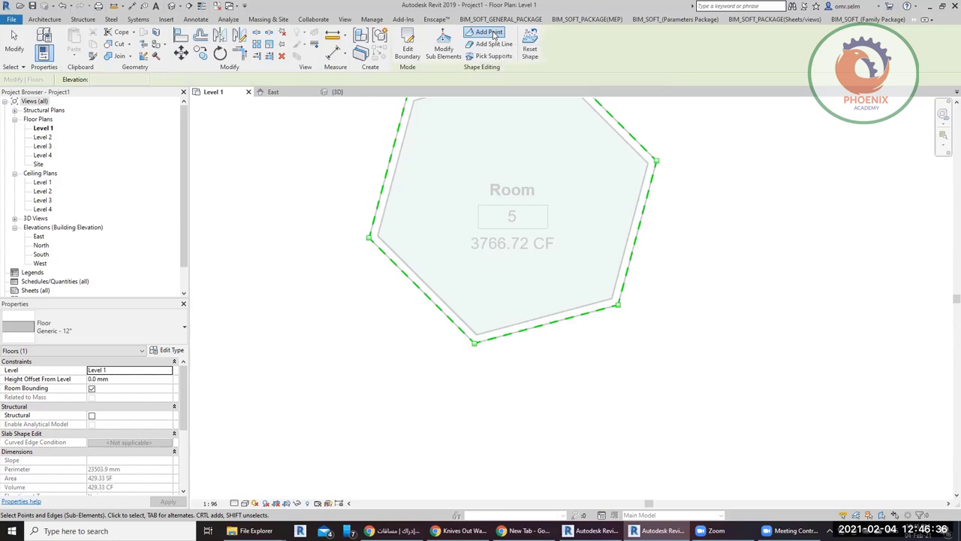
pyautogui.press('Escape')
pyautogui.press('Escape')
pyautogui.click(505, 162)
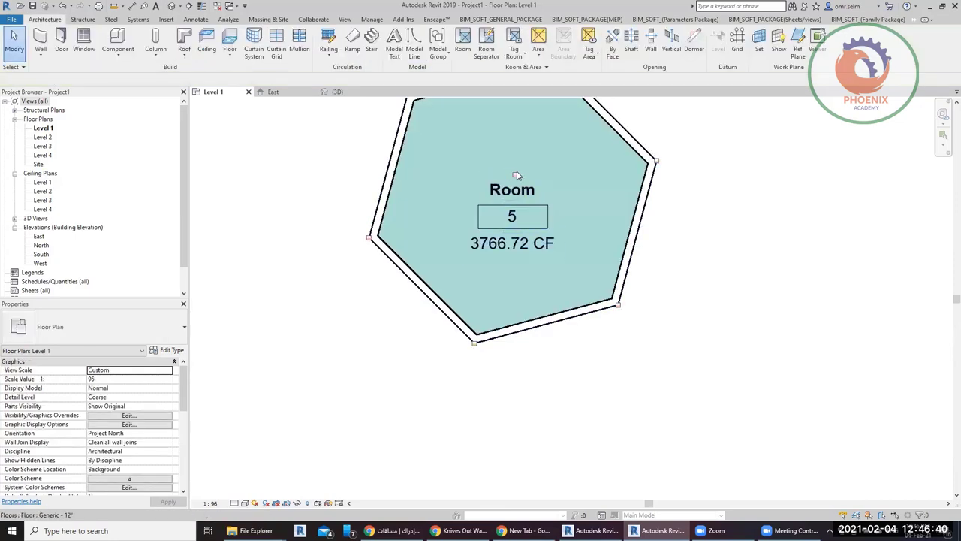
# Drop the floor's centre shape point from 15 mm to -20 mm.
pyautogui.click(517, 176)
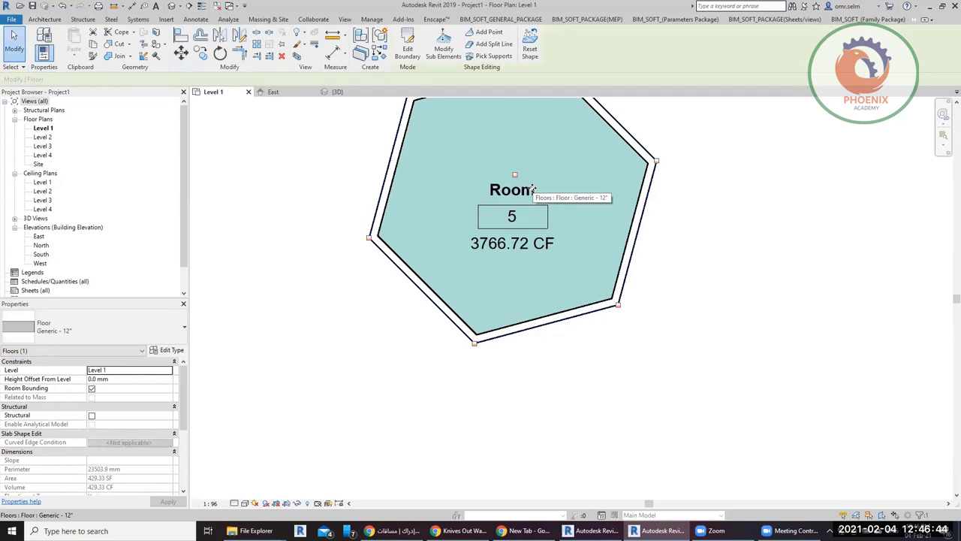
pyautogui.click(443, 47)
pyautogui.click(514, 175)
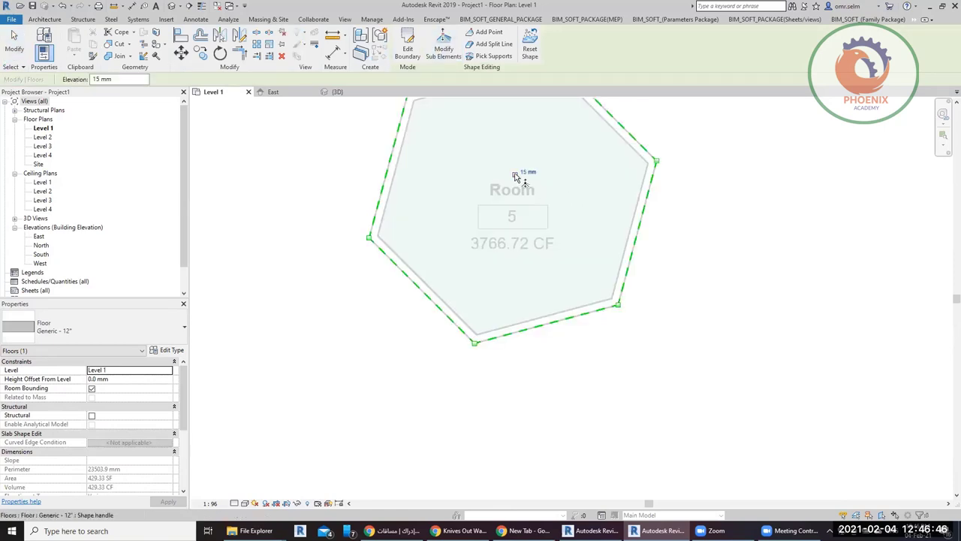
pyautogui.click(97, 78)
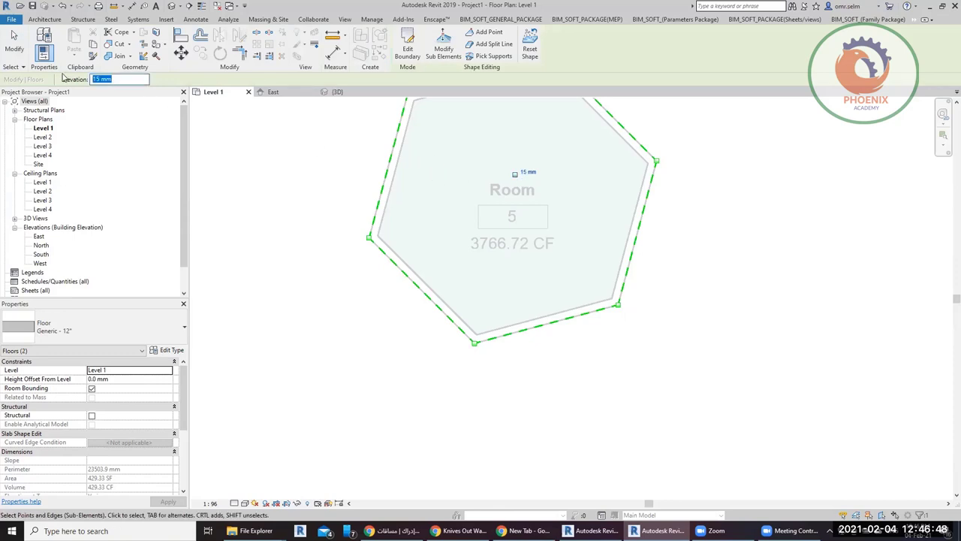
pyautogui.write('-20')
pyautogui.press('Return')
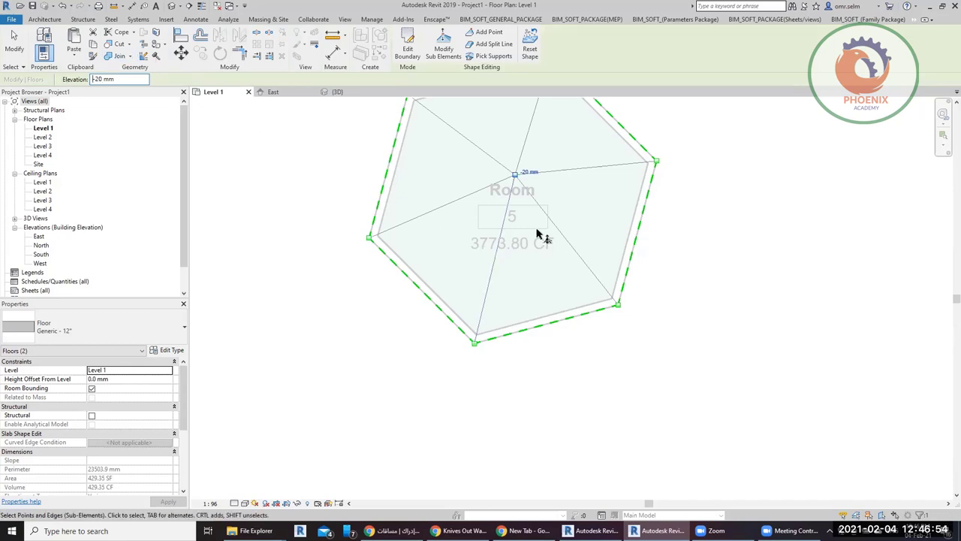
pyautogui.click(740, 274)
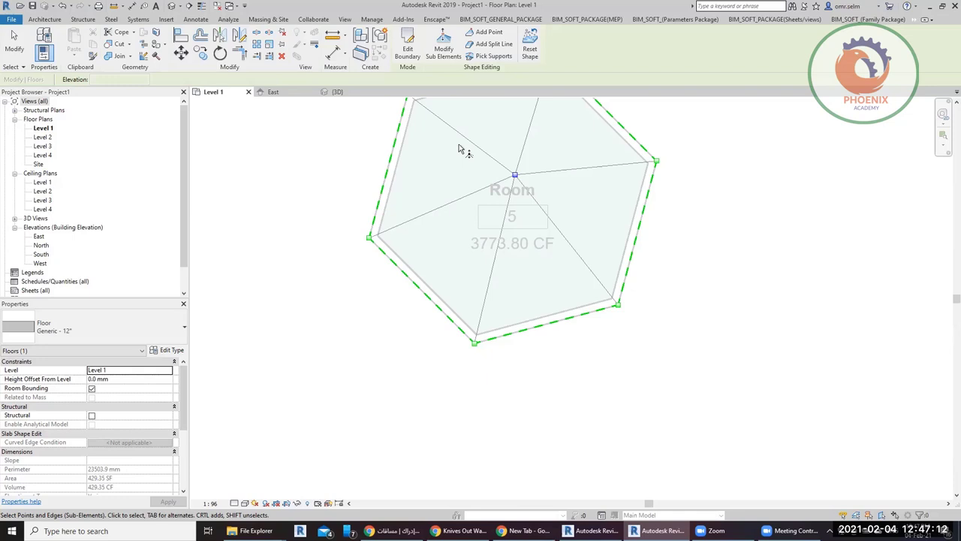
pyautogui.press('Escape')
pyautogui.press('Escape')
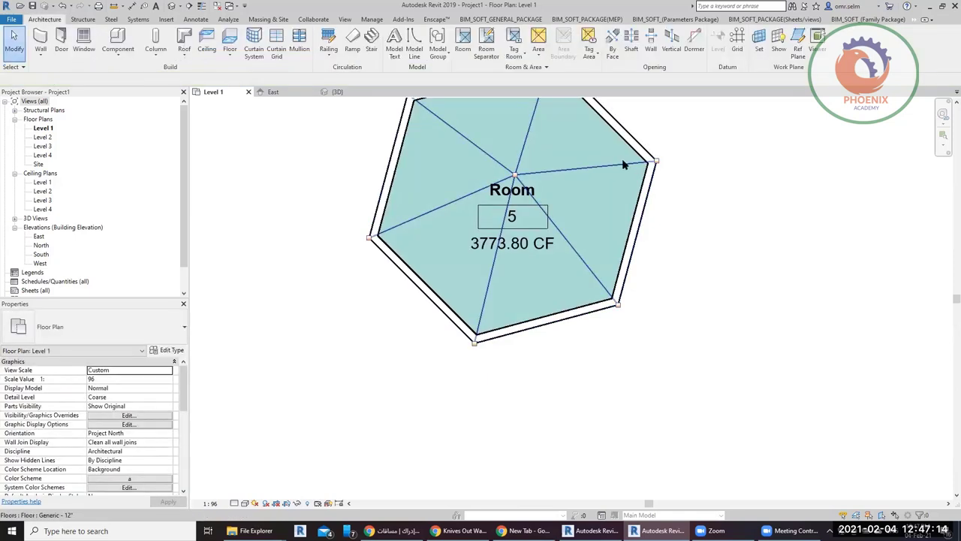
# Re-finish the floor boundary unchanged after undoing an edge move, join it with the walls, and view {3D}.
pyautogui.scroll(-2, 593, 259)
pyautogui.click(601, 255)
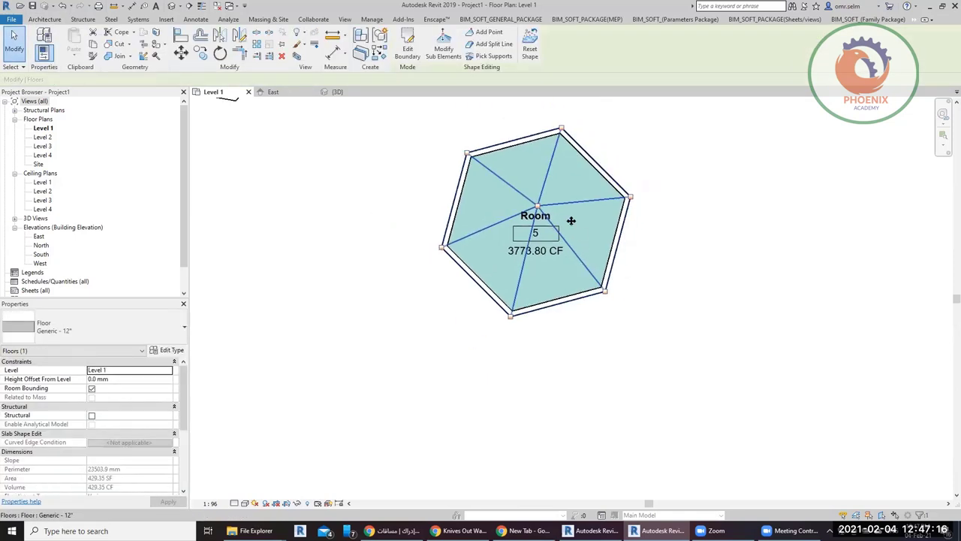
pyautogui.click(407, 45)
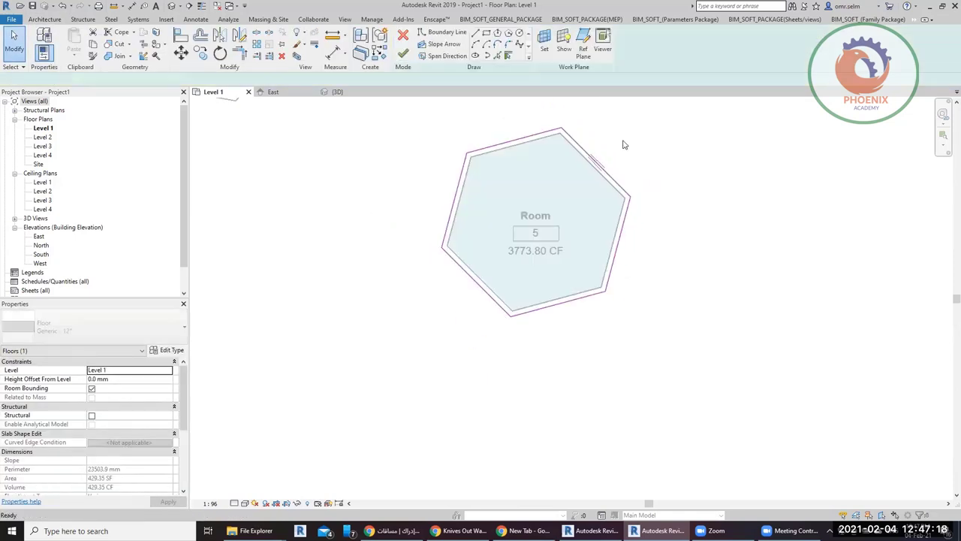
pyautogui.click(601, 162)
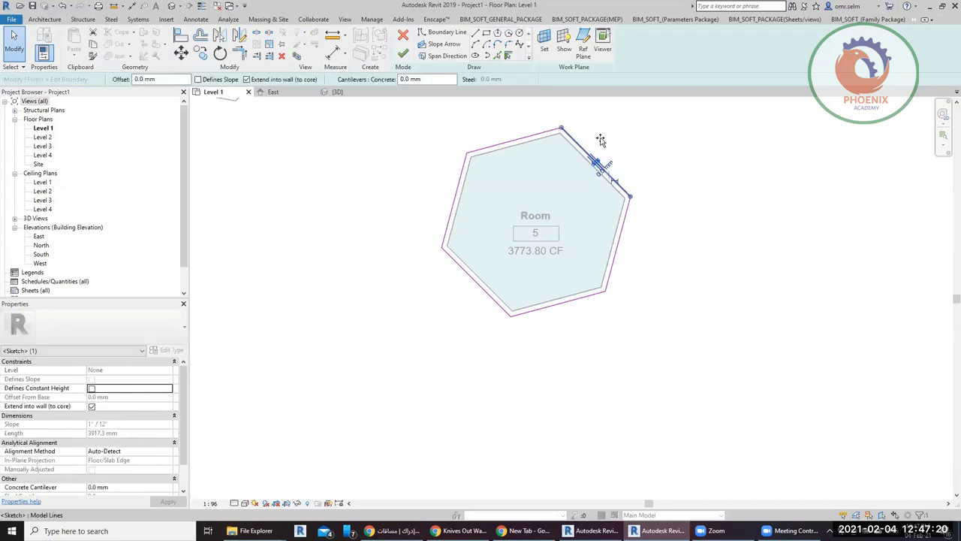
pyautogui.moveTo(600, 140); pyautogui.dragTo(656, 193)
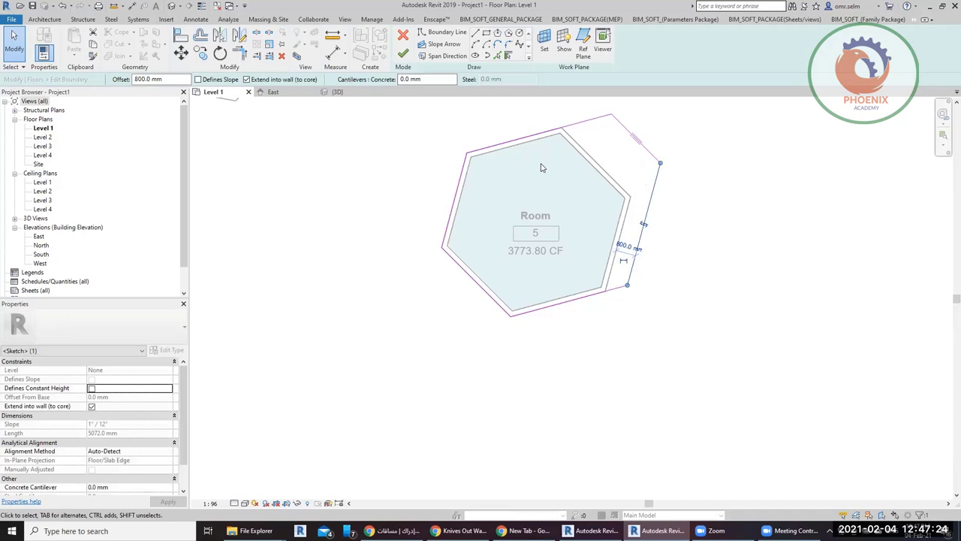
pyautogui.hotkey('ctrl', 'z')
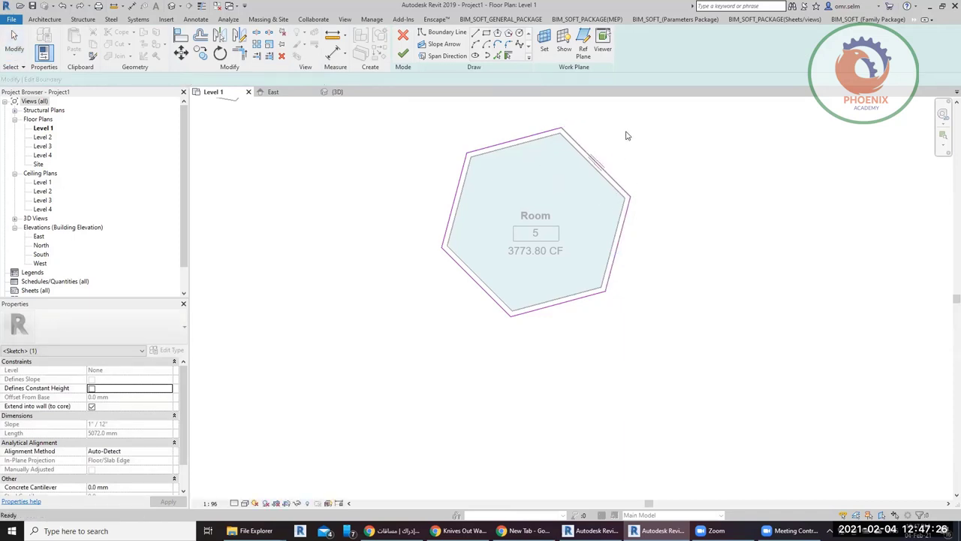
pyautogui.click(404, 54)
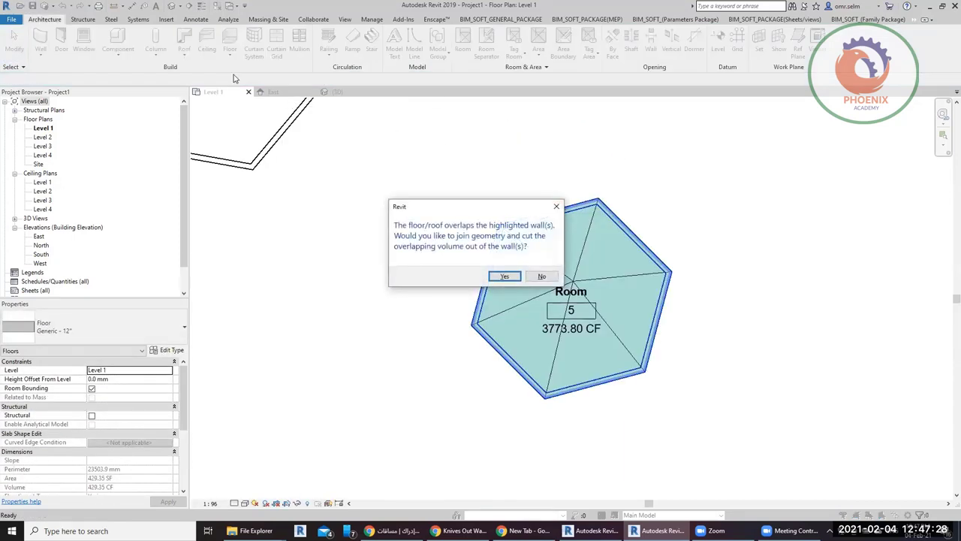
pyautogui.click(504, 276)
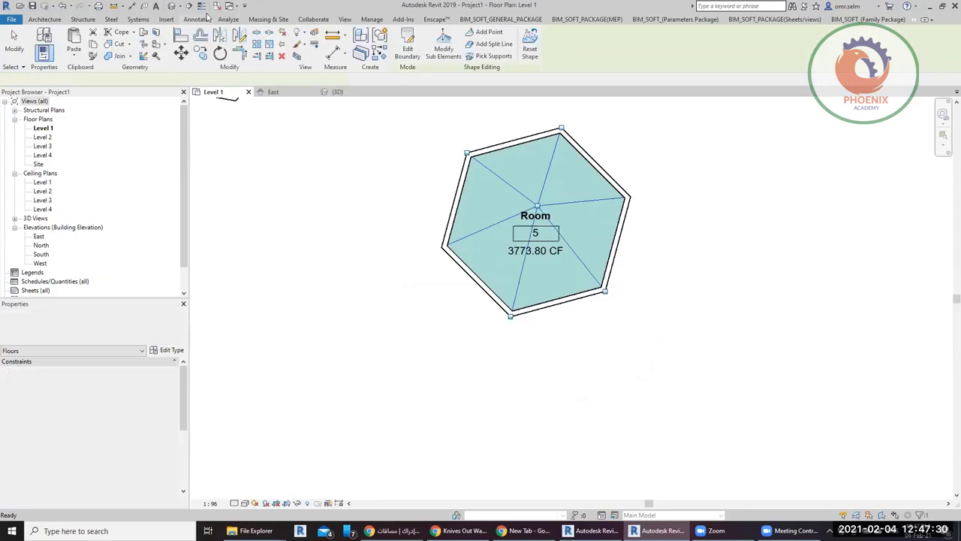
pyautogui.click(169, 7)
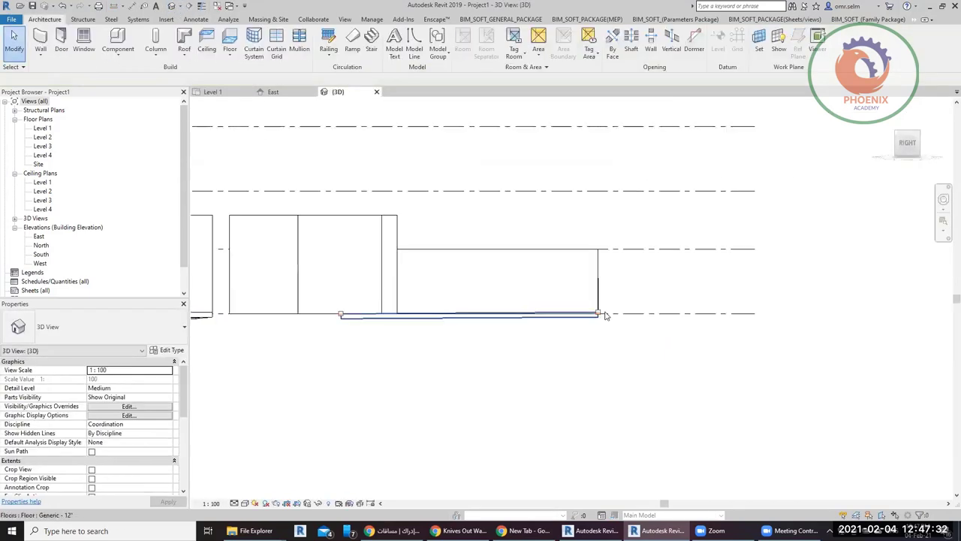
# Lift the floor's right-hand edge to 1000 mm, dismissing the floor thickness warning.
pyautogui.moveTo(551, 311)
pyautogui.keyDown('shift'); pyautogui.mouseDown(button='middle')
pyautogui.moveTo(407, 402)
pyautogui.moveTo(495, 322)
pyautogui.moveTo(616, 319)
pyautogui.moveTo(618, 386)
pyautogui.moveTo(723, 348)
pyautogui.moveTo(536, 167)
pyautogui.moveTo(819, 135)
pyautogui.moveTo(764, 317)
pyautogui.moveTo(794, 383)
pyautogui.moveTo(558, 257)
pyautogui.moveTo(547, 371)
pyautogui.moveTo(640, 318)
pyautogui.moveTo(672, 313)
pyautogui.moveTo(702, 243)
pyautogui.moveTo(615, 337)
pyautogui.moveTo(671, 350)
pyautogui.mouseUp(button='middle'); pyautogui.keyUp('shift')
pyautogui.click(615, 319)
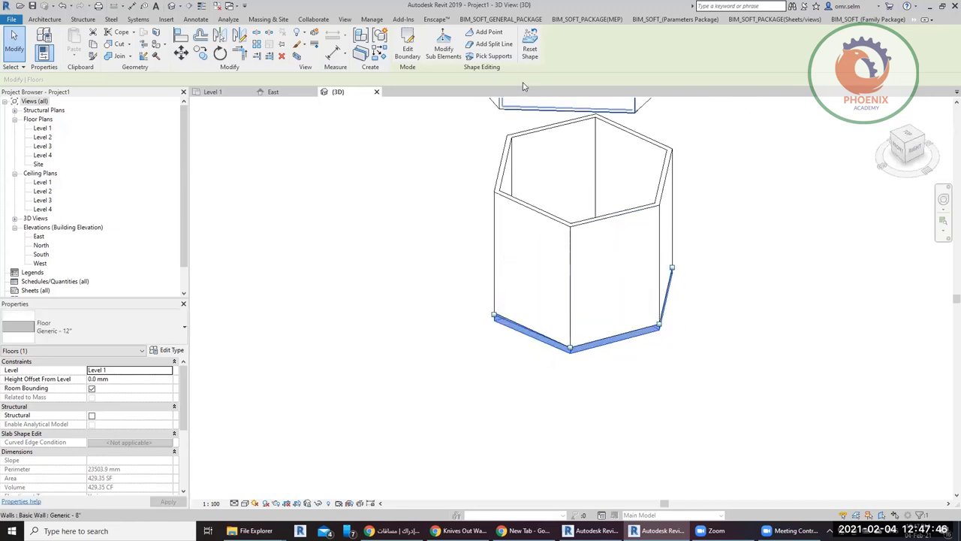
pyautogui.click(438, 56)
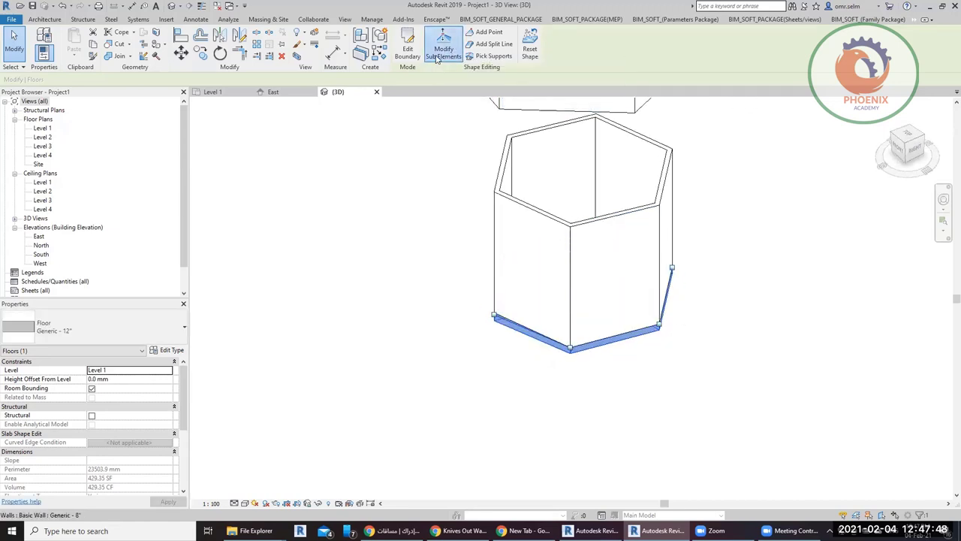
pyautogui.moveTo(637, 380); pyautogui.dragTo(739, 239)
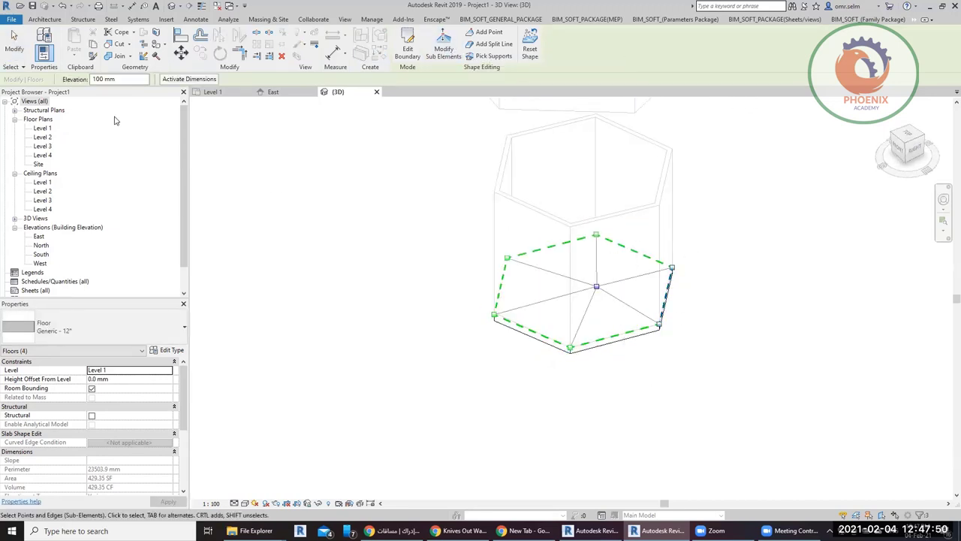
pyautogui.click(99, 79)
pyautogui.press('Return')
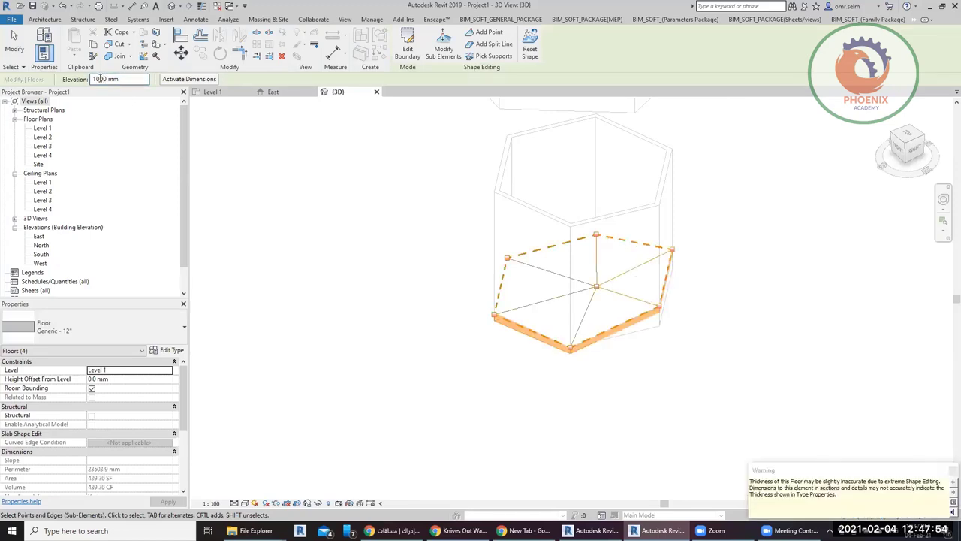
pyautogui.click(365, 268)
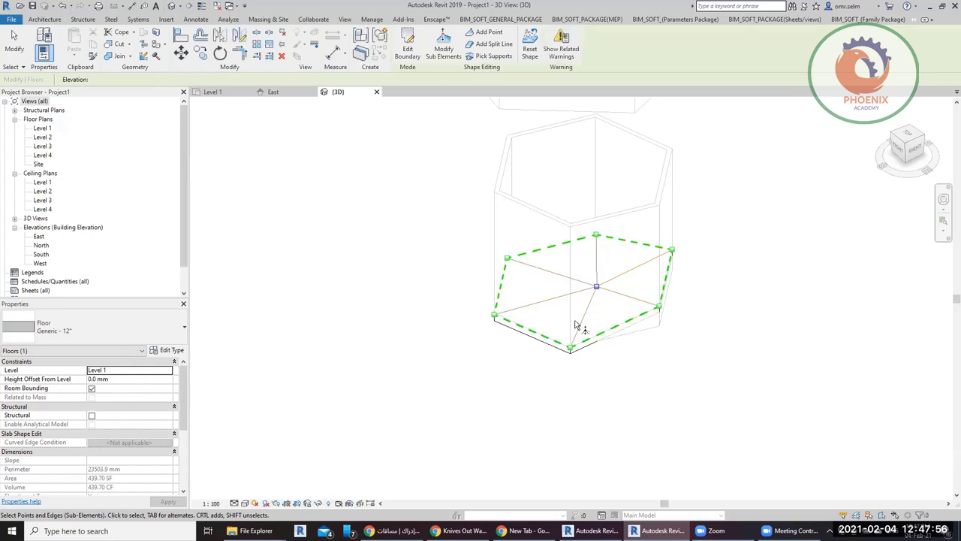
pyautogui.press('Escape')
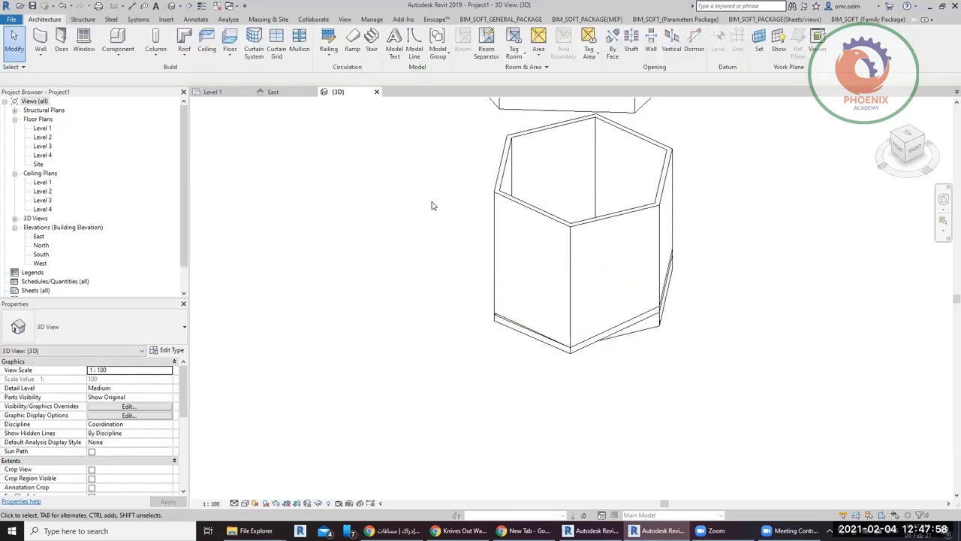
pyautogui.scroll(3, 674, 314)
pyautogui.click(674, 314)
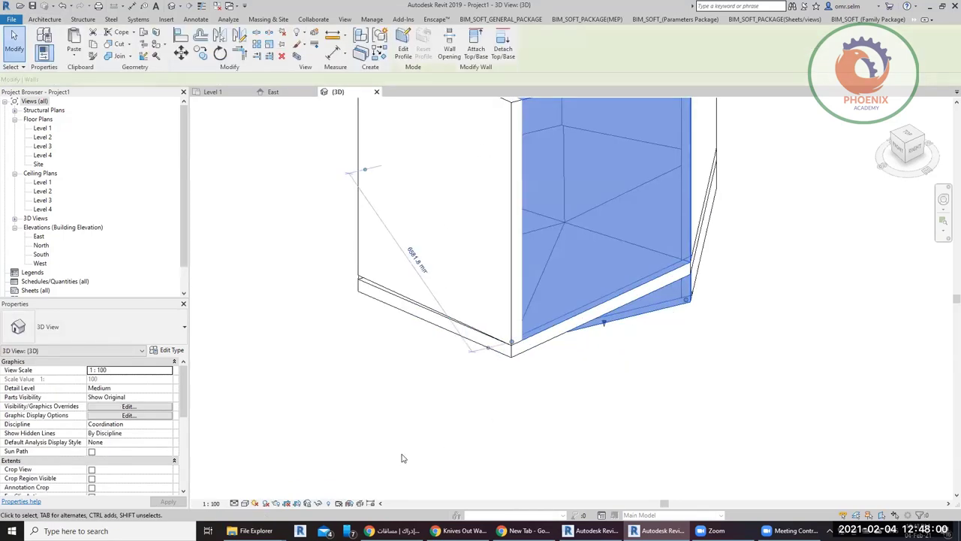
pyautogui.click(244, 503)
# Apply Consistent Colors, orbit to the room's back, and window-select all six hexagon walls.
pyautogui.click(256, 473)
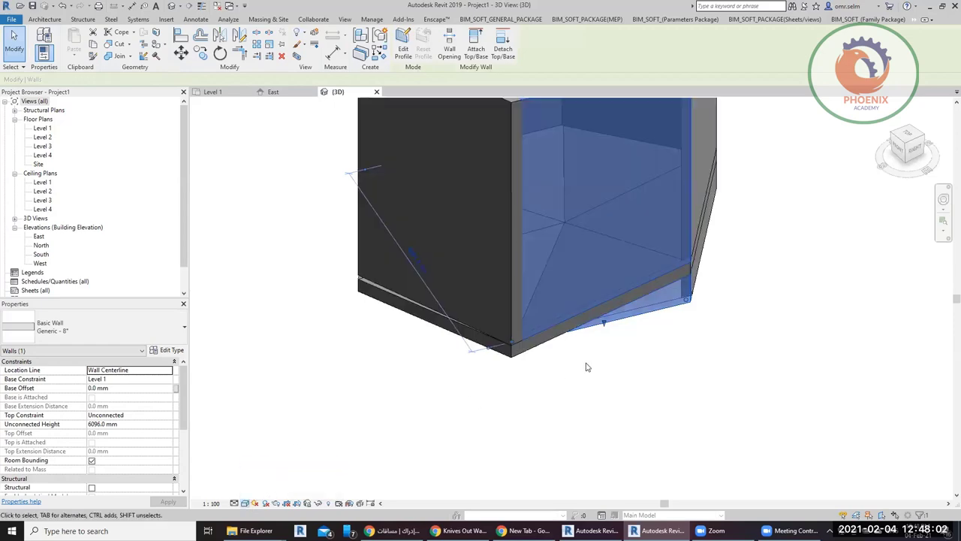
pyautogui.click(678, 375)
pyautogui.scroll(-2, 677, 382)
pyautogui.moveTo(676, 388)
pyautogui.keyDown('shift'); pyautogui.mouseDown(button='middle')
pyautogui.moveTo(720, 290)
pyautogui.moveTo(586, 342)
pyautogui.mouseUp(button='middle'); pyautogui.keyUp('shift')
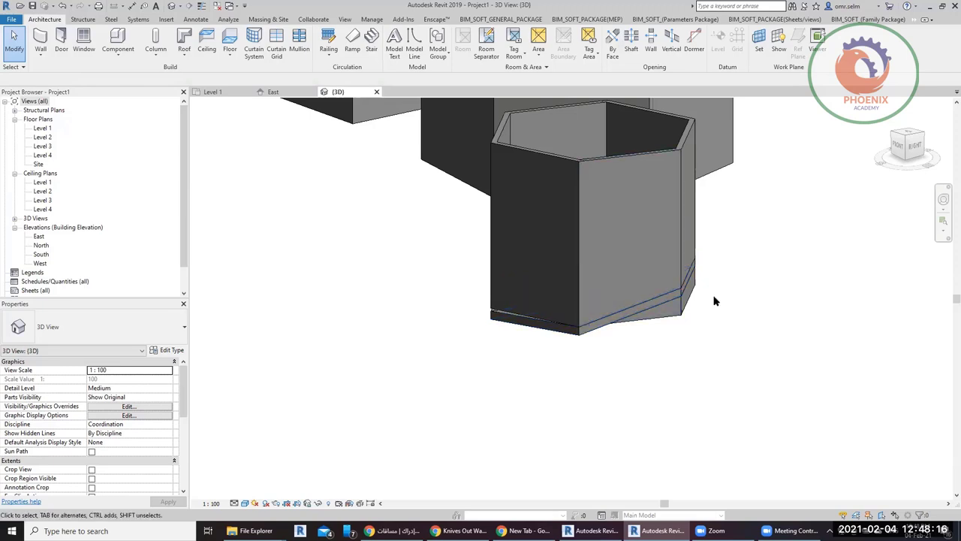
pyautogui.moveTo(714, 208)
pyautogui.keyDown('shift'); pyautogui.mouseDown(button='middle')
pyautogui.moveTo(614, 425)
pyautogui.moveTo(729, 317)
pyautogui.mouseUp(button='middle'); pyautogui.keyUp('shift')
pyautogui.keyDown('shift'); pyautogui.moveTo(646, 338); pyautogui.dragTo(736, 209, button='middle'); pyautogui.keyUp('shift')
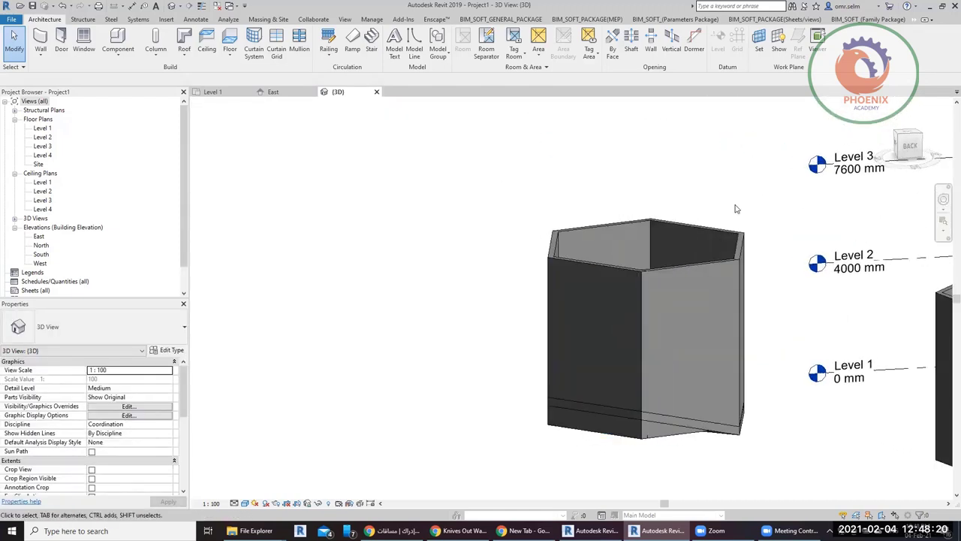
pyautogui.moveTo(766, 184); pyautogui.dragTo(490, 322)
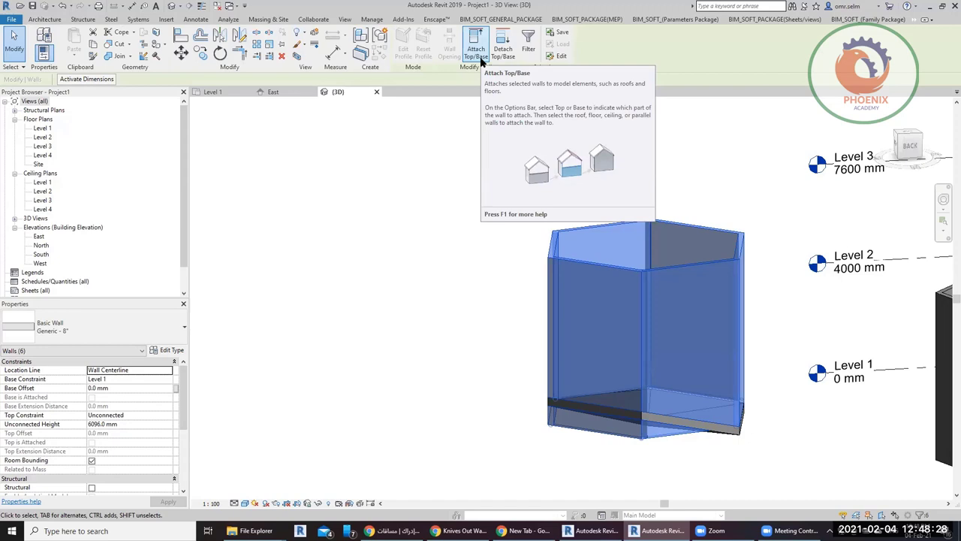
# Attach the six selected hexagon walls to the sloped floor slab.
pyautogui.click(478, 51)
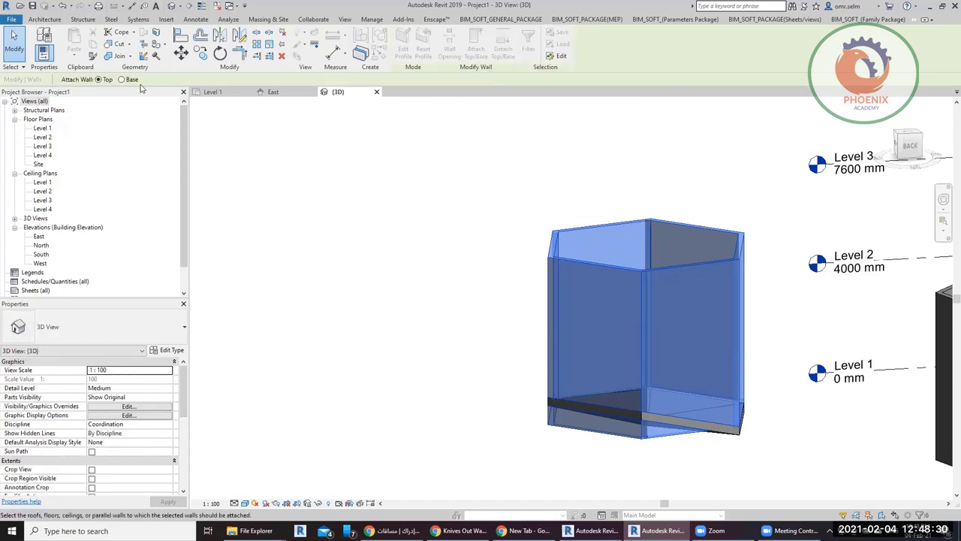
pyautogui.click(721, 417)
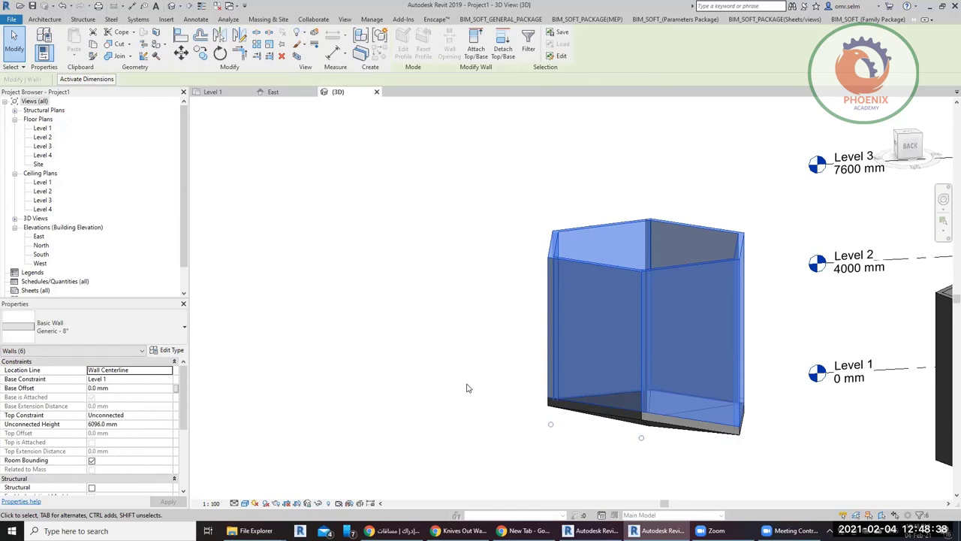
pyautogui.click(508, 386)
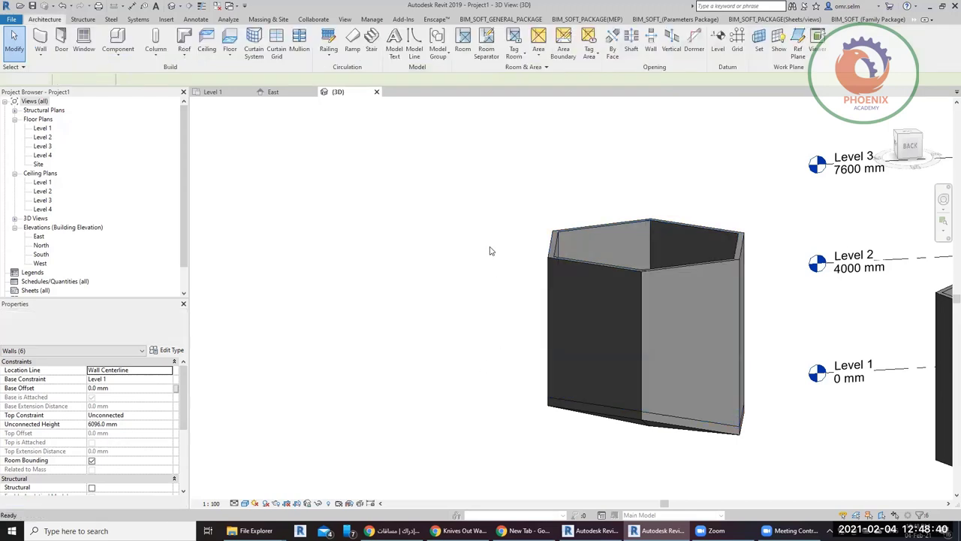
# Return to the Level 1 floor plan and end the active command.
pyautogui.doubleClick(42, 128)
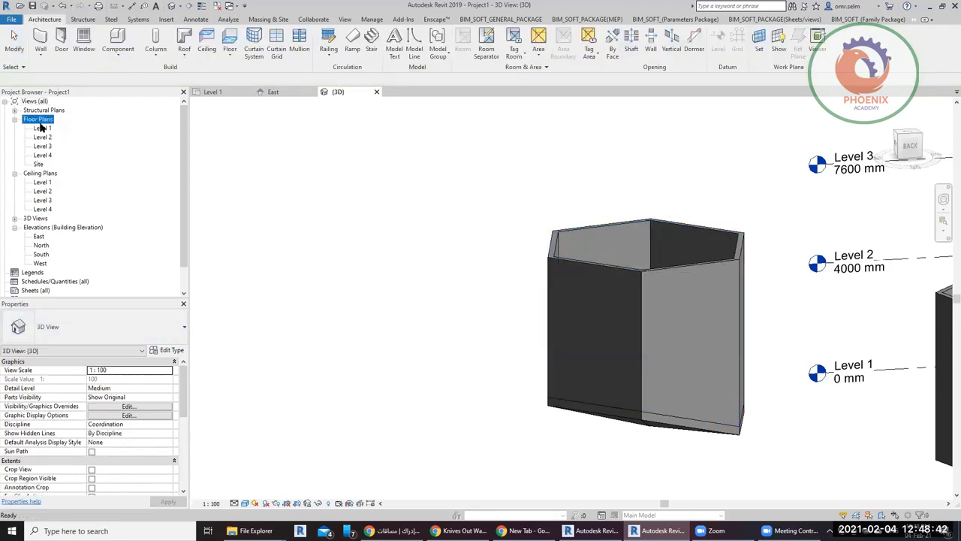
pyautogui.scroll(-3, 443, 323)
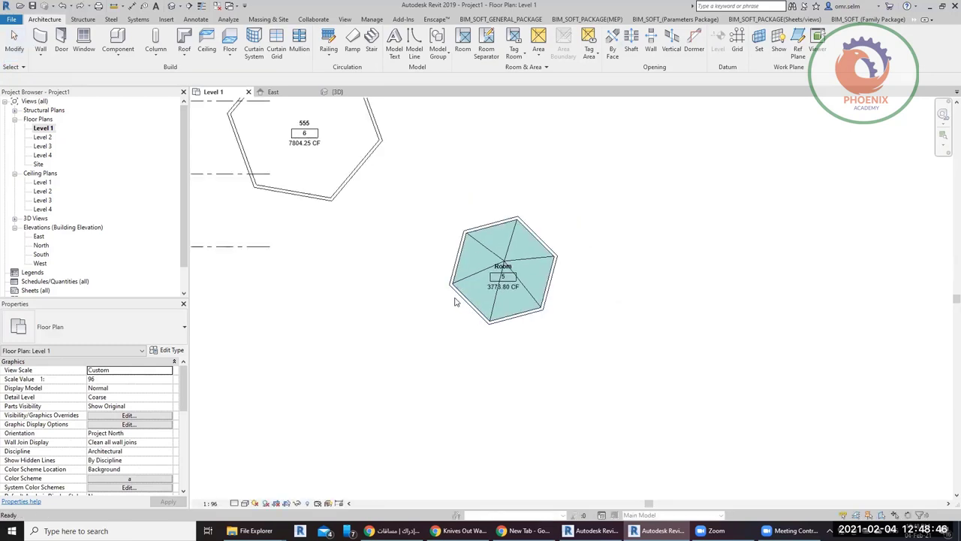
pyautogui.scroll(2, 455, 302)
pyautogui.scroll(1, 455, 301)
pyautogui.press('Escape')
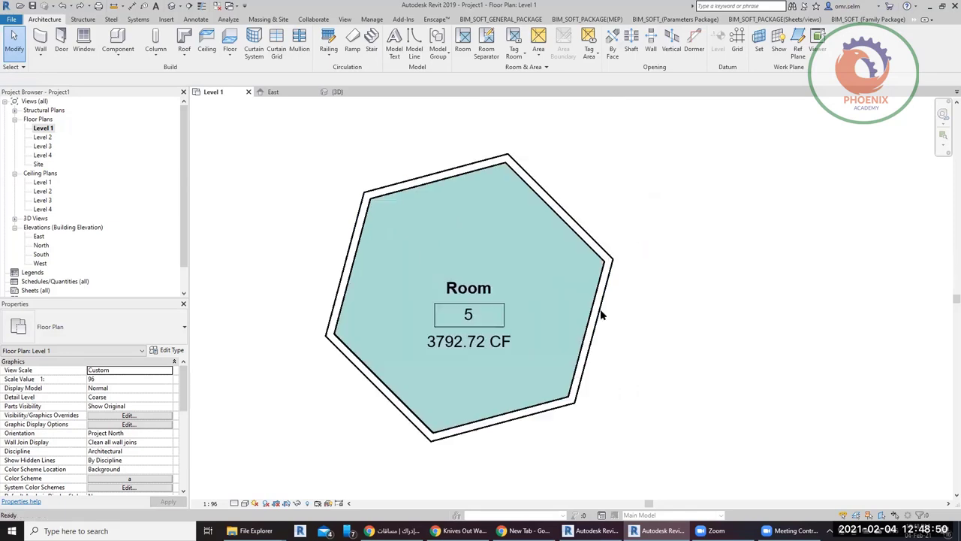
# Lower the hexagon floor's right-side edges to -500 mm, discarding a trial centre point.
pyautogui.click(576, 288)
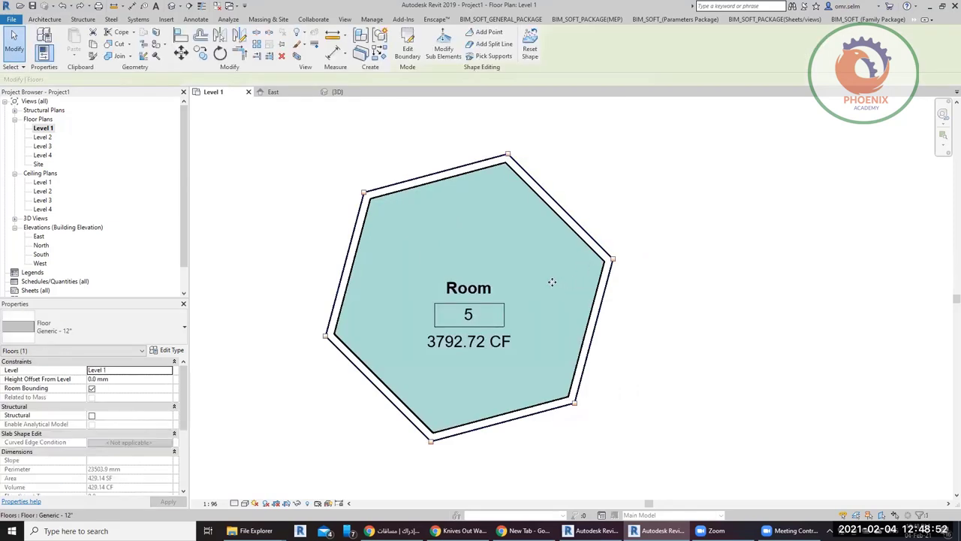
pyautogui.click(444, 51)
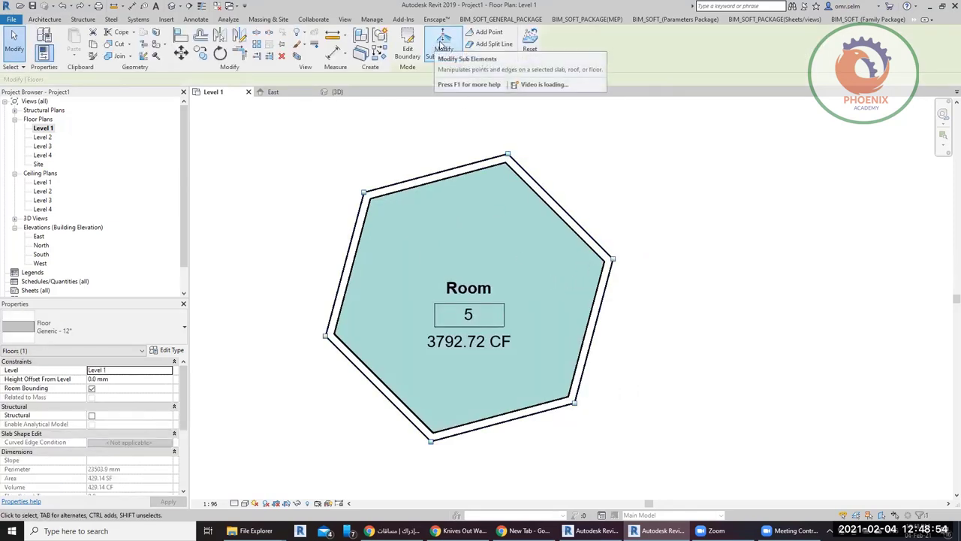
pyautogui.click(444, 53)
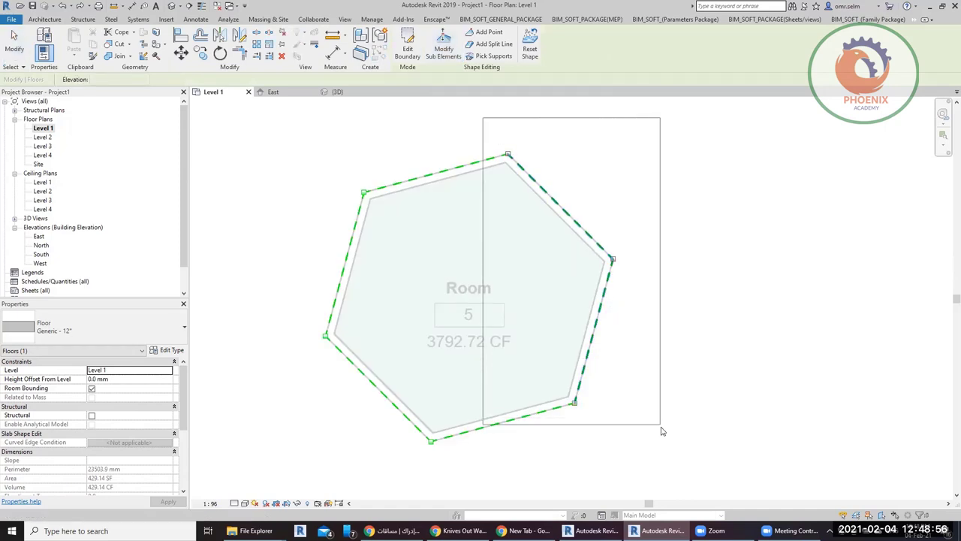
pyautogui.moveTo(483, 122); pyautogui.dragTo(667, 441)
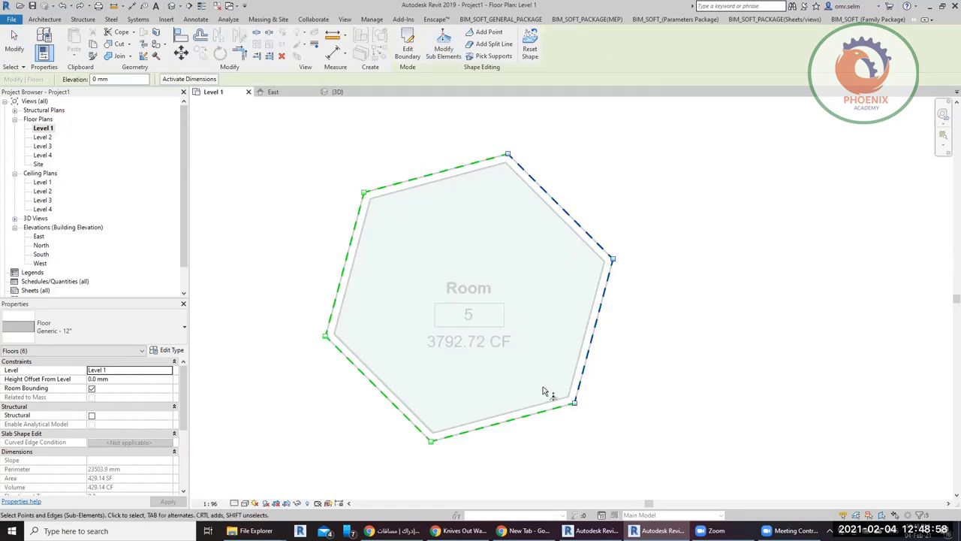
pyautogui.click(112, 78)
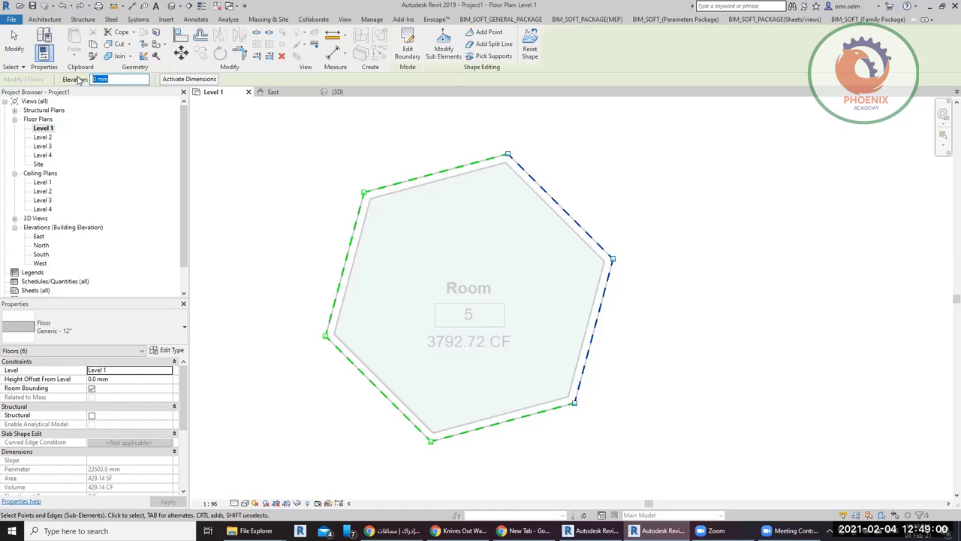
pyautogui.write('-')
pyautogui.write('500')
pyautogui.press('Return')
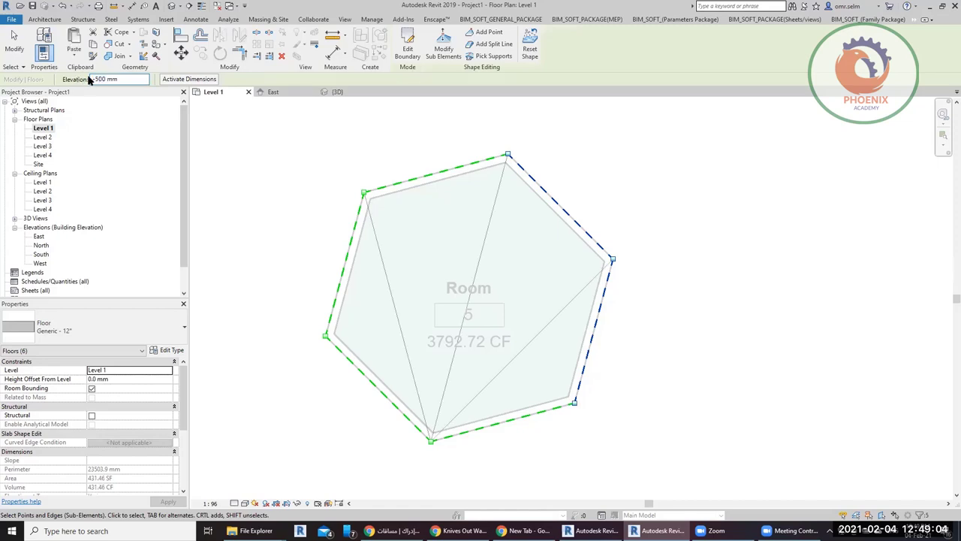
pyautogui.click(492, 34)
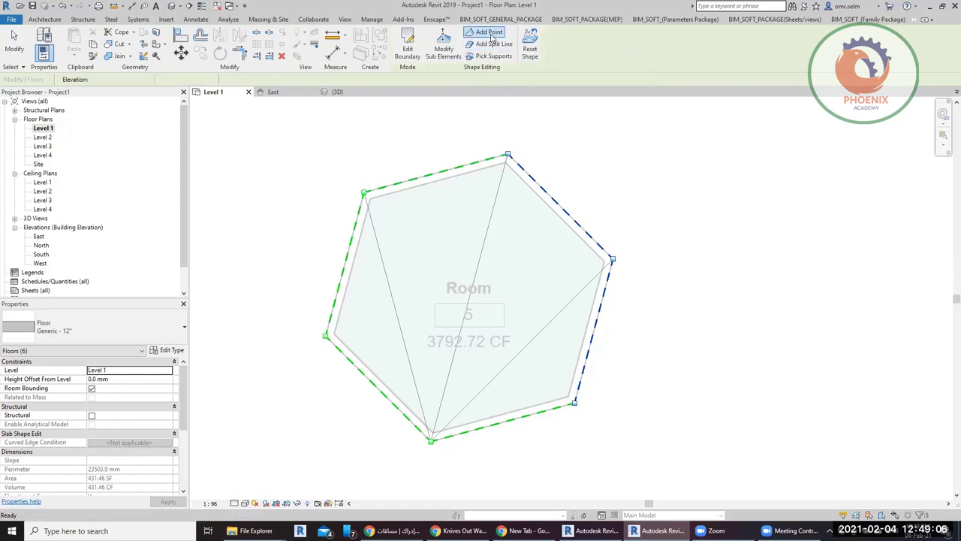
pyautogui.click(426, 289)
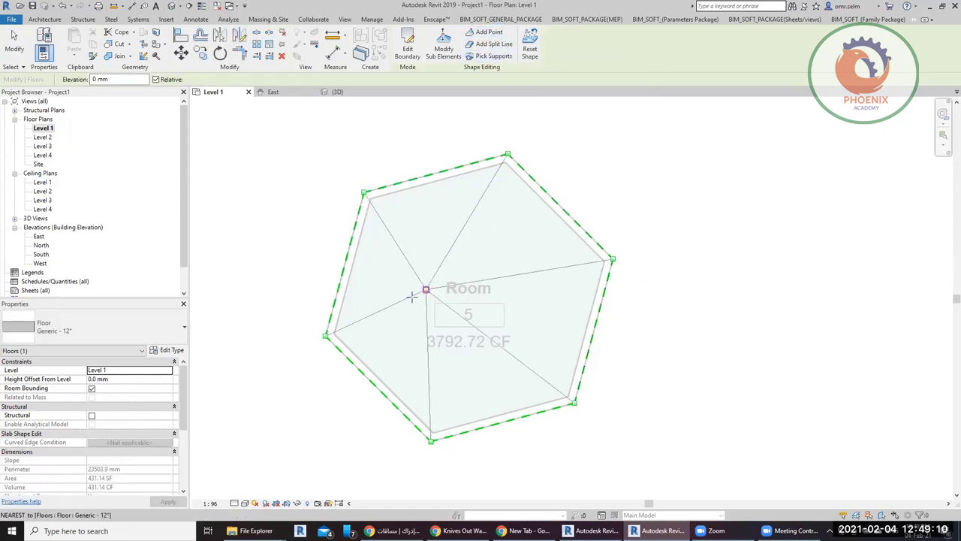
pyautogui.hotkey('ctrl', 'z')
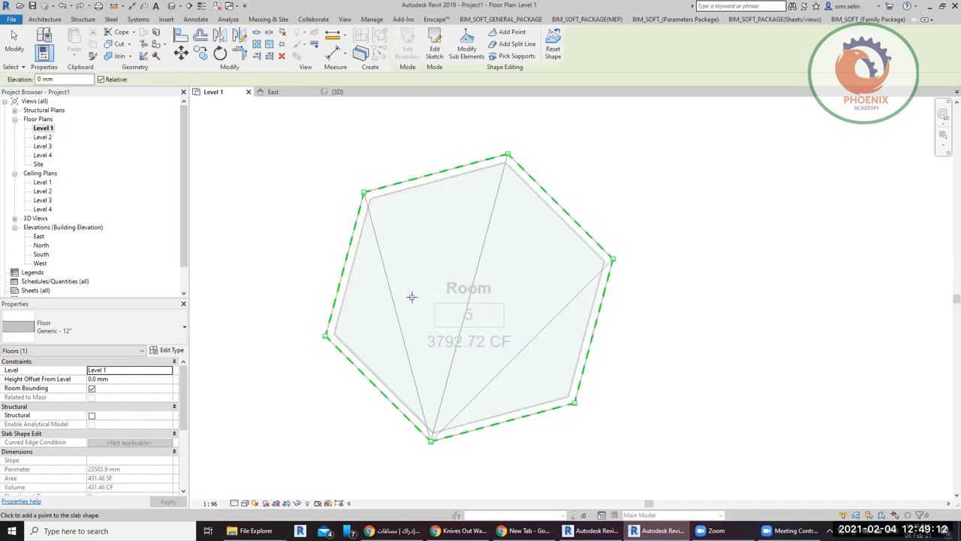
pyautogui.press('Escape')
pyautogui.press('Escape')
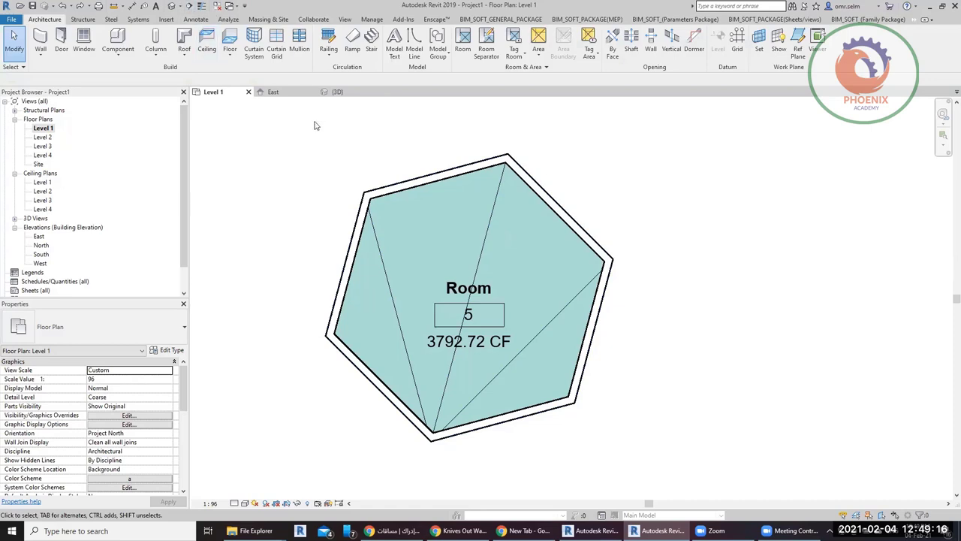
# Isolate the hexagonal room with a Selection Box 3D view in Shaded visual style.
pyautogui.scroll(-1, 521, 185)
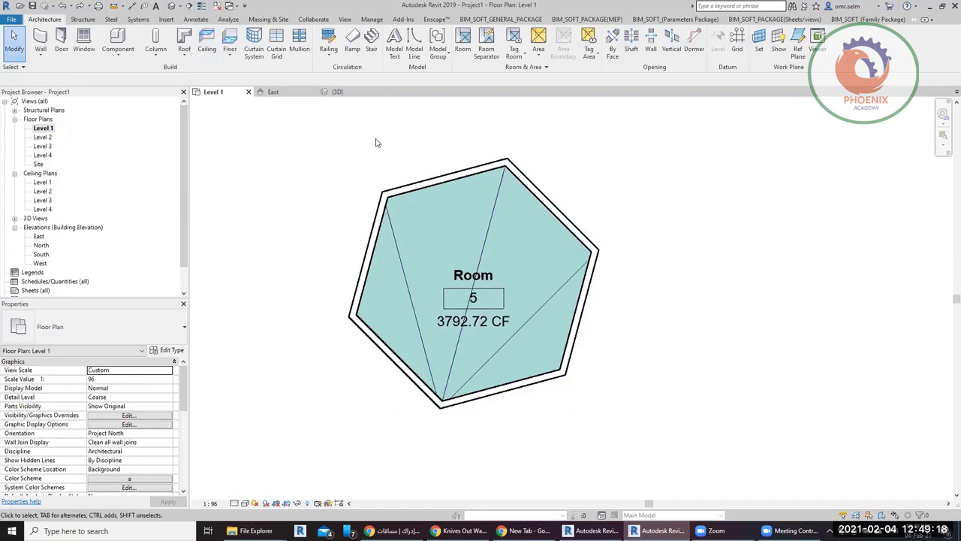
pyautogui.moveTo(343, 120); pyautogui.dragTo(624, 434)
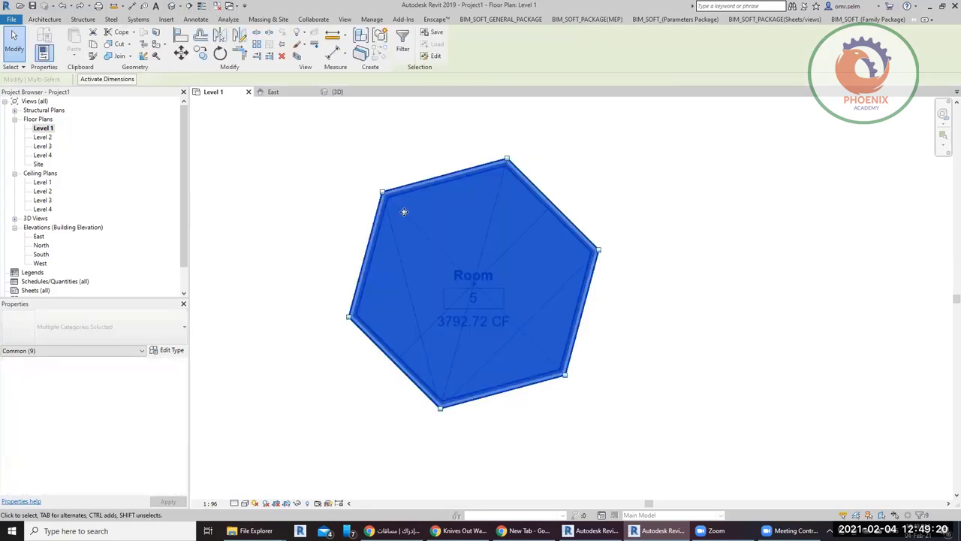
pyautogui.click(297, 58)
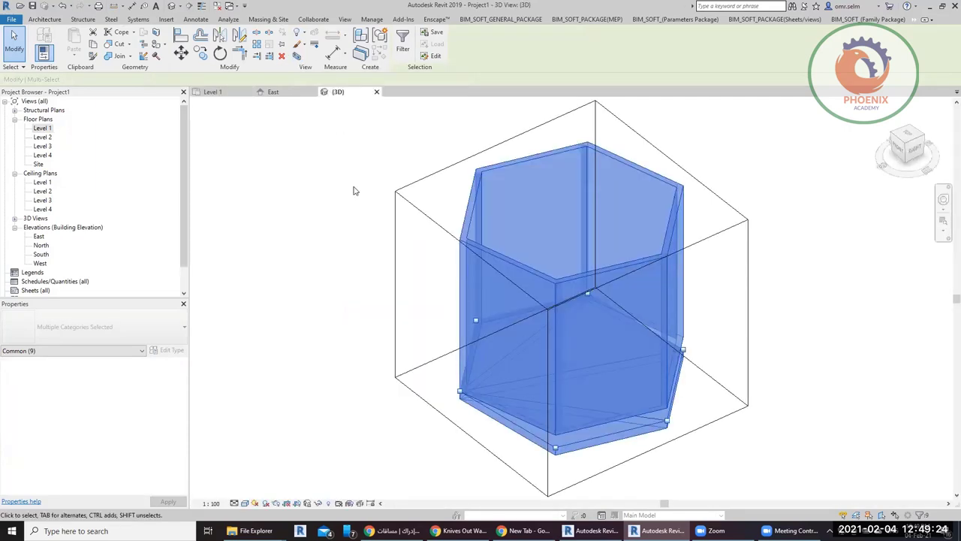
pyautogui.click(439, 254)
pyautogui.scroll(3, 658, 307)
pyautogui.scroll(2, 525, 375)
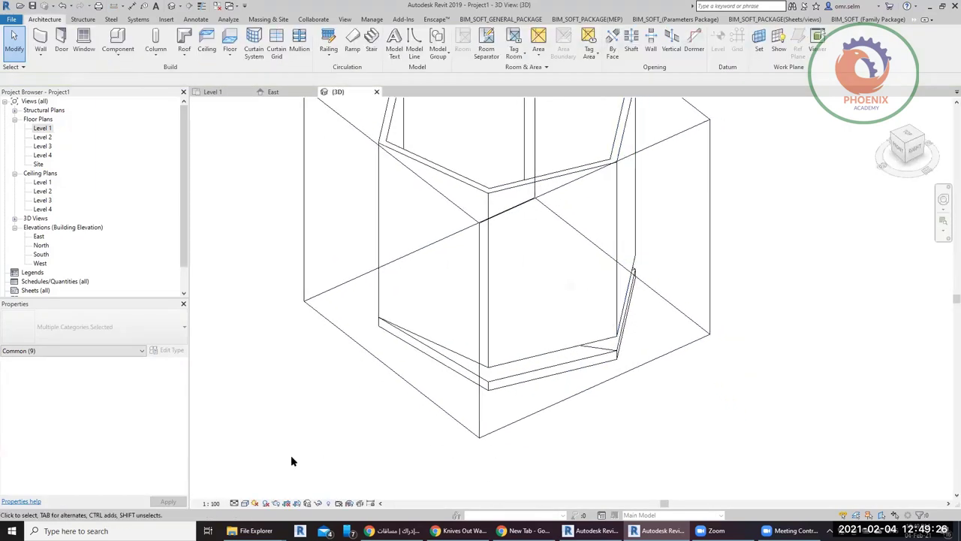
pyautogui.click(245, 503)
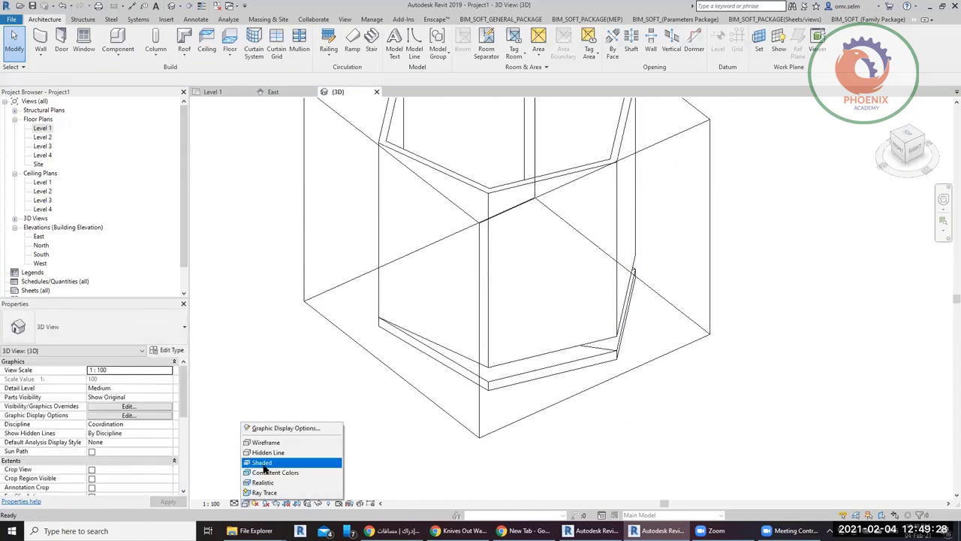
pyautogui.click(262, 463)
# Attach the bases of three hexagon walls to the sloped floor.
pyautogui.moveTo(654, 316)
pyautogui.keyDown('shift'); pyautogui.mouseDown(button='middle')
pyautogui.moveTo(637, 251)
pyautogui.moveTo(445, 201)
pyautogui.mouseUp(button='middle'); pyautogui.keyUp('shift')
pyautogui.click(469, 172)
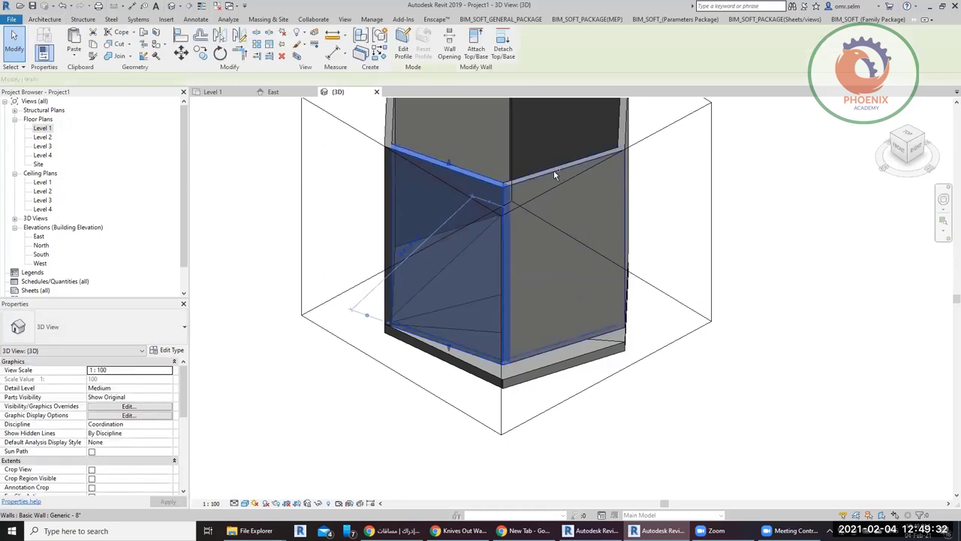
pyautogui.keyDown('ctrl'); pyautogui.click(554, 170); pyautogui.keyUp('ctrl')
pyautogui.keyDown('ctrl'); pyautogui.click(626, 225); pyautogui.keyUp('ctrl')
pyautogui.keyDown('shift'); pyautogui.moveTo(635, 228); pyautogui.dragTo(620, 241, button='middle'); pyautogui.keyUp('shift')
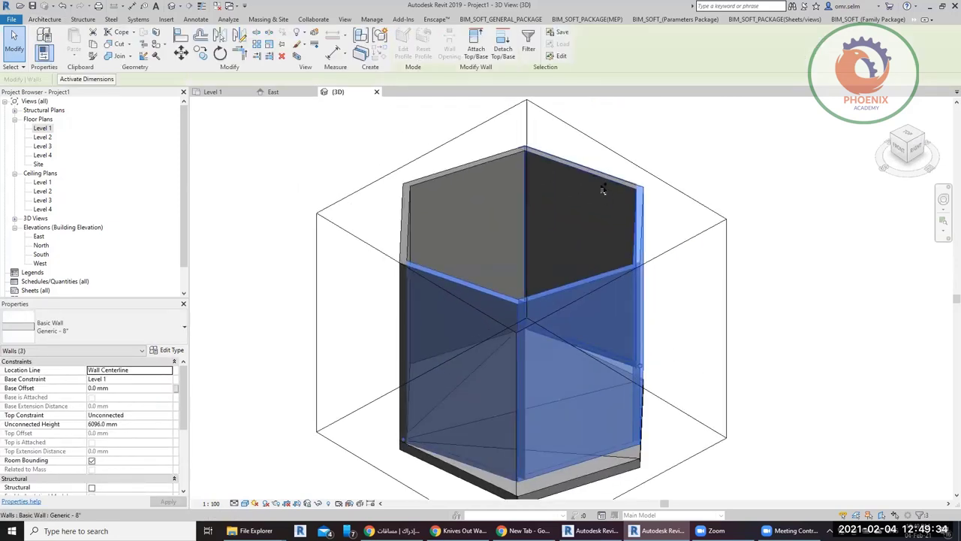
pyautogui.scroll(-3, 482, 174)
pyautogui.scroll(-1, 481, 174)
pyautogui.click(475, 49)
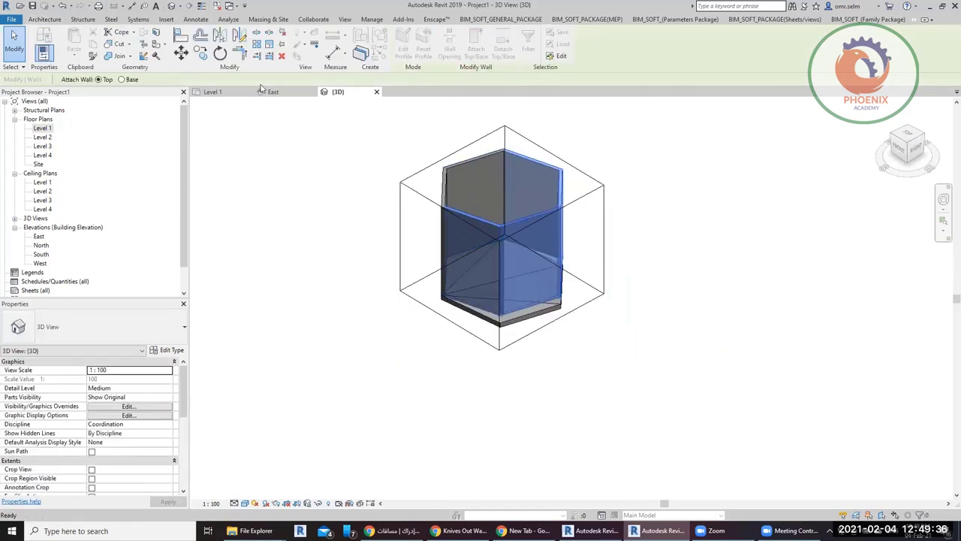
pyautogui.click(122, 79)
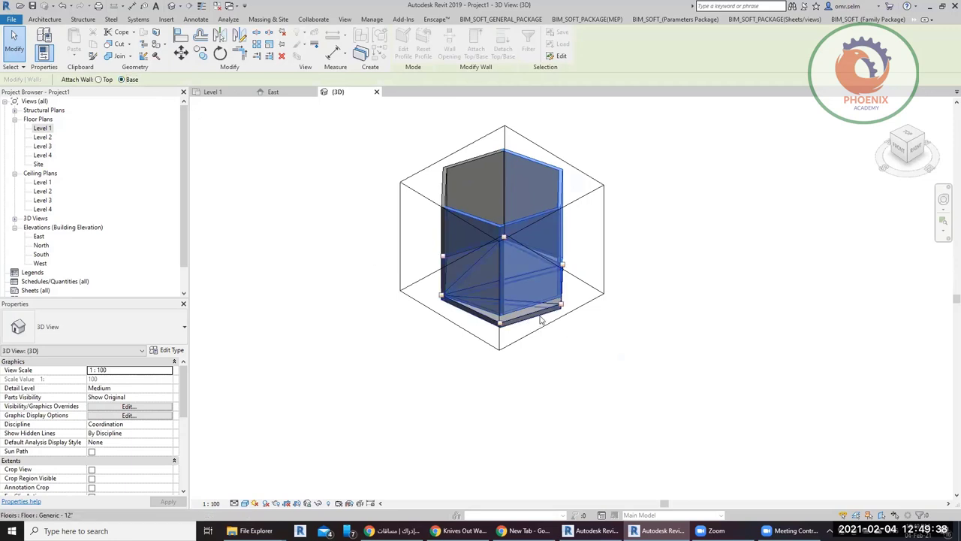
pyautogui.click(540, 319)
pyautogui.click(622, 401)
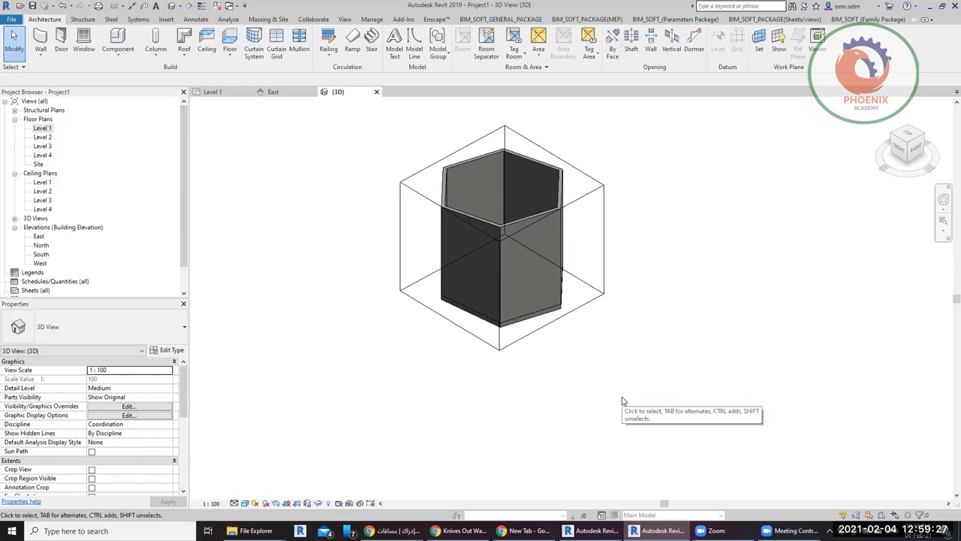
# Place 2'x4' ACT ceilings in the upper-right, L-shaped and upper hexagonal rooms, undoing the lower hexagon's.
pyautogui.doubleClick(42, 183)
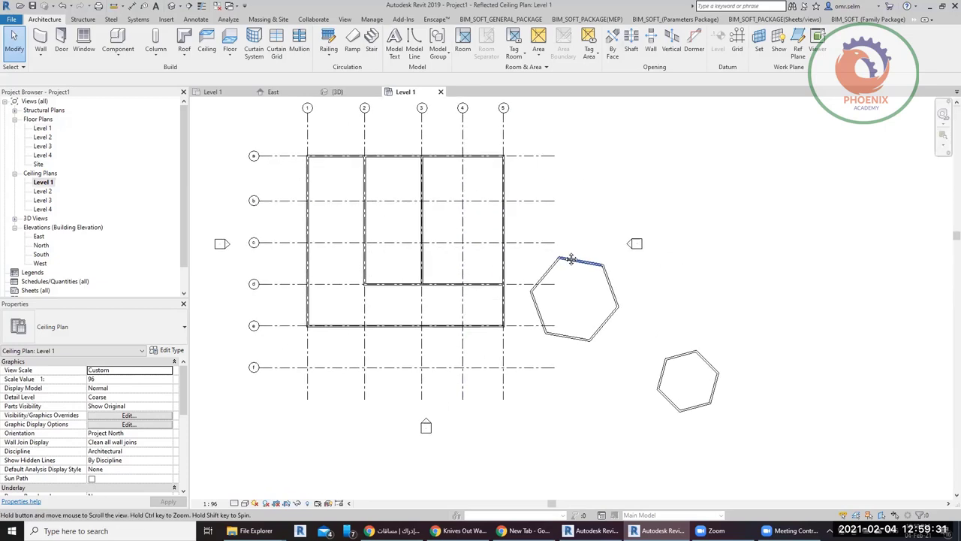
pyautogui.moveTo(570, 259); pyautogui.dragTo(550, 252, button='middle')
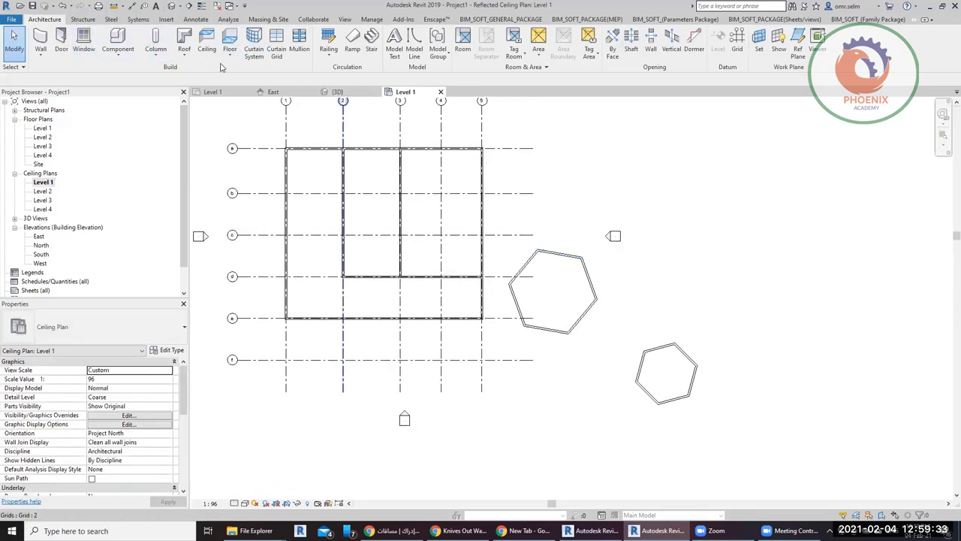
pyautogui.click(206, 46)
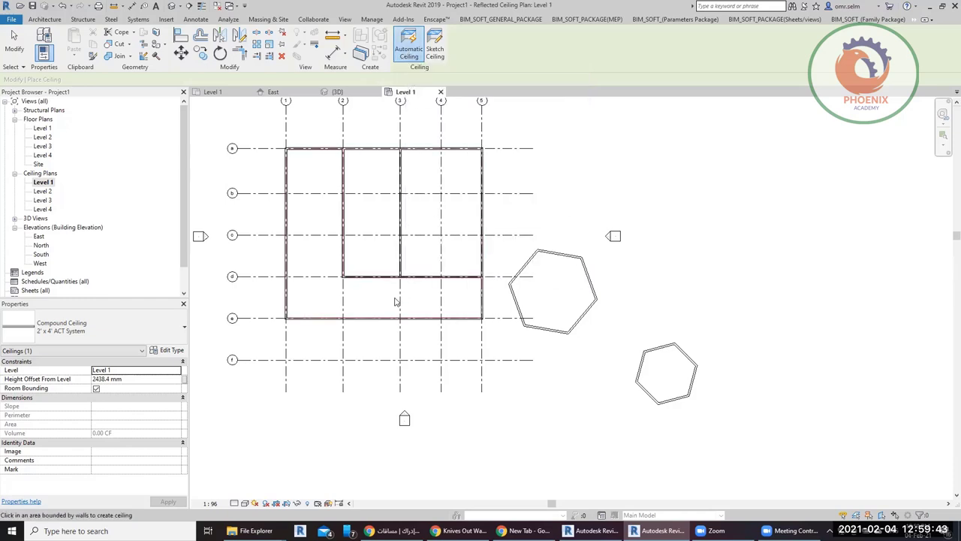
pyautogui.click(412, 218)
pyautogui.click(369, 293)
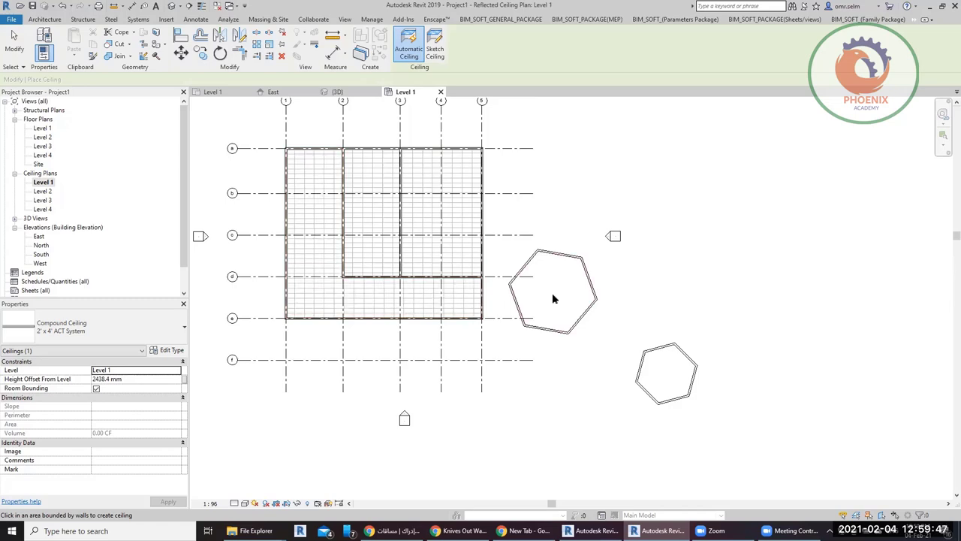
pyautogui.click(552, 298)
pyautogui.click(644, 368)
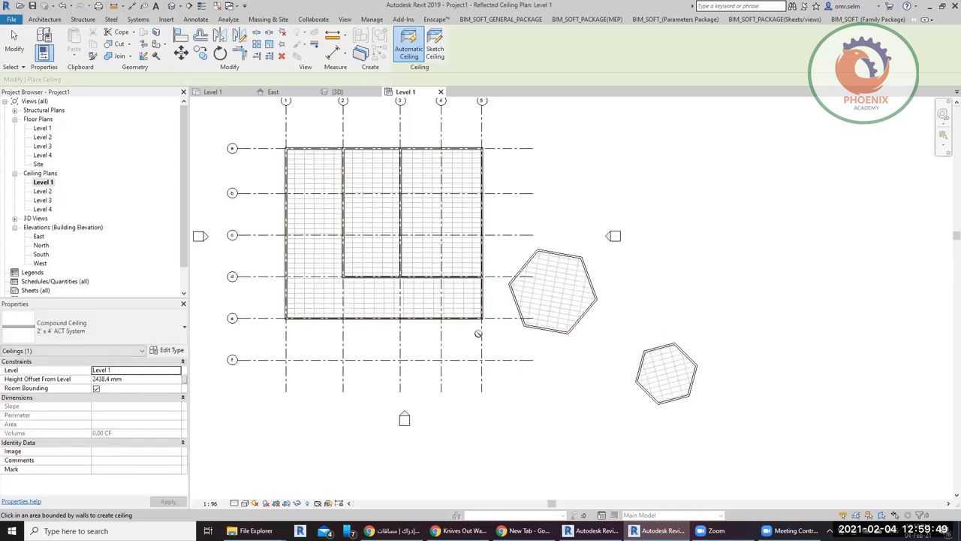
pyautogui.hotkey('ctrl', 'z')
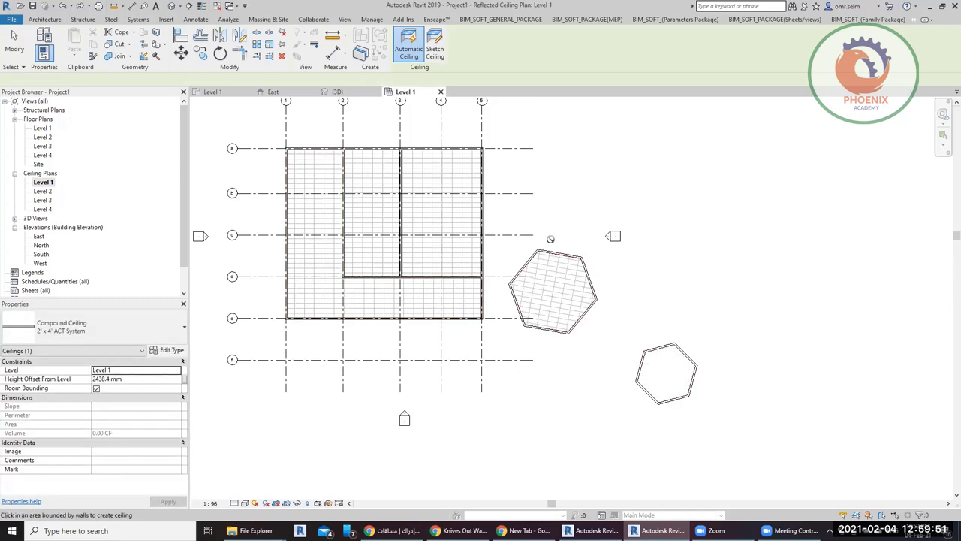
# Start a ceiling boundary sketch and pick the small hexagon's walls one by one.
pyautogui.click(435, 49)
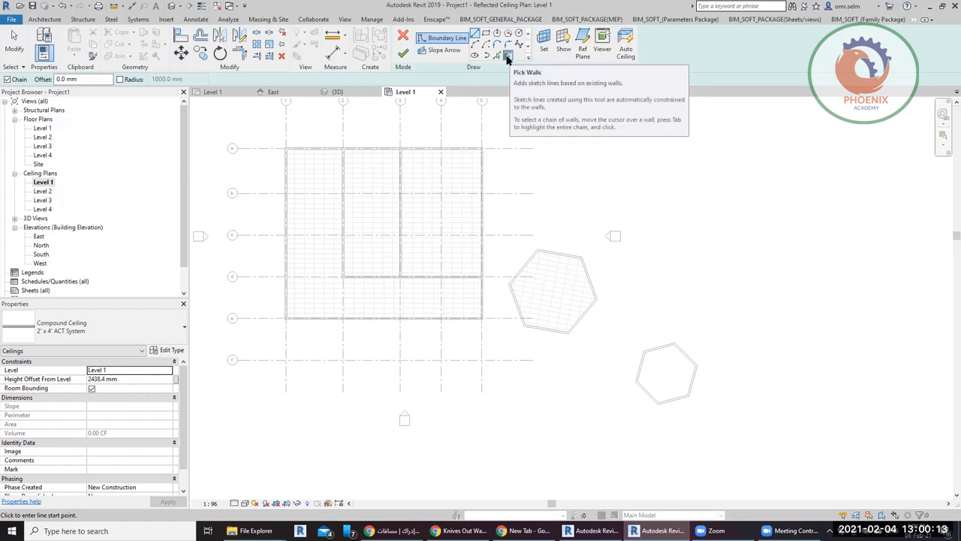
pyautogui.click(507, 60)
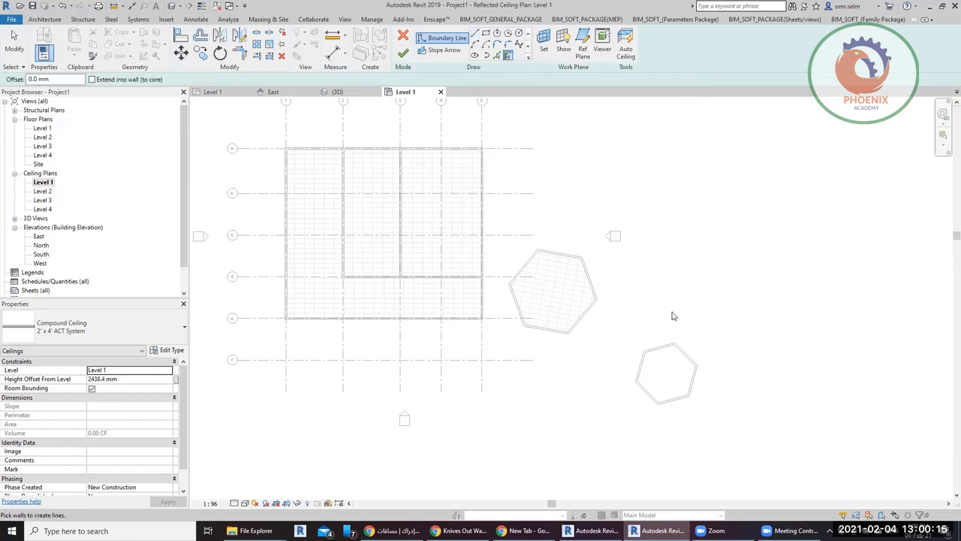
pyautogui.scroll(3, 676, 331)
pyautogui.click(717, 390)
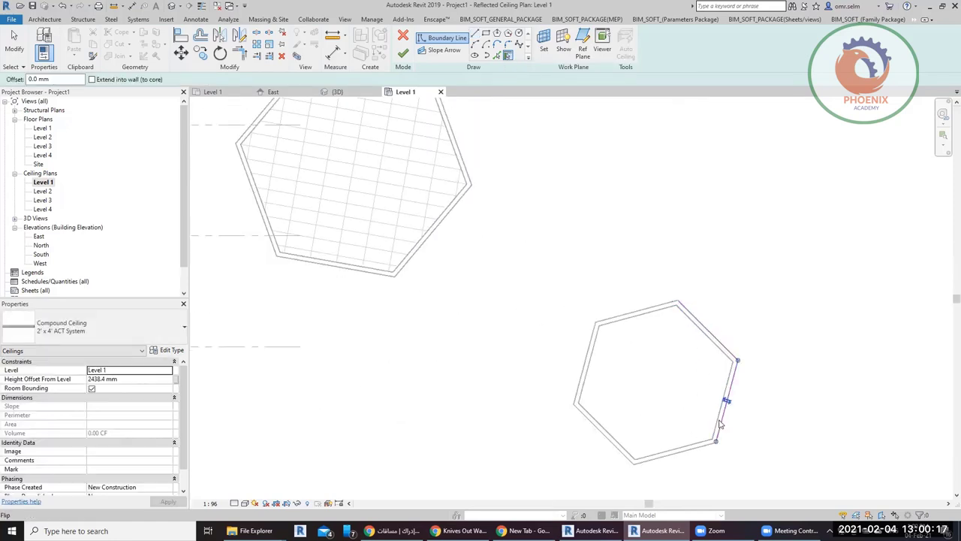
pyautogui.click(728, 406)
pyautogui.click(672, 454)
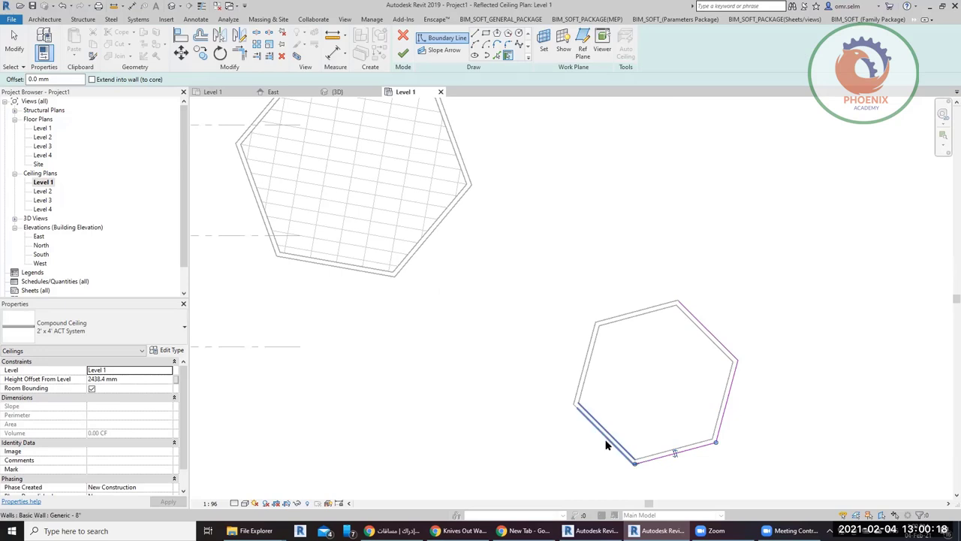
pyautogui.click(590, 346)
pyautogui.click(643, 312)
pyautogui.press('Escape')
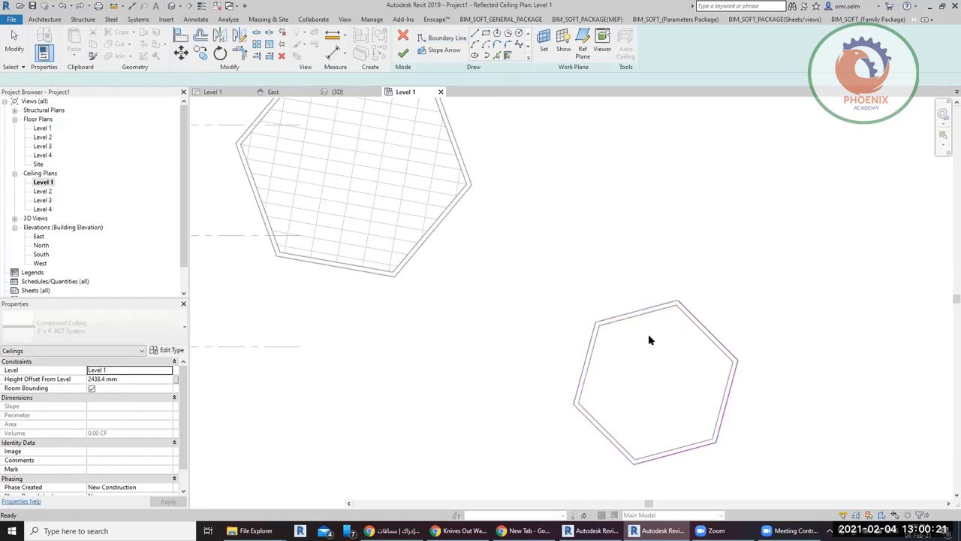
# Pick the whole hexagon wall chain as the boundary and finish the 379.27 SF ACT ceiling.
pyautogui.press('Return')
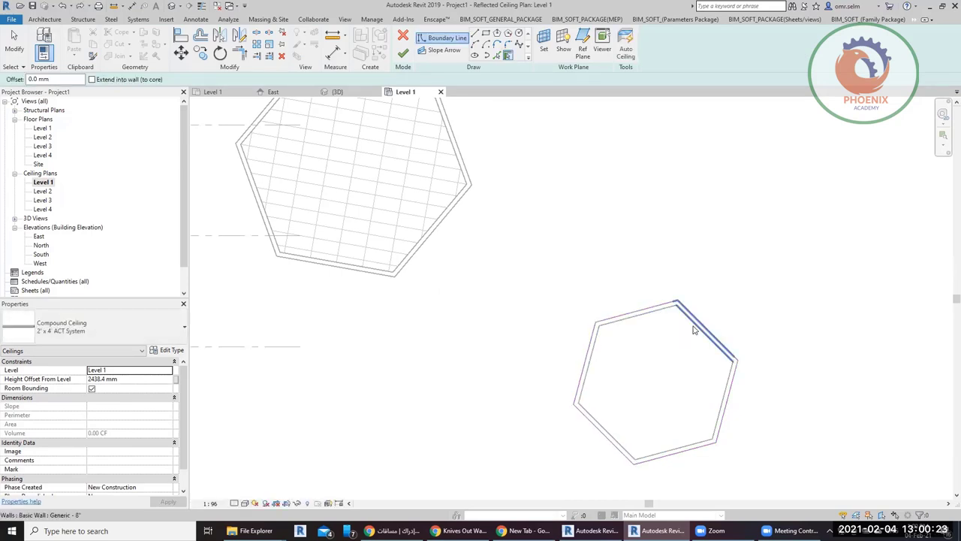
pyautogui.press('Tab')
pyautogui.click(699, 326)
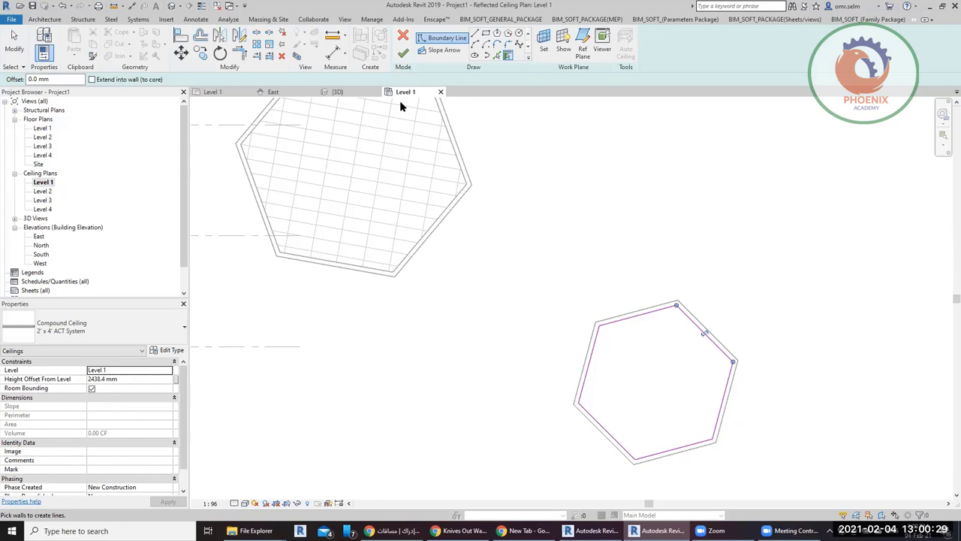
pyautogui.click(405, 54)
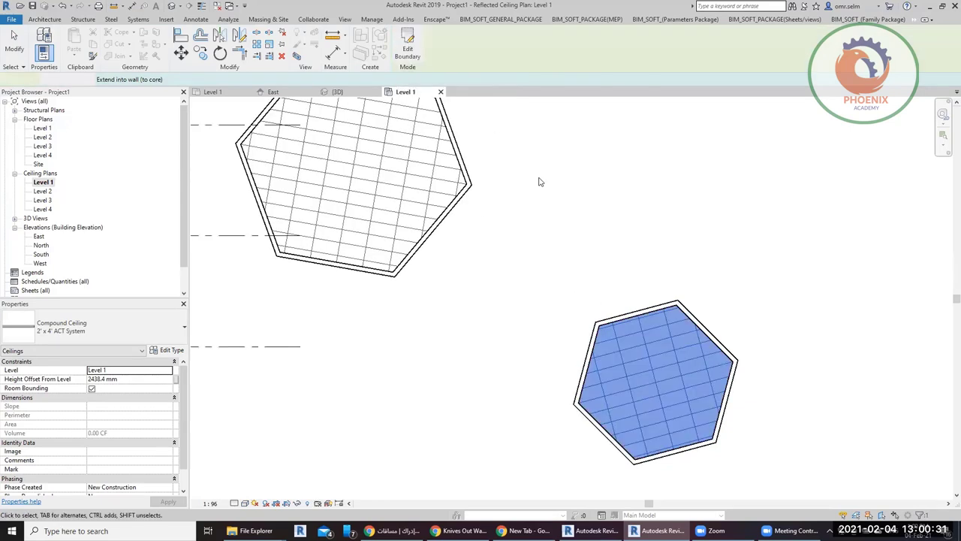
# Set the hexagon ceiling's Height Offset From Level to 2200 mm.
pyautogui.click(761, 307)
pyautogui.click(664, 370)
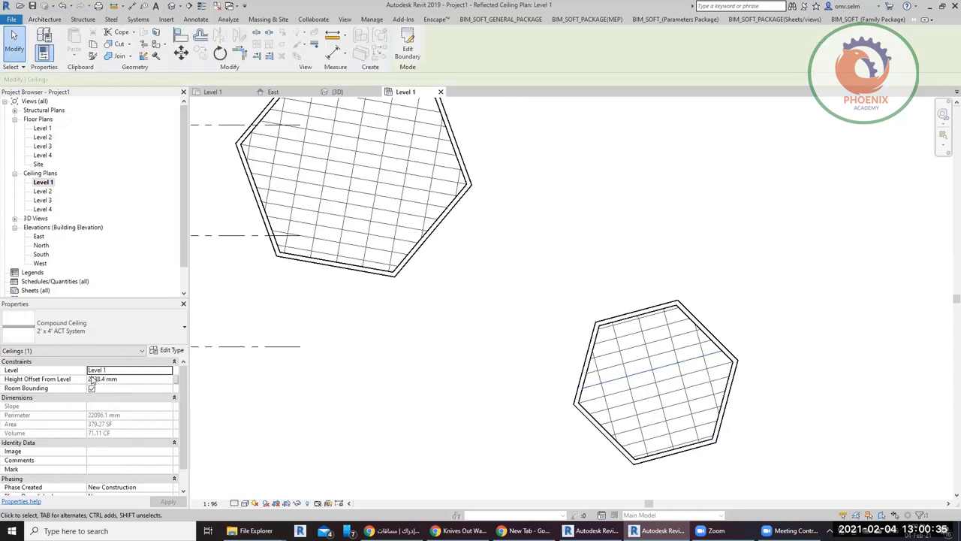
pyautogui.click(124, 379)
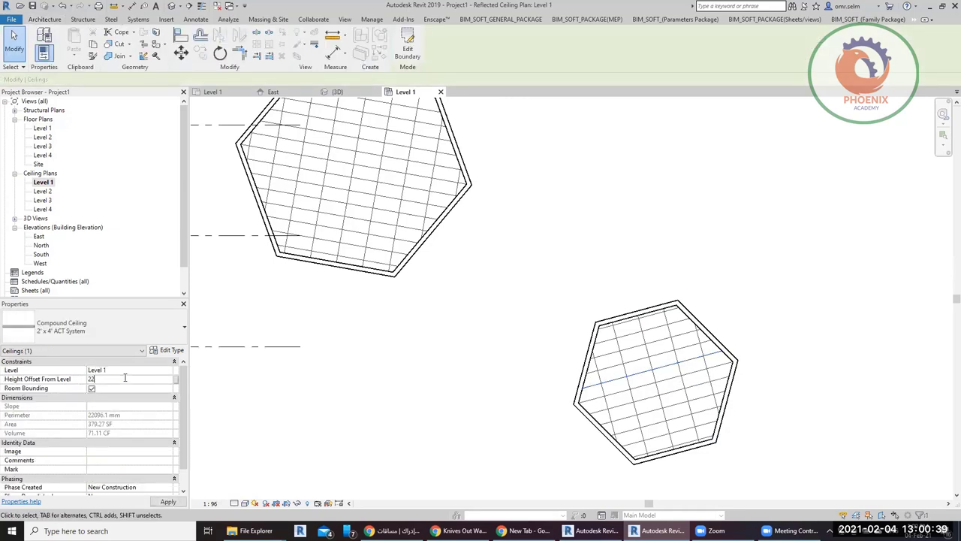
pyautogui.write('2200')
pyautogui.press('Return')
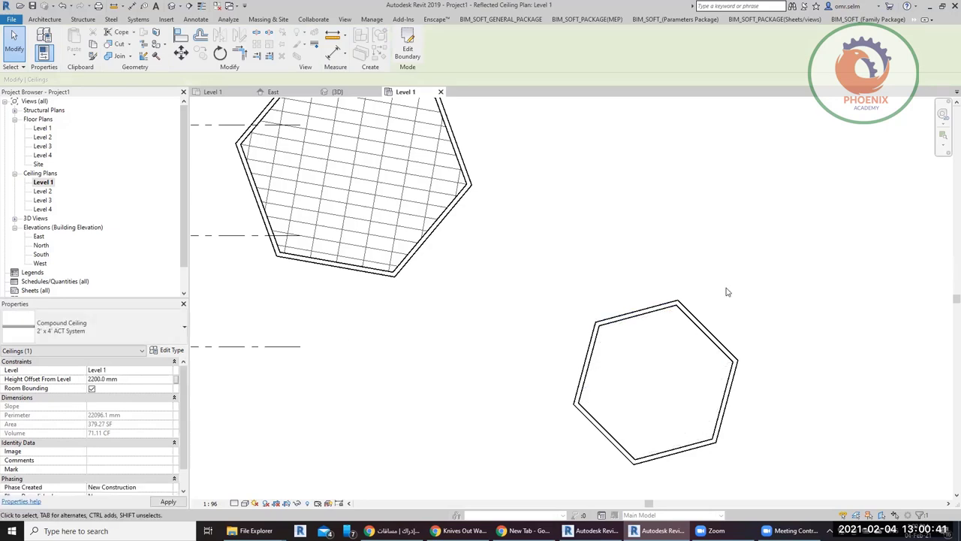
# Select the lower rectangular ceiling and highlight one of its horizontal grid lines.
pyautogui.click(572, 283)
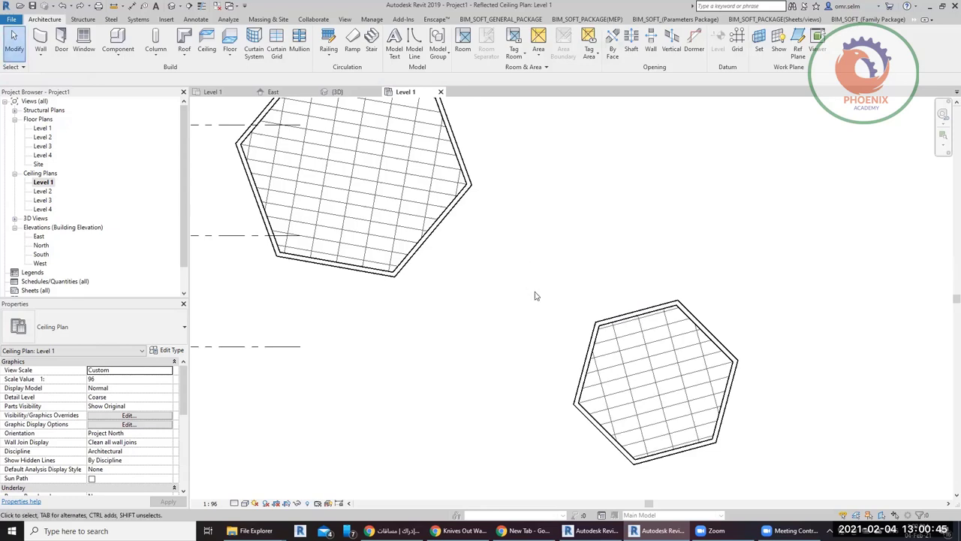
pyautogui.moveTo(359, 252); pyautogui.dragTo(710, 338, button='middle')
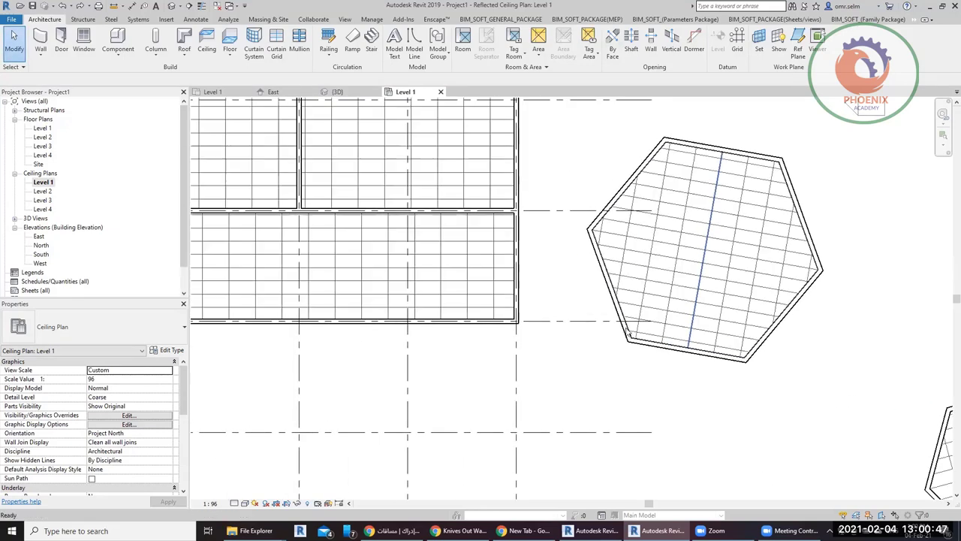
pyautogui.click(470, 248)
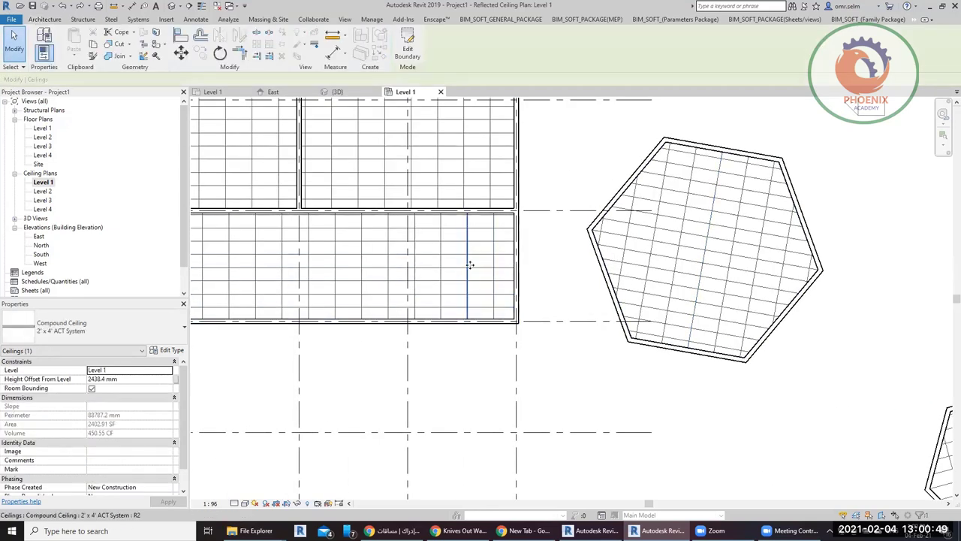
pyautogui.press('Left')
pyautogui.press('Left')
pyautogui.press('Left')
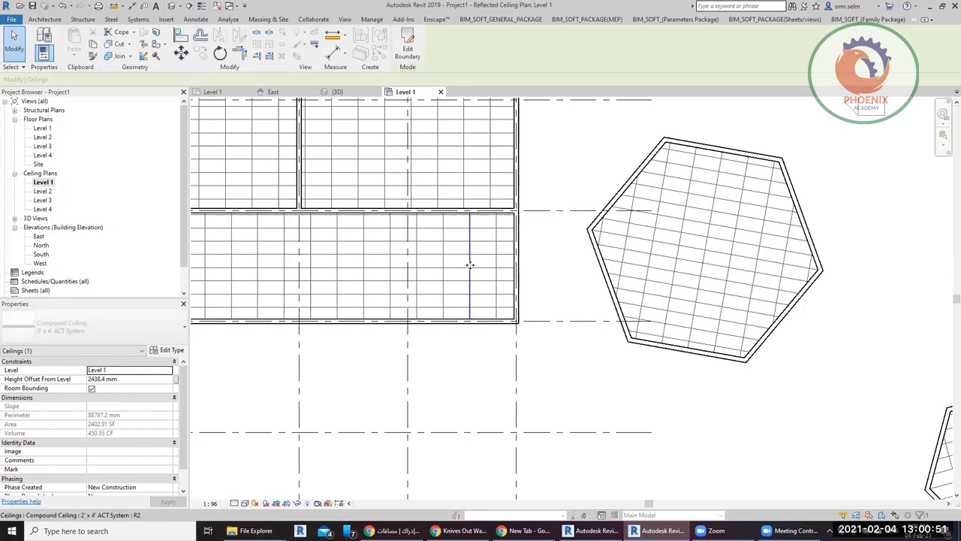
pyautogui.press('Left')
pyautogui.press('Left')
pyautogui.press('Left')
pyautogui.press('Left')
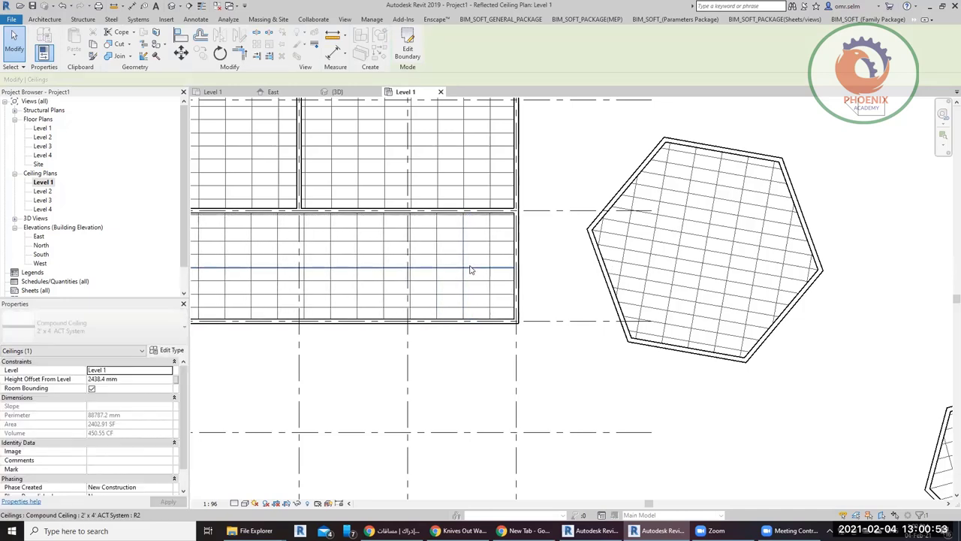
pyautogui.press('Left')
pyautogui.press('Left')
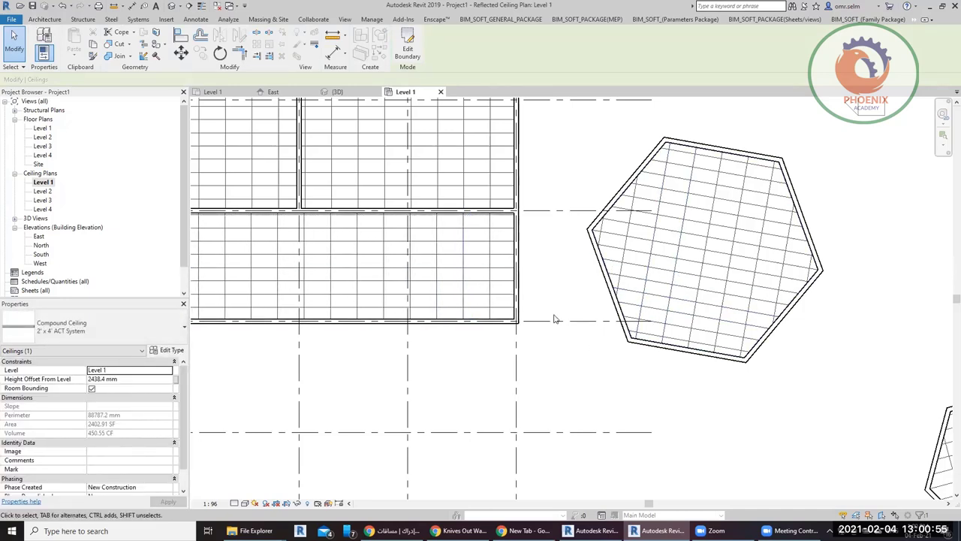
pyautogui.scroll(2, 450, 323)
pyautogui.scroll(2, 516, 275)
pyautogui.moveTo(516, 275); pyautogui.dragTo(585, 272, button='middle')
pyautogui.press('Escape')
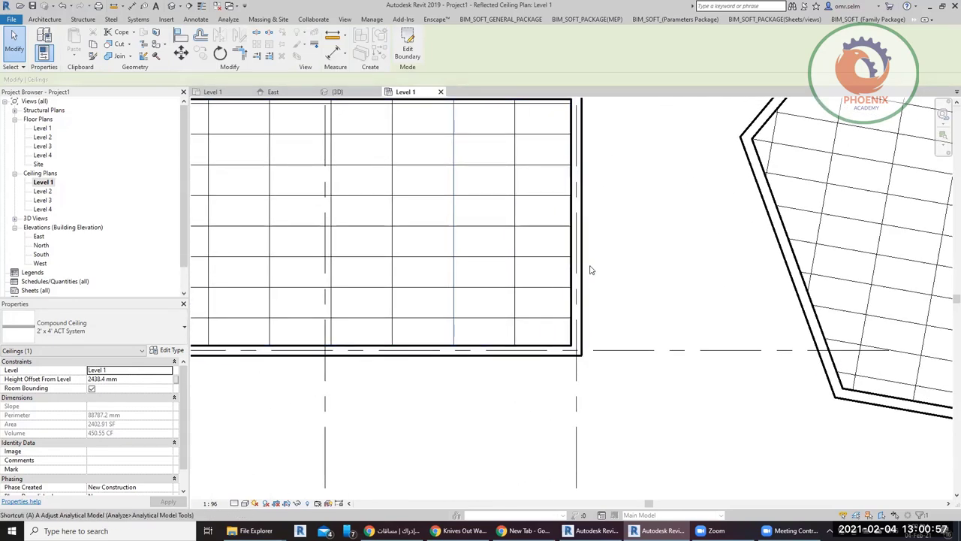
# Align the lower ceiling's grid lines to the right and bottom wall faces, locking the bottom one.
pyautogui.press('a')
pyautogui.press('l')
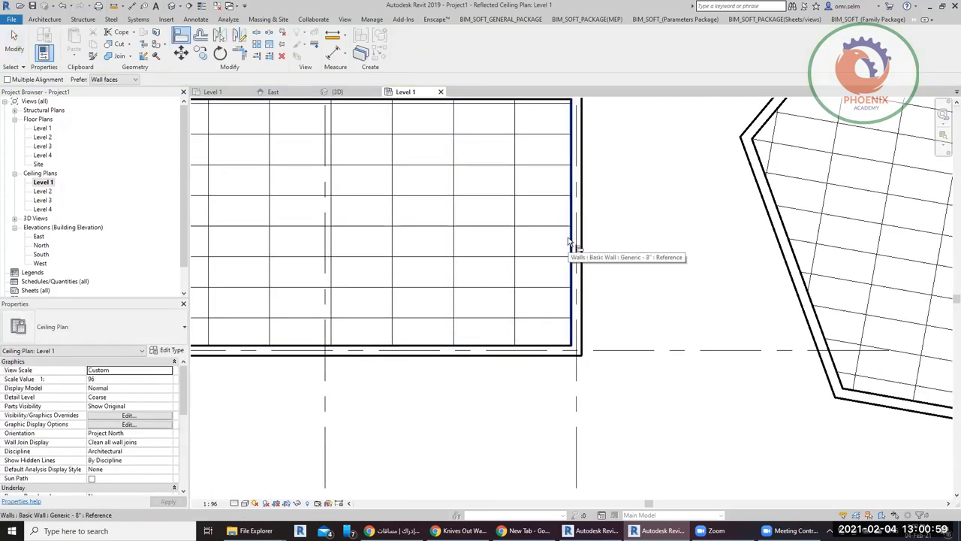
pyautogui.click(569, 241)
pyautogui.click(516, 248)
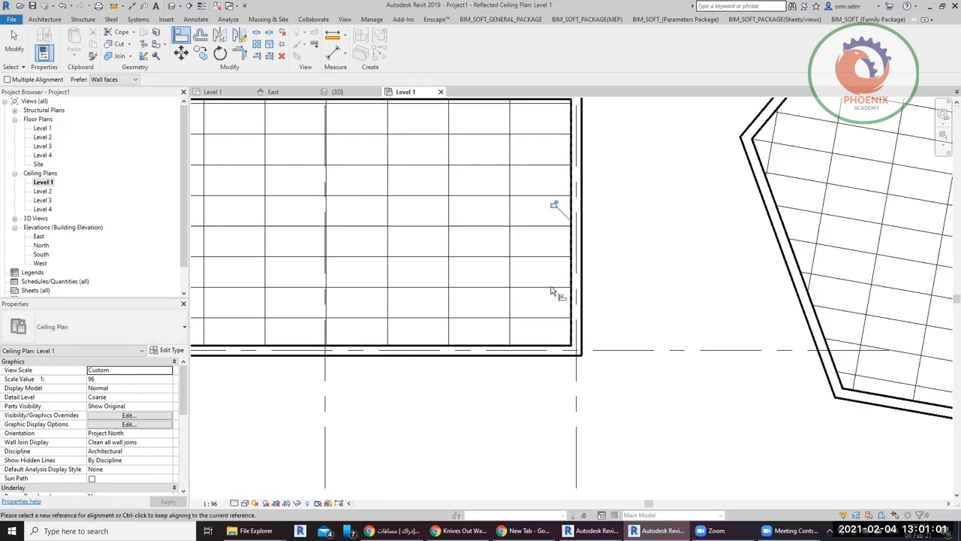
pyautogui.click(532, 347)
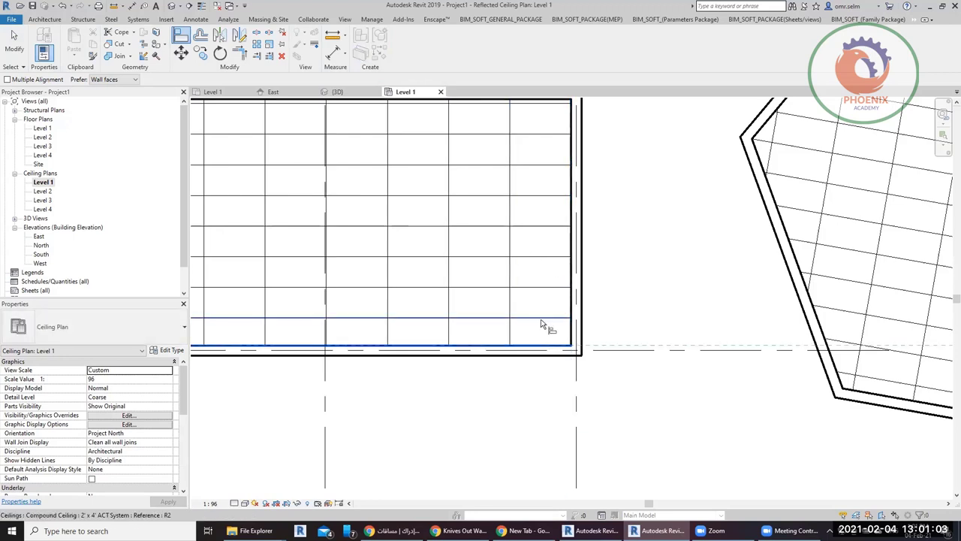
pyautogui.click(537, 348)
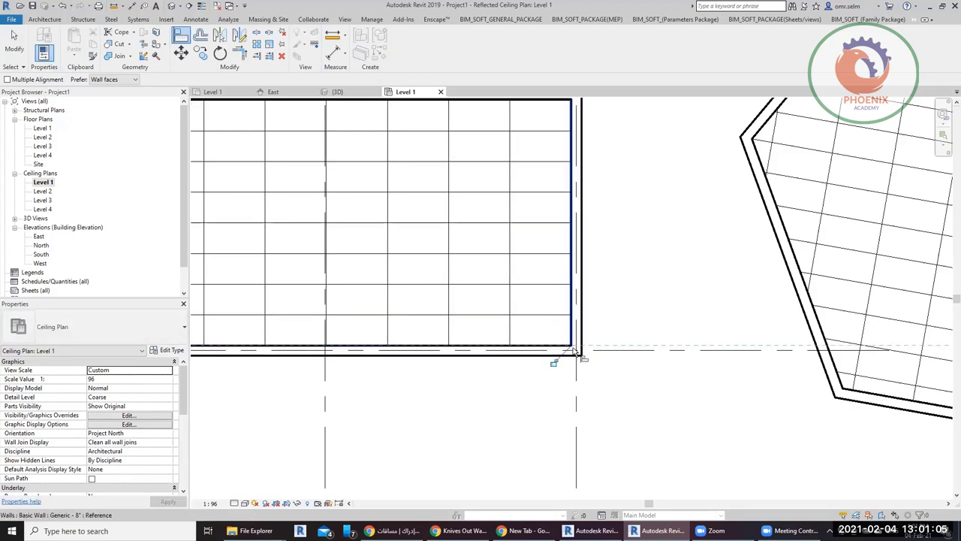
pyautogui.click(549, 350)
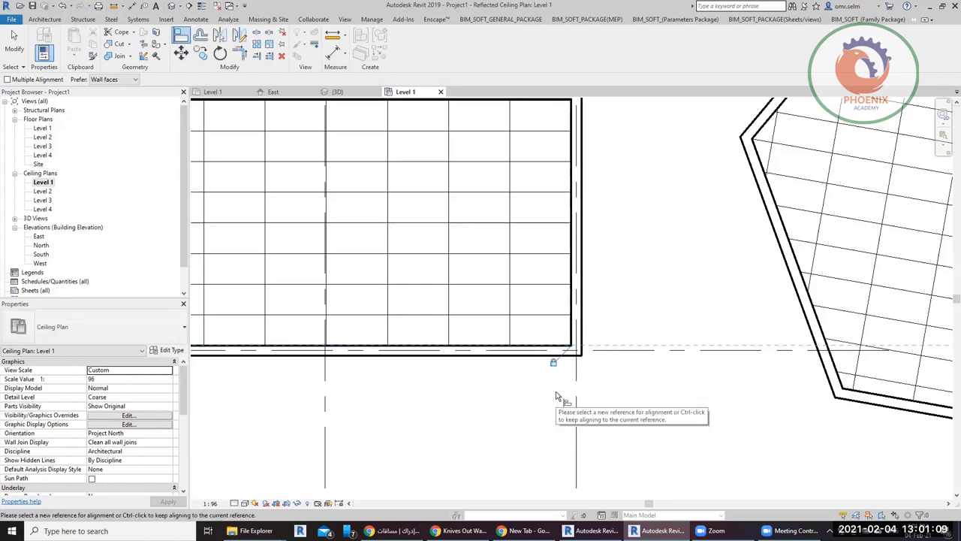
# Exit Align and undo the ceiling edits and placed ceilings.
pyautogui.scroll(-3, 507, 330)
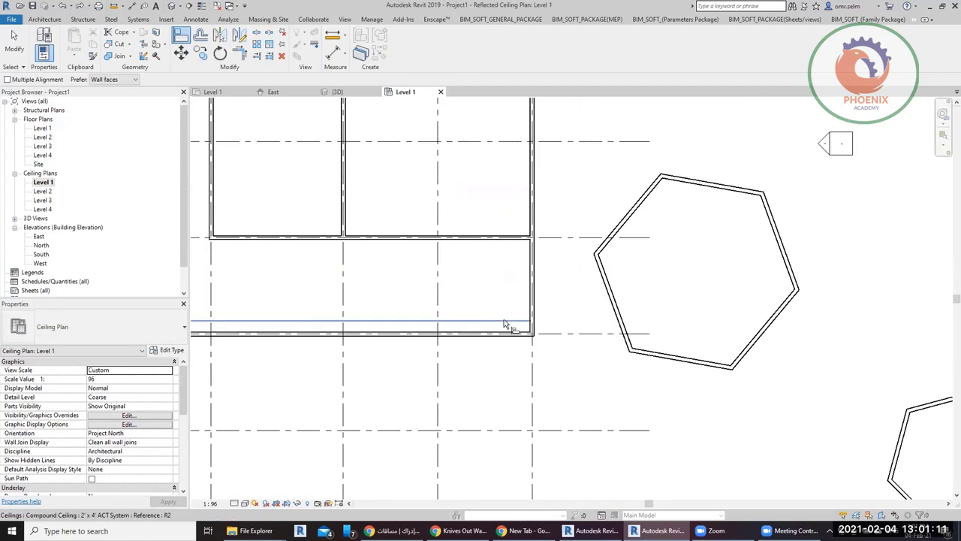
pyautogui.scroll(-2, 504, 319)
pyautogui.press('Escape')
pyautogui.scroll(5, 730, 255)
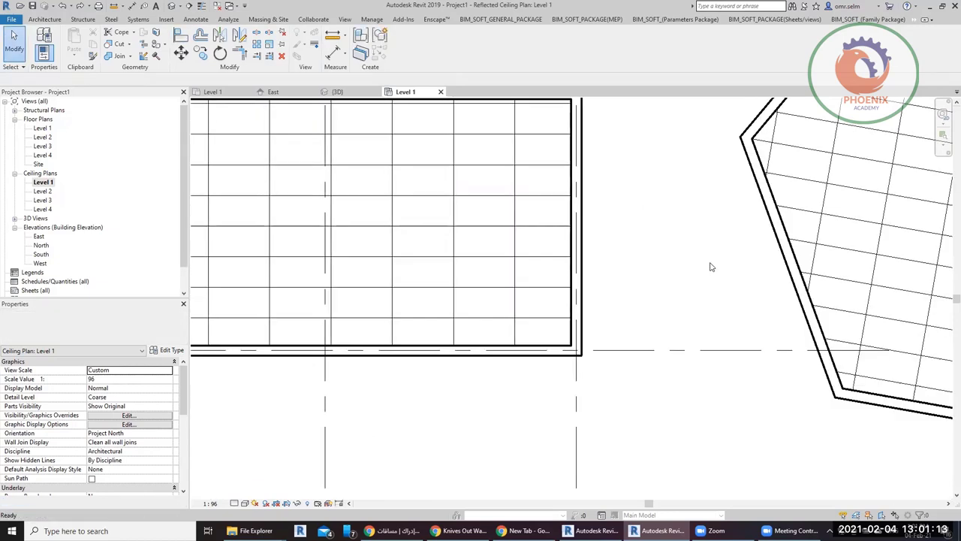
pyautogui.scroll(-4, 711, 267)
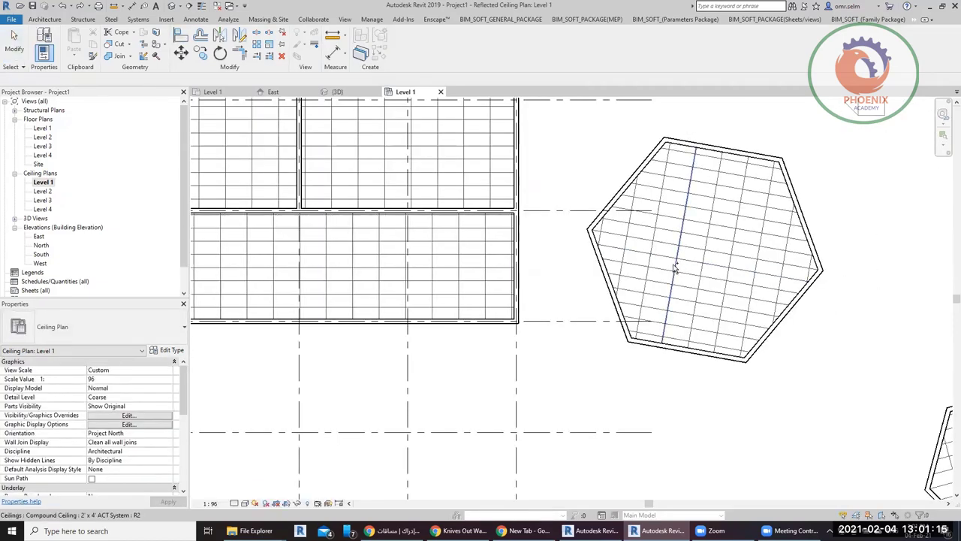
pyautogui.hotkey('ctrl', 'z')
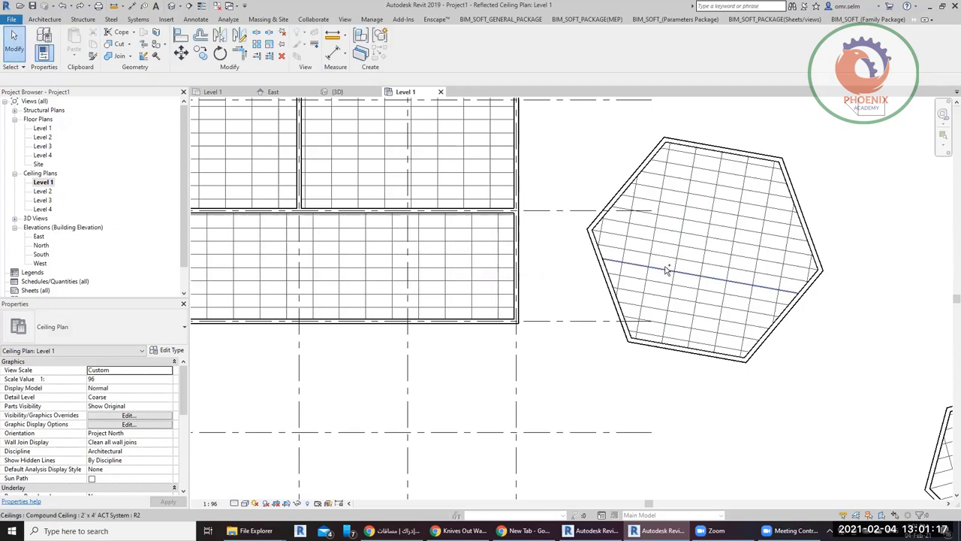
pyautogui.hotkey('ctrl', 'z')
pyautogui.hotkey('ctrl', 'z')
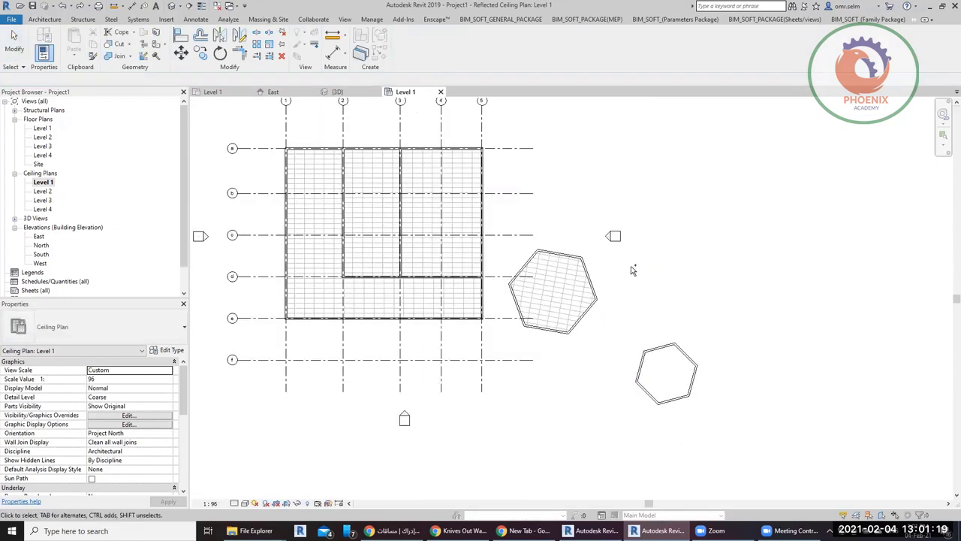
pyautogui.hotkey('ctrl', 'z')
pyautogui.hotkey('ctrl', 'z')
pyautogui.hotkey('ctrl', 'z')
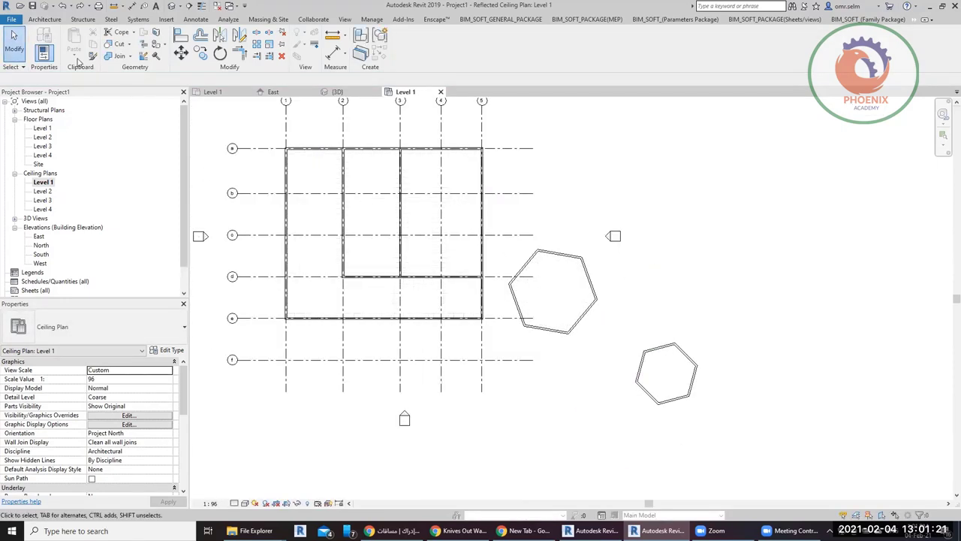
# Place 2' x 4' ACT ceilings in the L-shaped bay and upper rooms, cancelling an accidental Curtain Grid.
pyautogui.click(45, 20)
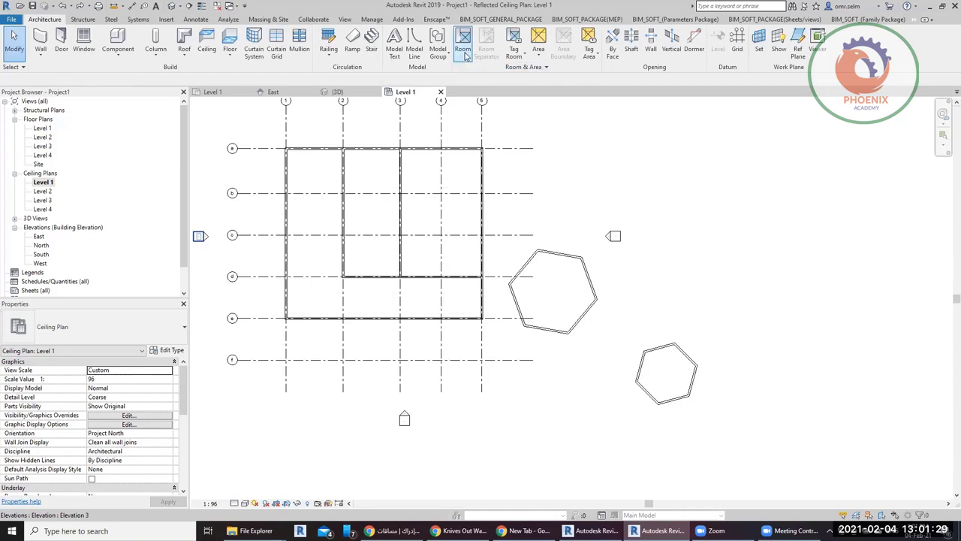
pyautogui.click(277, 57)
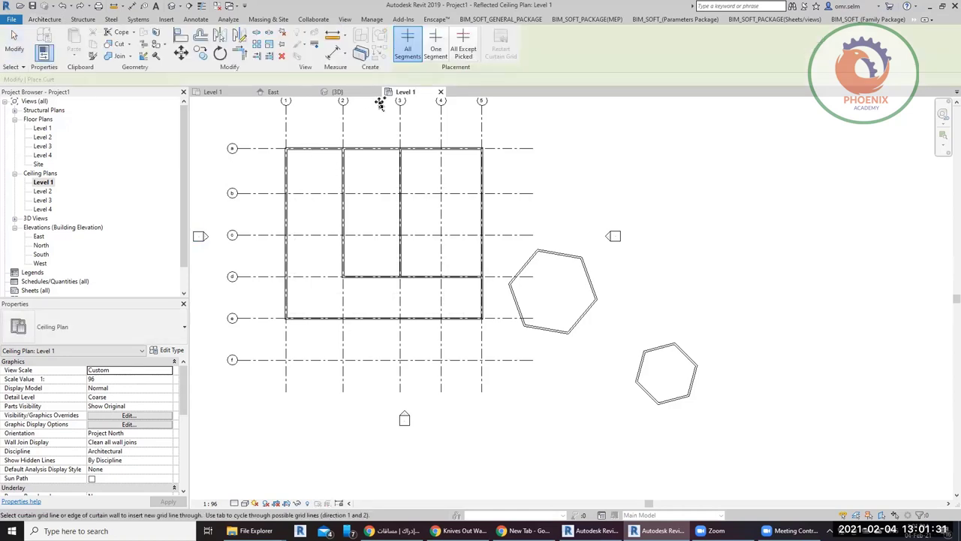
pyautogui.press('Escape')
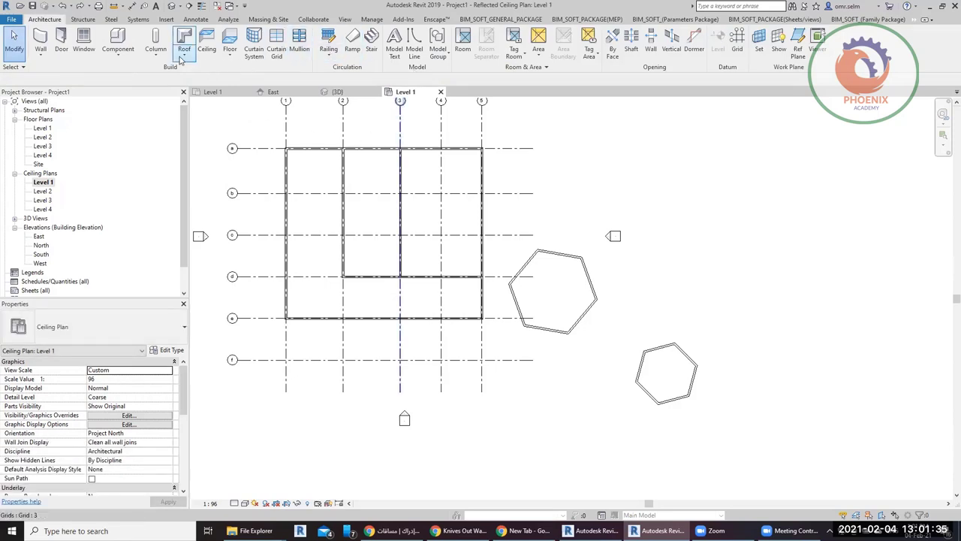
pyautogui.click(208, 50)
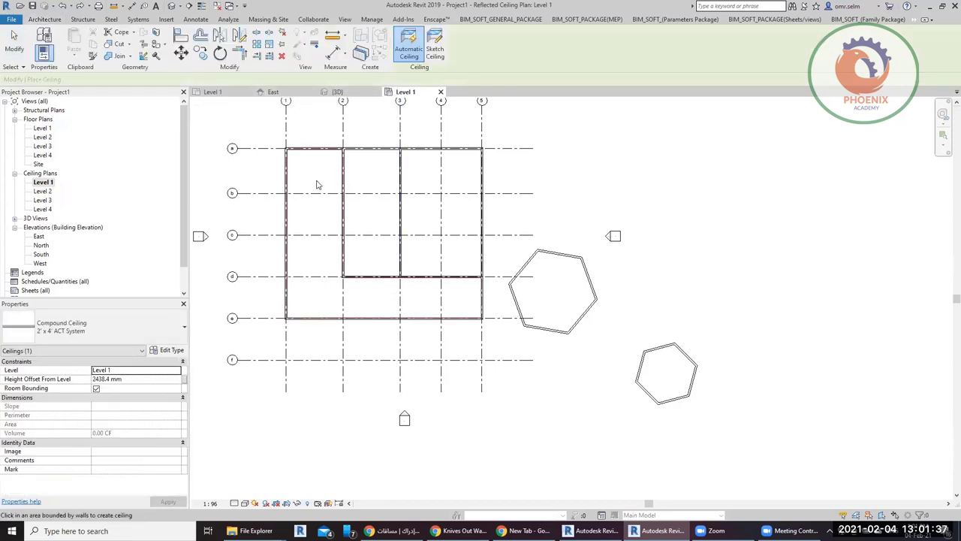
pyautogui.click(319, 184)
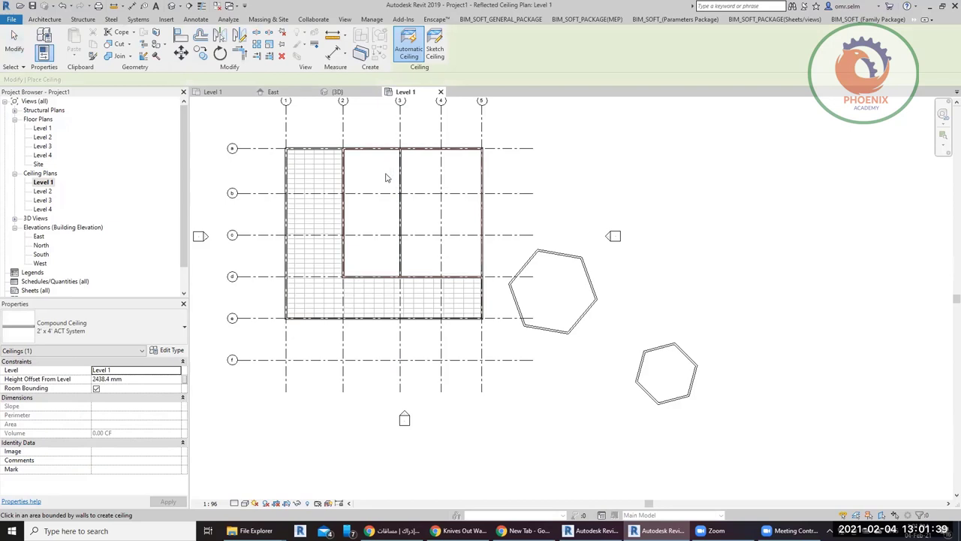
pyautogui.click(387, 177)
pyautogui.click(434, 48)
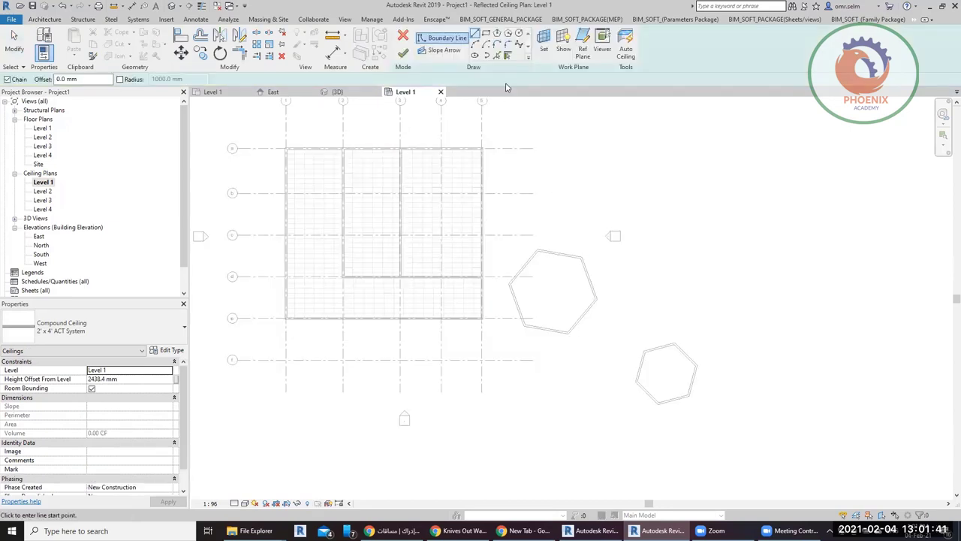
# Sketch the large hexagon's ceiling boundary from its six chained walls and finish it.
pyautogui.scroll(2, 582, 259)
pyautogui.scroll(1, 570, 289)
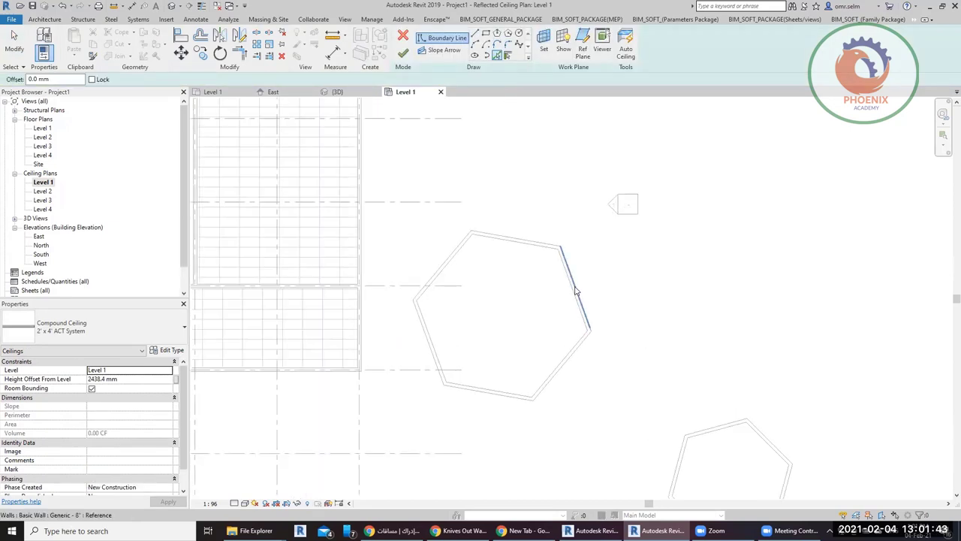
pyautogui.click(568, 291)
pyautogui.press('Tab')
pyautogui.press('Tab')
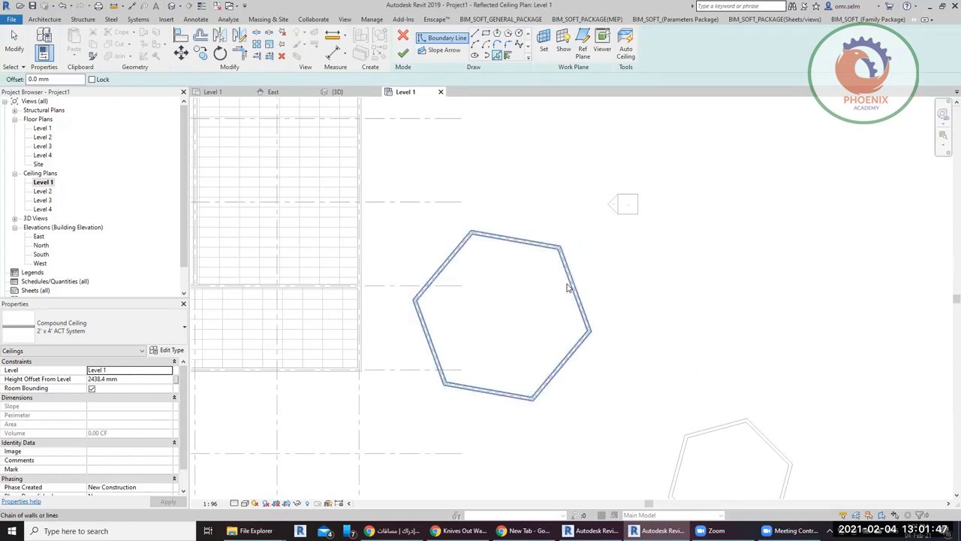
pyautogui.click(568, 289)
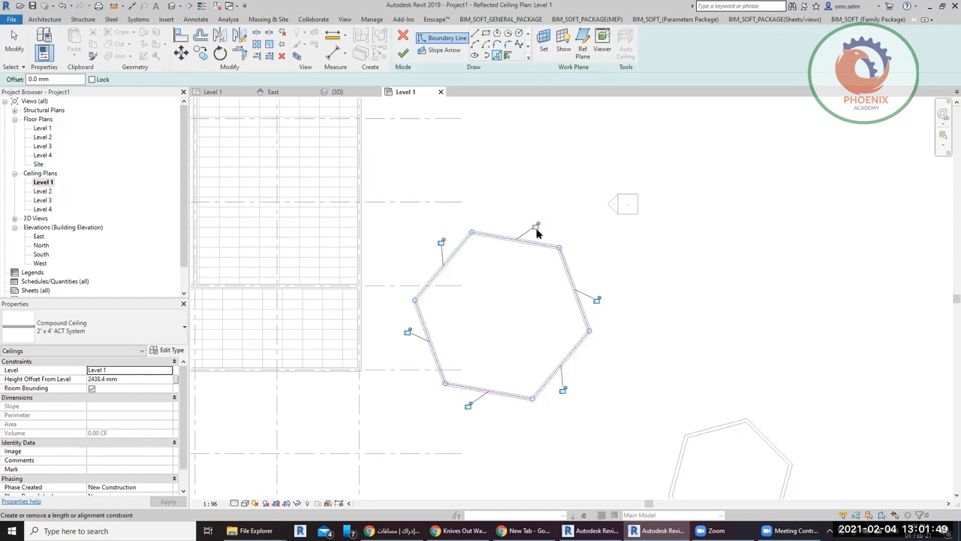
pyautogui.click(403, 53)
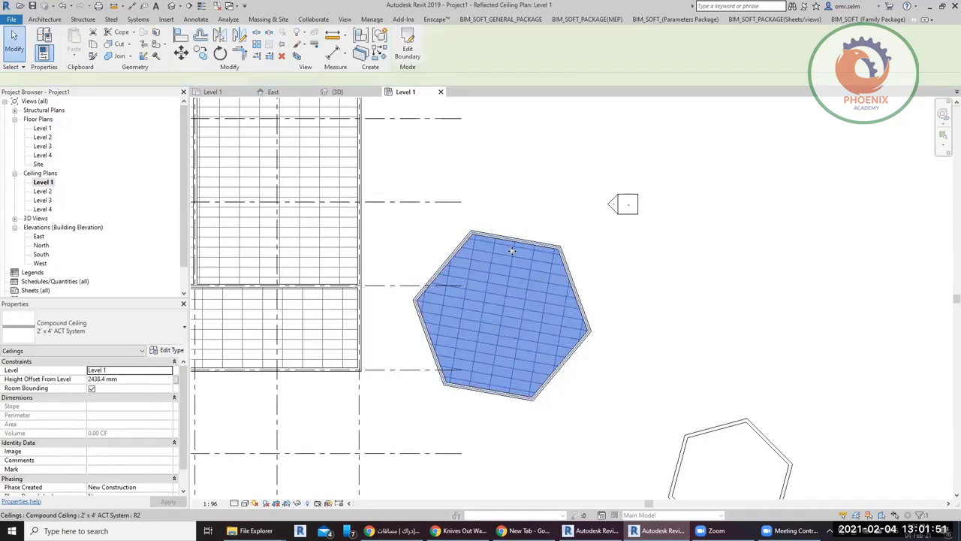
# Start Align (AL) and pick a reference line for the ceiling grid.
pyautogui.click(511, 251)
pyautogui.scroll(2, 453, 307)
pyautogui.scroll(2, 501, 292)
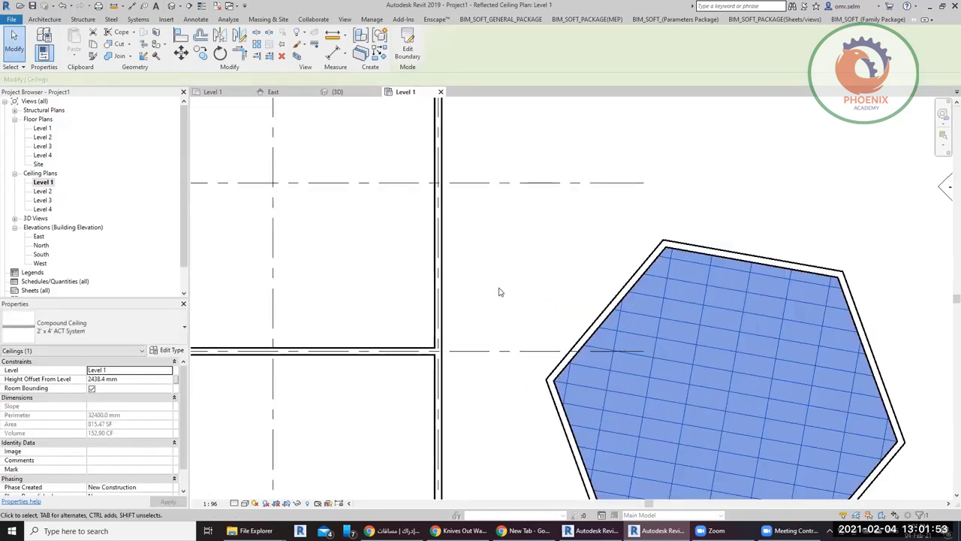
pyautogui.press('Escape')
pyautogui.press('a')
pyautogui.press('l')
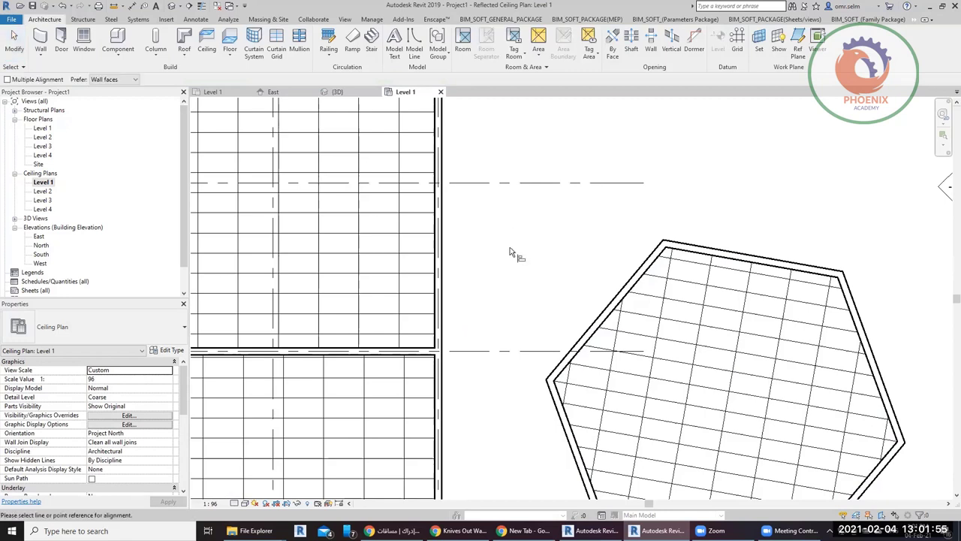
pyautogui.click(437, 248)
pyautogui.click(433, 251)
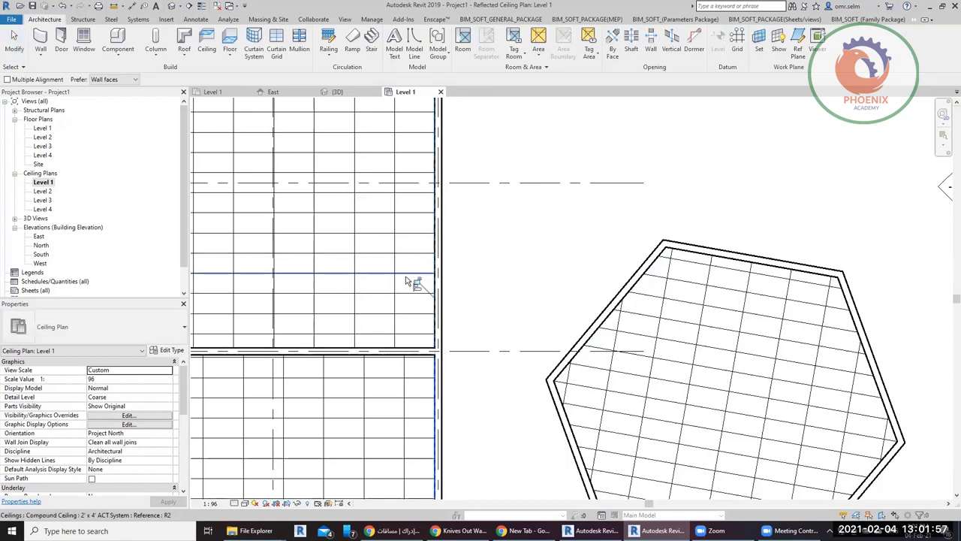
# Snap a left-bay ceiling tile grid line onto the dashed gridline.
pyautogui.click(412, 350)
pyautogui.click(417, 347)
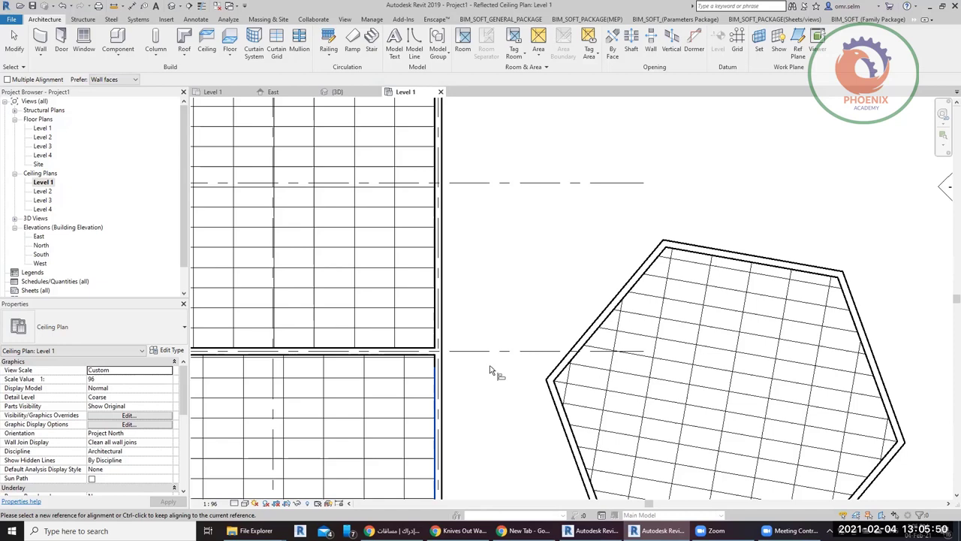
# Exit Align, undo the hexagonal and remaining ceilings, and restart the Ceiling tool.
pyautogui.press('Escape')
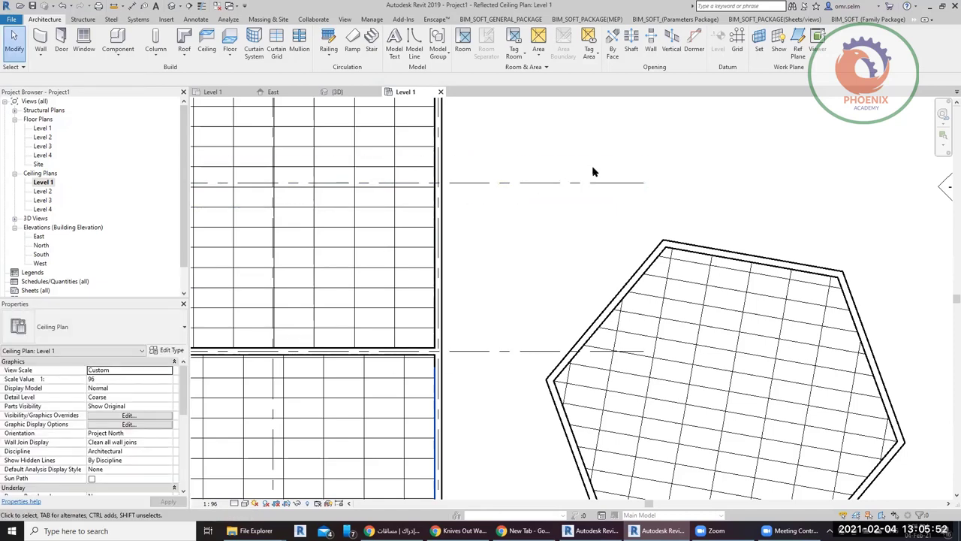
pyautogui.hotkey('ctrl', 'z')
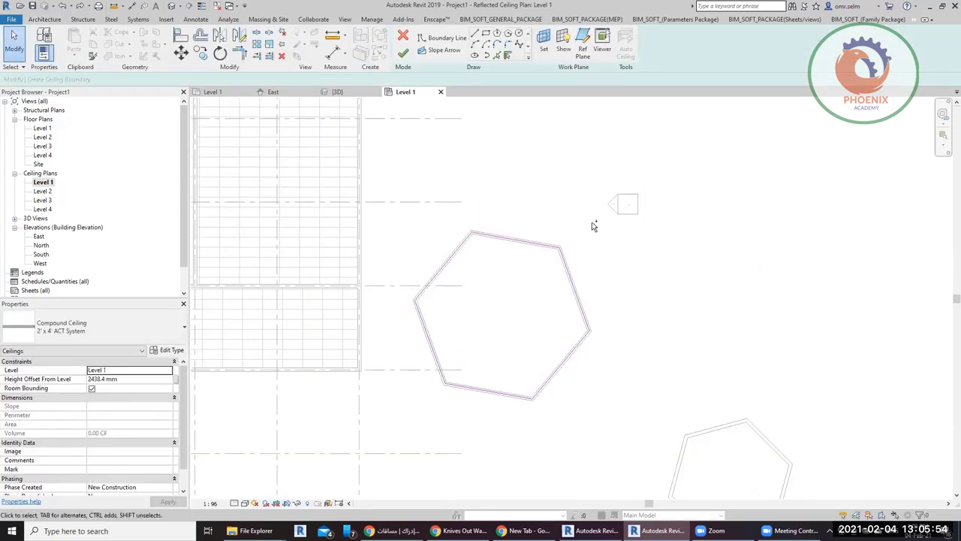
pyautogui.hotkey('ctrl', 'z')
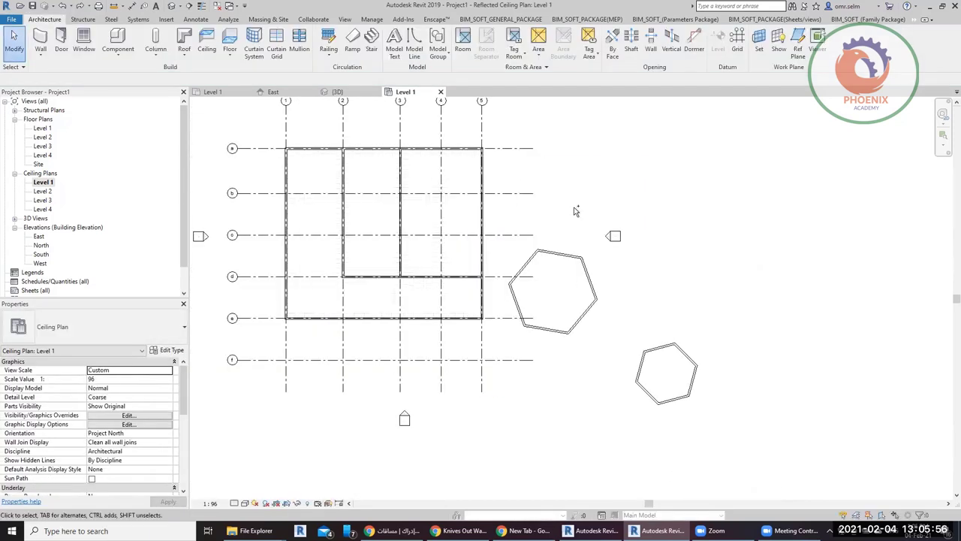
pyautogui.click(208, 50)
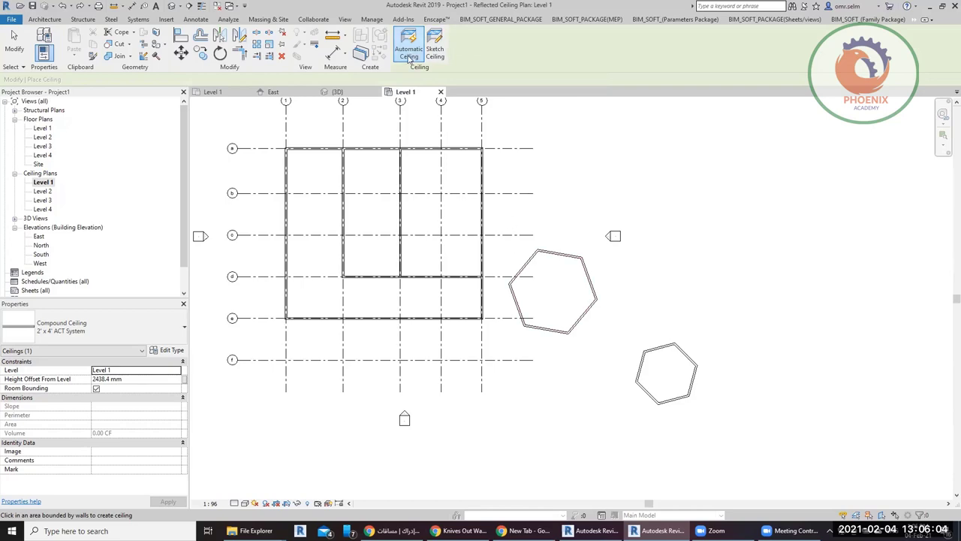
# Fill two rooms between grids 2–5 and a–d with the 2' x 4' ACT ceiling.
pyautogui.click(426, 197)
pyautogui.scroll(1, 409, 214)
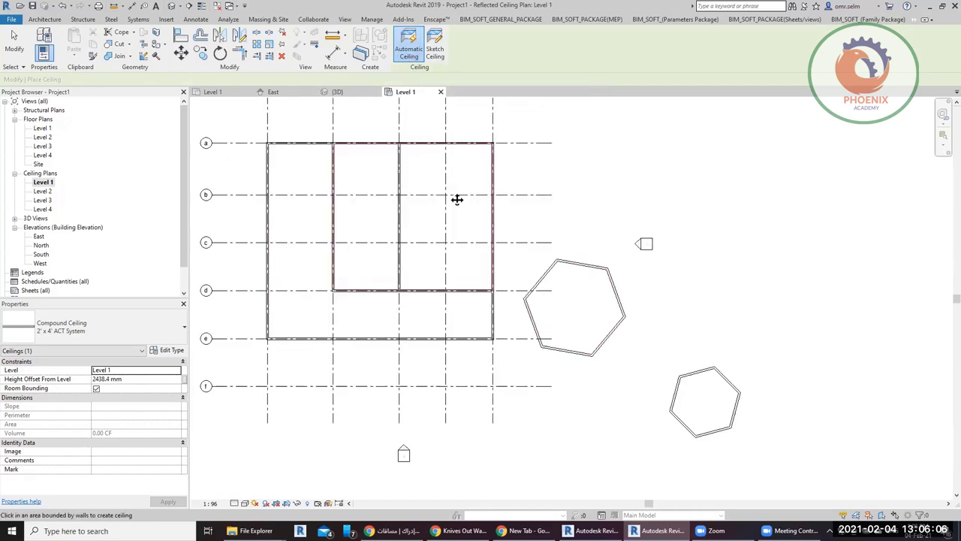
pyautogui.click(458, 199)
pyautogui.scroll(3, 468, 258)
pyautogui.scroll(2, 464, 313)
pyautogui.press('Escape')
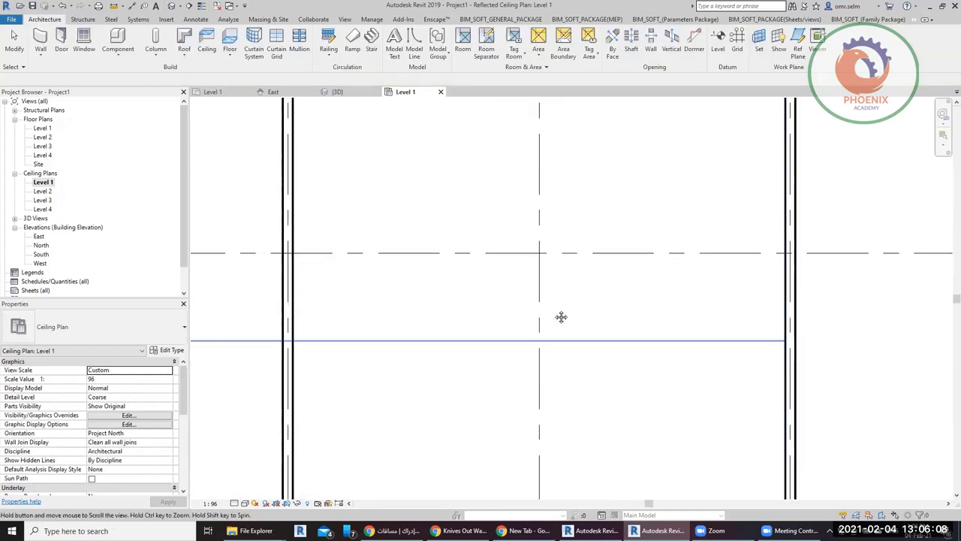
pyautogui.moveTo(561, 316); pyautogui.dragTo(597, 267, button='middle')
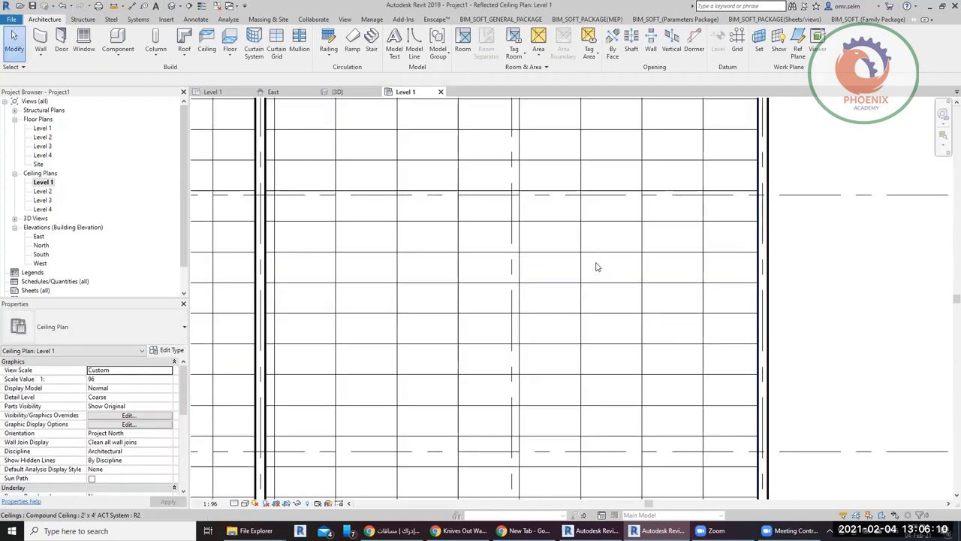
# Add aligned dimensions of 1219 mm and 610 mm across the ceiling tiles near the east wall.
pyautogui.press('d')
pyautogui.press('i')
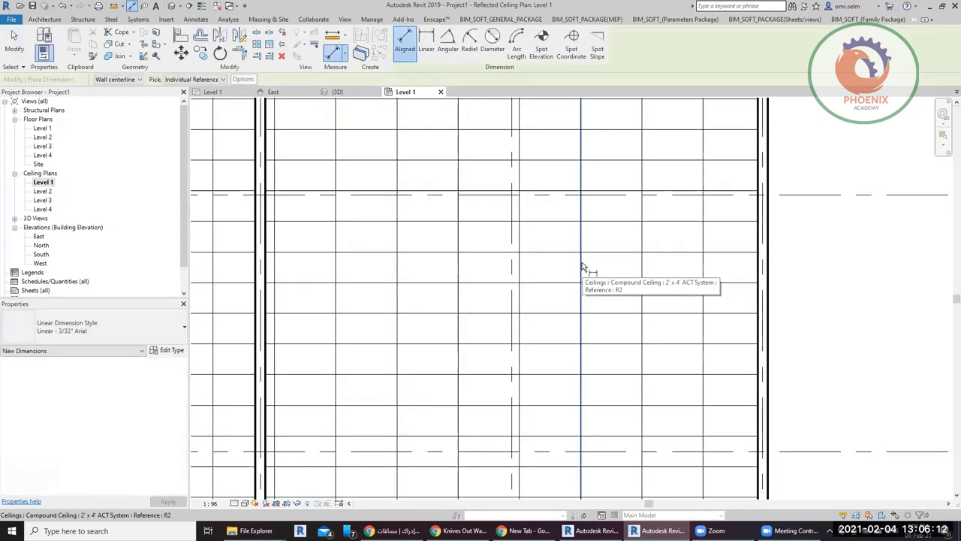
pyautogui.click(582, 266)
pyautogui.scroll(-2, 644, 275)
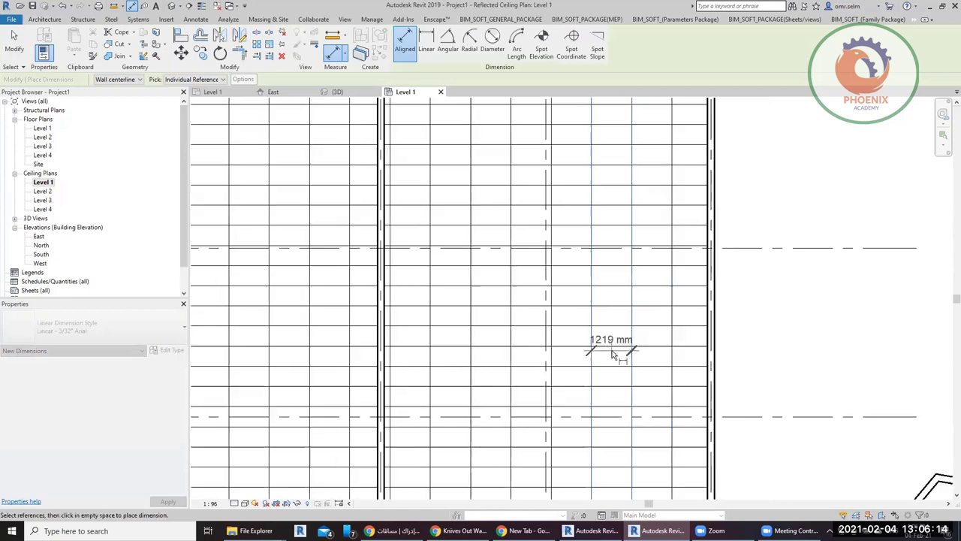
pyautogui.scroll(-1, 622, 354)
pyautogui.scroll(1, 626, 137)
pyautogui.click(628, 117)
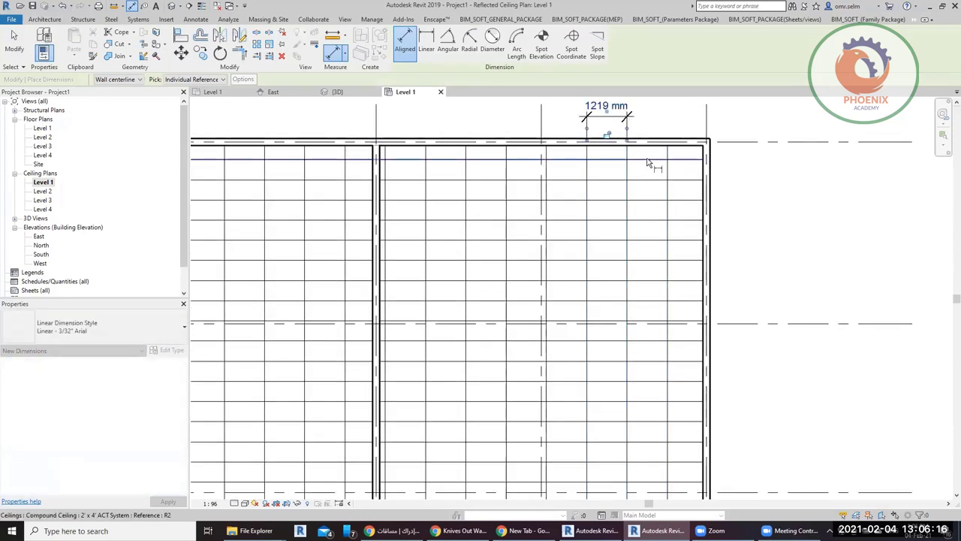
pyautogui.click(651, 181)
pyautogui.scroll(-1, 653, 188)
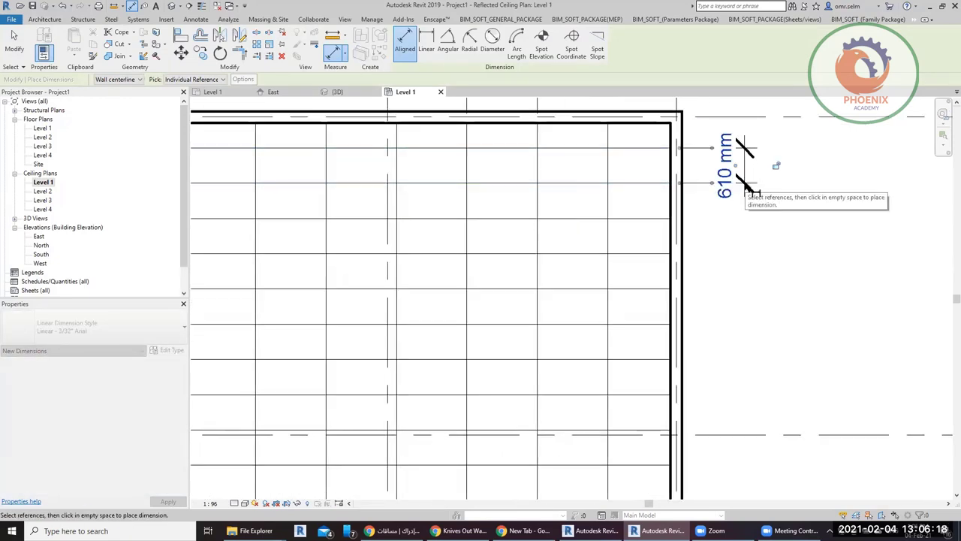
pyautogui.scroll(-1, 725, 267)
pyautogui.click(727, 251)
pyautogui.press('Escape')
pyautogui.press('Escape')
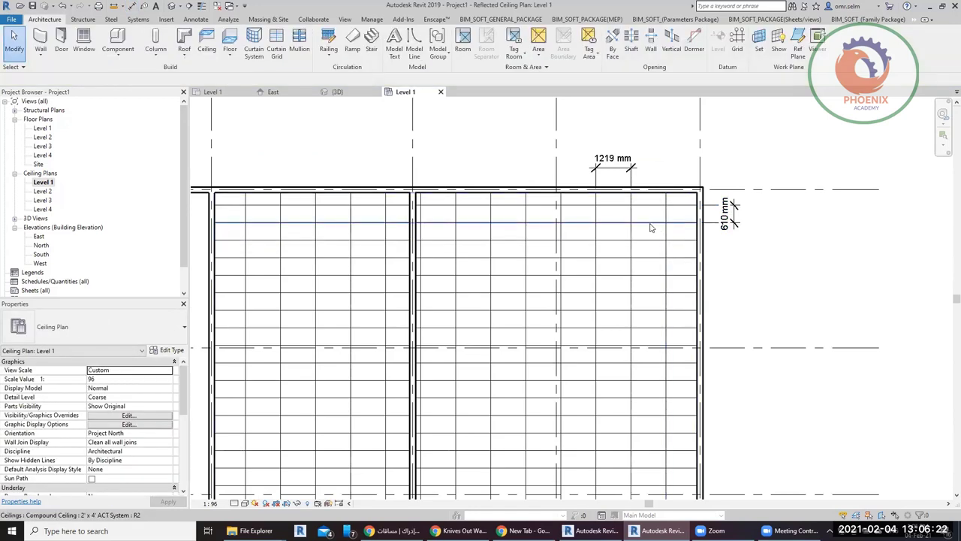
pyautogui.click(650, 221)
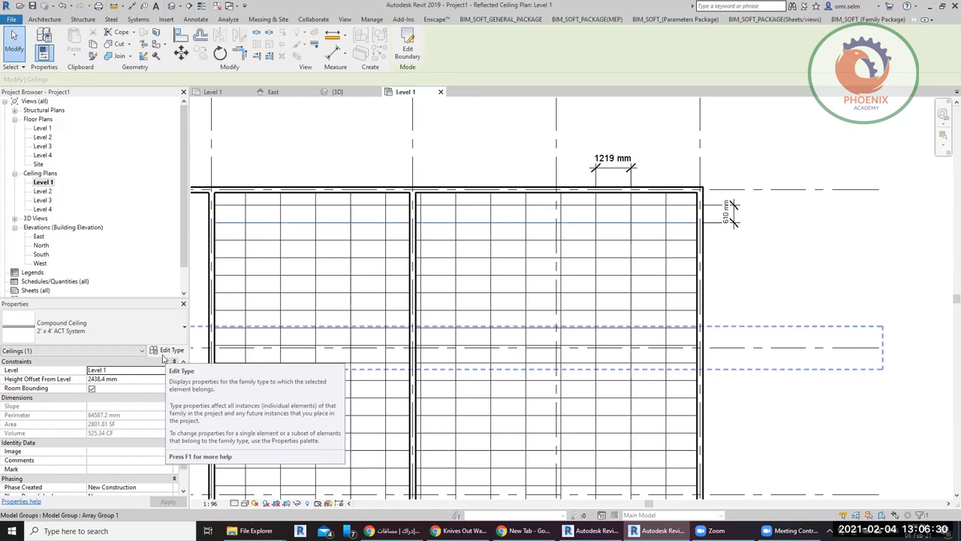
# Open the ACT ceiling type's layer structure with section preview and inspect the structure material.
pyautogui.click(158, 353)
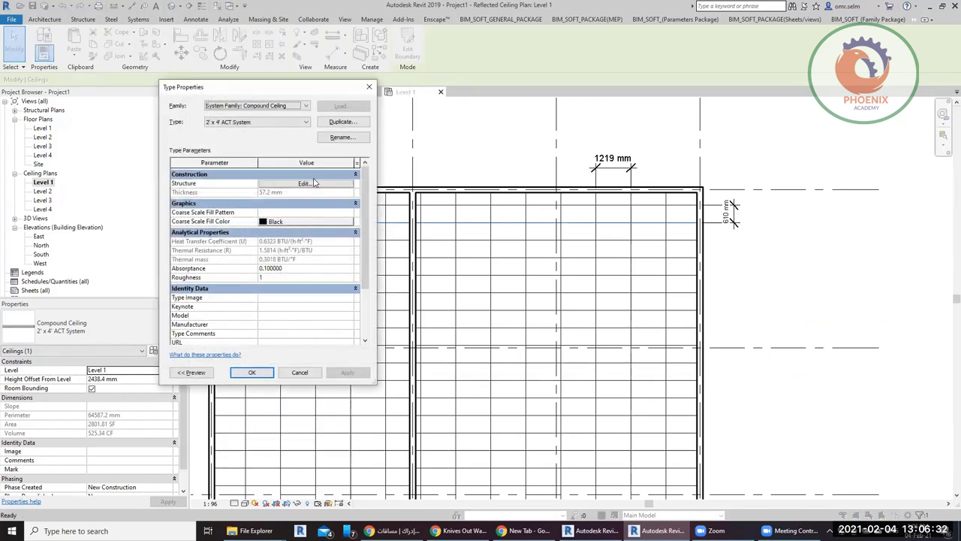
pyautogui.click(301, 185)
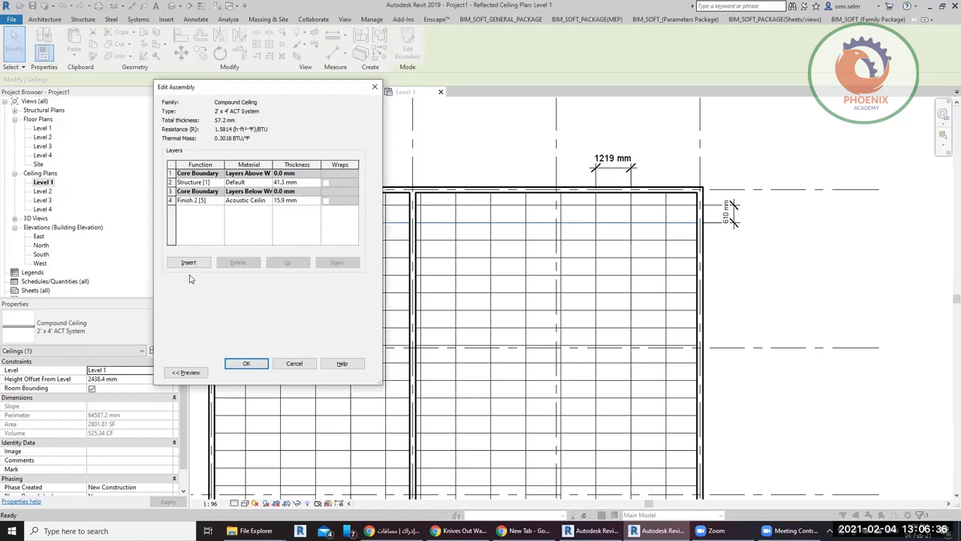
pyautogui.click(186, 373)
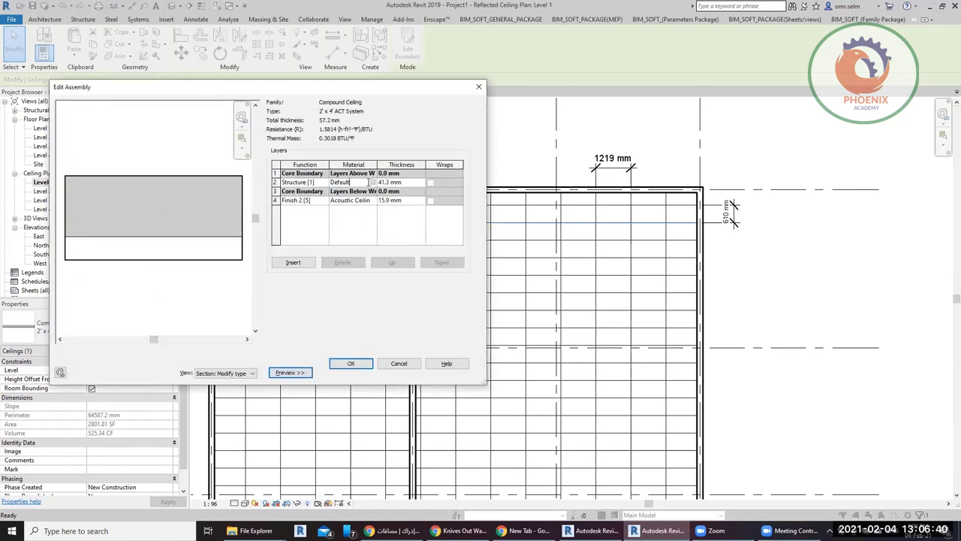
pyautogui.click(371, 182)
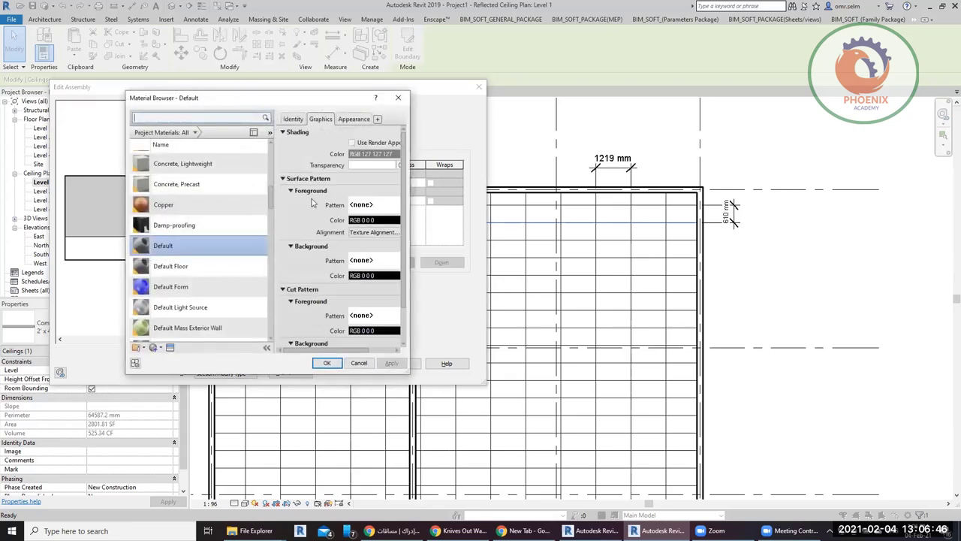
pyautogui.click(359, 363)
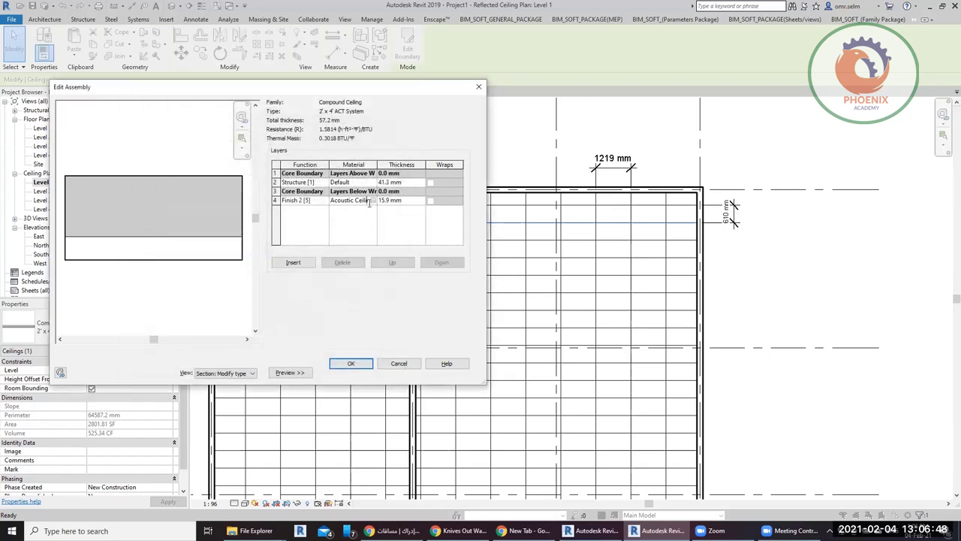
# Set the Finish 2 acoustic tile surface pattern to Ceiling 24x24 and apply the type change.
pyautogui.click(373, 201)
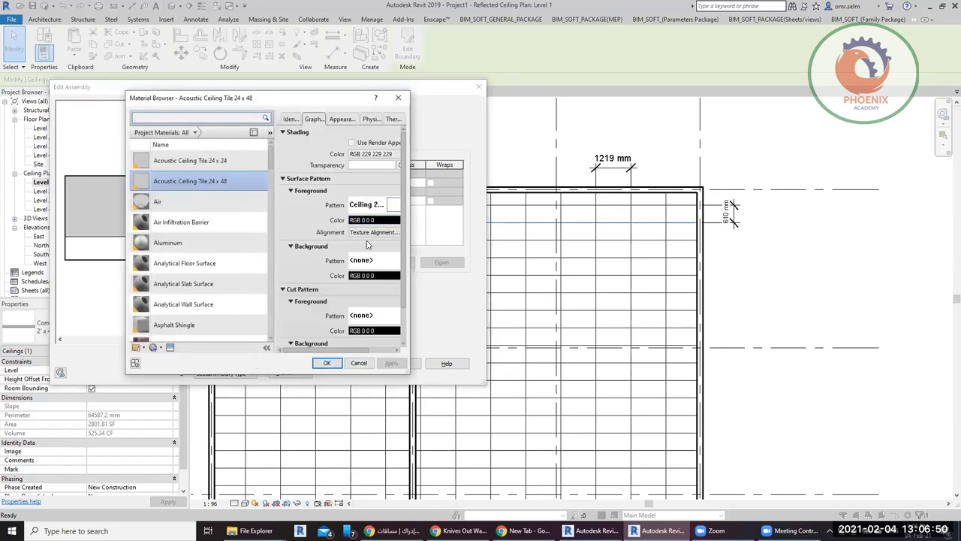
pyautogui.moveTo(411, 228); pyautogui.dragTo(561, 225)
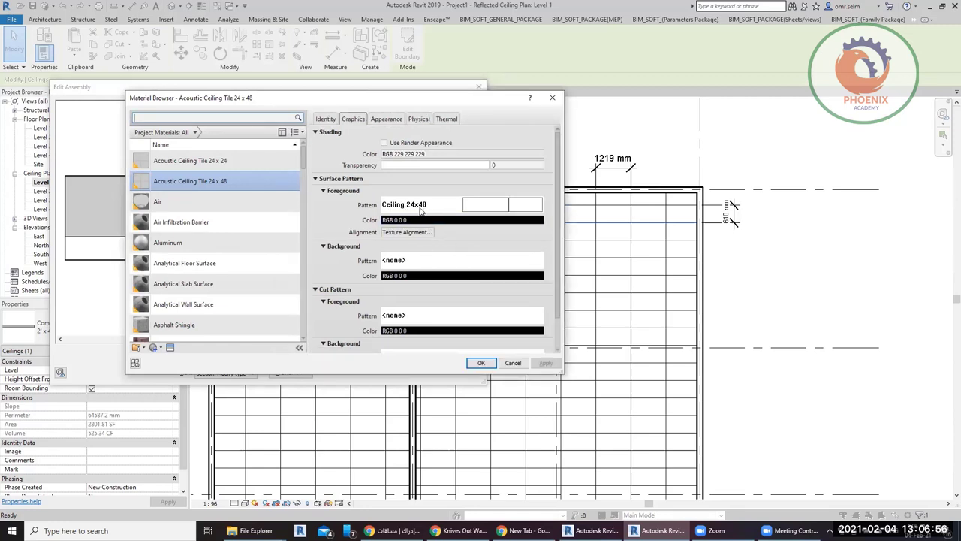
pyautogui.click(475, 210)
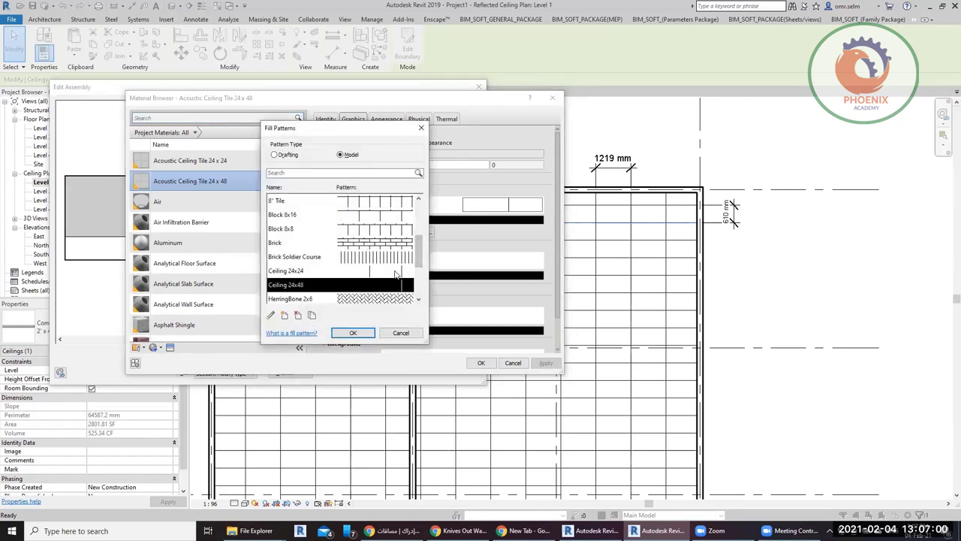
pyautogui.scroll(-1, 420, 264)
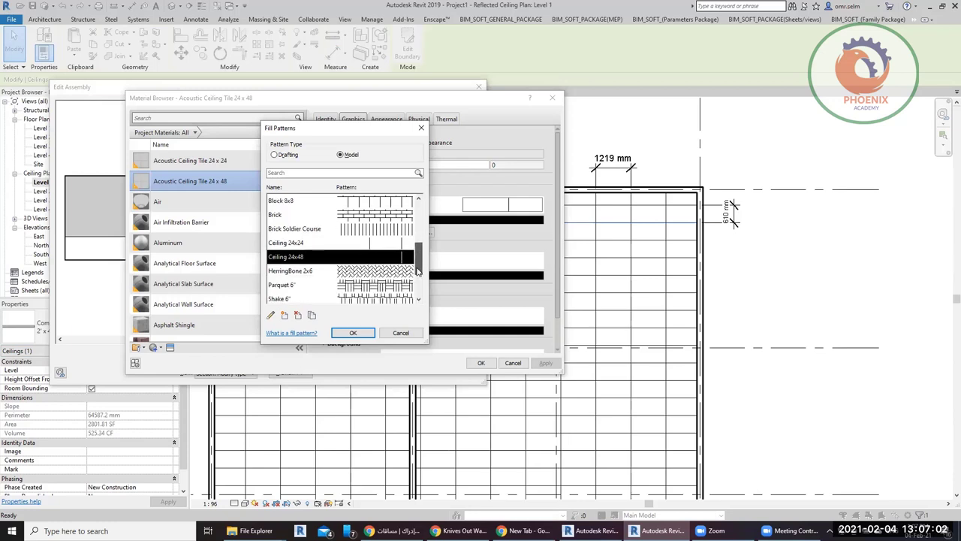
pyautogui.click(306, 245)
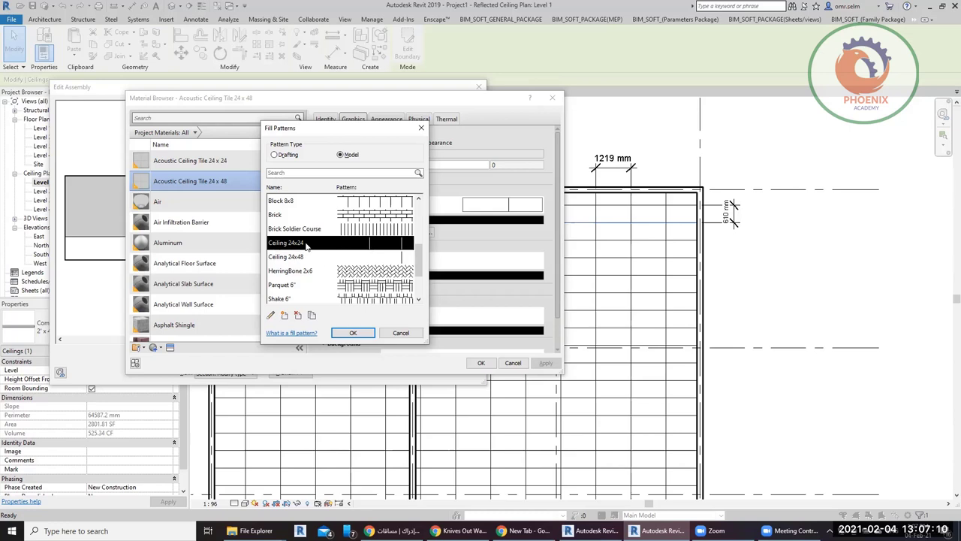
pyautogui.click(283, 261)
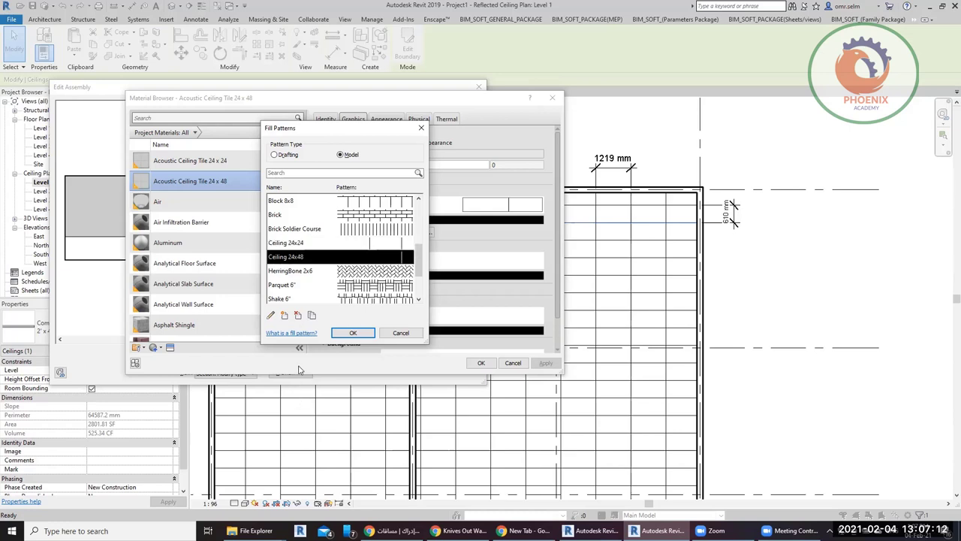
pyautogui.click(299, 248)
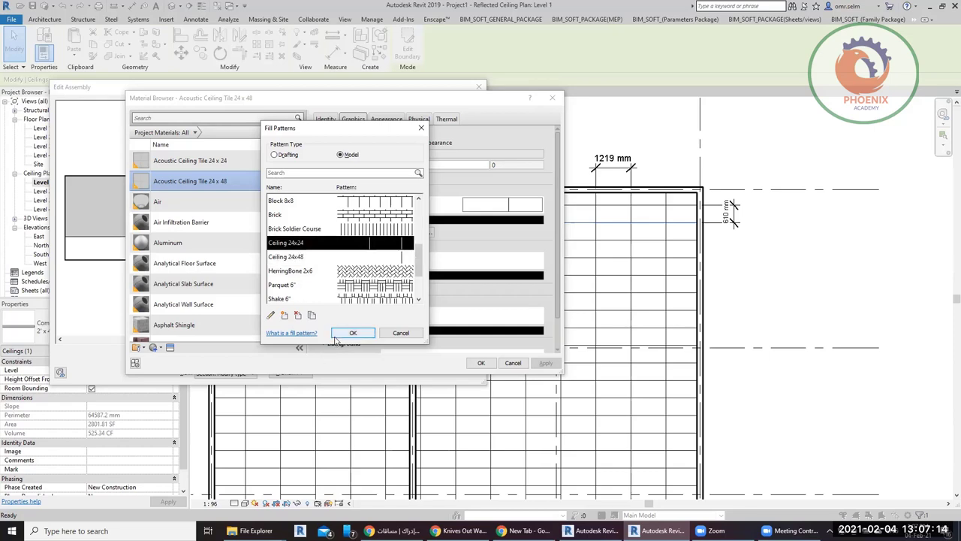
pyautogui.click(352, 333)
pyautogui.click(481, 363)
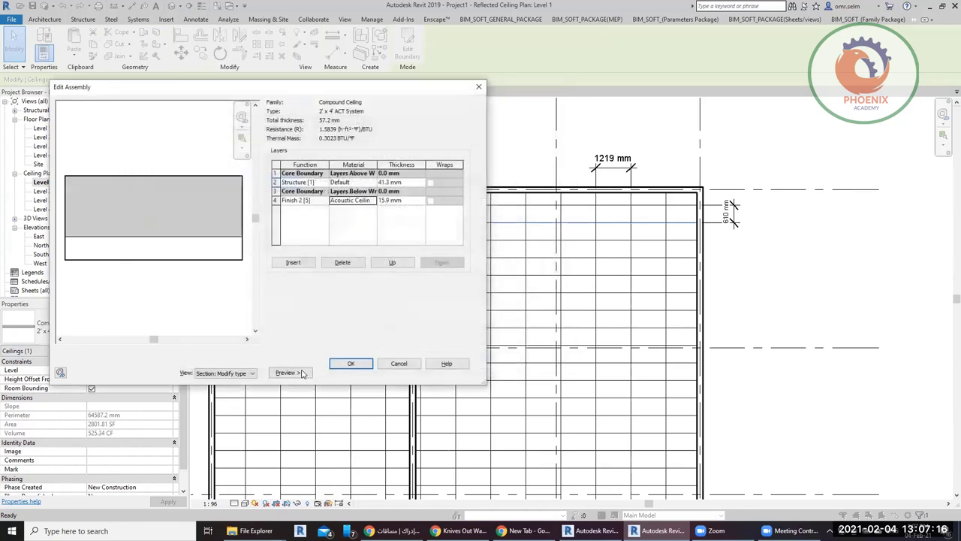
pyautogui.click(351, 363)
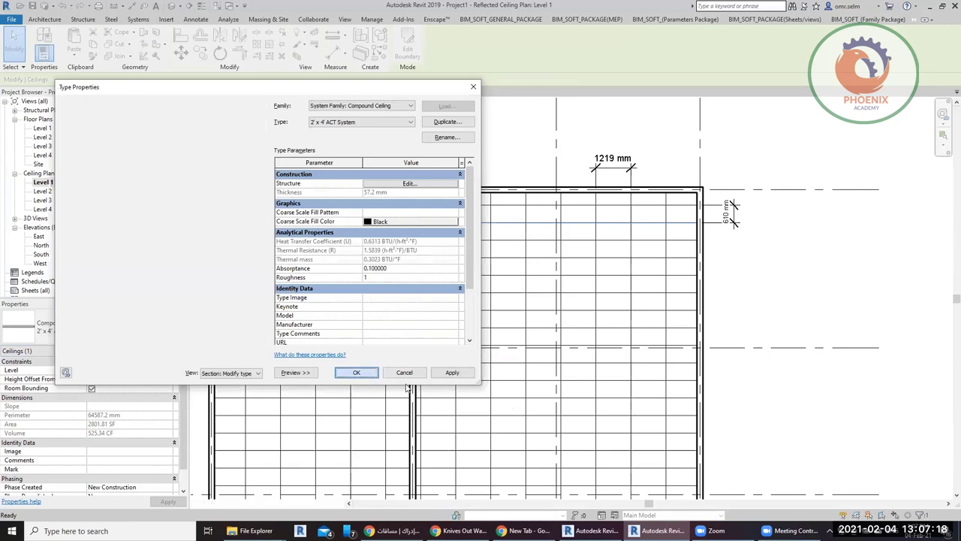
pyautogui.press('Return')
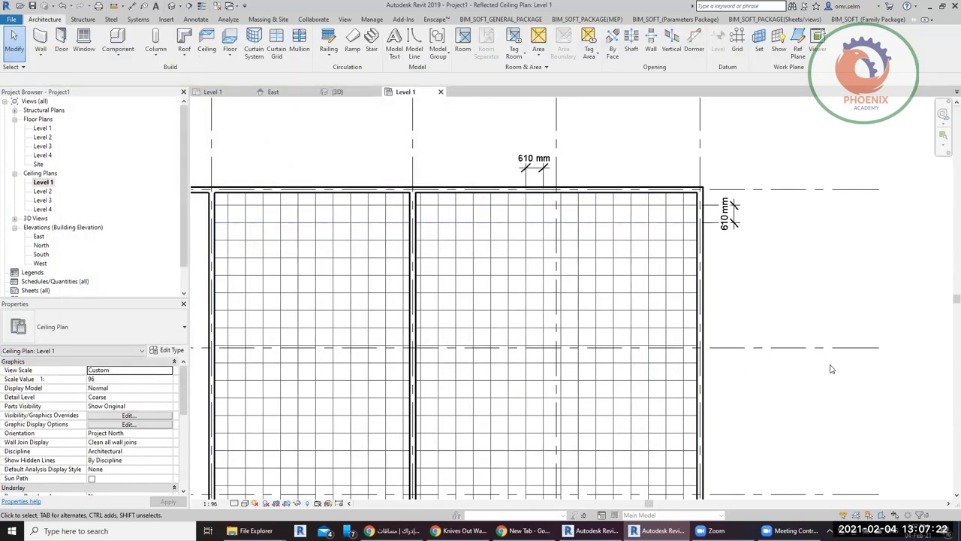
# Switch the Finish 2 acoustic tile surface pattern back to Ceiling 24x48 and apply it.
pyautogui.click(656, 250)
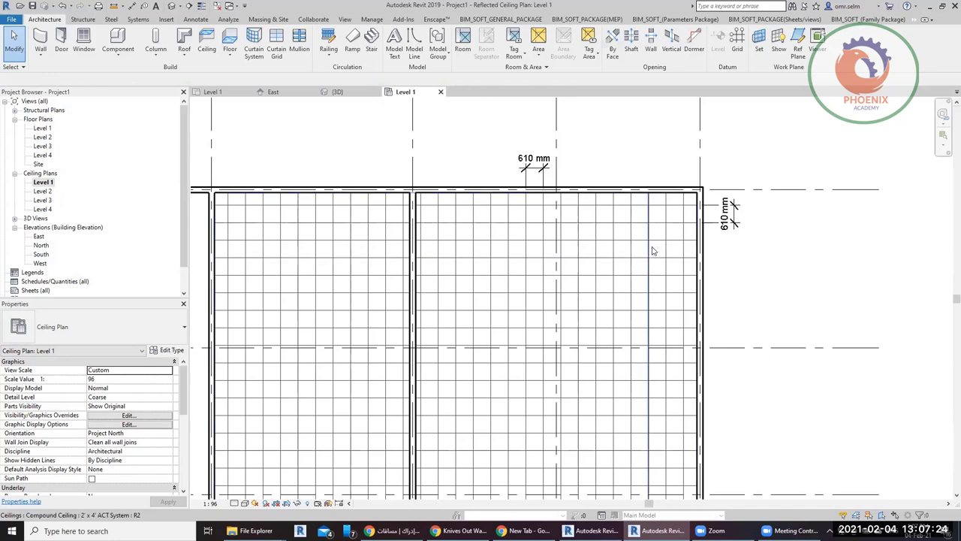
pyautogui.click(169, 351)
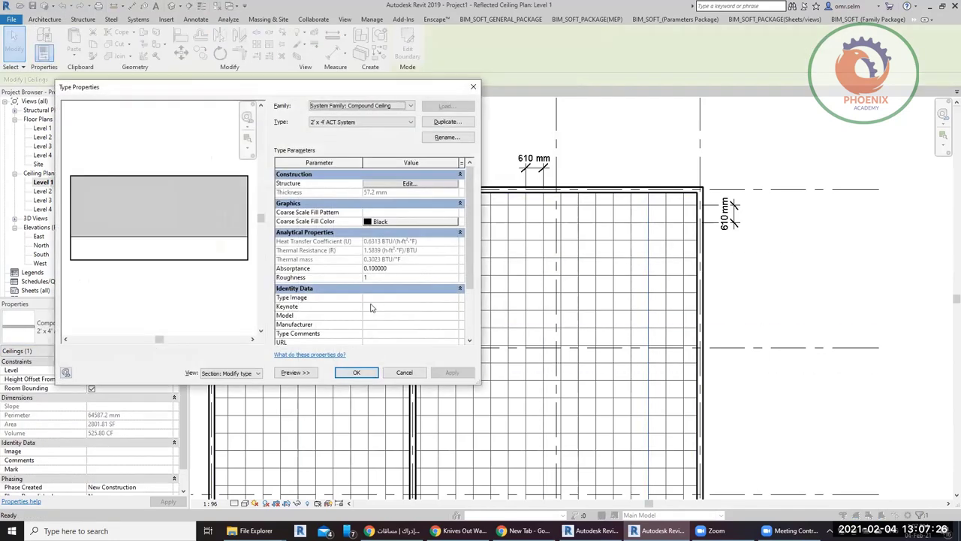
pyautogui.click(391, 186)
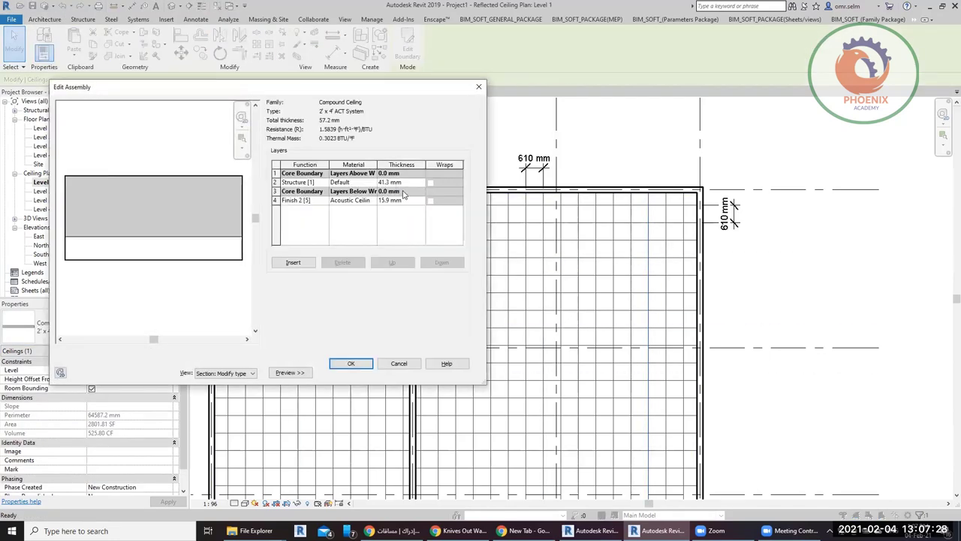
pyautogui.click(366, 202)
pyautogui.click(366, 203)
pyautogui.click(372, 200)
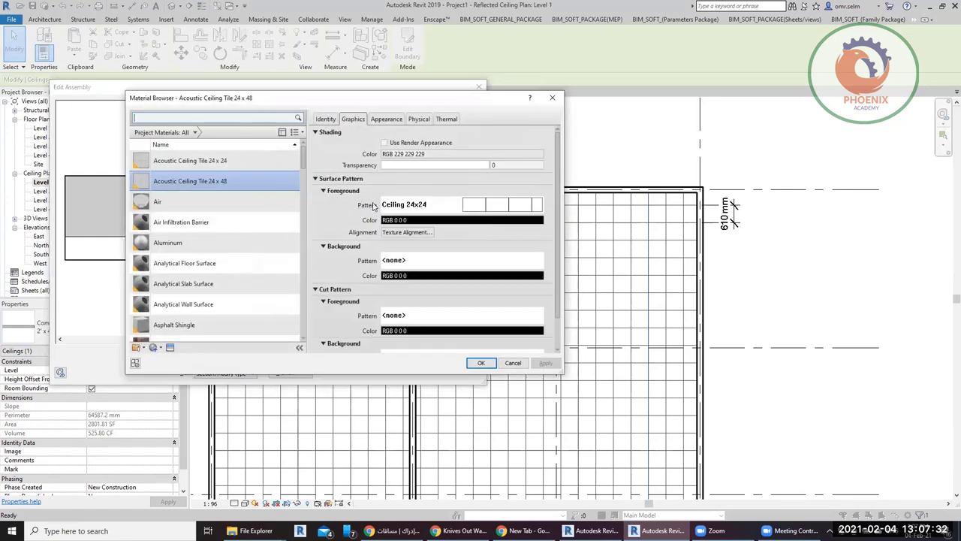
pyautogui.click(462, 206)
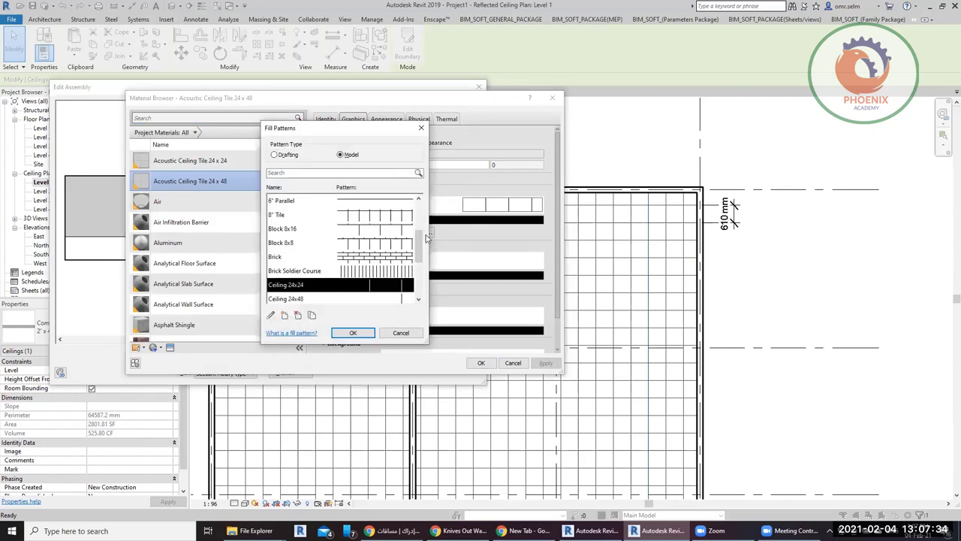
pyautogui.click(320, 299)
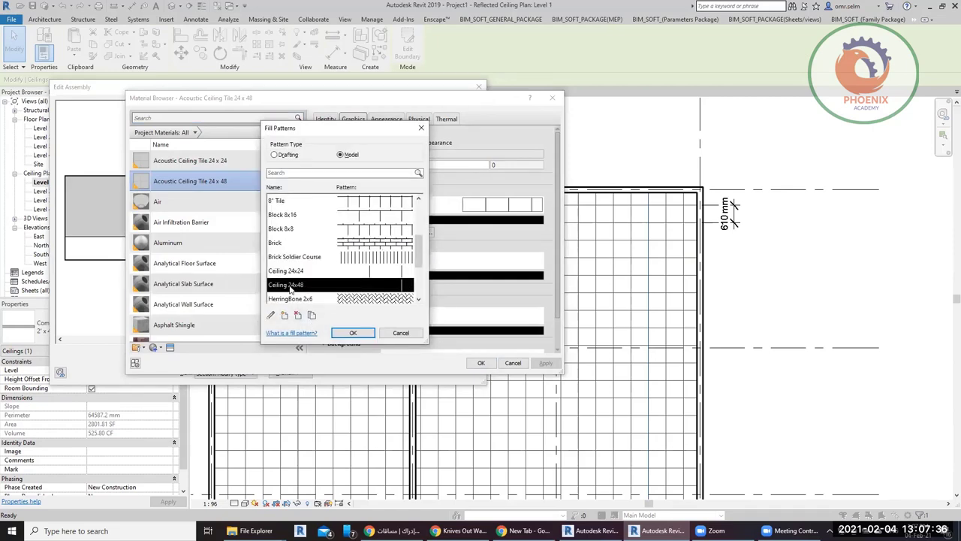
pyautogui.click(348, 338)
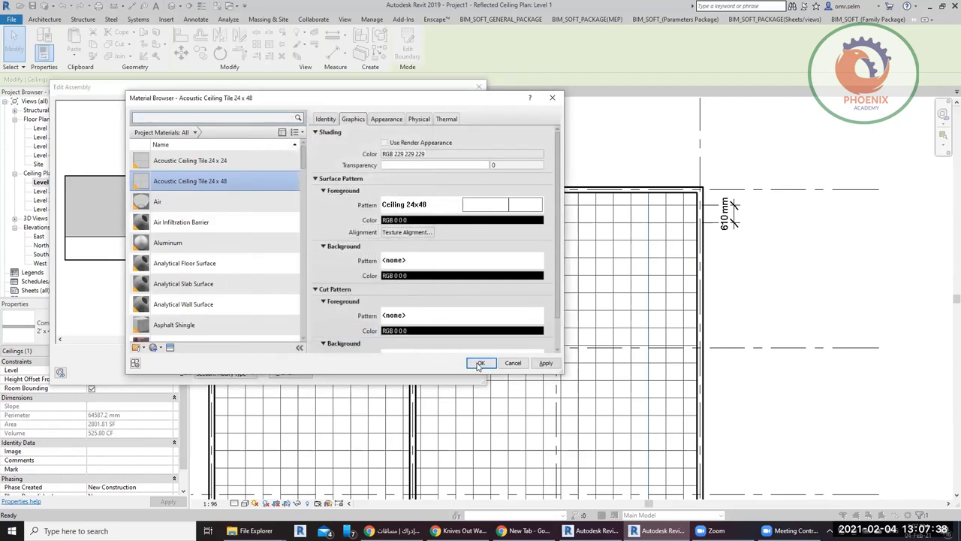
pyautogui.click(480, 364)
pyautogui.click(357, 367)
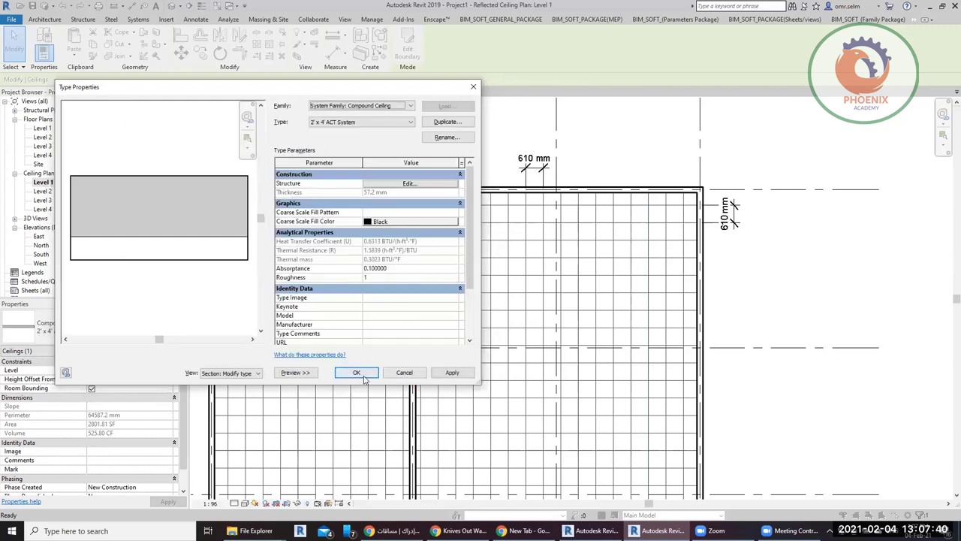
pyautogui.click(368, 373)
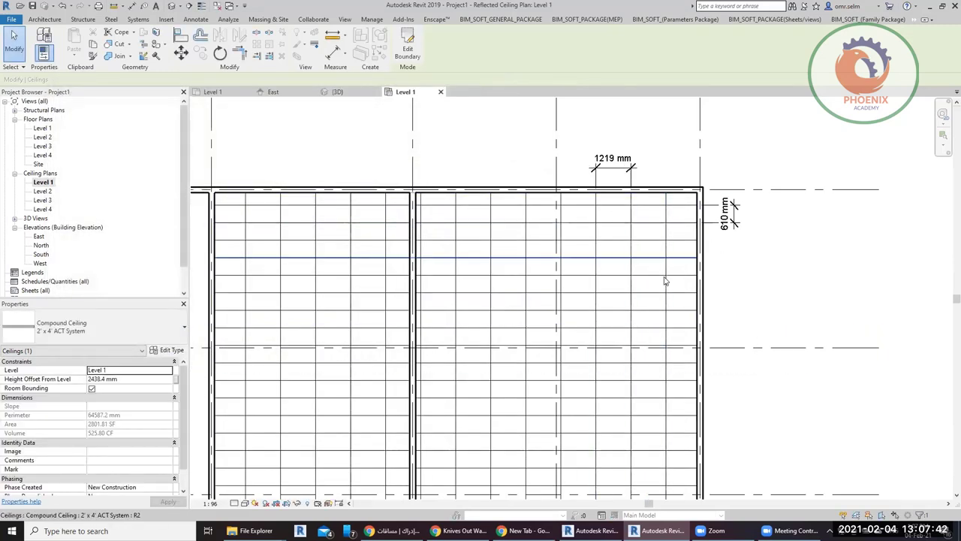
# Sketch two tall rectangular openings, left and right, into the ACT ceiling boundary.
pyautogui.scroll(-2, 528, 204)
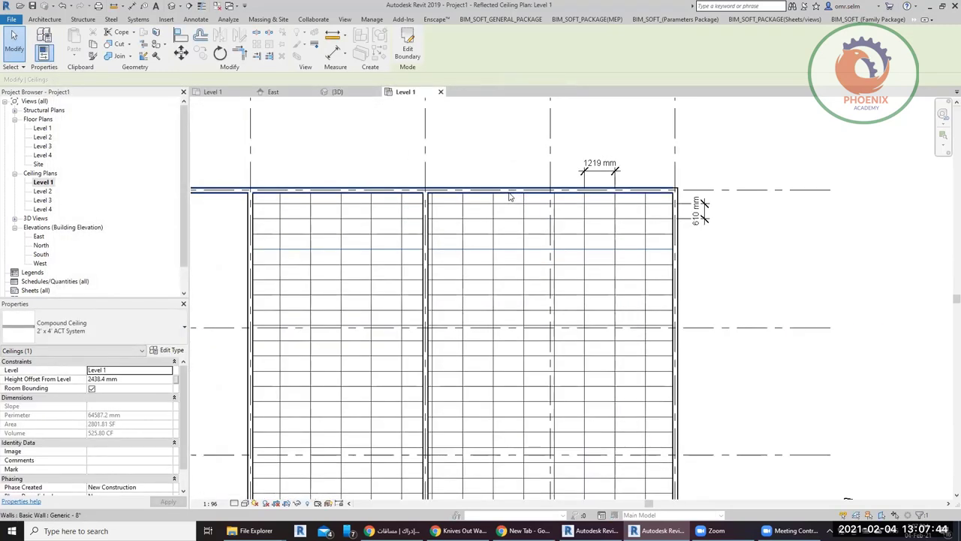
pyautogui.scroll(-2, 515, 193)
pyautogui.moveTo(546, 289)
pyautogui.mouseDown(button='middle')
pyautogui.moveTo(519, 236)
pyautogui.moveTo(504, 275)
pyautogui.mouseUp(button='middle')
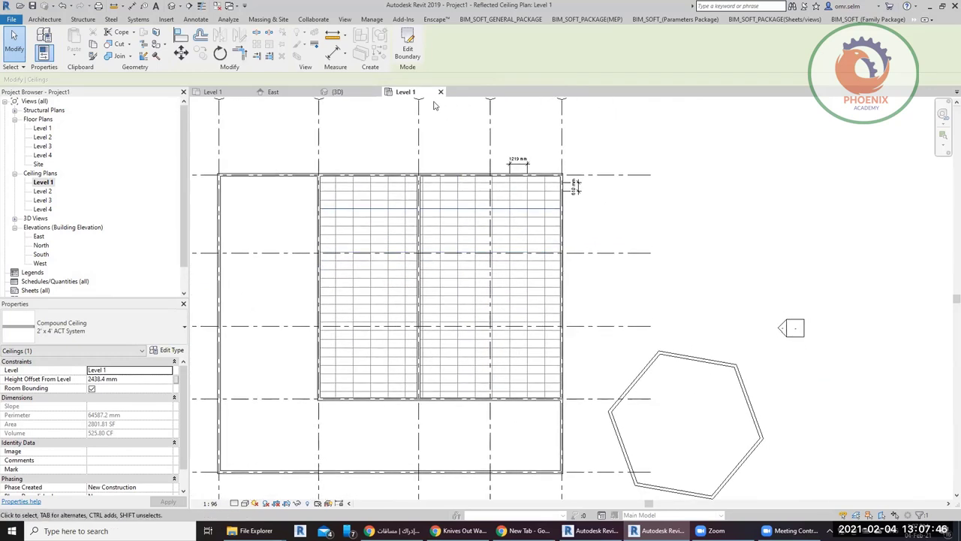
pyautogui.click(404, 50)
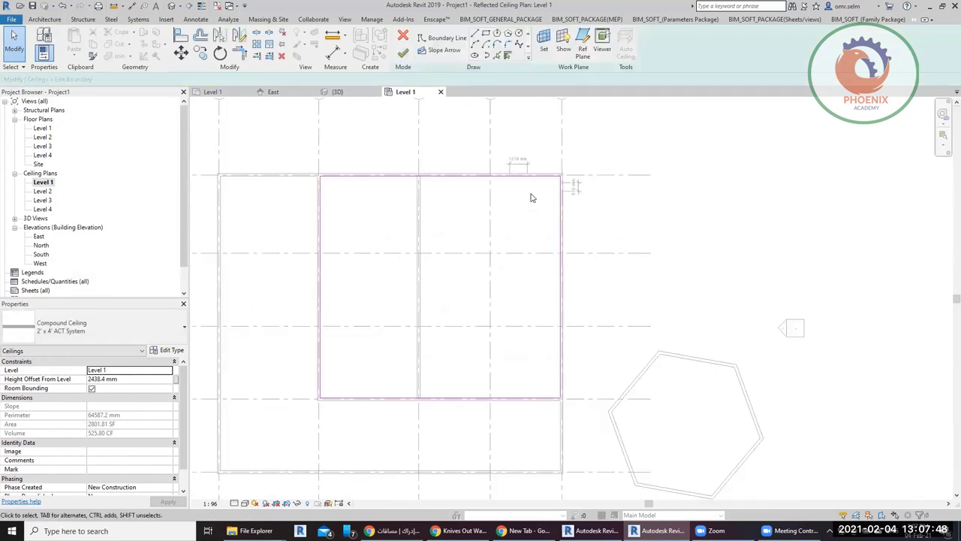
pyautogui.click(486, 33)
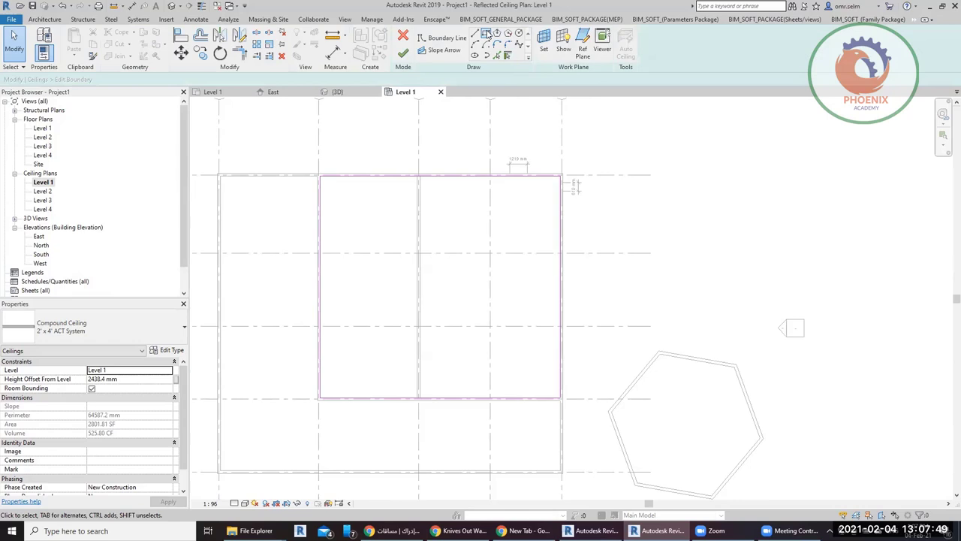
pyautogui.click(463, 223)
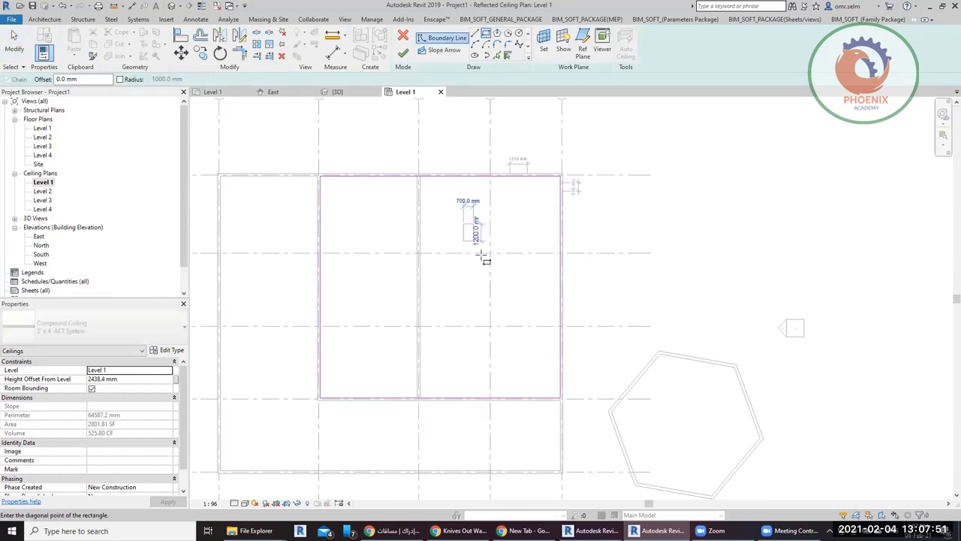
pyautogui.click(519, 356)
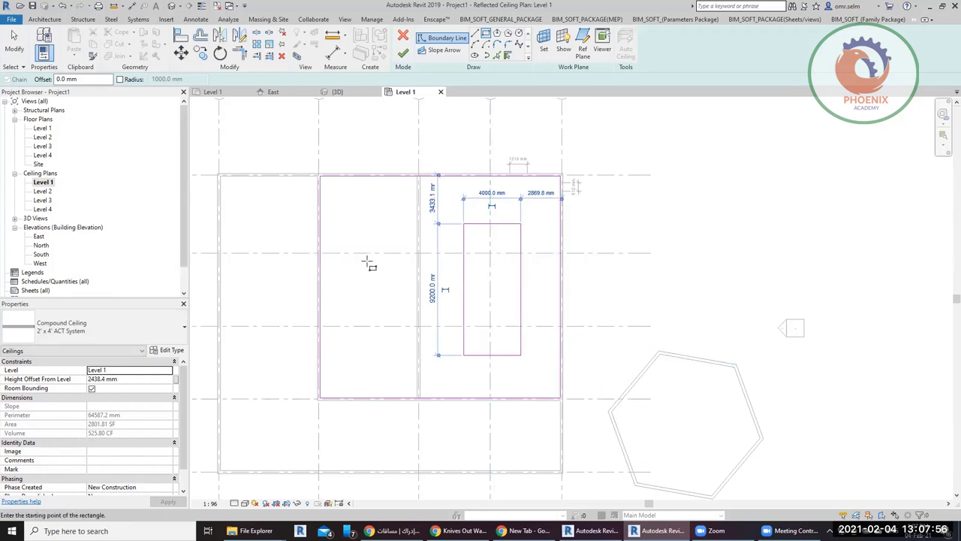
pyautogui.click(393, 223)
pyautogui.click(341, 355)
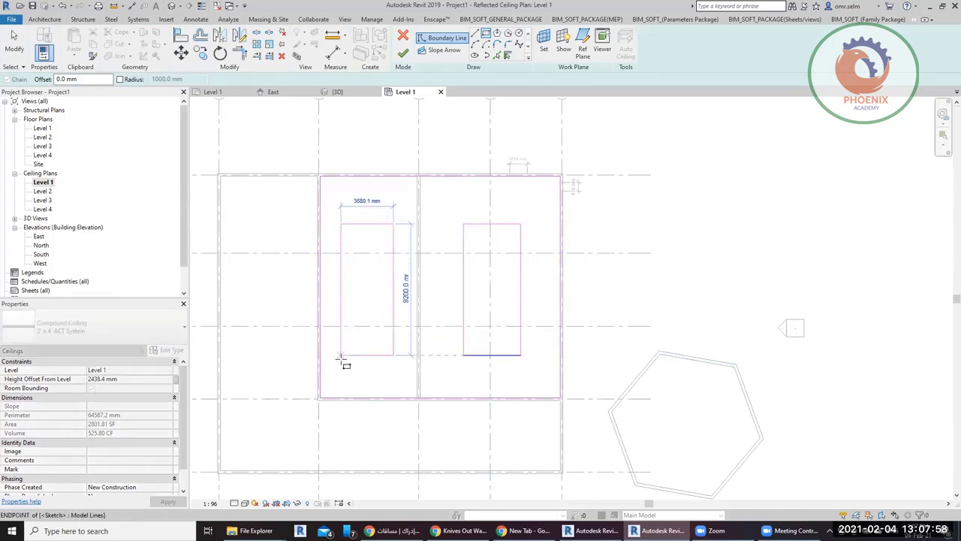
pyautogui.click(403, 53)
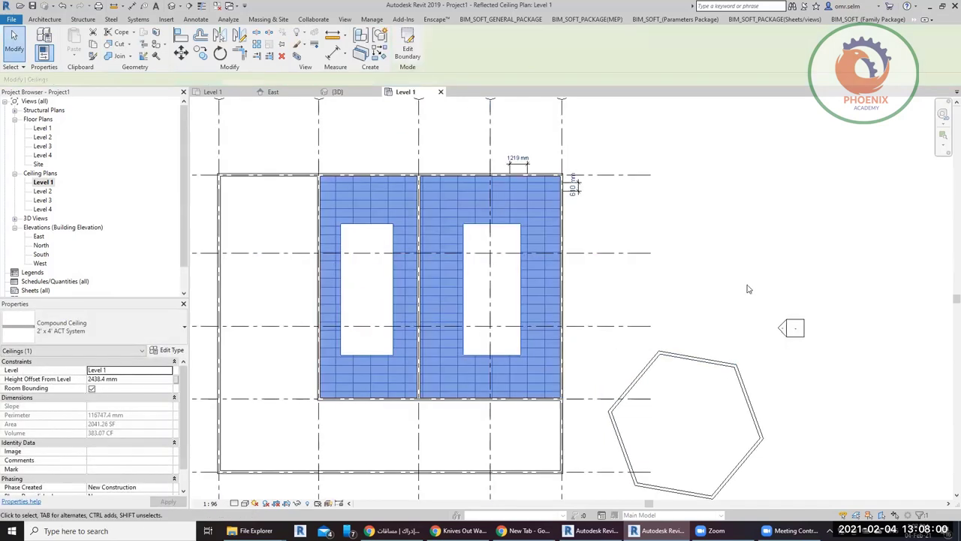
# Set the ACT ceiling's height offset from Level 1 to 2400 mm.
pyautogui.click(120, 379)
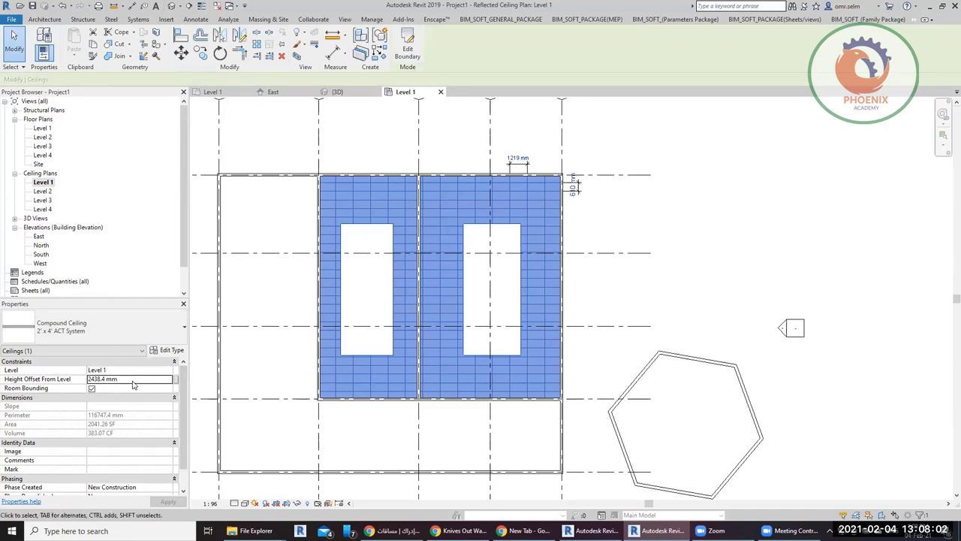
pyautogui.write('2400')
pyautogui.click(605, 290)
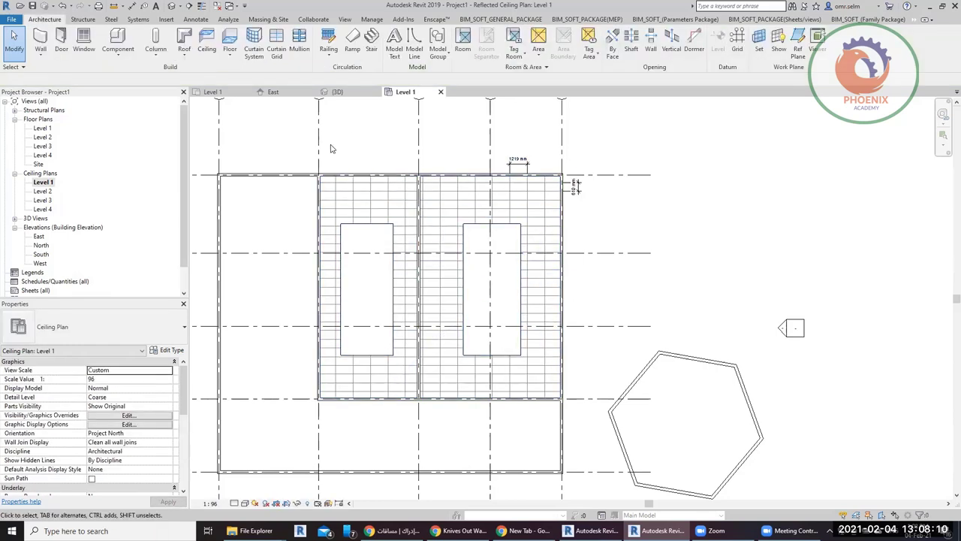
# Start a new sketched ceiling with a 2500 mm height offset from Level 1.
pyautogui.click(207, 46)
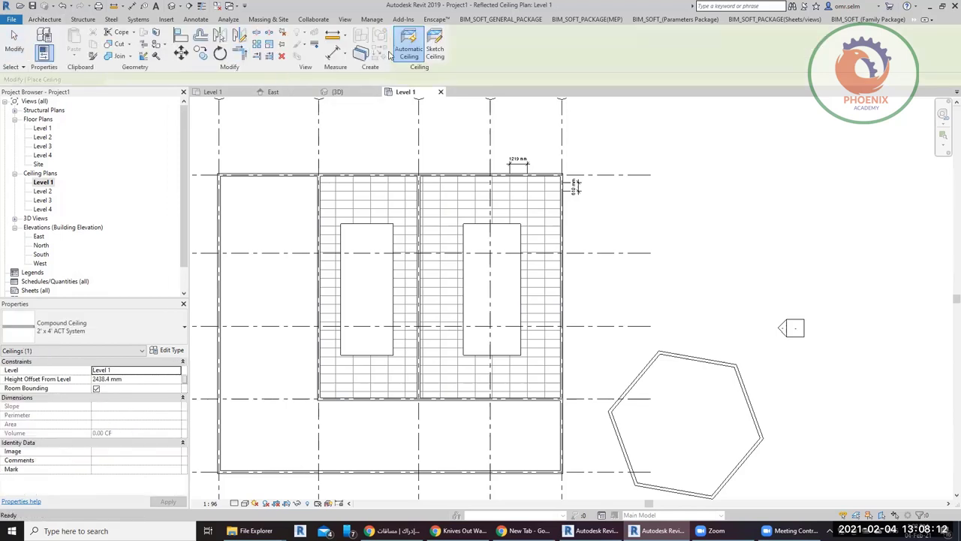
pyautogui.click(157, 377)
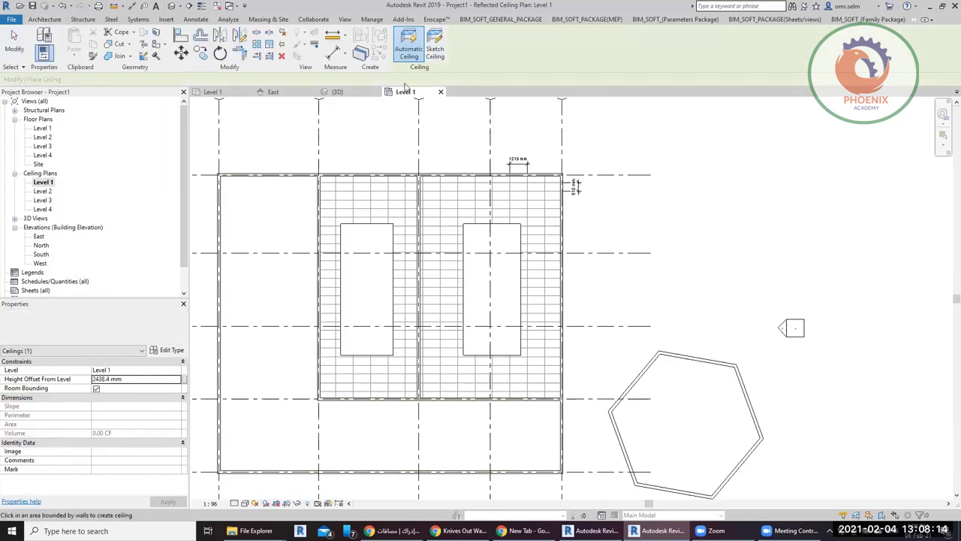
pyautogui.click(435, 46)
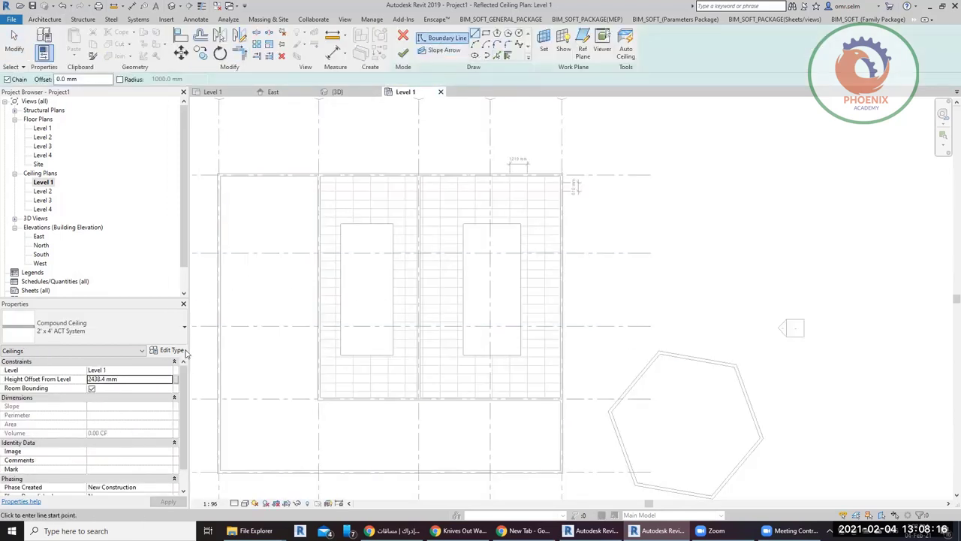
pyautogui.click(148, 379)
pyautogui.write('2500')
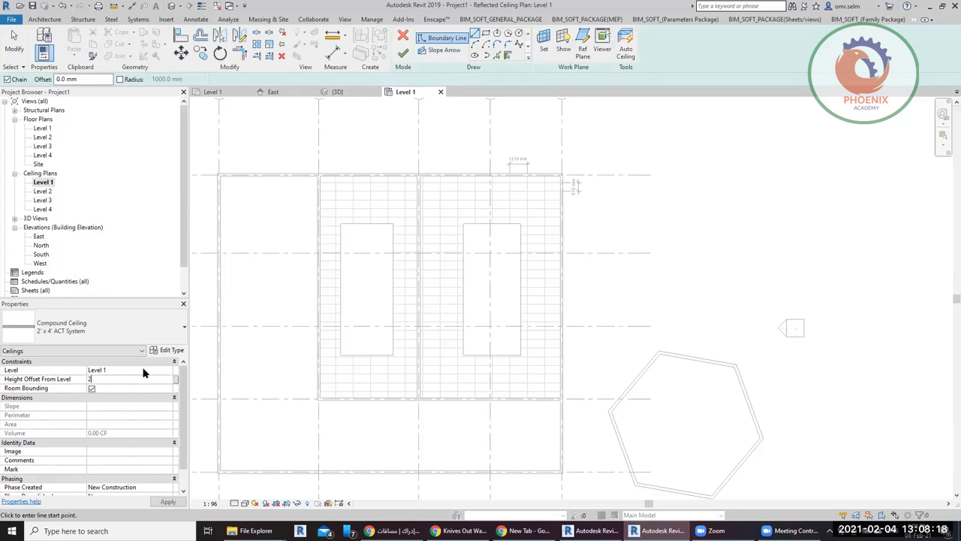
# Draw rectangular boundaries over the left and right openings to create the raised ceiling.
pyautogui.click(486, 33)
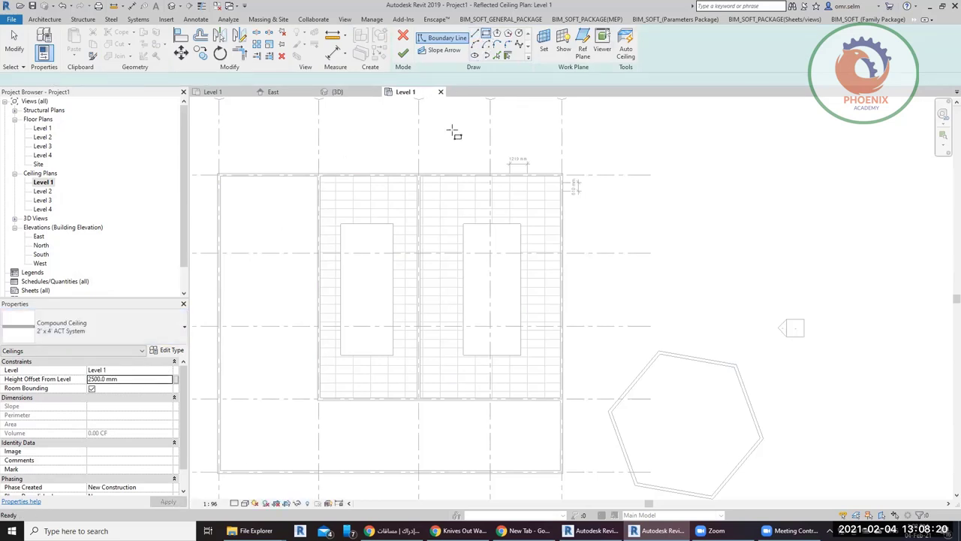
pyautogui.click(340, 223)
pyautogui.click(392, 354)
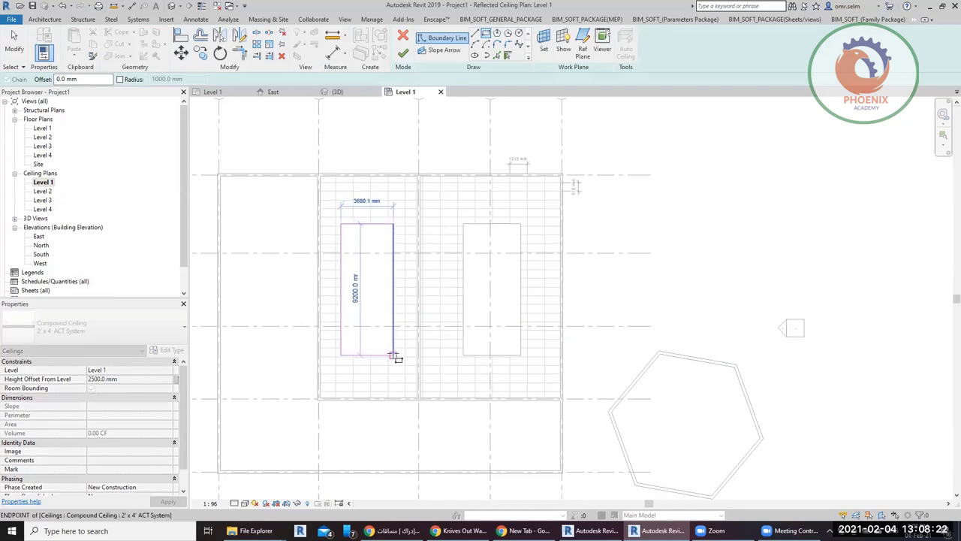
pyautogui.click(465, 226)
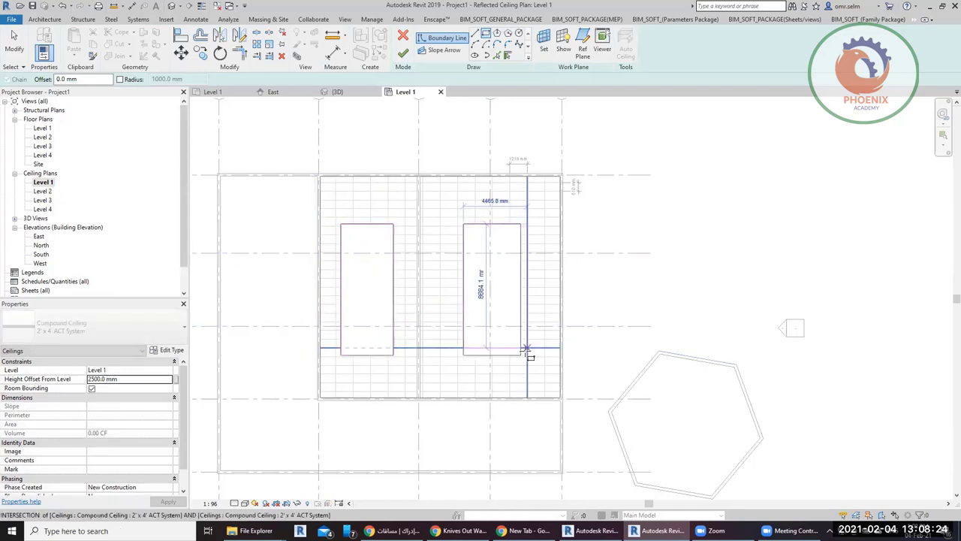
pyautogui.click(520, 355)
pyautogui.click(403, 57)
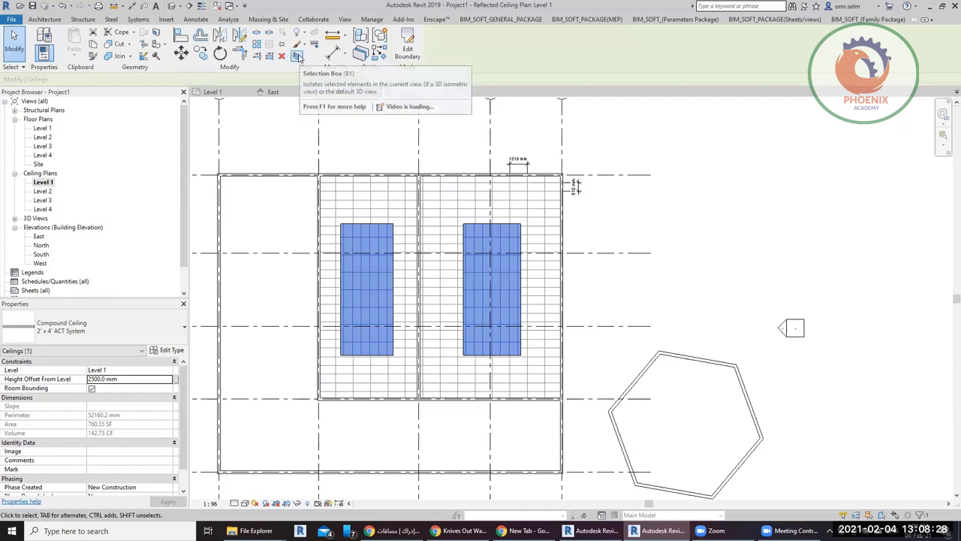
pyautogui.click(280, 123)
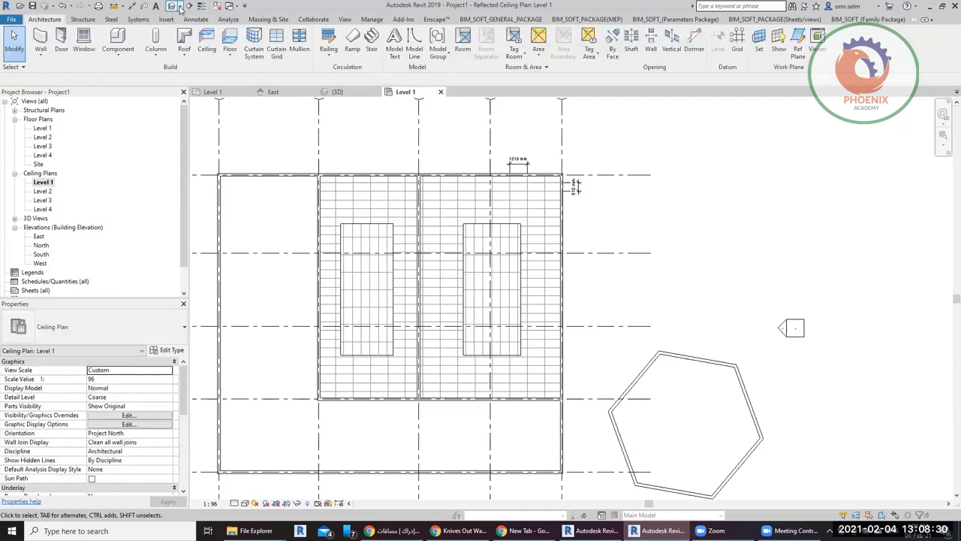
# Create Section 1 across both raised ceilings and open the section view.
pyautogui.click(190, 5)
pyautogui.click(254, 298)
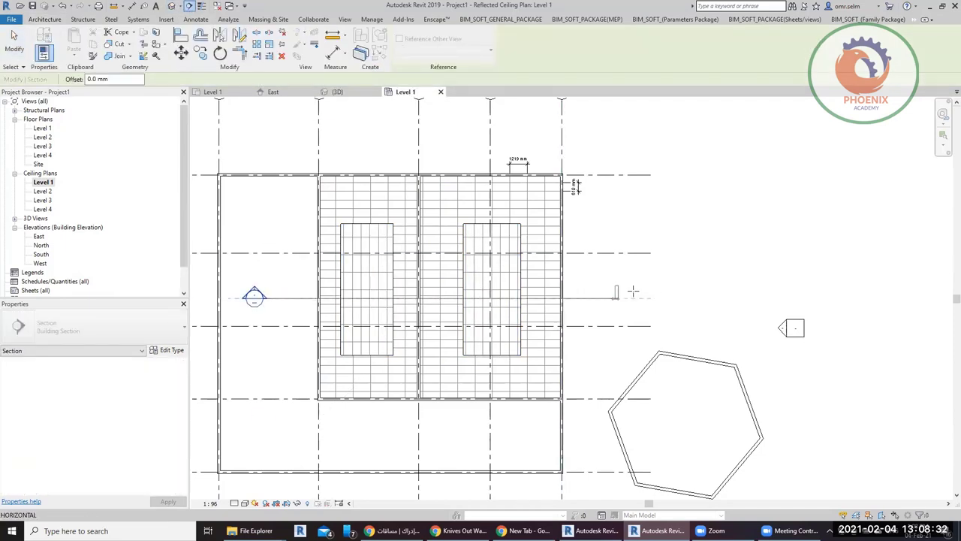
pyautogui.click(632, 298)
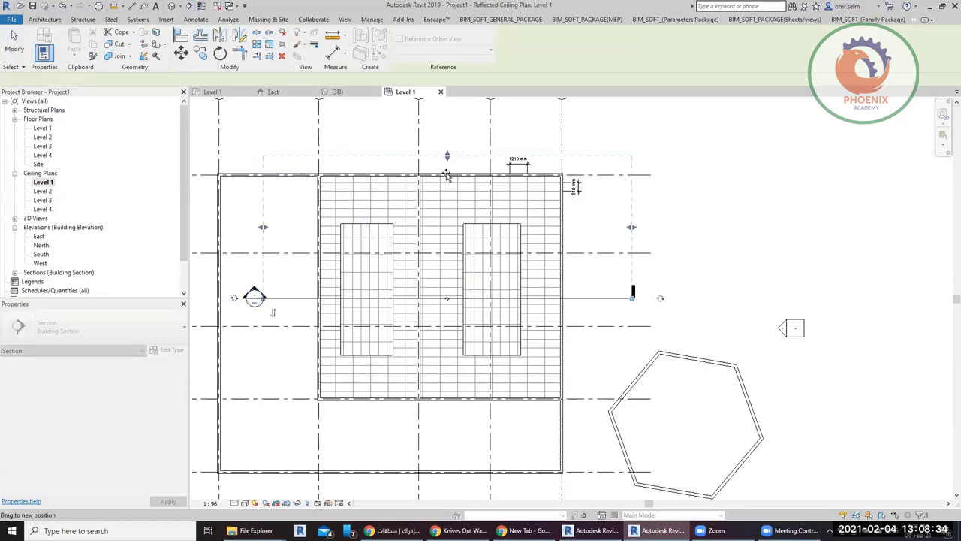
pyautogui.press('Escape')
pyautogui.rightClick(591, 298)
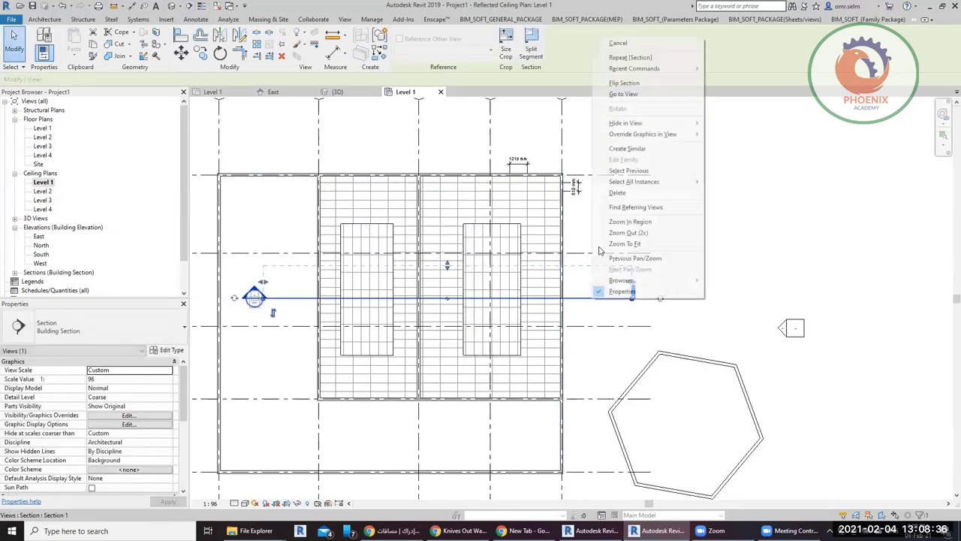
pyautogui.click(623, 94)
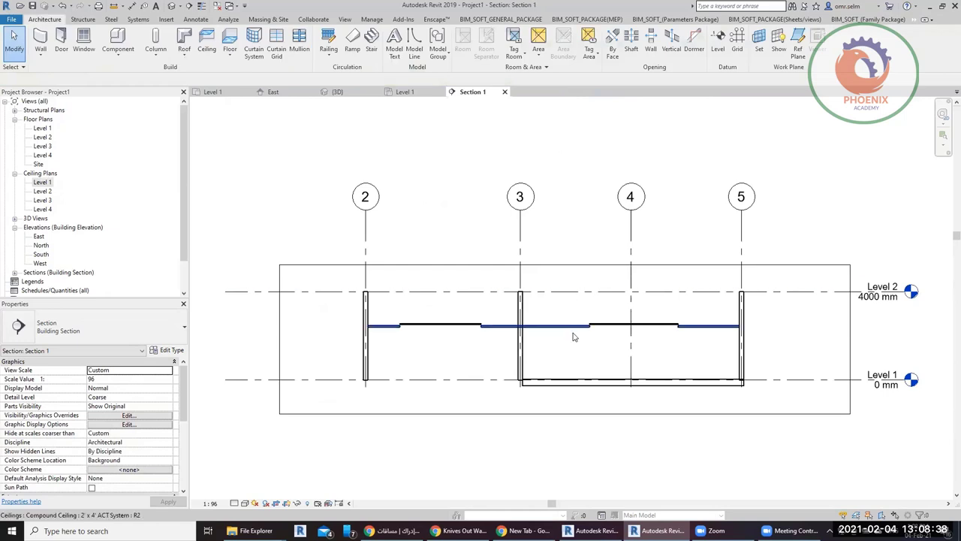
# Nudge the middle raised ceiling up to 2820 mm, then return to the Level 1 ceiling plan.
pyautogui.scroll(3, 689, 311)
pyautogui.scroll(2, 689, 311)
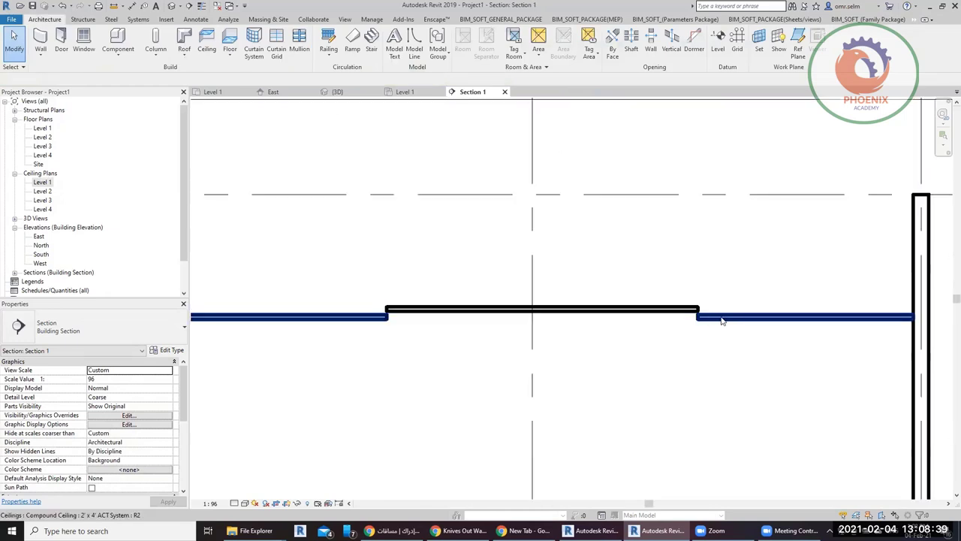
pyautogui.click(672, 308)
pyautogui.press('Up')
pyautogui.press('Up')
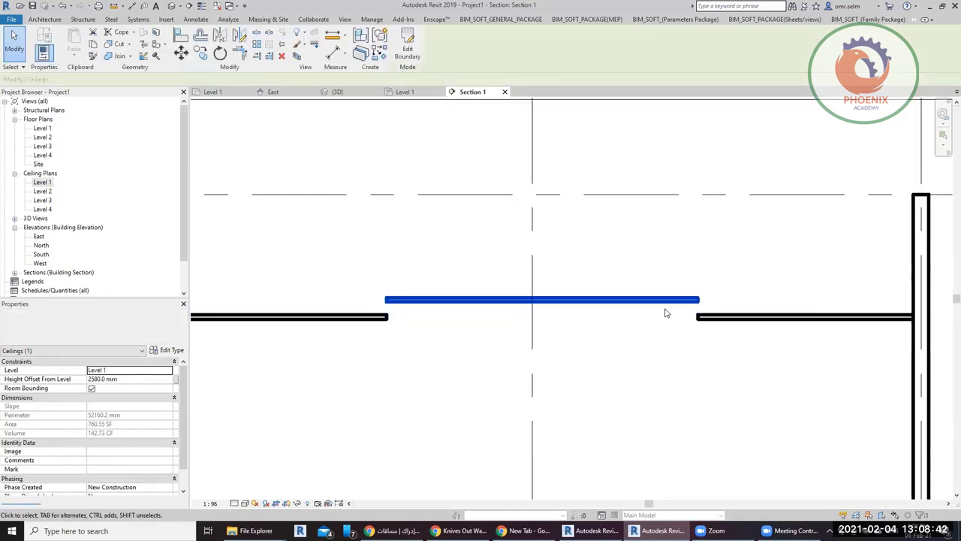
pyautogui.press('Up')
pyautogui.press('Up')
pyautogui.press('Up')
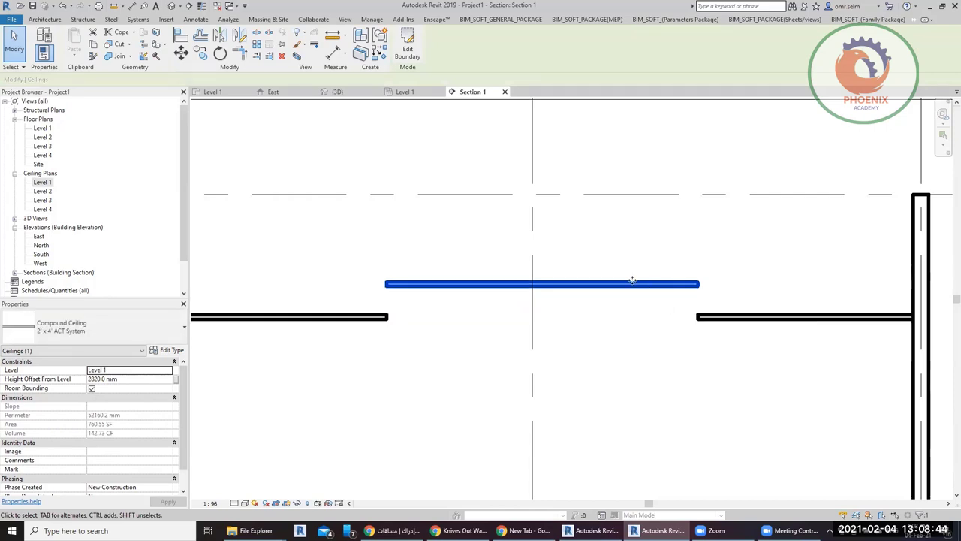
pyautogui.hotkey('ctrl', 'Tab')
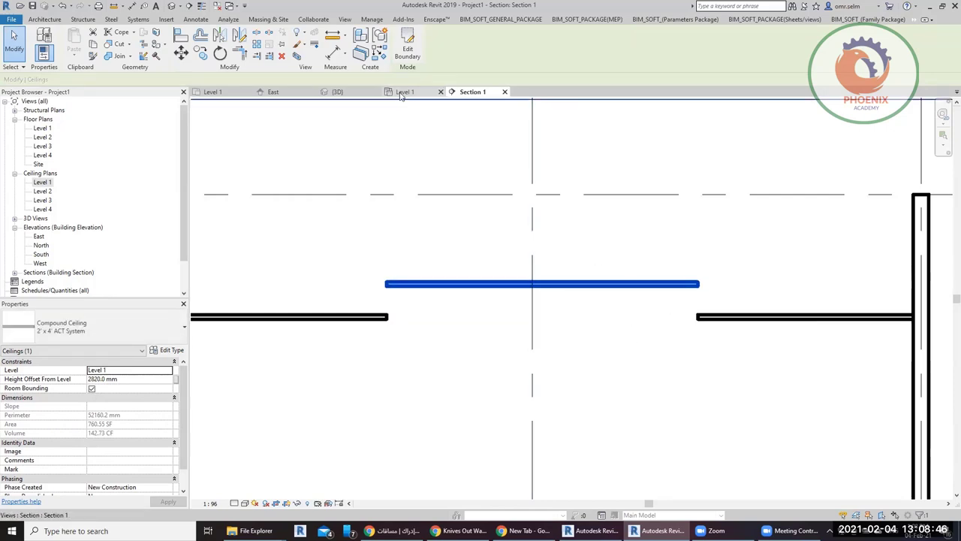
pyautogui.press('Escape')
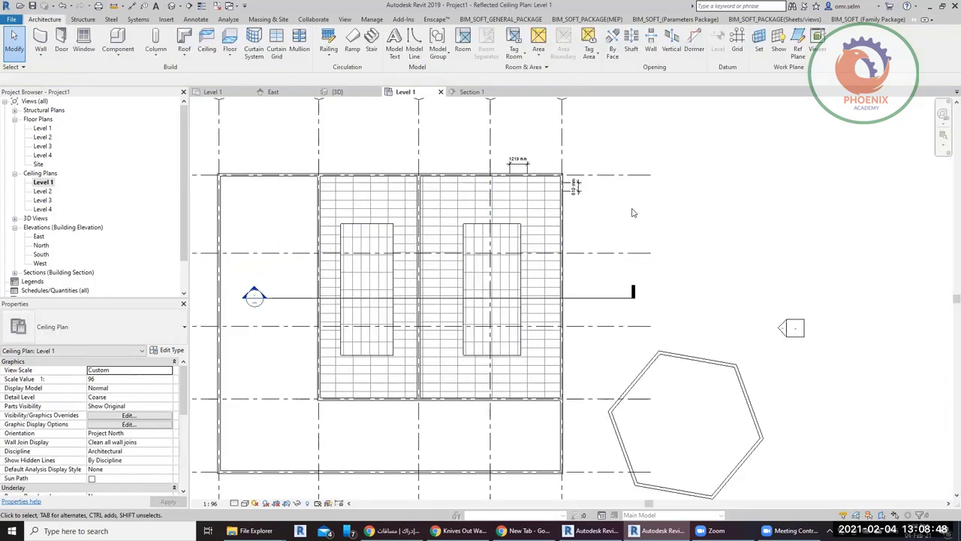
# Place a 2'x4' ACT ceiling filling the hexagonal room.
pyautogui.moveTo(696, 308); pyautogui.dragTo(613, 207, button='middle')
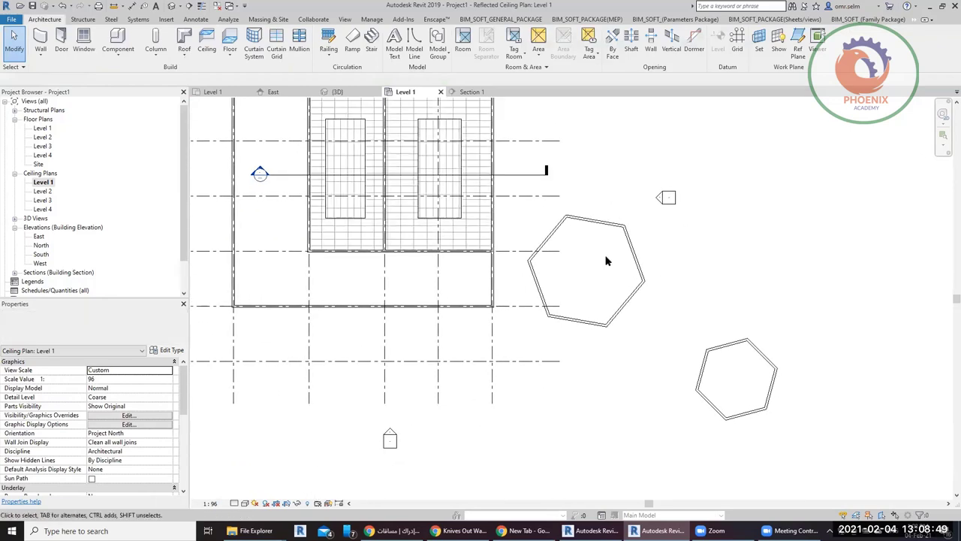
pyautogui.click(205, 43)
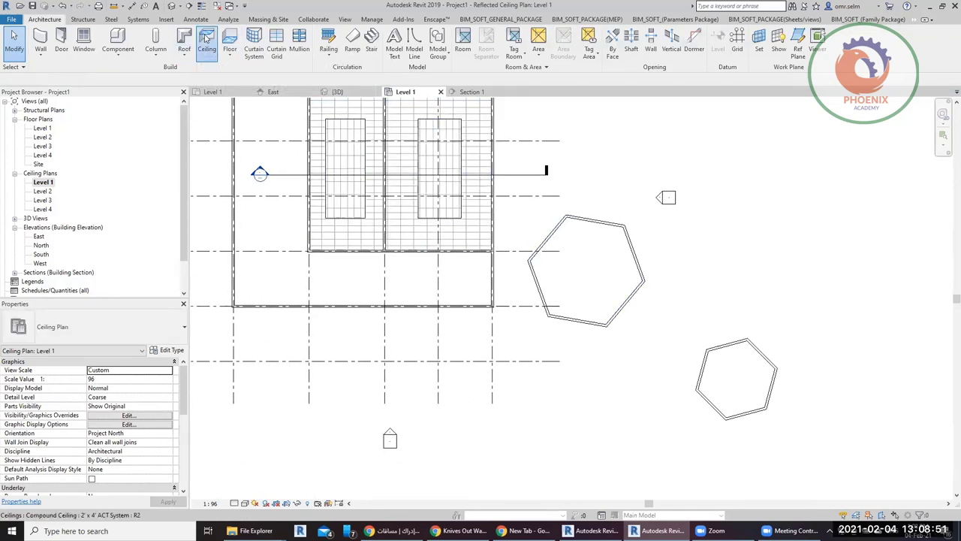
pyautogui.click(604, 283)
pyautogui.scroll(3, 605, 282)
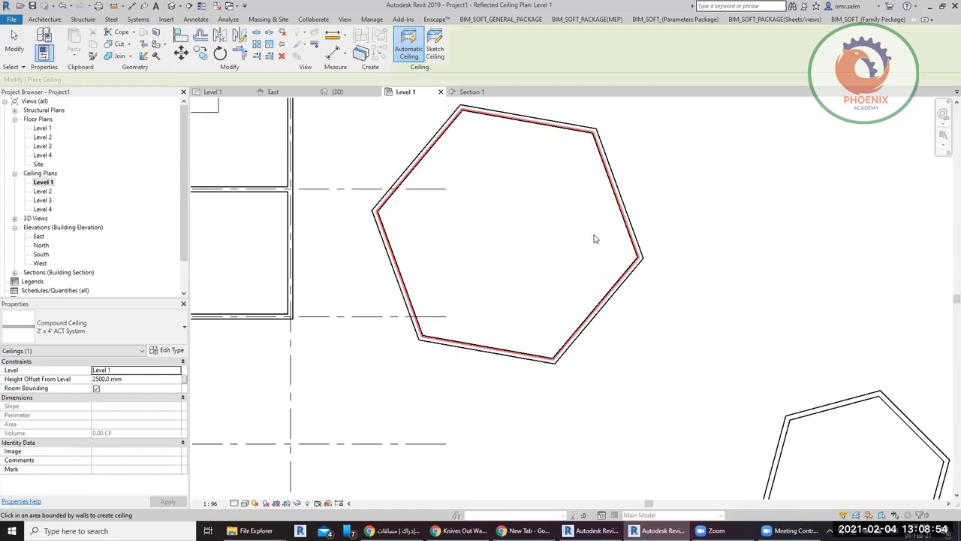
pyautogui.click(594, 235)
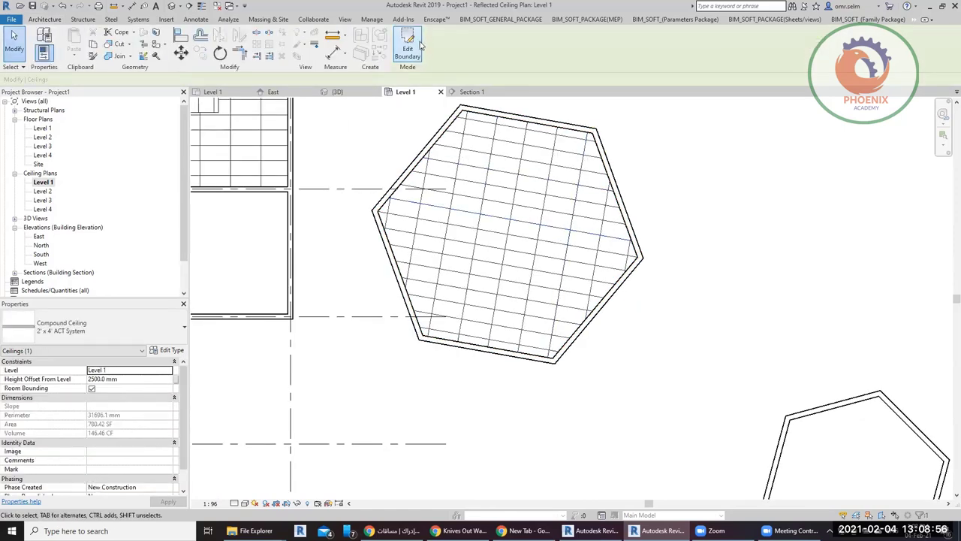
# Cut a 2200 mm-radius circular opening near the hexagon ceiling's centre.
pyautogui.click(412, 46)
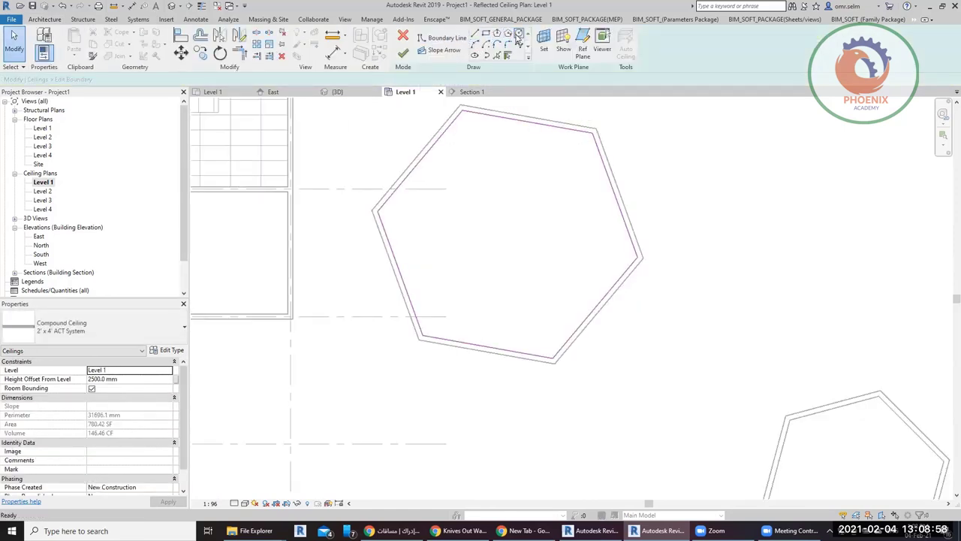
pyautogui.click(519, 34)
pyautogui.click(507, 228)
pyautogui.click(545, 266)
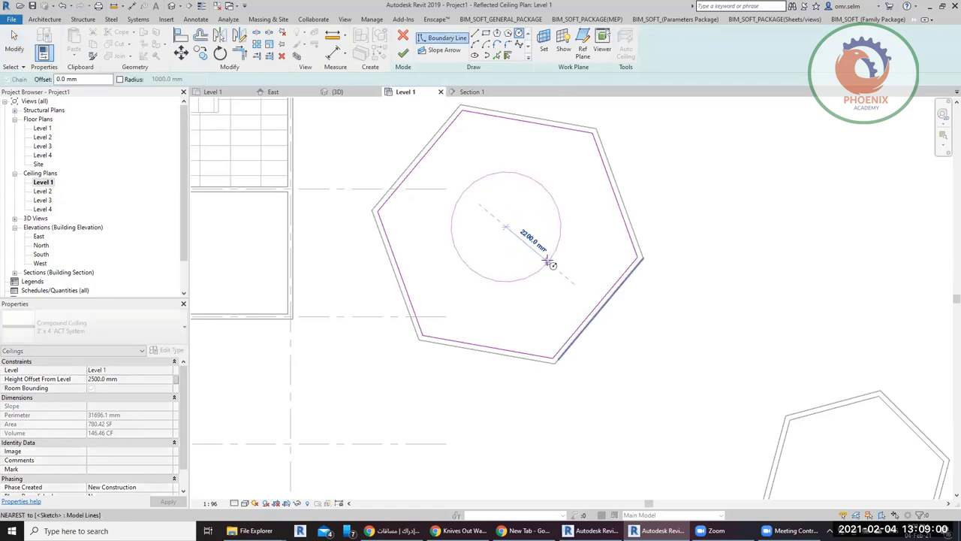
pyautogui.click(403, 57)
pyautogui.click(735, 203)
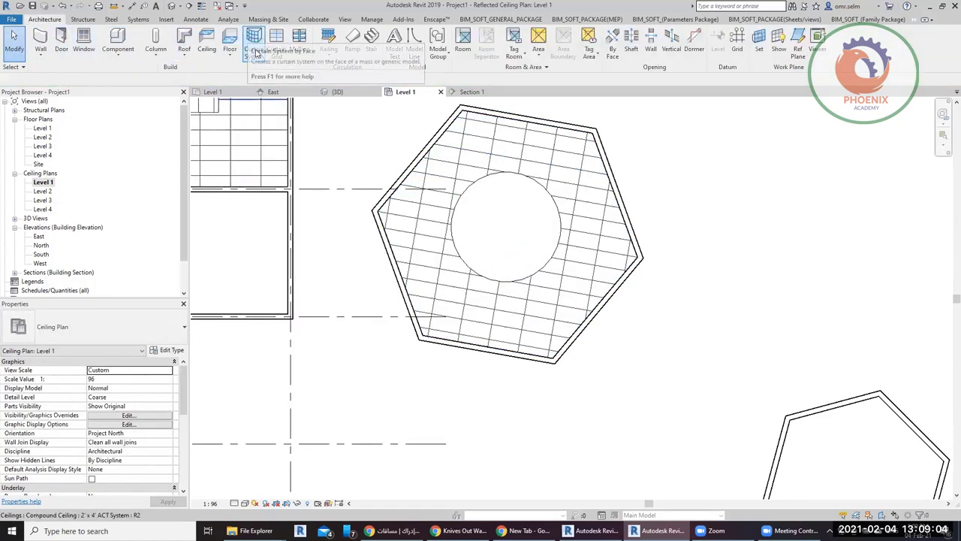
# Sketch a new ceiling with a circular boundary matching the 2200 mm opening.
pyautogui.click(206, 42)
pyautogui.click(434, 46)
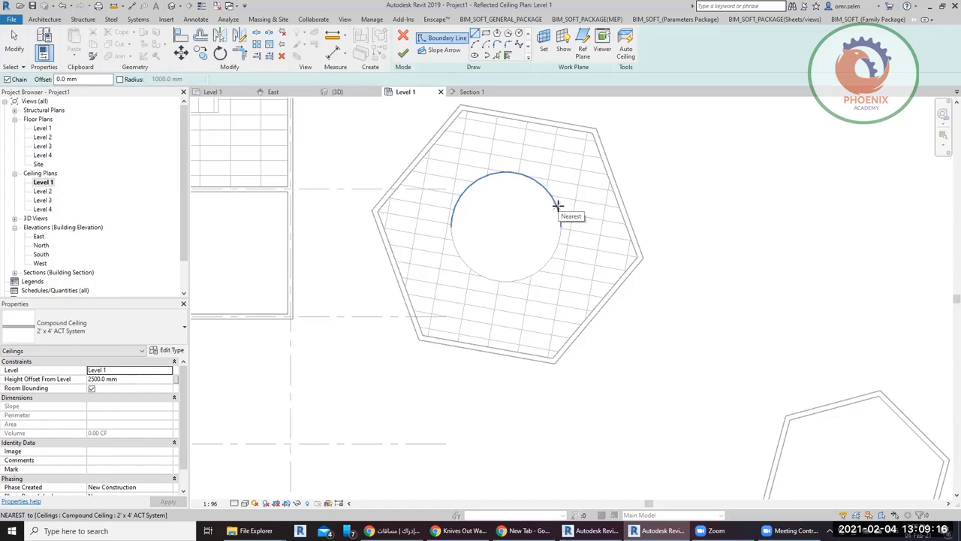
pyautogui.click(558, 205)
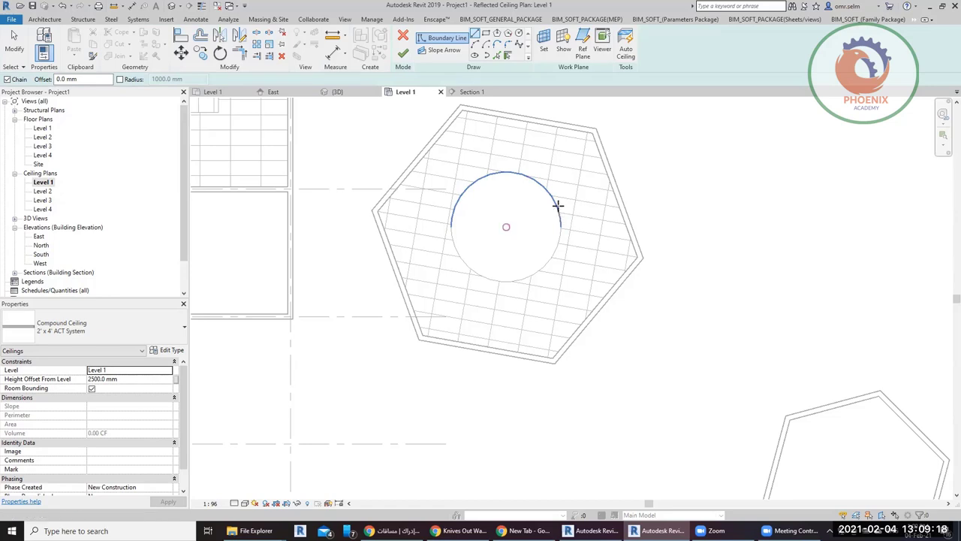
pyautogui.click(558, 205)
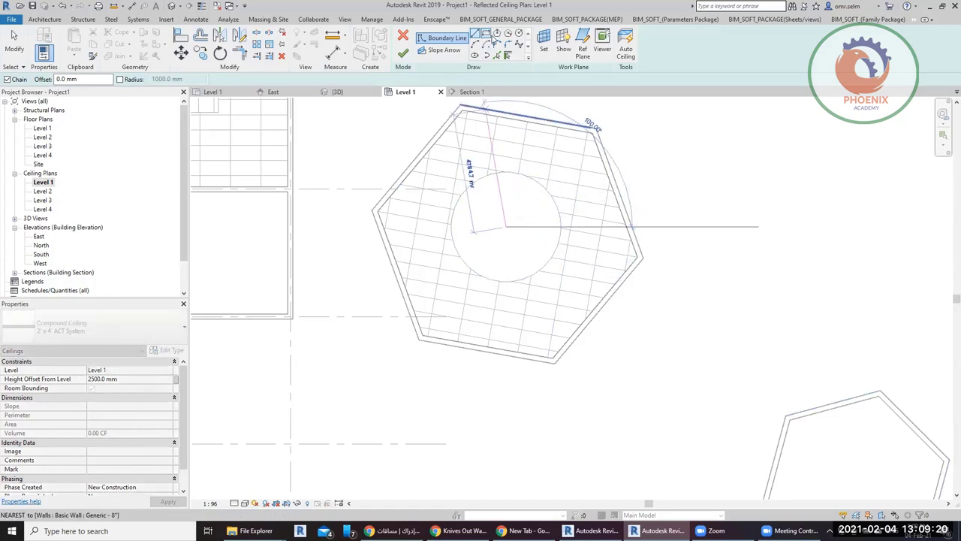
pyautogui.click(518, 33)
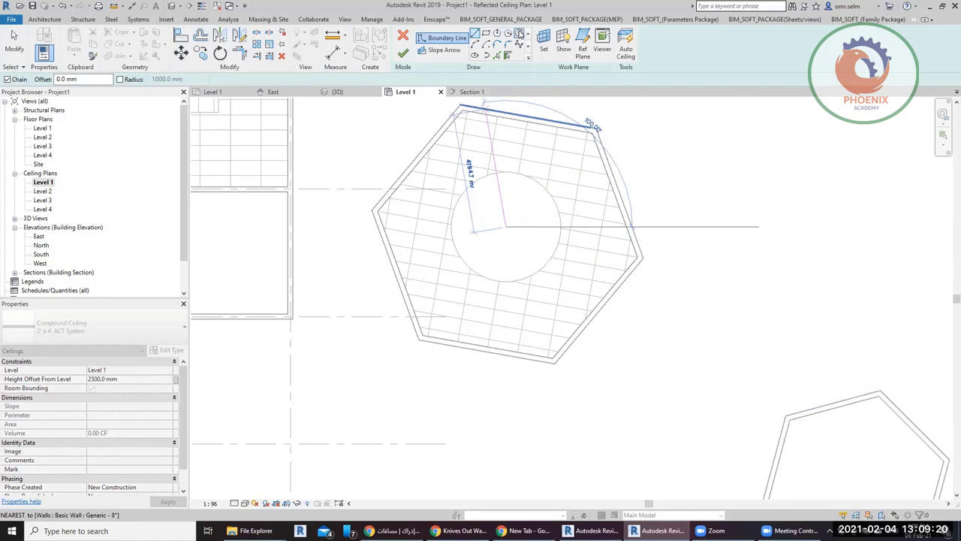
pyautogui.click(552, 197)
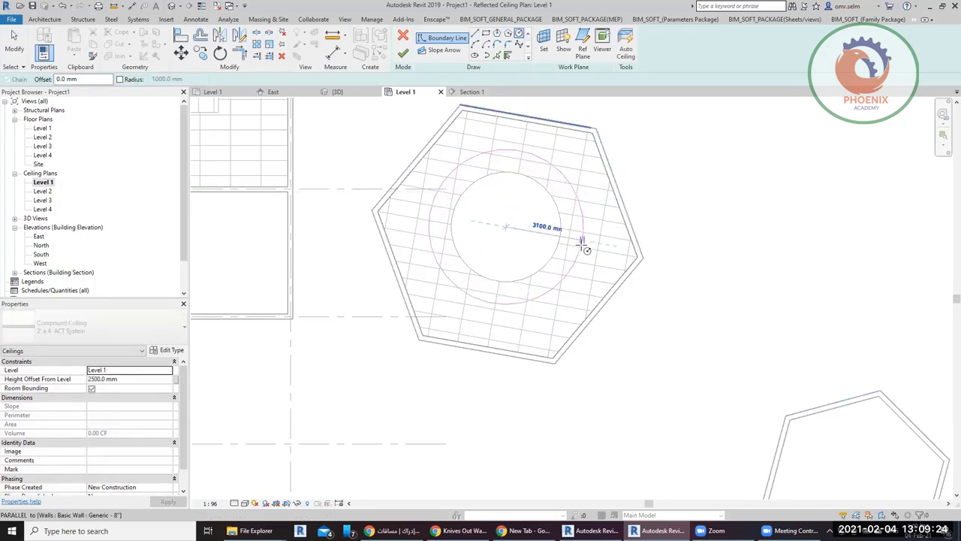
pyautogui.scroll(3, 582, 244)
pyautogui.moveTo(622, 235); pyautogui.dragTo(561, 231, button='middle')
pyautogui.click(561, 232)
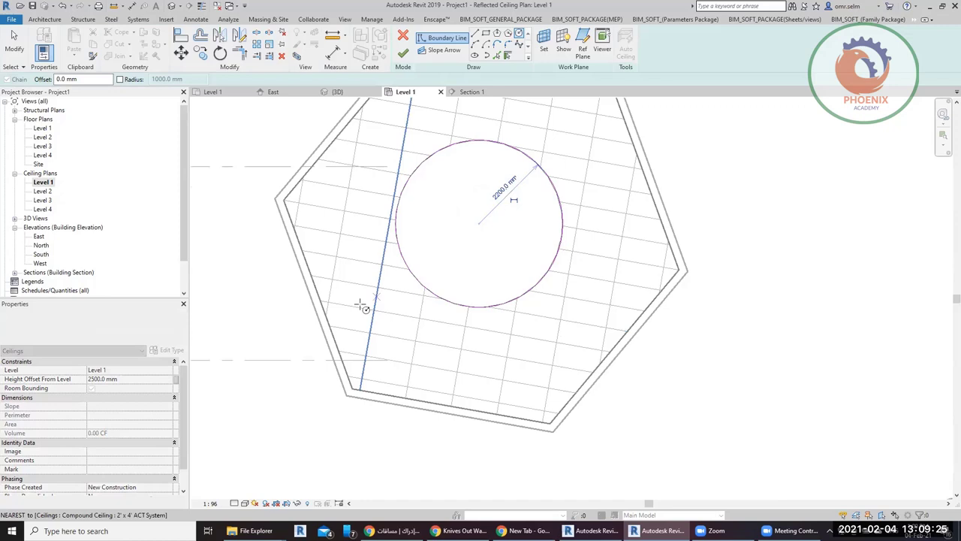
# Set the inset ceiling's height offset from Level 1 to 2600 mm.
pyautogui.click(128, 378)
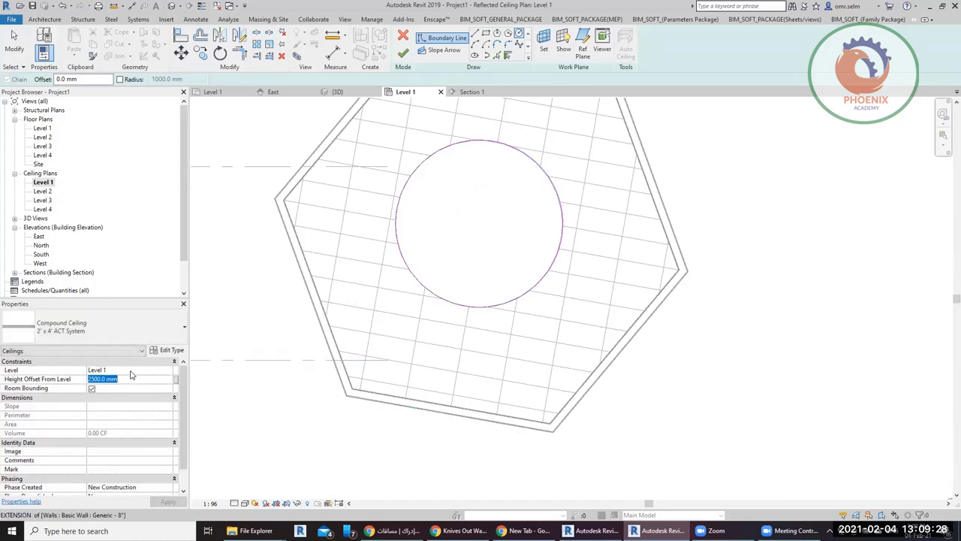
pyautogui.write('2600')
pyautogui.press('Return')
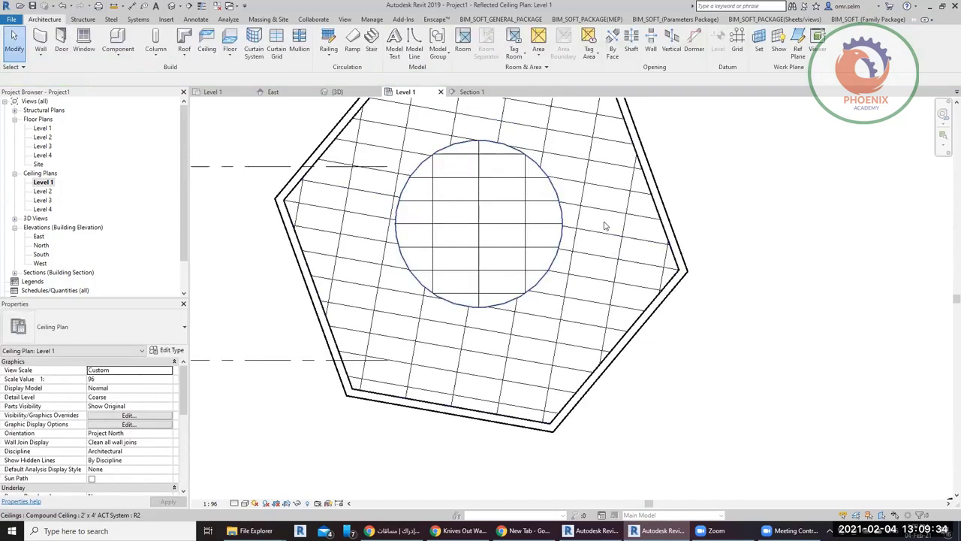
# Align the circular inset's tile grid to the hexagon ceiling's grid with AL.
pyautogui.press('a')
pyautogui.press('l')
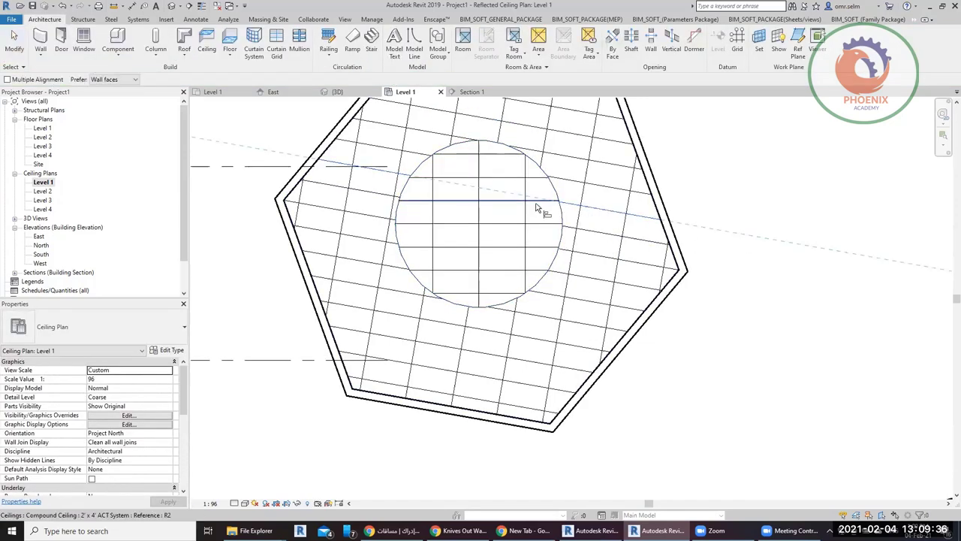
pyautogui.click(542, 203)
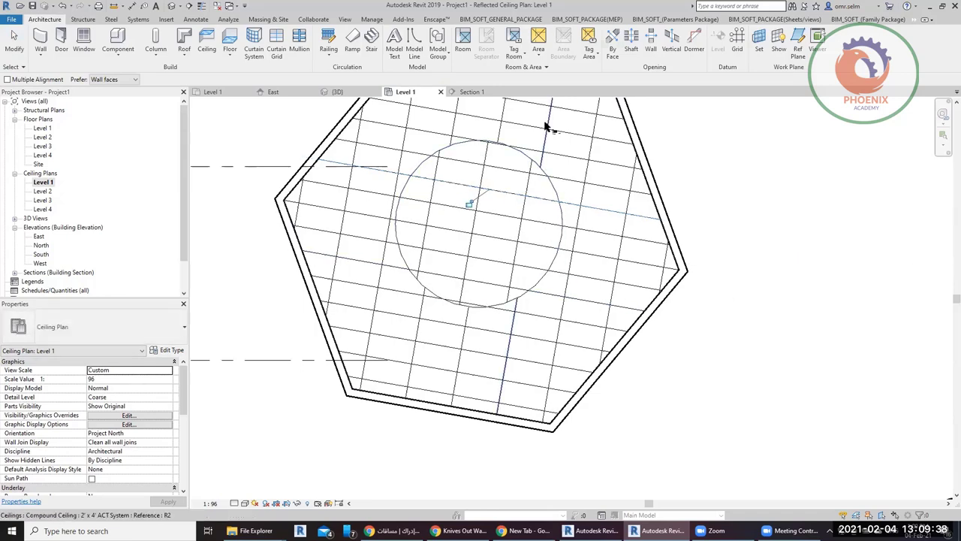
pyautogui.press('Escape')
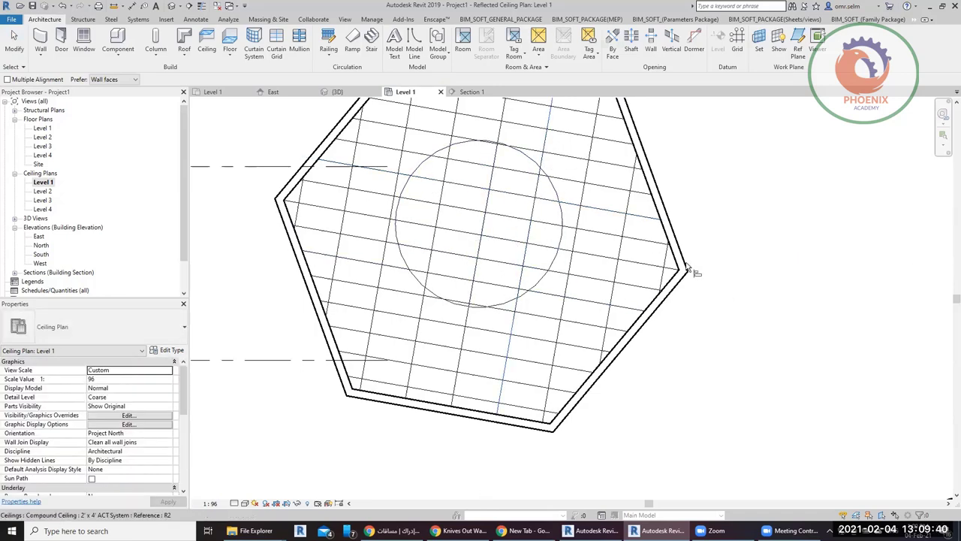
pyautogui.press('Escape')
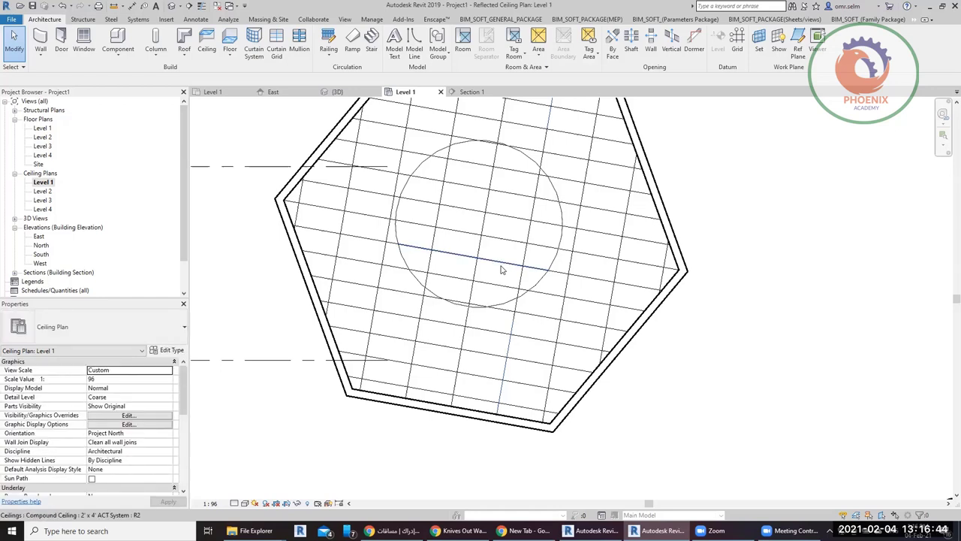
# Zoom out to the whole Level 1 ceiling plan and open the Roof dropdown.
pyautogui.scroll(-3, 502, 271)
pyautogui.scroll(-3, 501, 278)
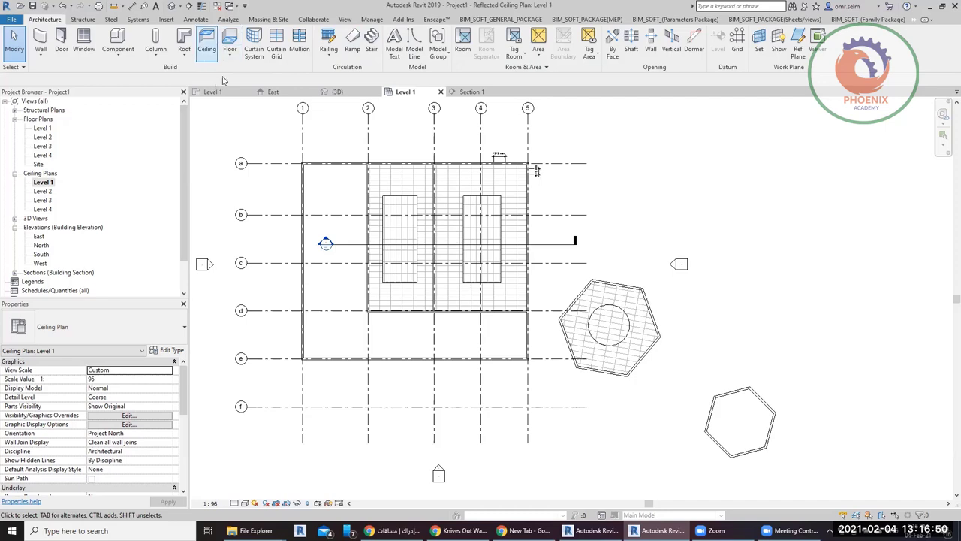
pyautogui.click(184, 51)
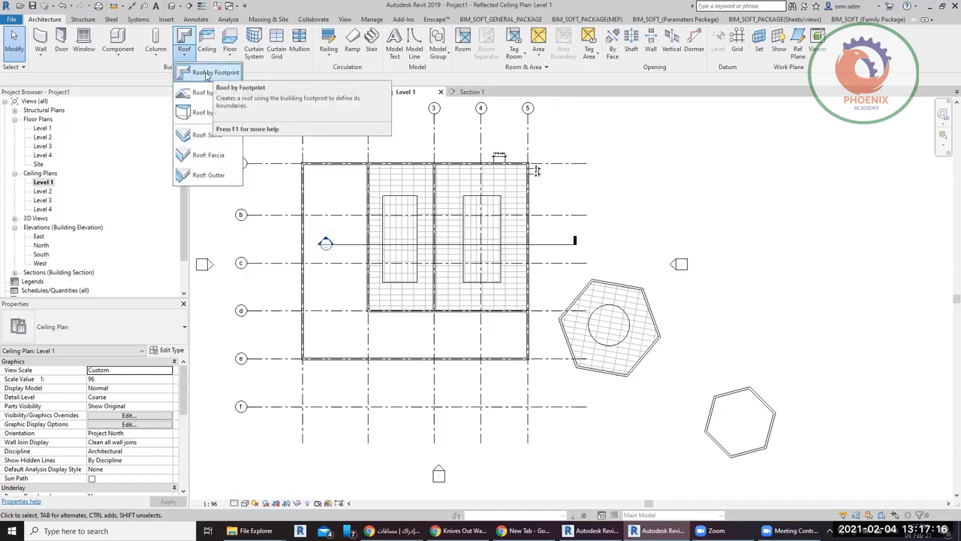
# Start a Roof by Footprint sketch, dismissing the save reminder, with its base level at Level 2.
pyautogui.click(207, 73)
pyautogui.click(545, 308)
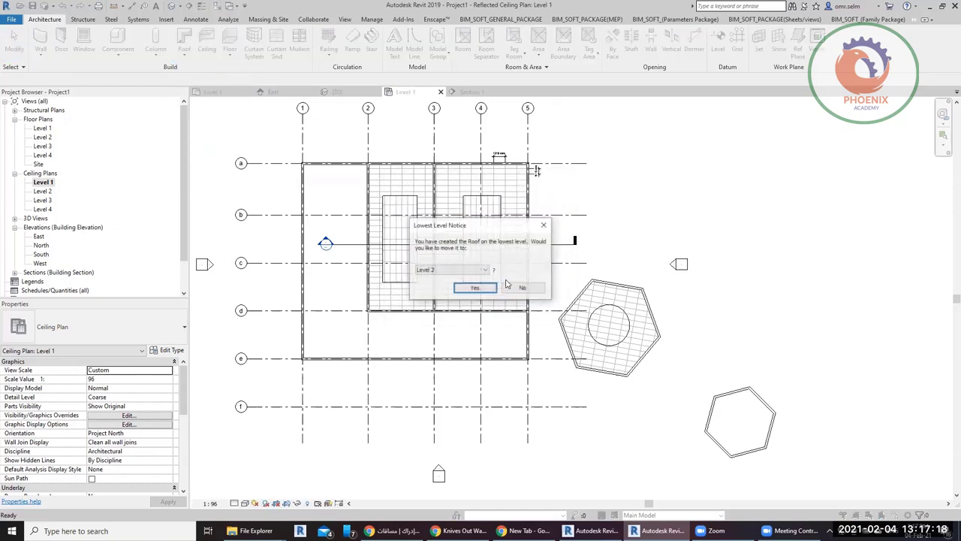
pyautogui.click(455, 270)
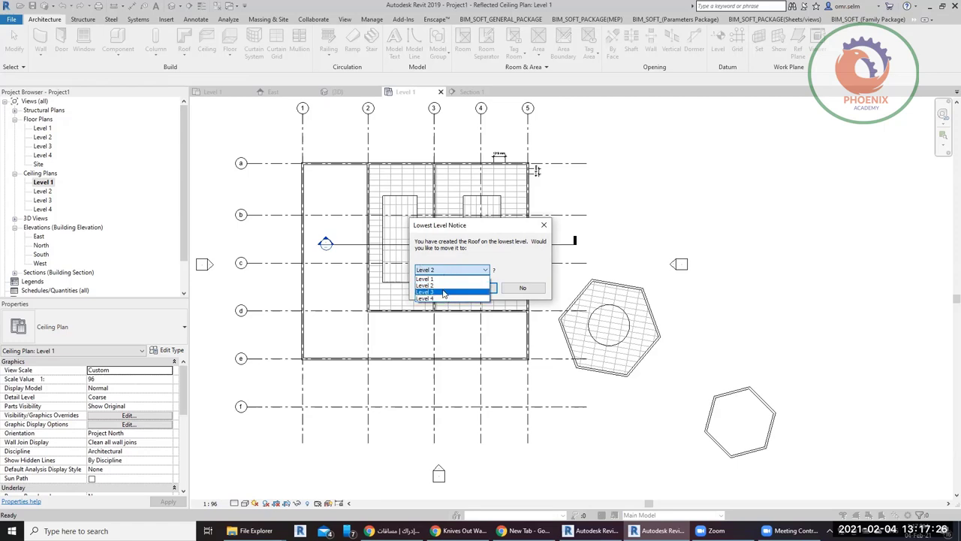
pyautogui.click(443, 286)
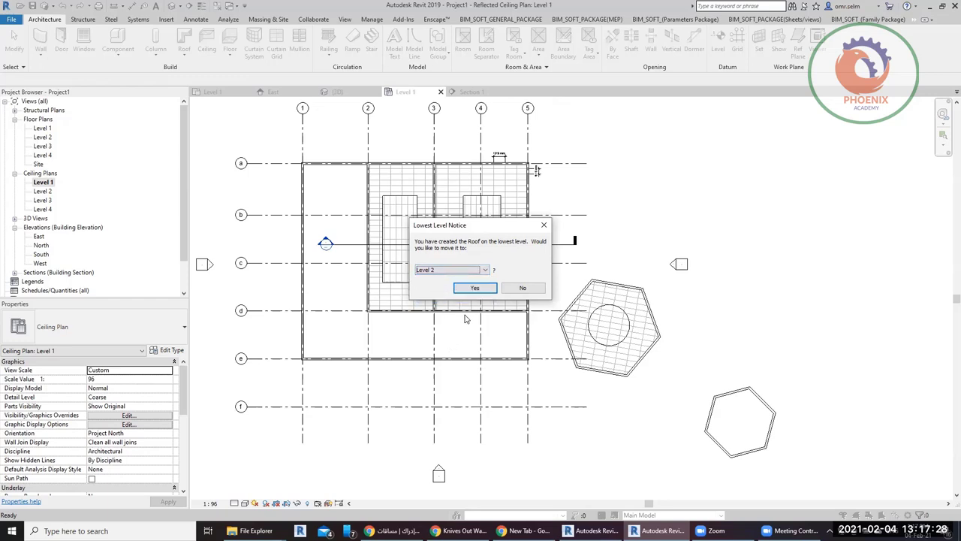
pyautogui.click(475, 290)
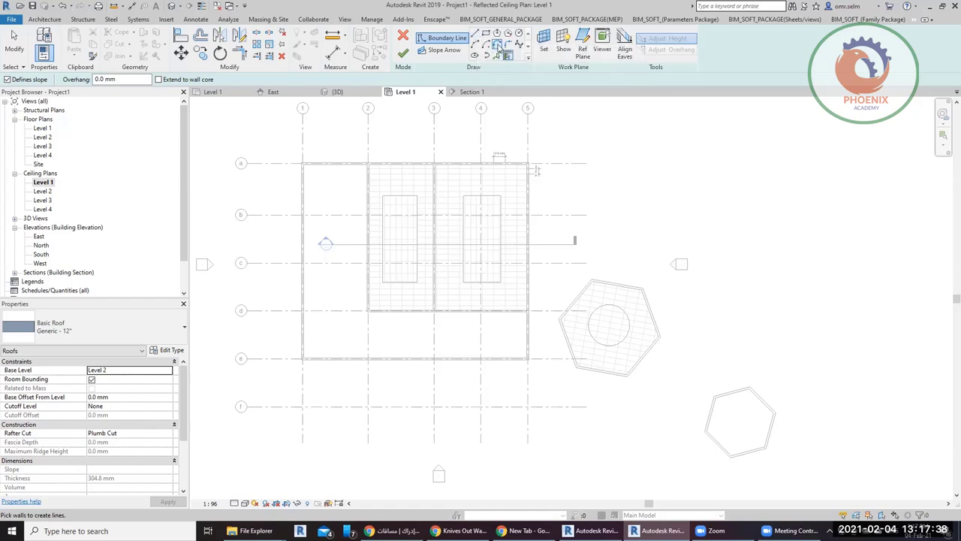
# Switch the boundary to the Rectangle tool and abandon a first rectangle attempt.
pyautogui.click(475, 33)
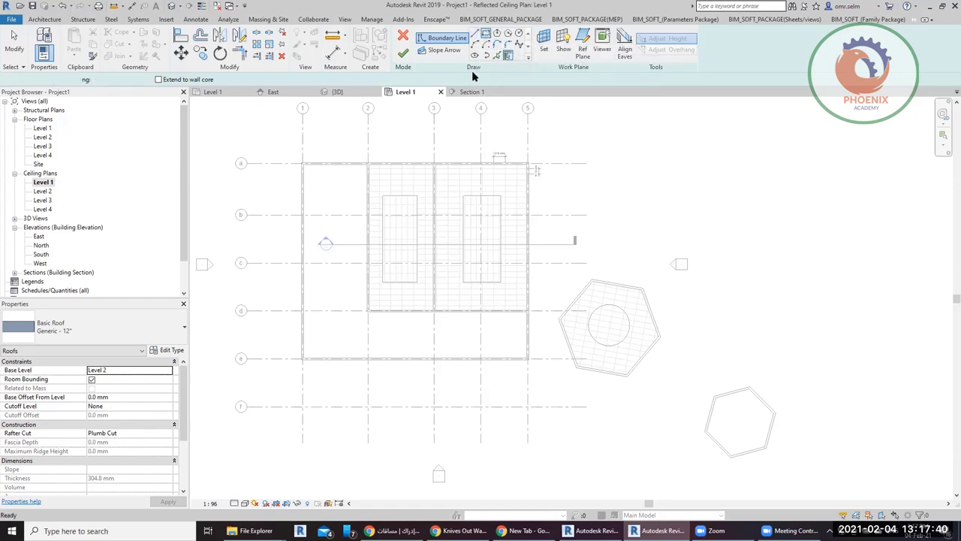
pyautogui.scroll(3, 440, 168)
pyautogui.scroll(2, 421, 158)
pyautogui.click(420, 156)
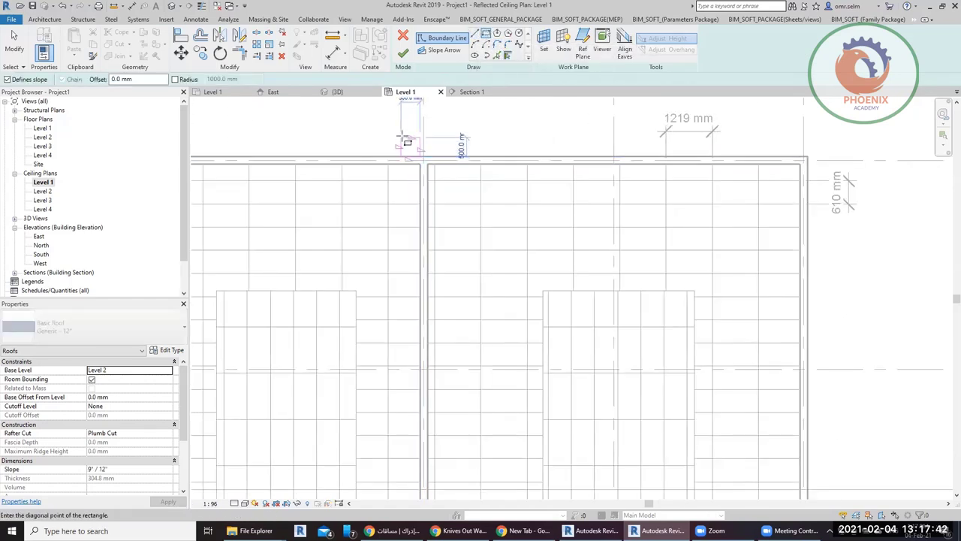
pyautogui.scroll(-3, 398, 135)
pyautogui.scroll(4, 576, 411)
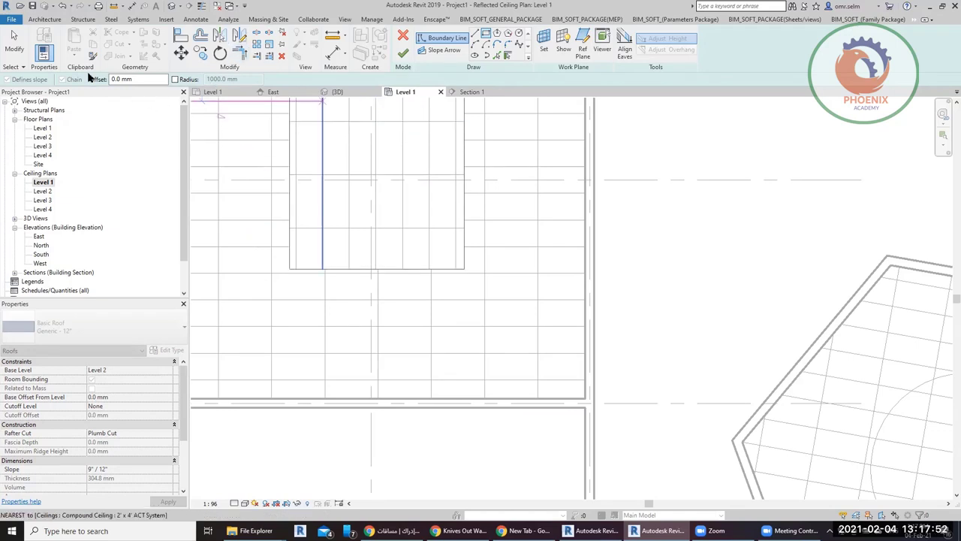
pyautogui.press('Escape')
pyautogui.press('Escape')
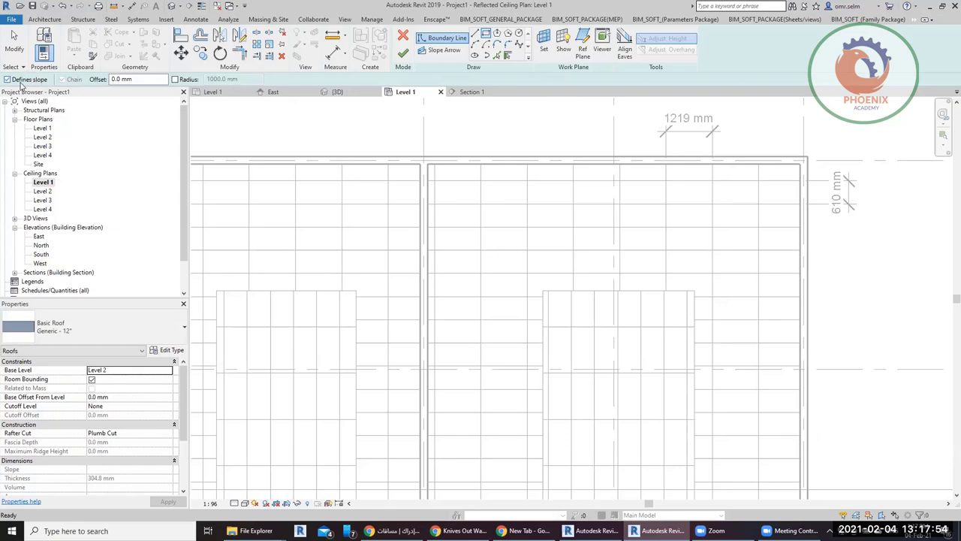
# Sketch a non-sloping rectangle between the wall corners and finish it as a flat roof.
pyautogui.click(23, 80)
pyautogui.scroll(-2, 409, 122)
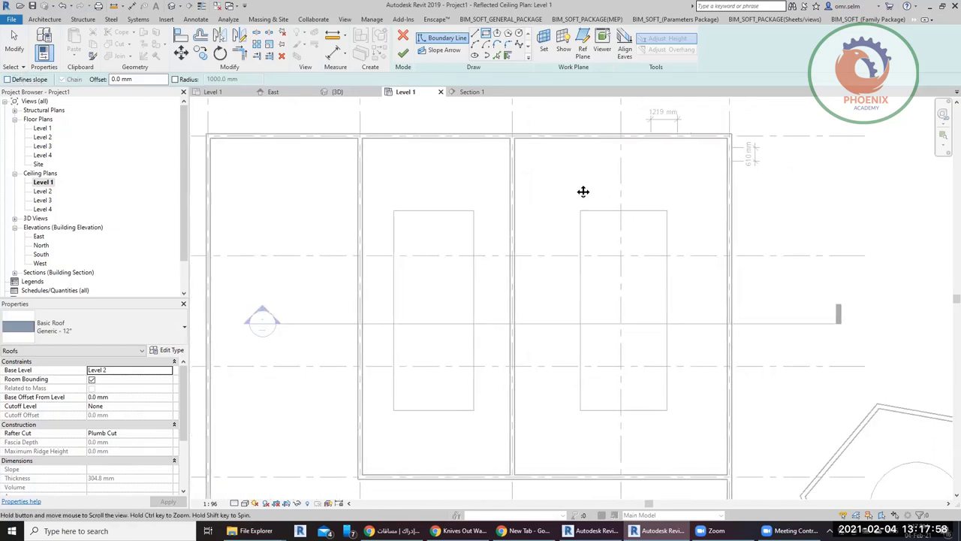
pyautogui.scroll(3, 583, 193)
pyautogui.scroll(-2, 384, 134)
pyautogui.click(386, 125)
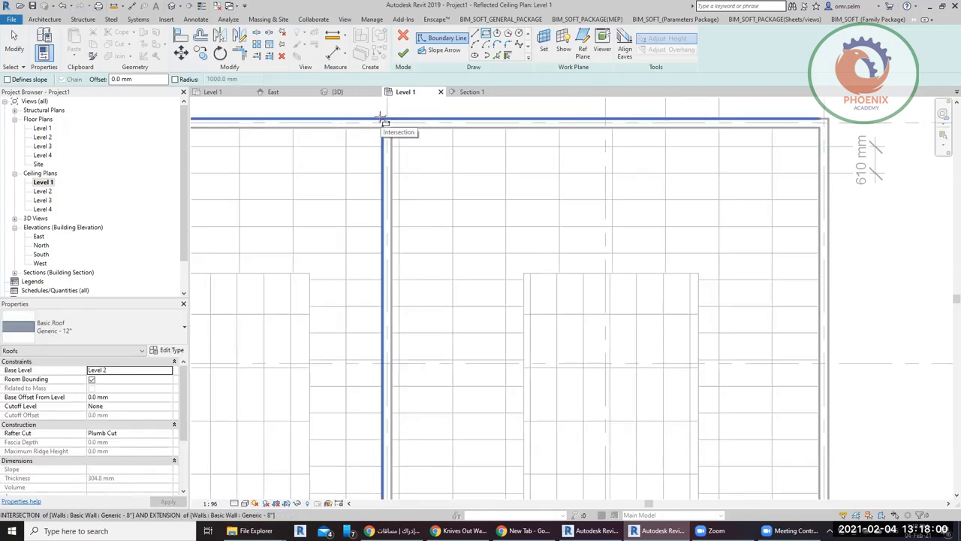
pyautogui.scroll(2, 423, 140)
pyautogui.scroll(3, 577, 417)
pyautogui.click(590, 430)
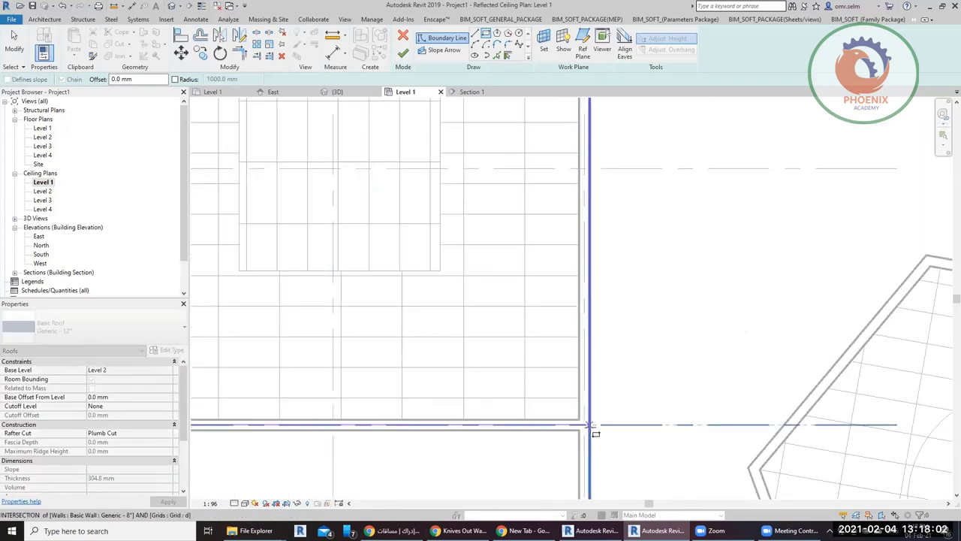
pyautogui.scroll(-1, 749, 318)
pyautogui.scroll(-1, 744, 318)
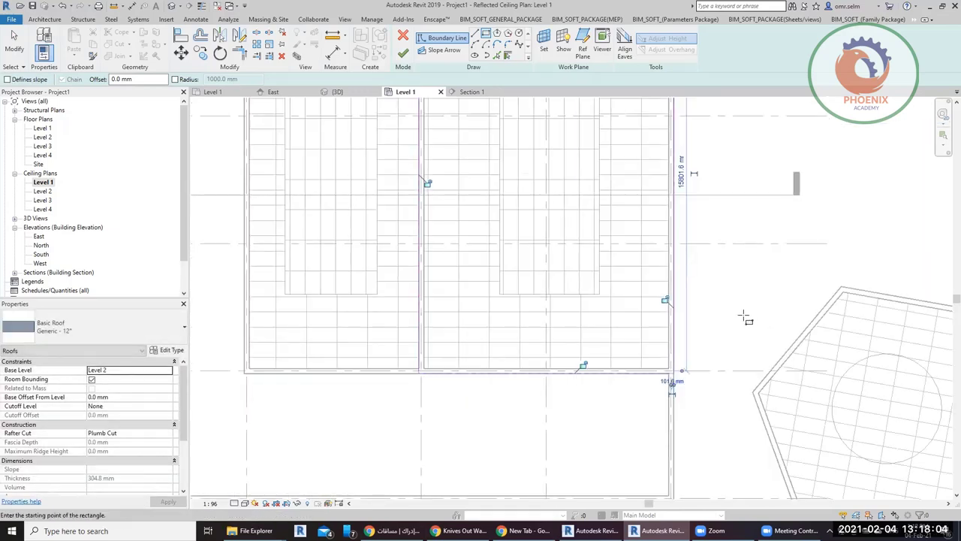
pyautogui.scroll(-2, 745, 317)
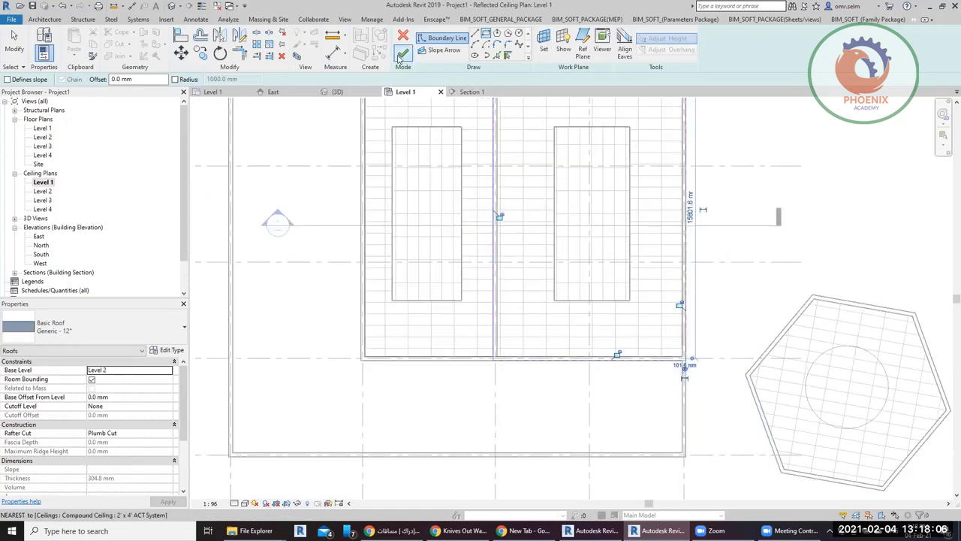
pyautogui.click(396, 60)
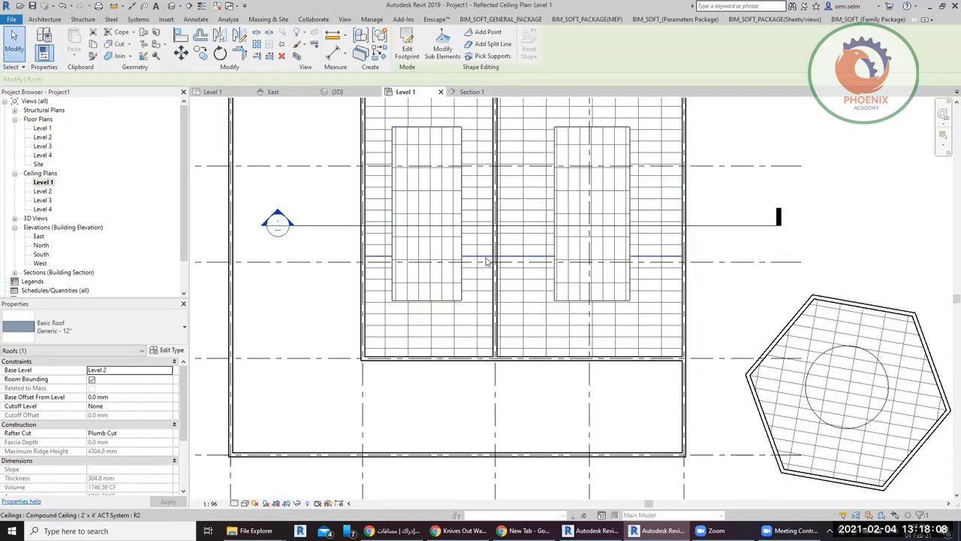
# Show the whole model in the {3D} view with the Section Box turned off.
pyautogui.click(172, 5)
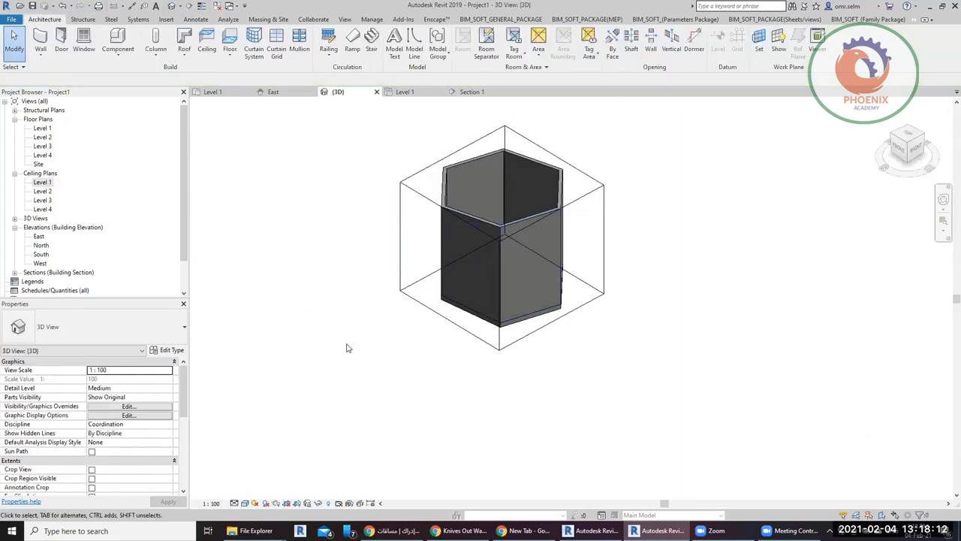
pyautogui.scroll(-3, 116, 436)
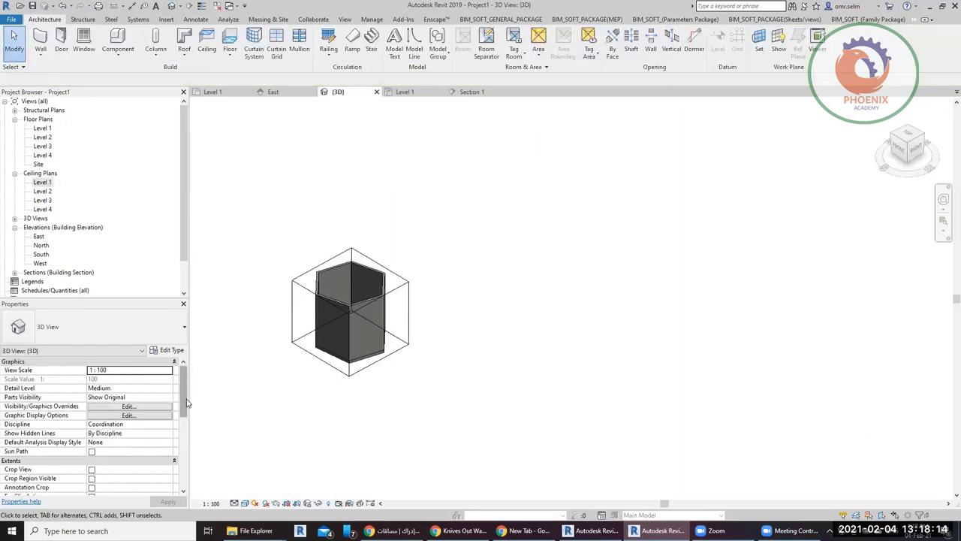
pyautogui.scroll(-5, 150, 420)
pyautogui.click(92, 434)
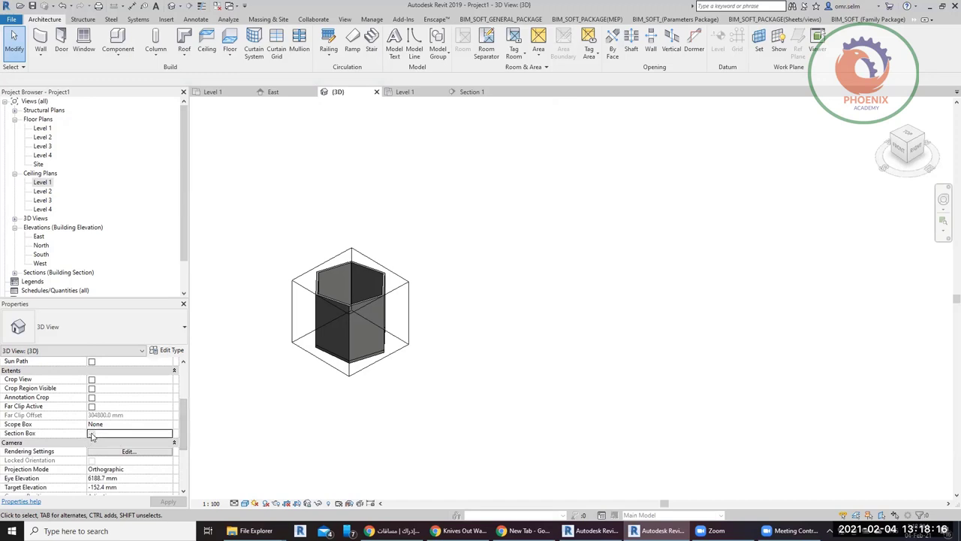
# Select the new flat roof and delete it.
pyautogui.scroll(3, 504, 379)
pyautogui.scroll(-2, 451, 226)
pyautogui.scroll(3, 392, 220)
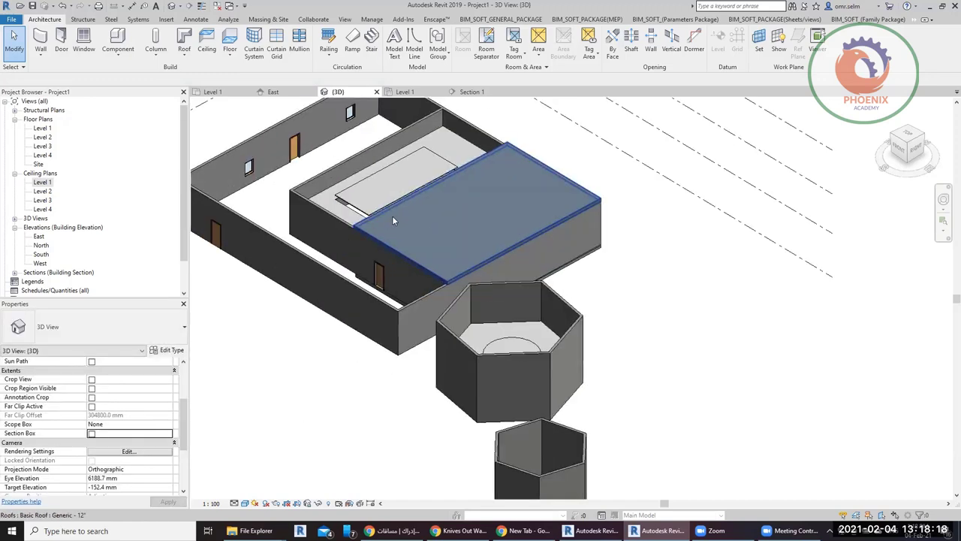
pyautogui.click(392, 220)
pyautogui.scroll(2, 518, 214)
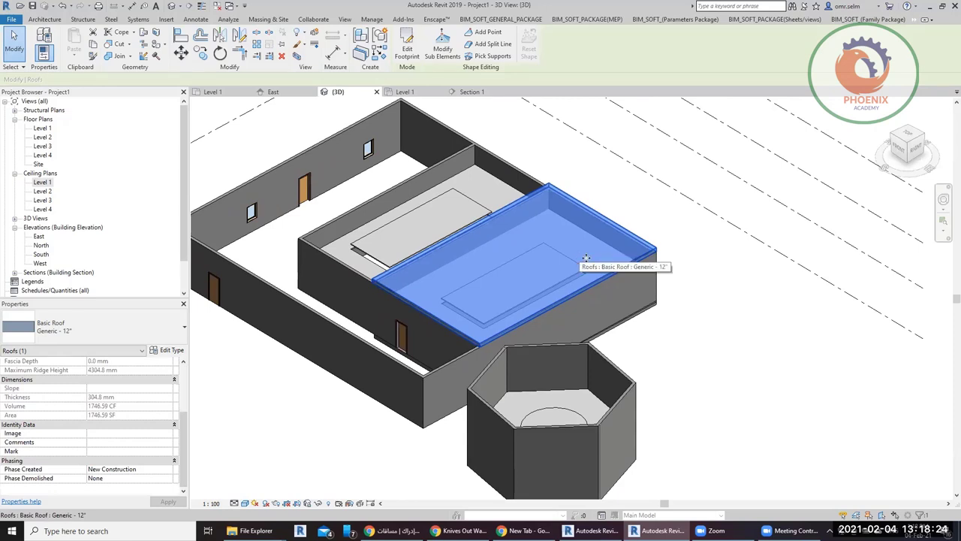
pyautogui.press('Delete')
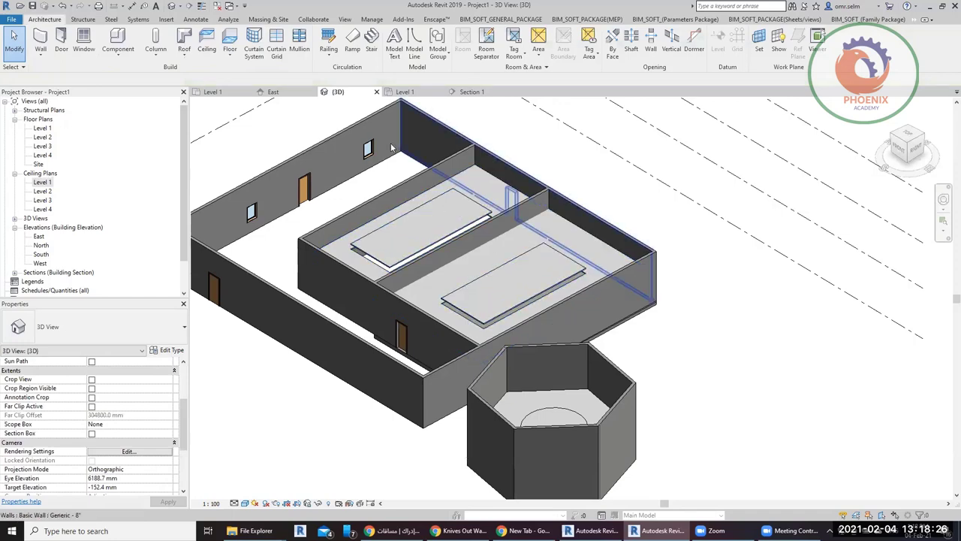
# On the Level 1 plan, start a footprint roof based at Level 4 using Boundary Line.
pyautogui.click(214, 92)
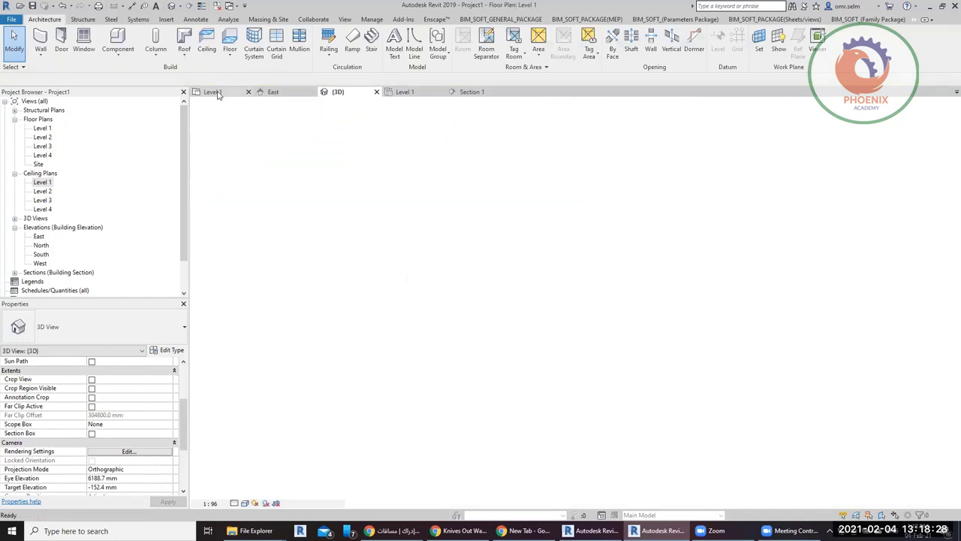
pyautogui.scroll(-5, 541, 319)
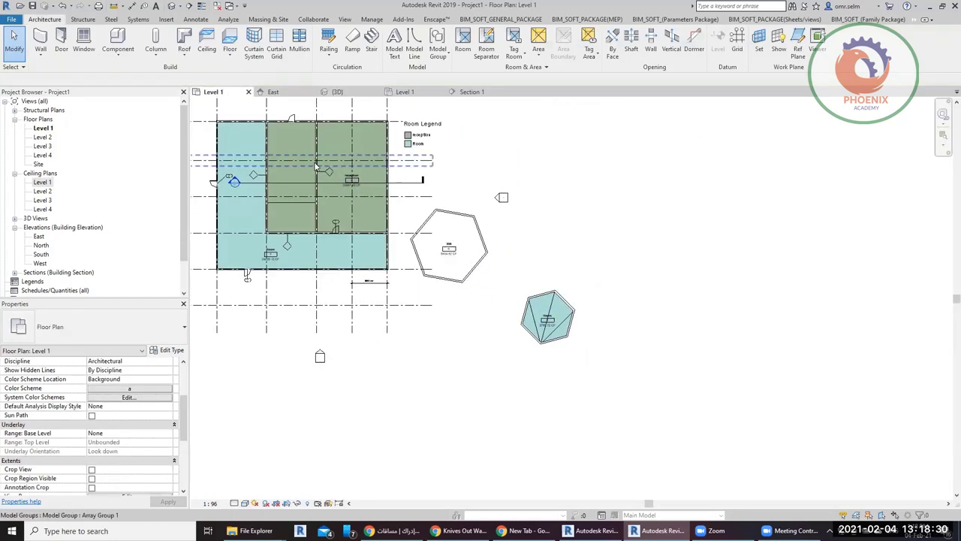
pyautogui.moveTo(316, 165); pyautogui.dragTo(354, 241, button='middle')
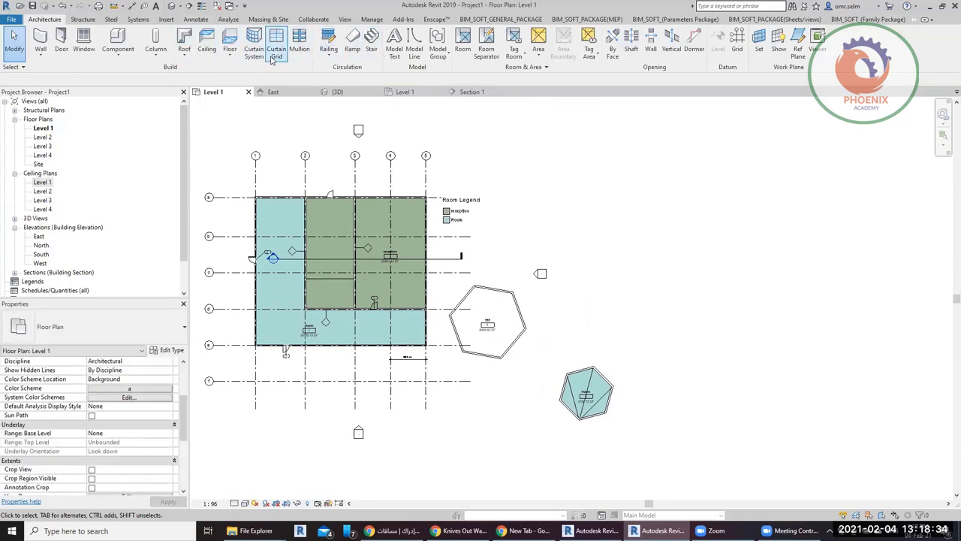
pyautogui.click(186, 57)
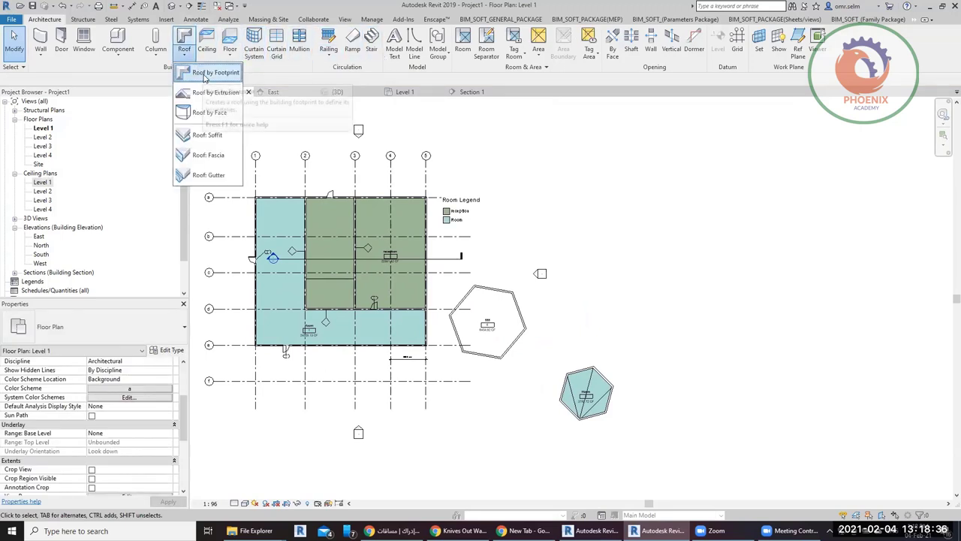
pyautogui.click(205, 75)
pyautogui.click(460, 270)
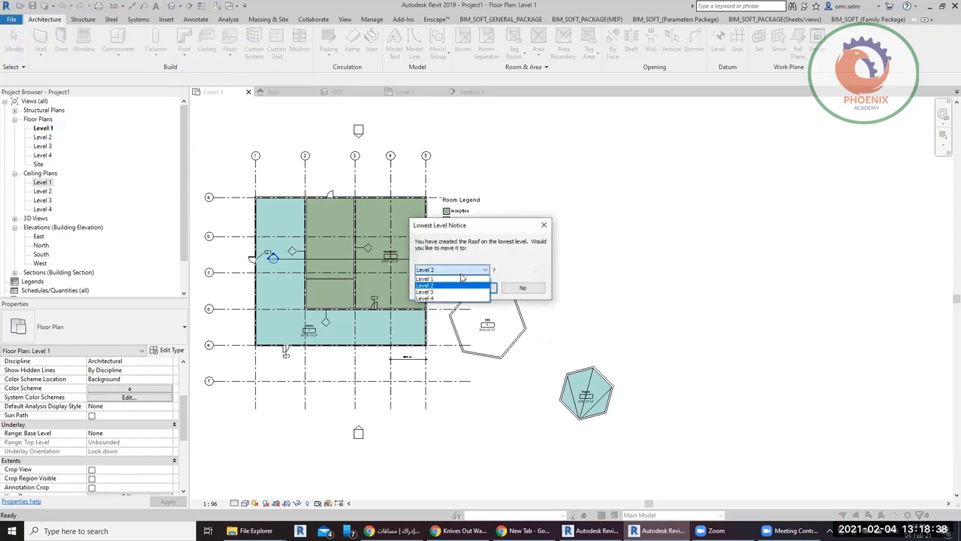
pyautogui.click(431, 299)
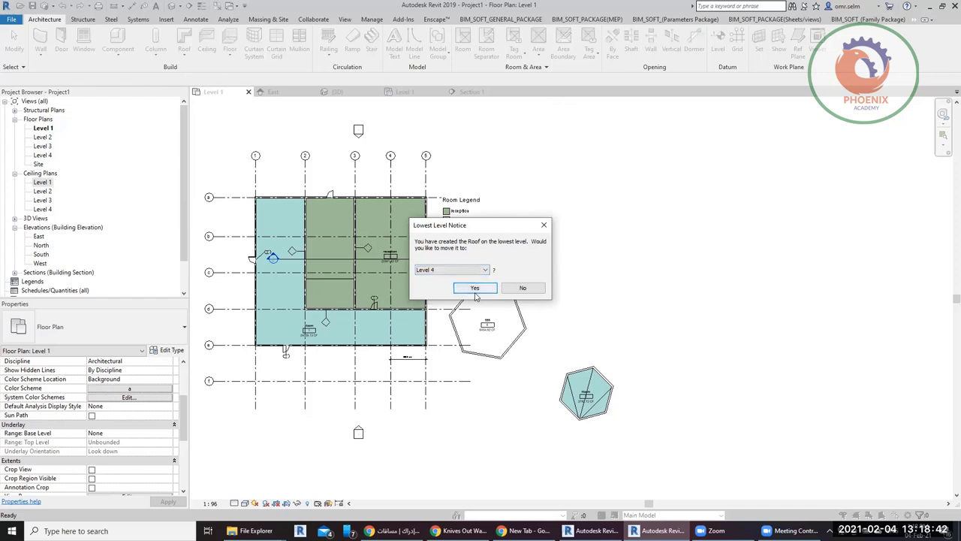
pyautogui.click(473, 292)
pyautogui.click(443, 37)
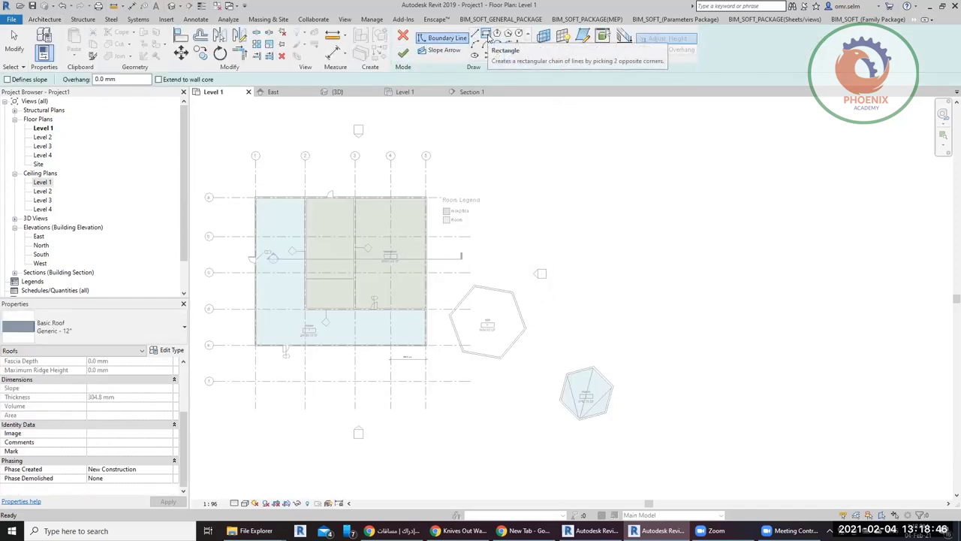
pyautogui.moveTo(486, 34)
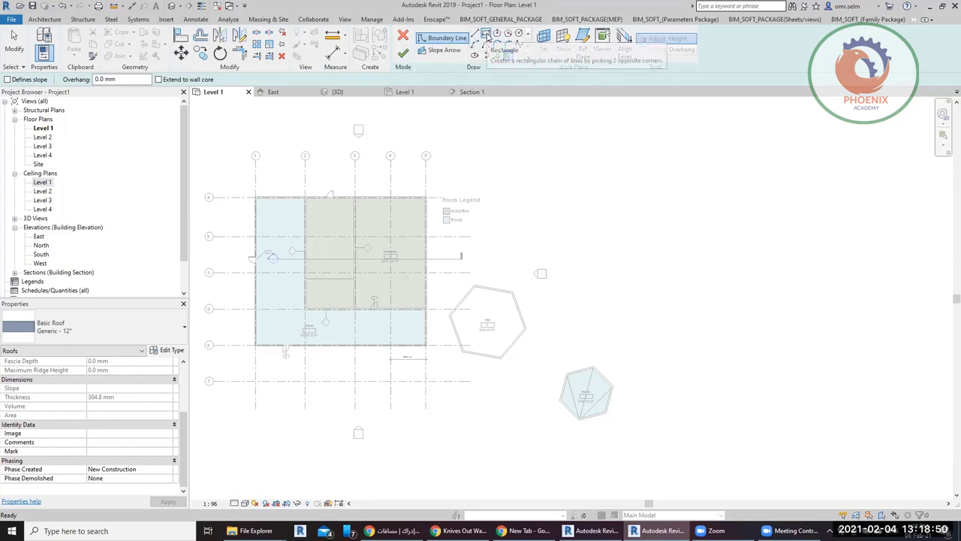
# Sketch a rectangular footprint with every edge defining slope, then check the bottom edge's 9"/12" slope.
pyautogui.click(486, 38)
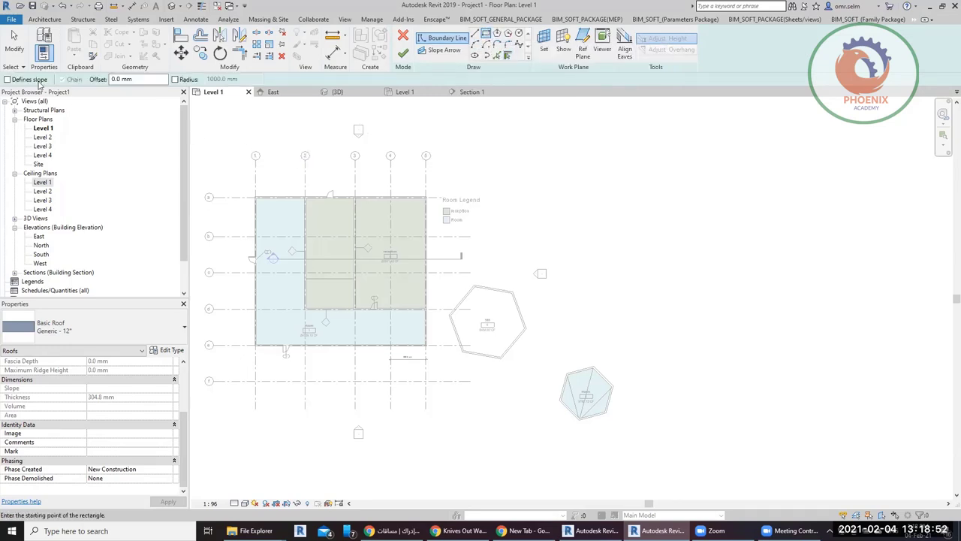
pyautogui.click(9, 79)
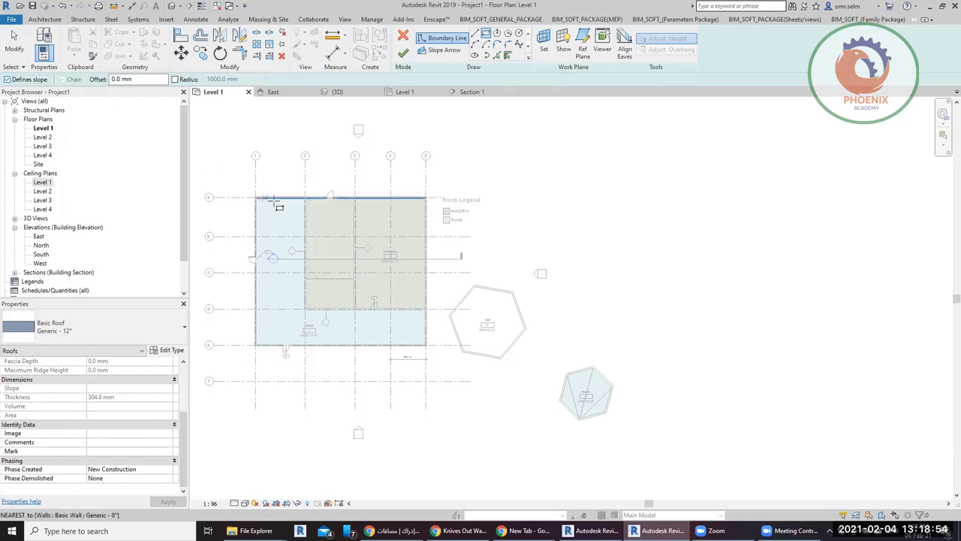
pyautogui.scroll(3, 366, 225)
pyautogui.scroll(3, 343, 180)
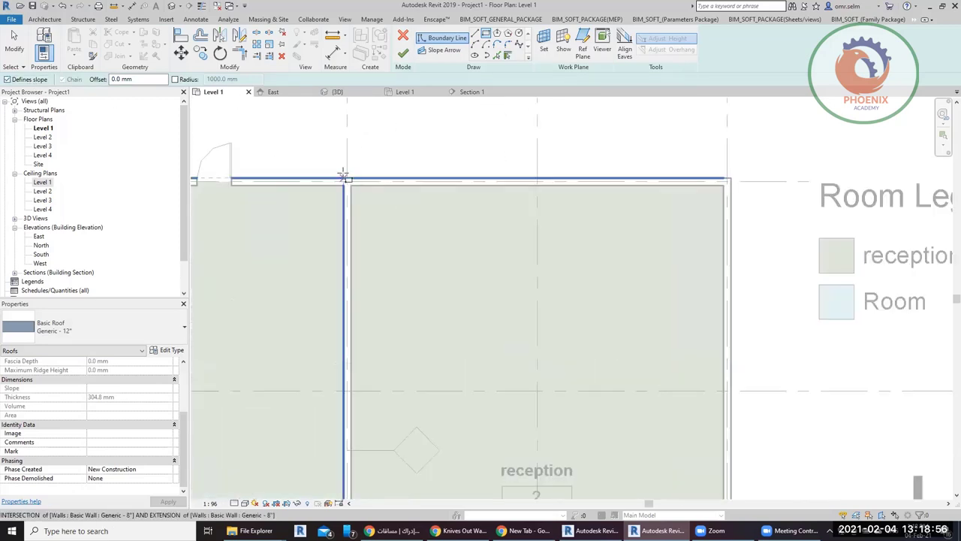
pyautogui.click(325, 161)
pyautogui.scroll(-4, 330, 153)
pyautogui.scroll(-3, 335, 145)
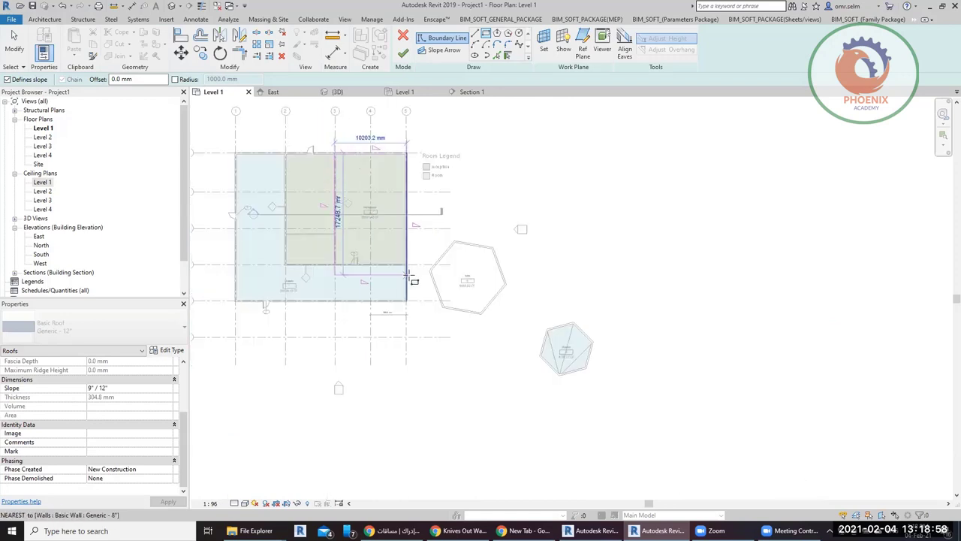
pyautogui.scroll(4, 406, 255)
pyautogui.moveTo(479, 246); pyautogui.dragTo(568, 344, button='middle')
pyautogui.press('Escape')
pyautogui.press('Escape')
pyautogui.click(456, 346)
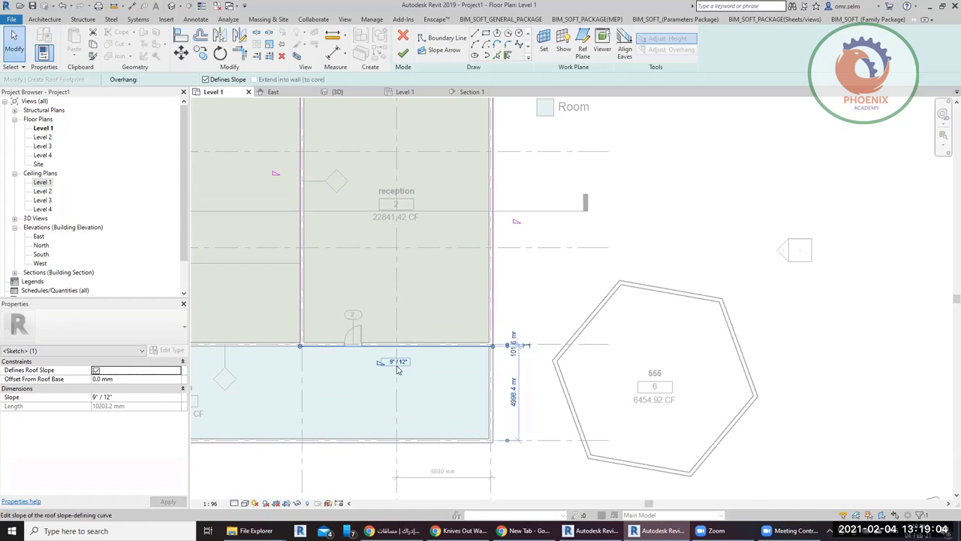
pyautogui.click(671, 208)
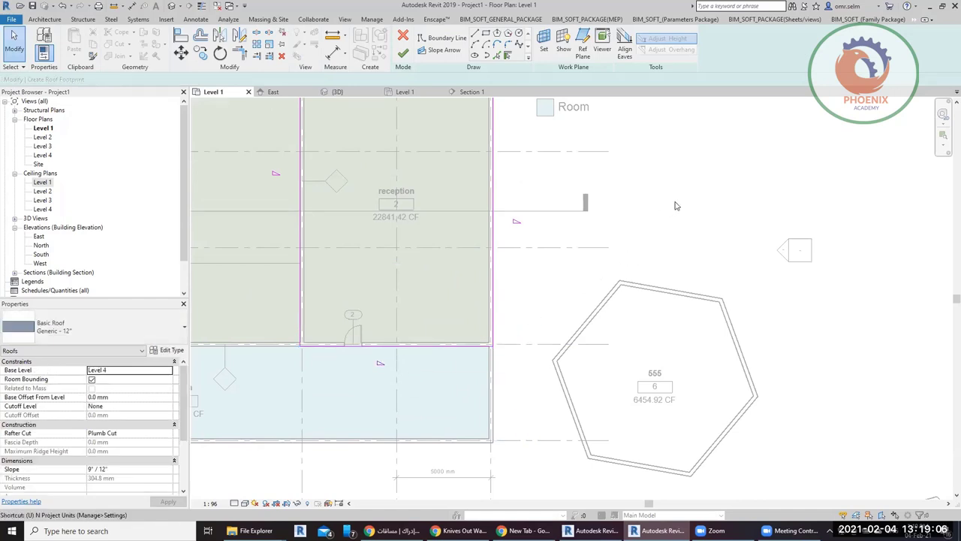
# Set the project's slope units to decimal degrees.
pyautogui.press('n')
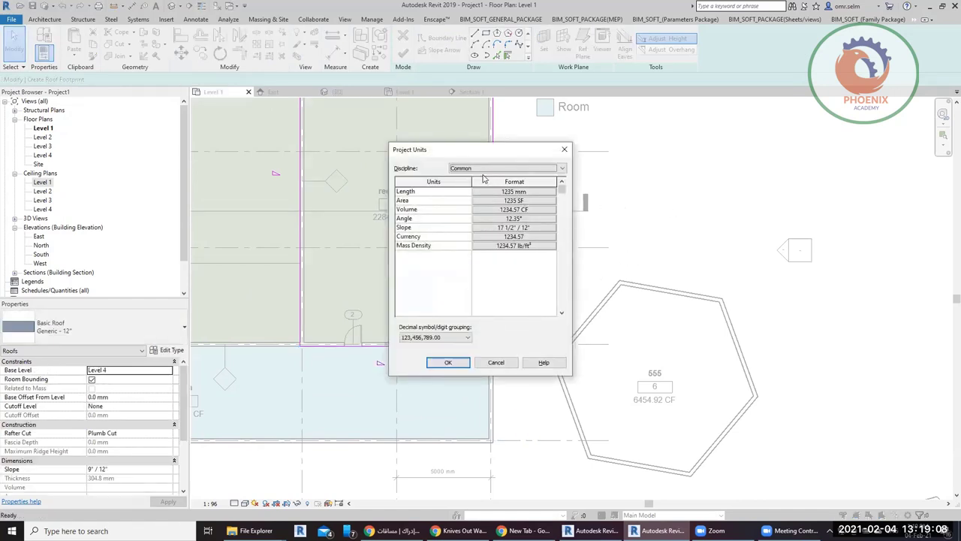
pyautogui.click(501, 228)
pyautogui.click(471, 211)
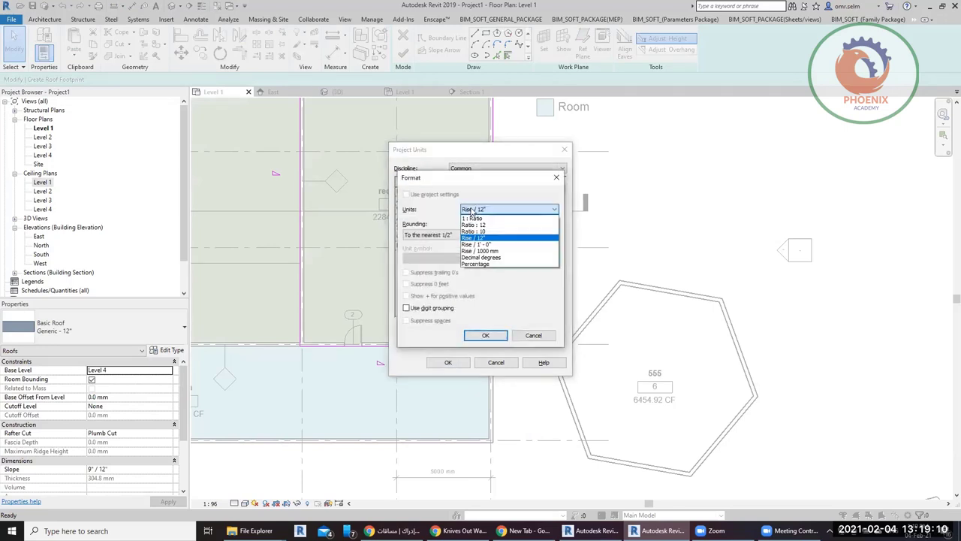
pyautogui.click(495, 258)
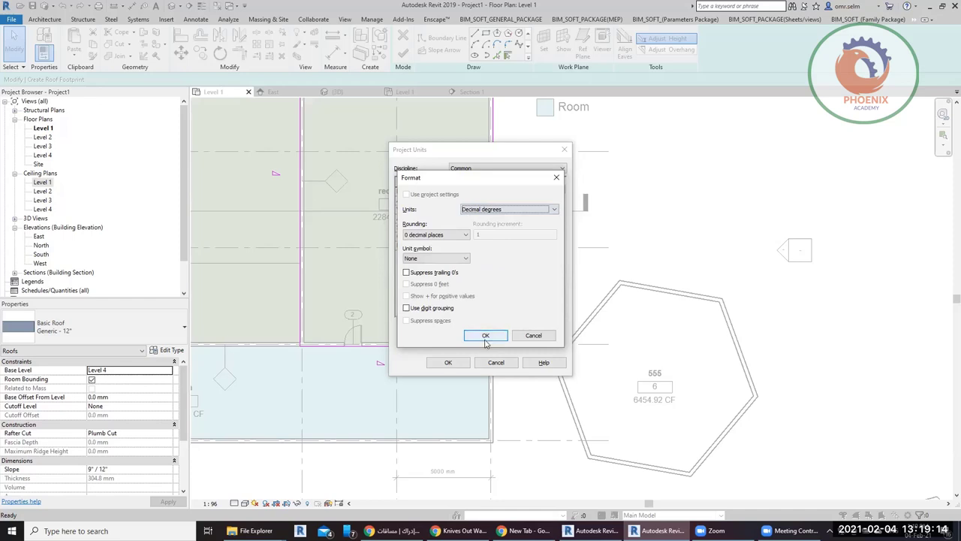
pyautogui.click(487, 335)
pyautogui.click(447, 365)
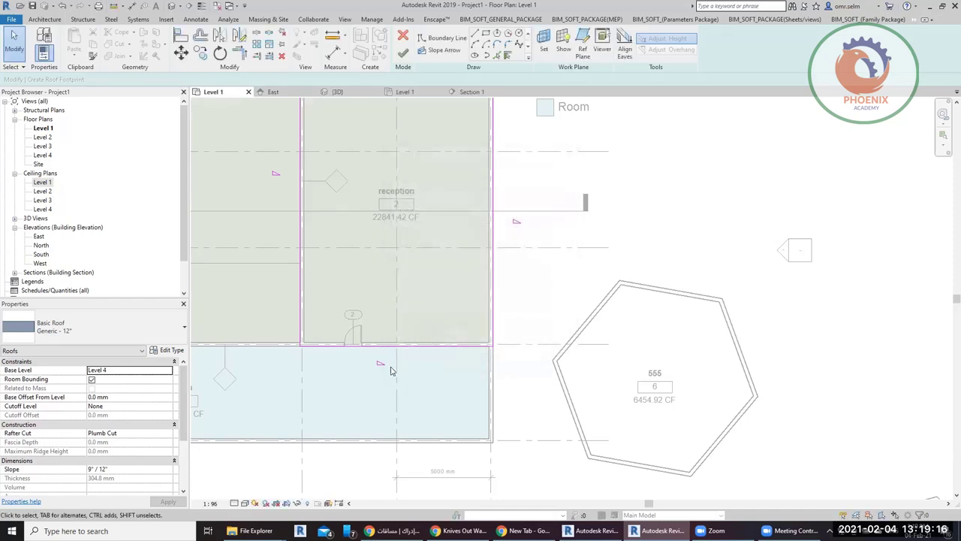
# Accept the bottom edge's 36.87° slope, finish the hip roof, and view it in 3D.
pyautogui.click(397, 363)
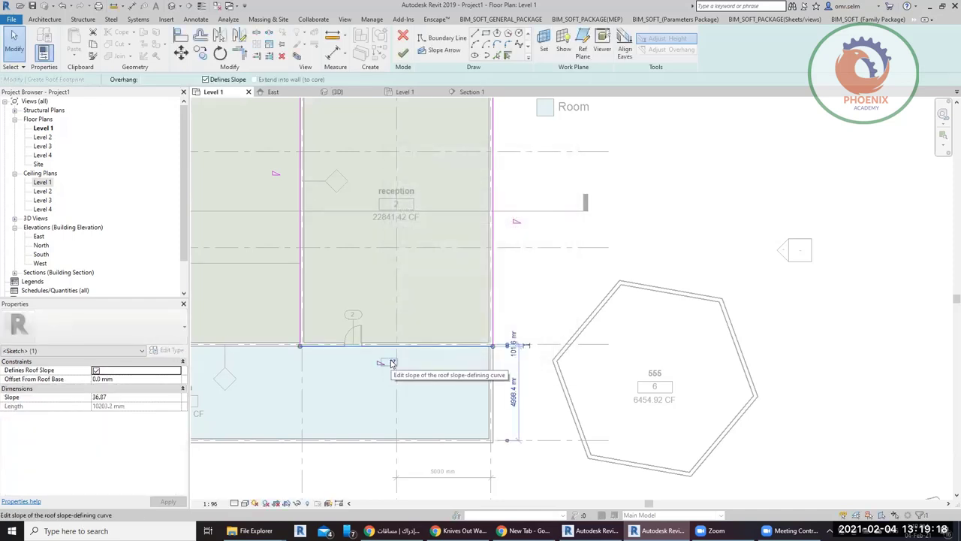
pyautogui.click(391, 364)
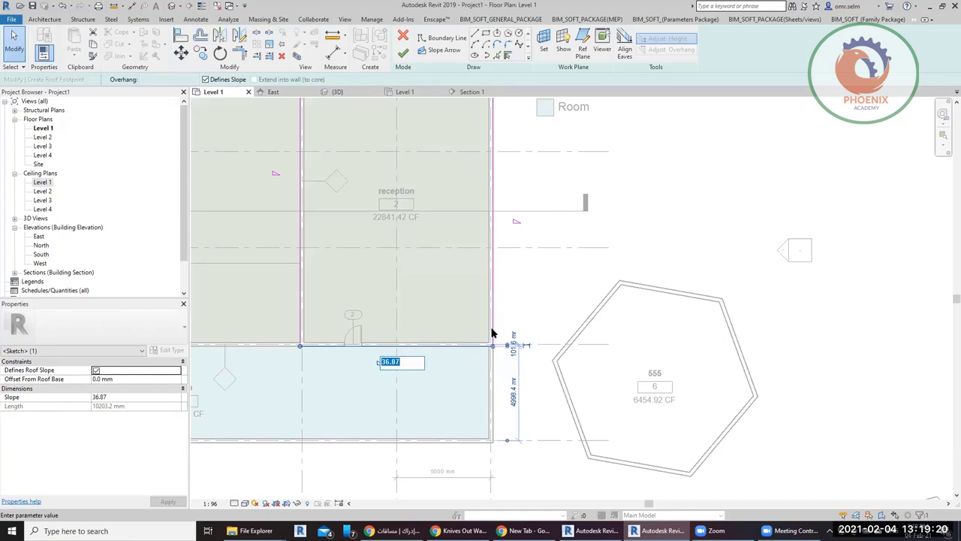
pyautogui.click(548, 290)
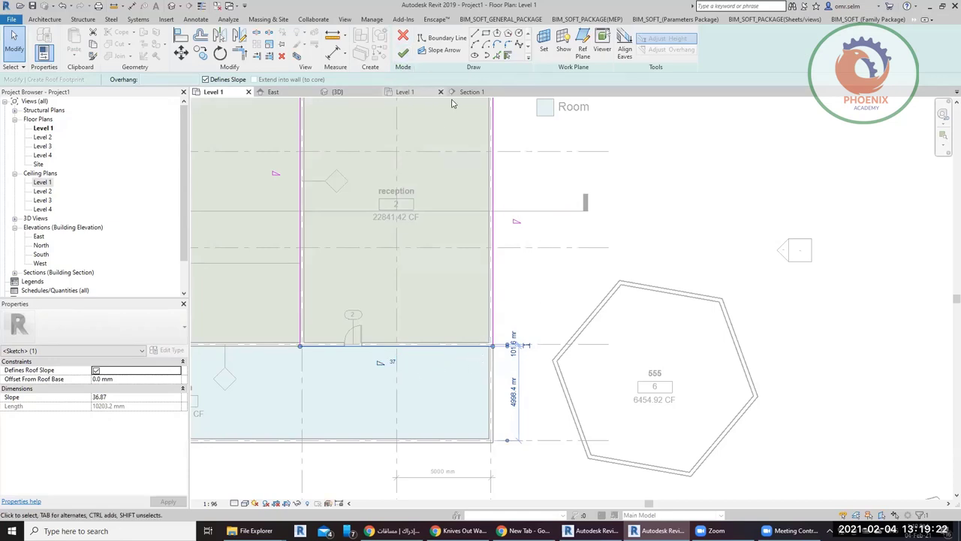
pyautogui.moveTo(558, 267); pyautogui.dragTo(584, 324, button='middle')
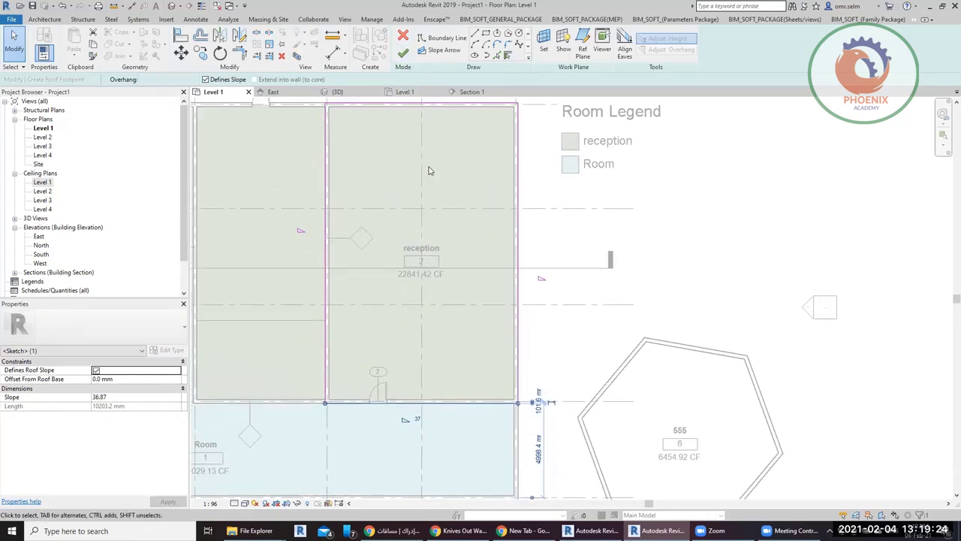
pyautogui.click(403, 52)
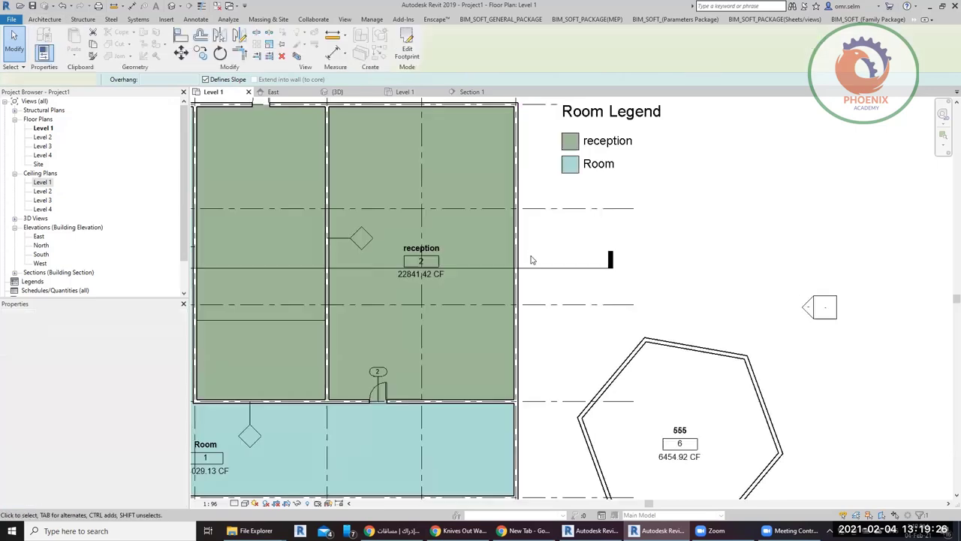
pyautogui.click(171, 7)
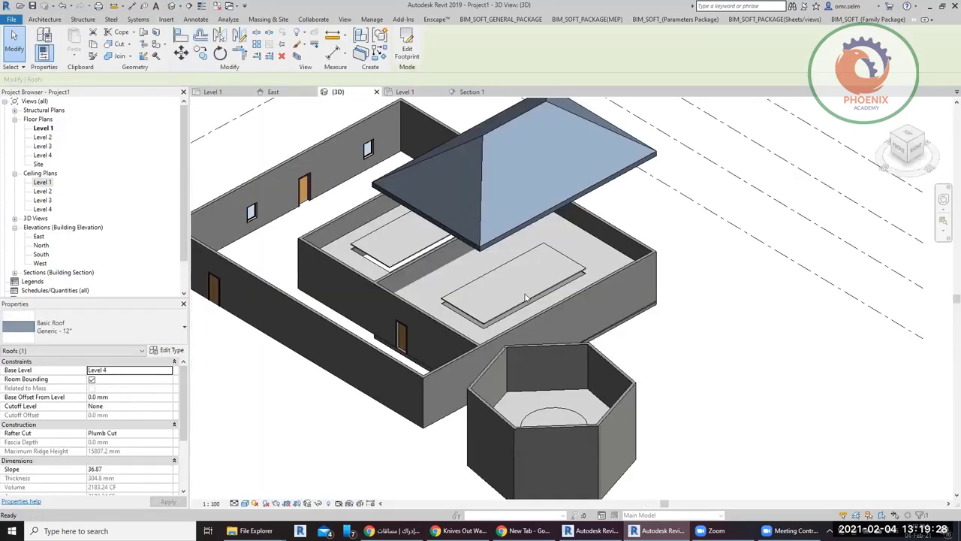
pyautogui.scroll(-2, 610, 394)
pyautogui.scroll(-2, 616, 390)
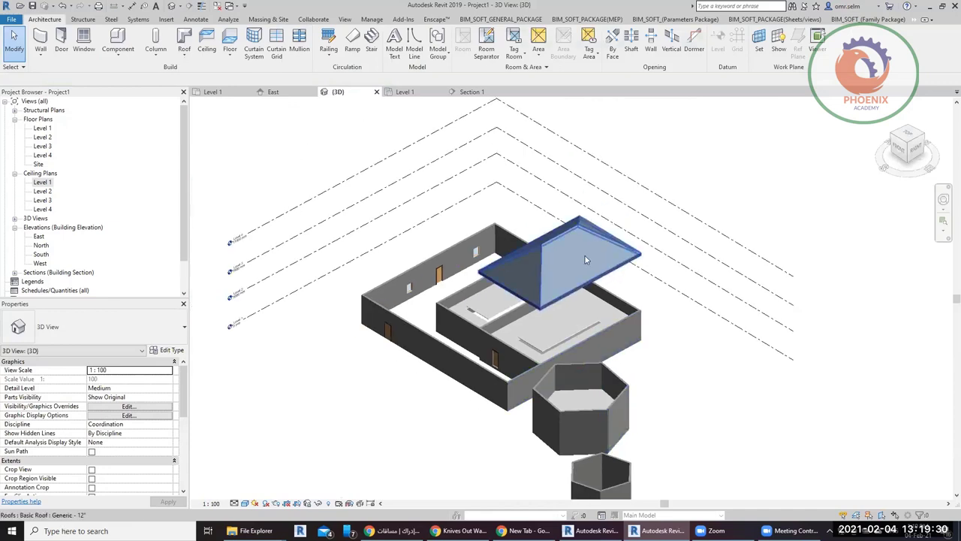
pyautogui.click(612, 331)
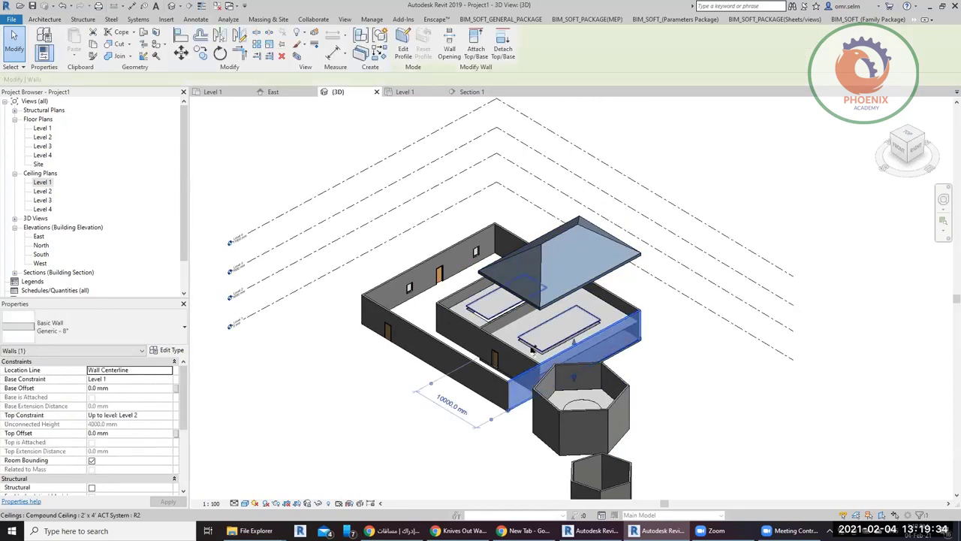
pyautogui.keyDown('ctrl'); pyautogui.click(532, 342); pyautogui.keyUp('ctrl')
pyautogui.keyDown('shift'); pyautogui.click(532, 343); pyautogui.keyUp('shift')
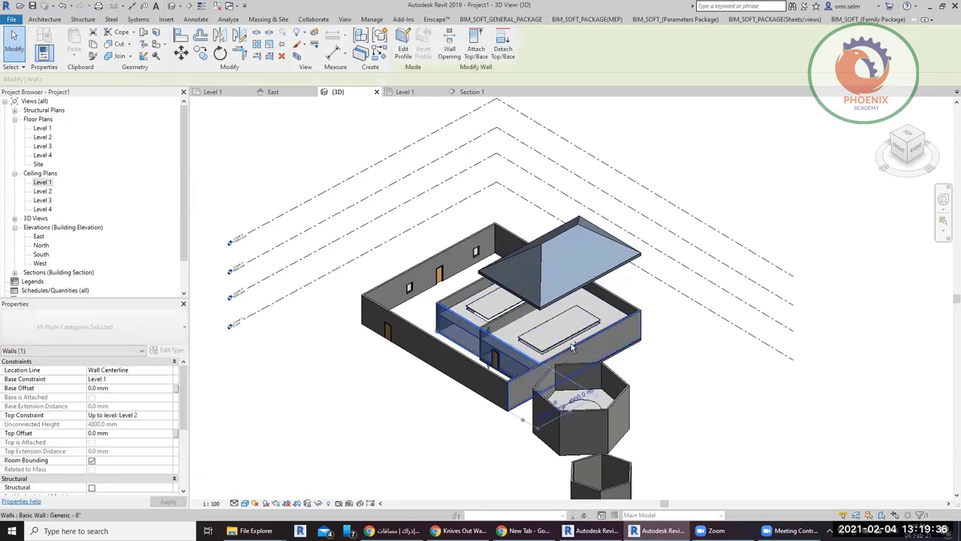
pyautogui.keyDown('ctrl'); pyautogui.click(593, 342); pyautogui.keyUp('ctrl')
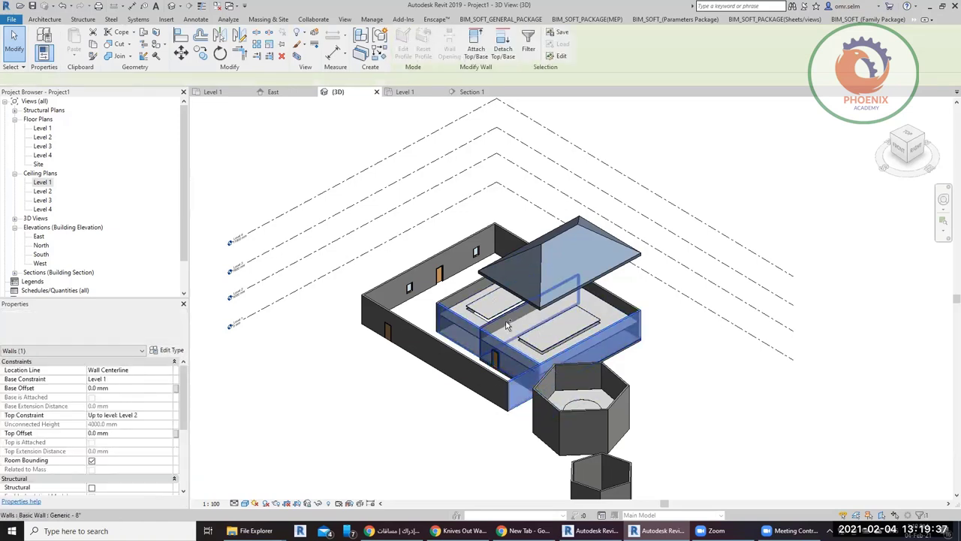
pyautogui.keyDown('ctrl'); pyautogui.click(612, 297); pyautogui.keyUp('ctrl')
pyautogui.click(572, 250)
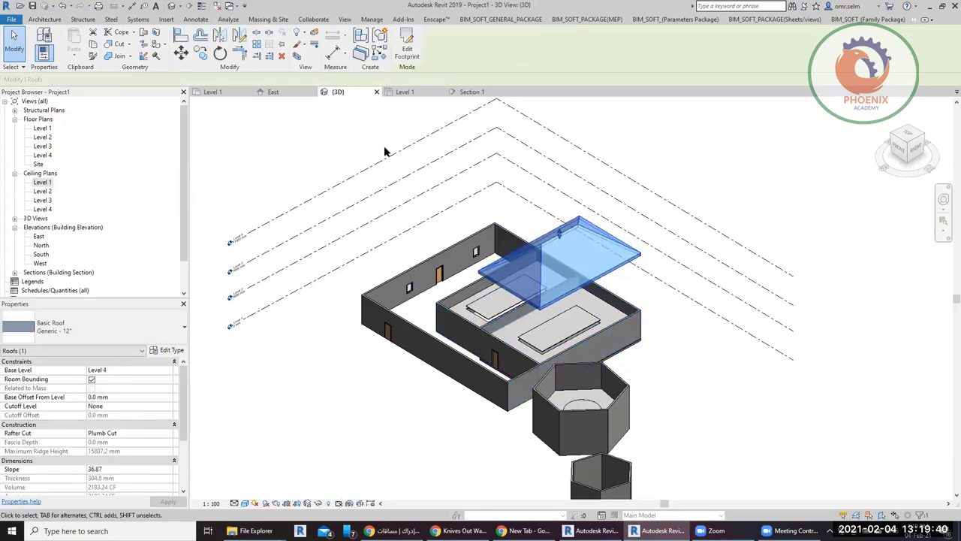
pyautogui.click(404, 93)
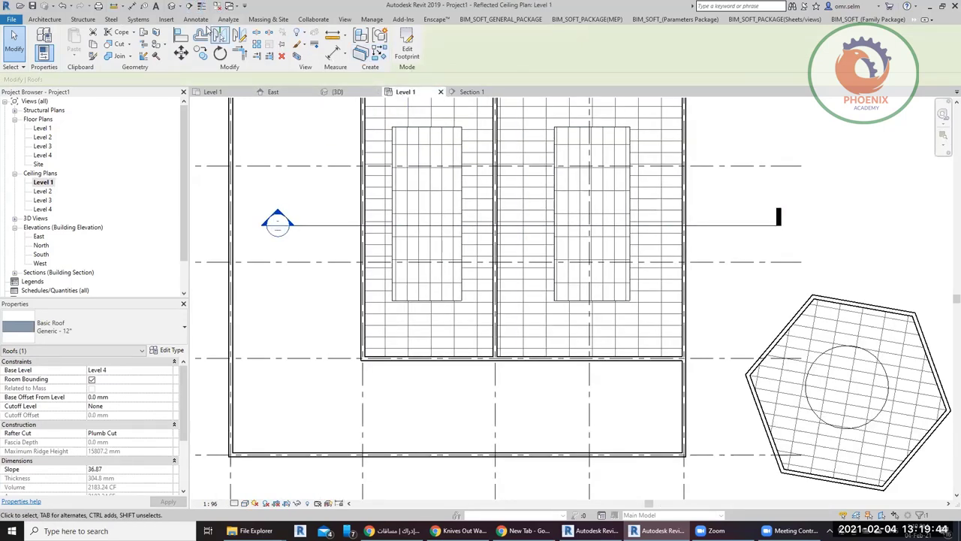
pyautogui.click(171, 6)
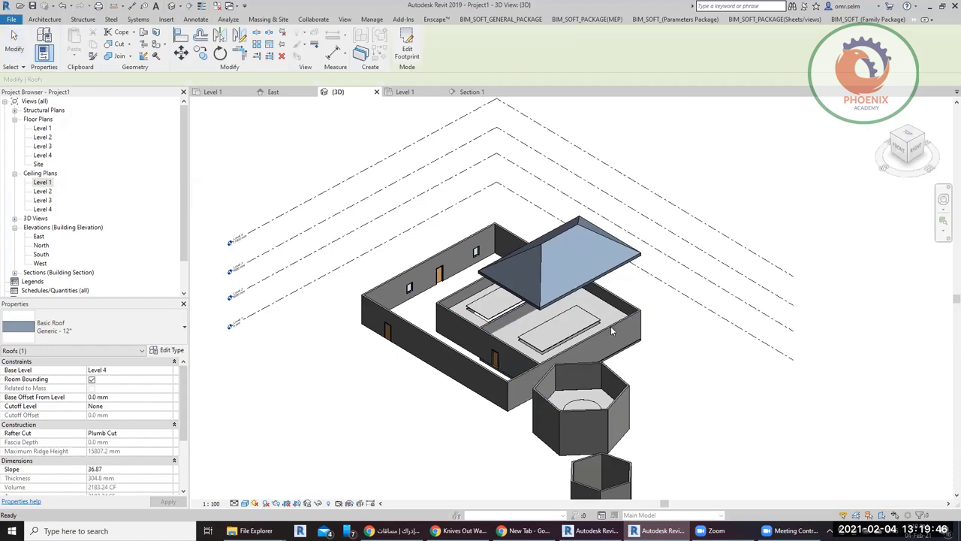
pyautogui.press('Escape')
pyautogui.click(610, 324)
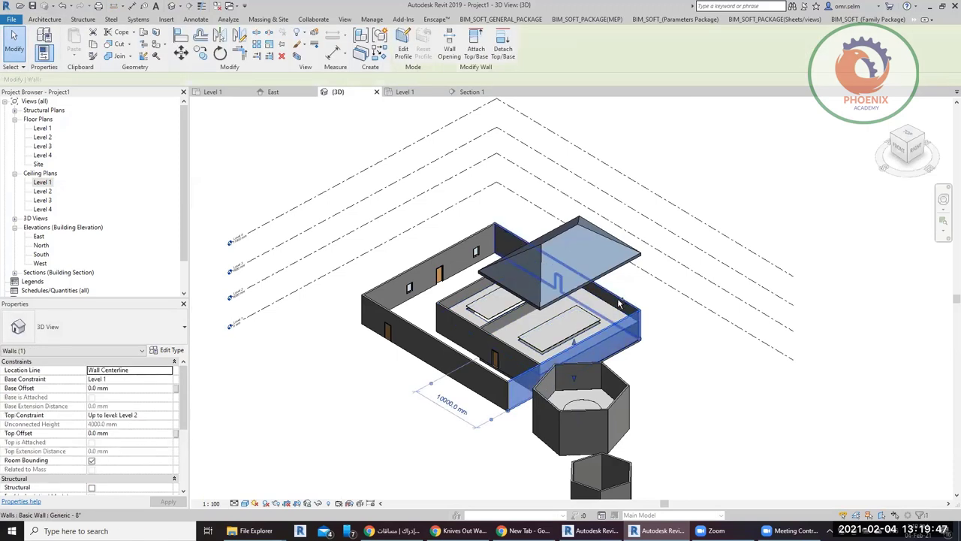
pyautogui.press('Tab')
pyautogui.click(502, 318)
pyautogui.click(476, 49)
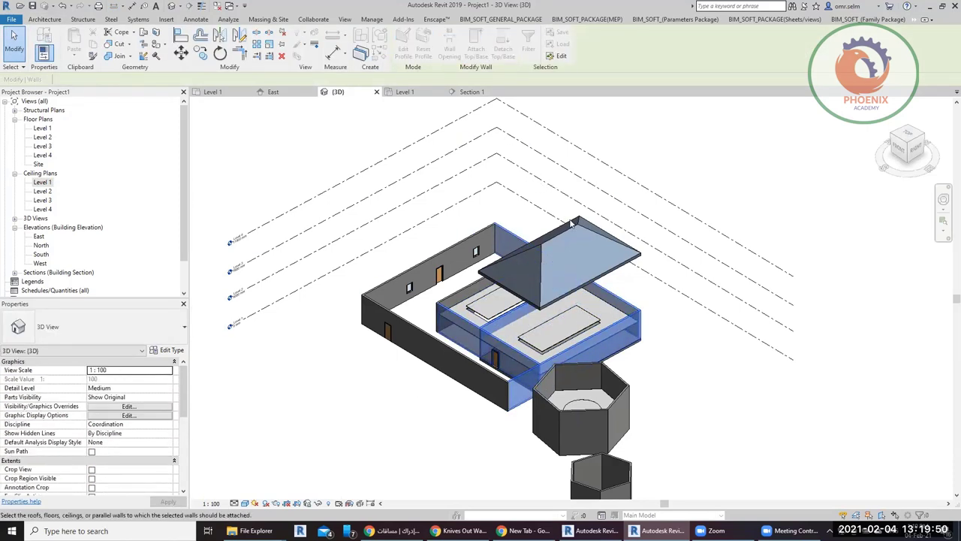
pyautogui.click(572, 225)
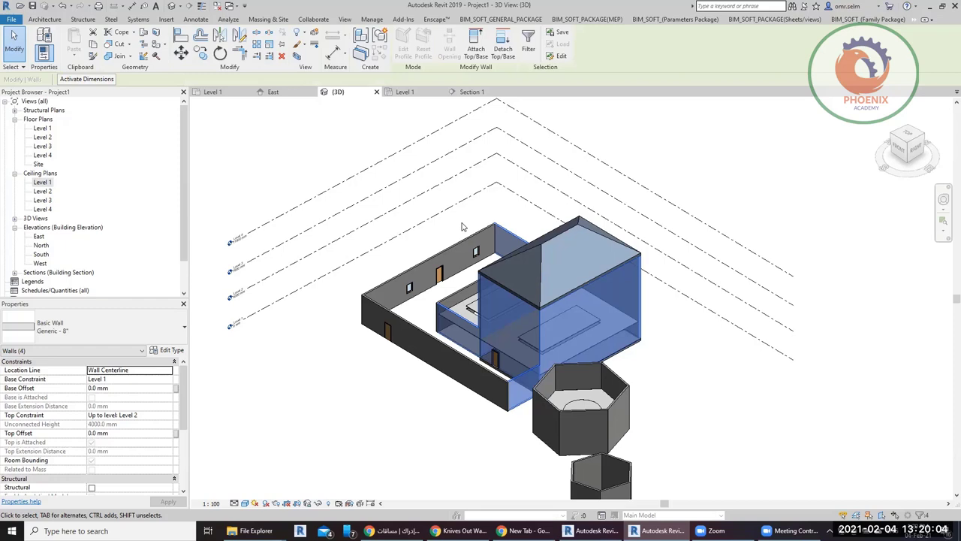
pyautogui.click(462, 227)
# Open the hip roof's footprint for editing, then cancel and discard the edit.
pyautogui.doubleClick(613, 265)
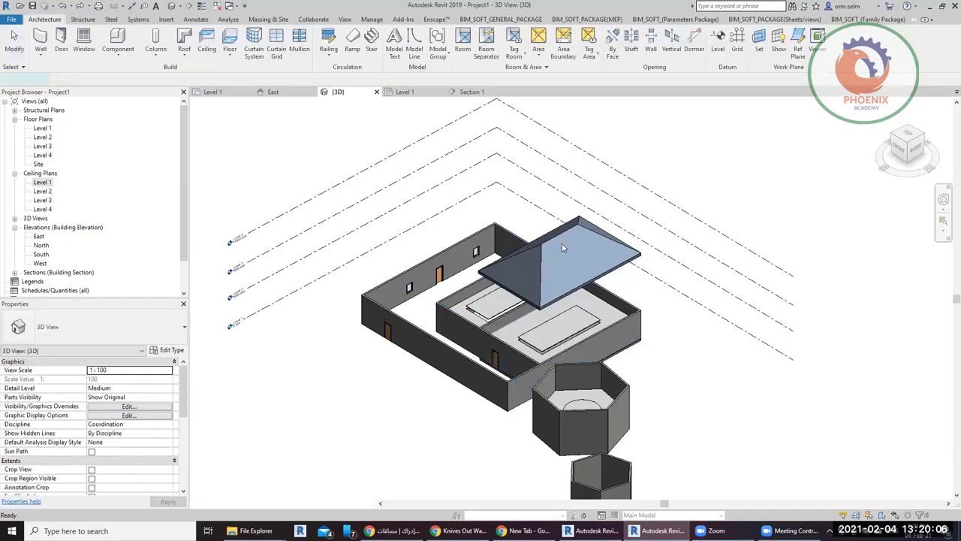
pyautogui.click(403, 35)
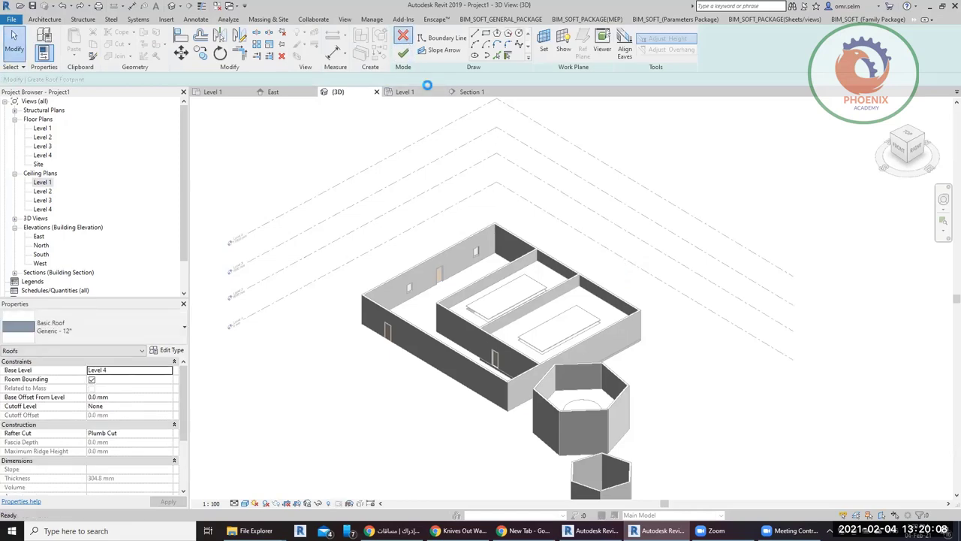
pyautogui.click(494, 272)
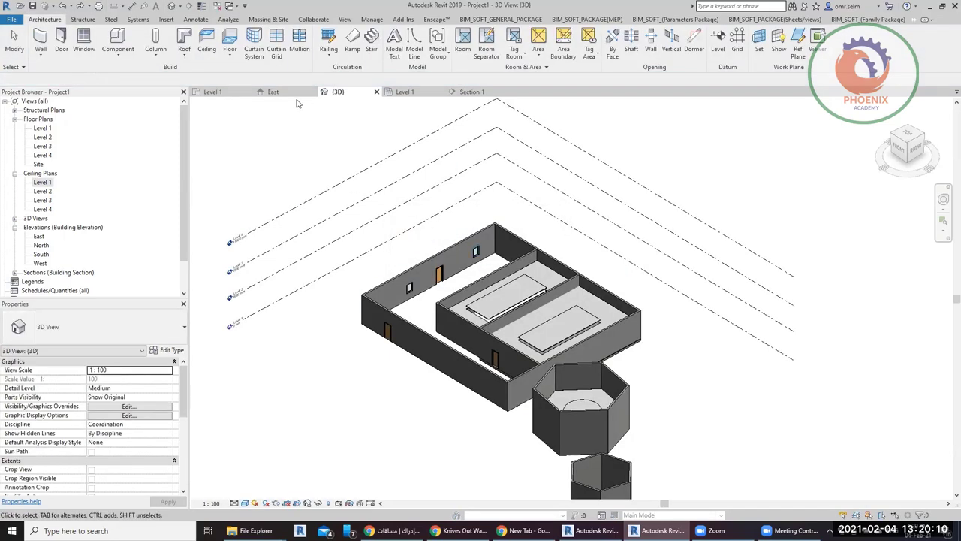
# On the Level 1 plan, start a new Roof by Footprint based at Level 4.
pyautogui.click(213, 92)
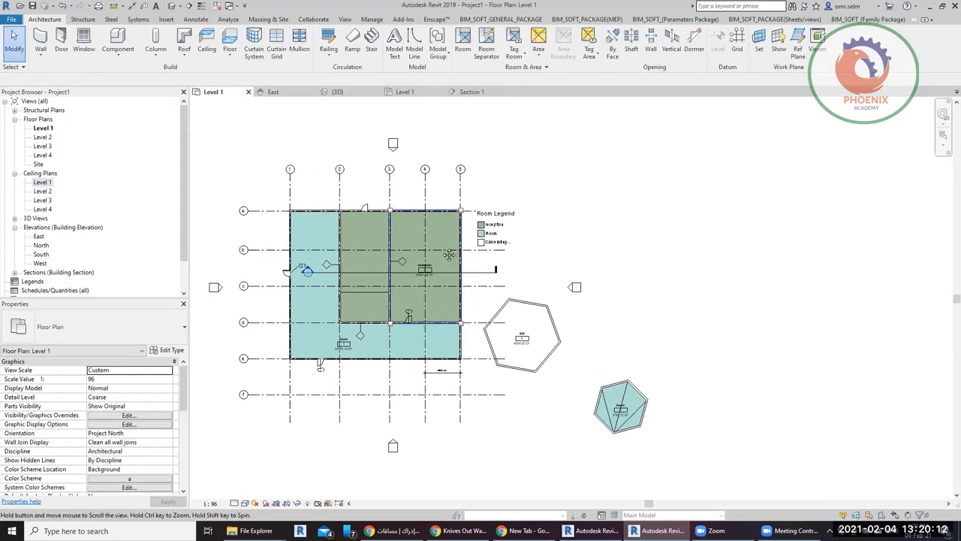
pyautogui.click(184, 45)
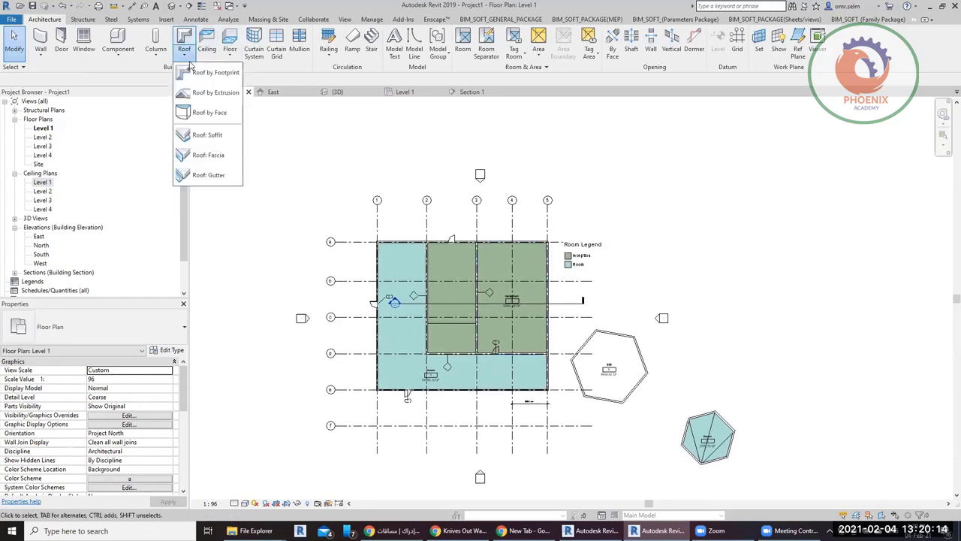
pyautogui.click(199, 72)
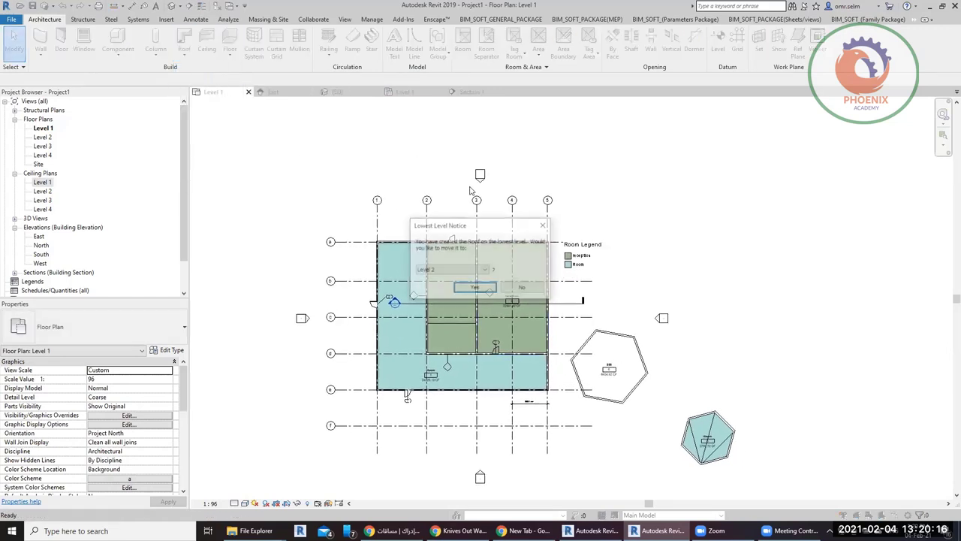
pyautogui.click(471, 270)
pyautogui.click(443, 299)
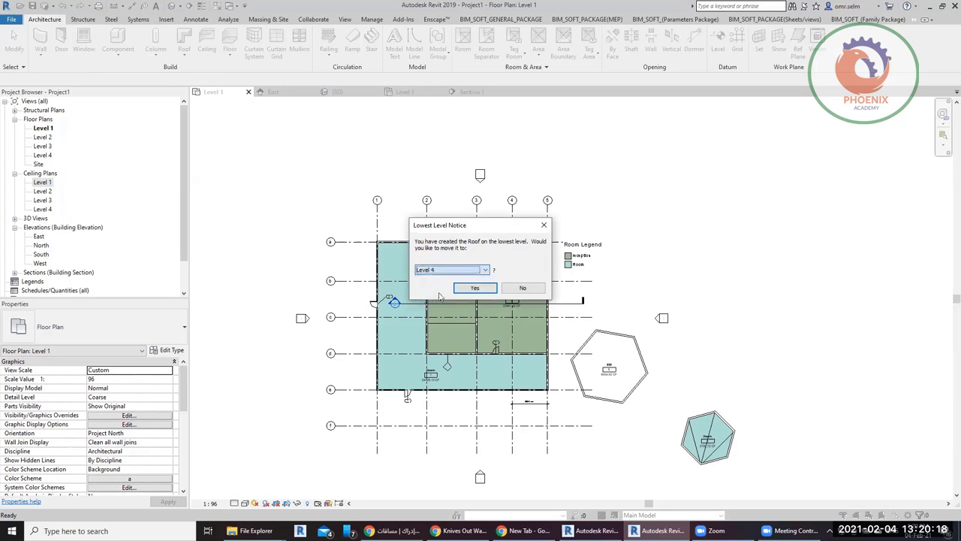
pyautogui.click(475, 288)
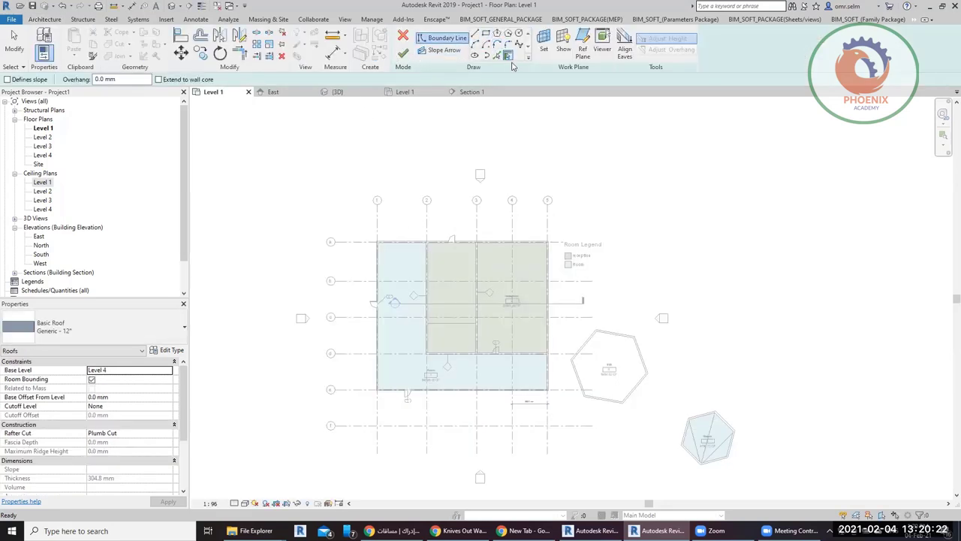
# Sketch a rectangular roof boundary between the reception-area wall corners.
pyautogui.click(486, 36)
pyautogui.scroll(4, 498, 225)
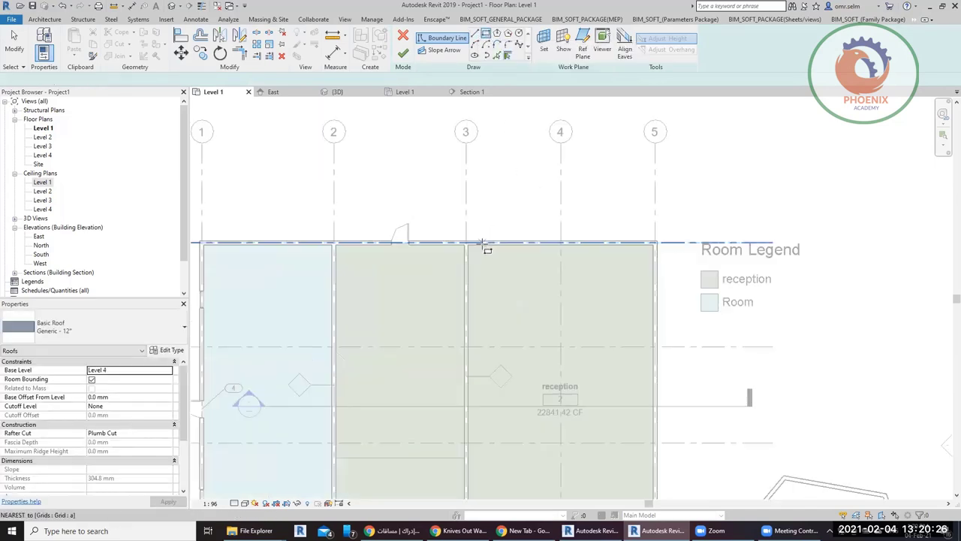
pyautogui.scroll(3, 483, 243)
pyautogui.click(445, 234)
pyautogui.scroll(-3, 450, 225)
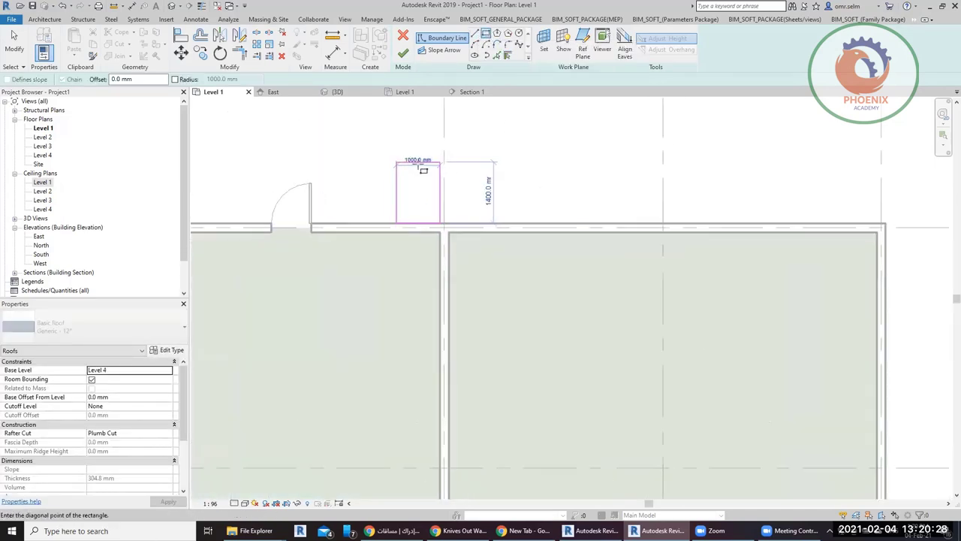
pyautogui.scroll(2, 483, 215)
pyautogui.moveTo(606, 369); pyautogui.dragTo(600, 158, button='middle')
pyautogui.scroll(3, 589, 289)
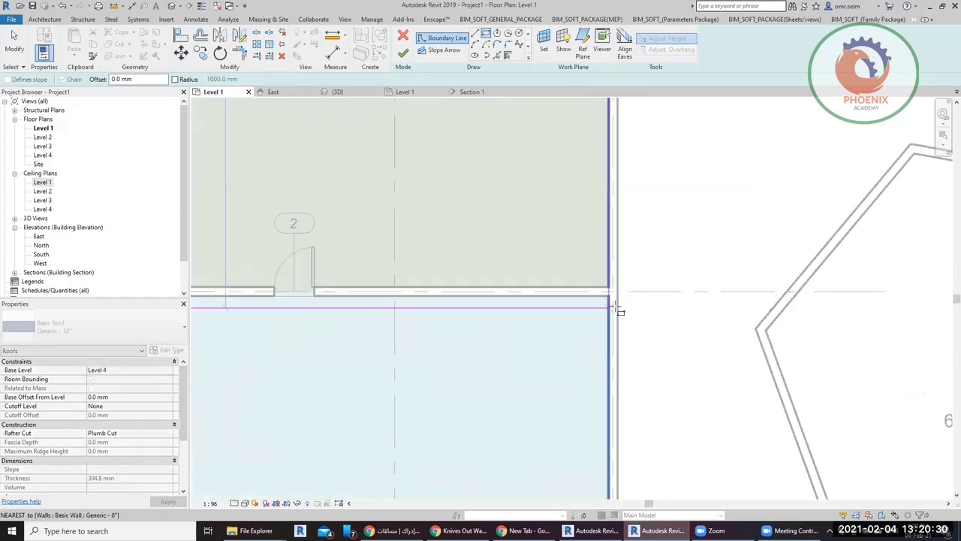
pyautogui.click(617, 295)
pyautogui.scroll(-3, 690, 356)
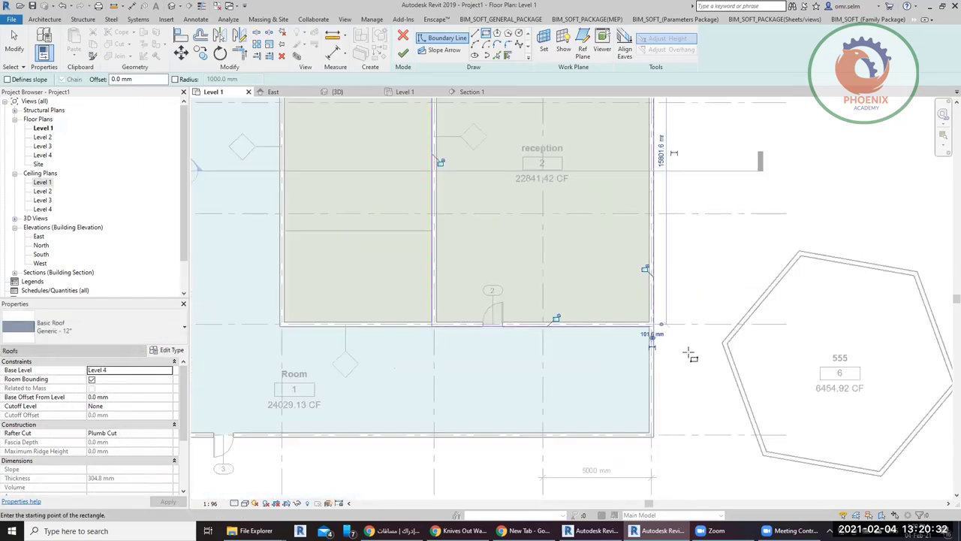
pyautogui.press('Escape')
pyautogui.press('Escape')
# Make only the bottom edge define a 9"/12" slope, finish the shed roof, and view it in 3D.
pyautogui.click(571, 326)
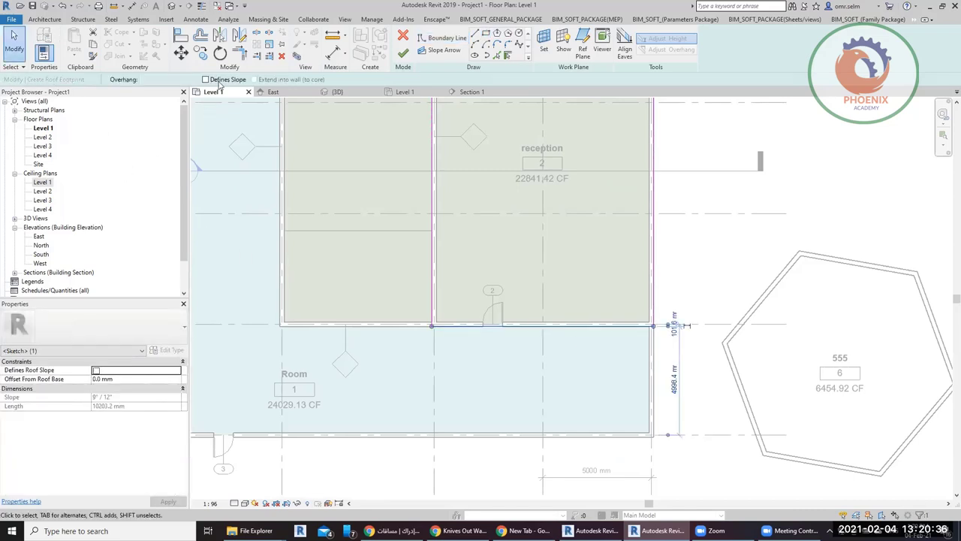
pyautogui.click(206, 79)
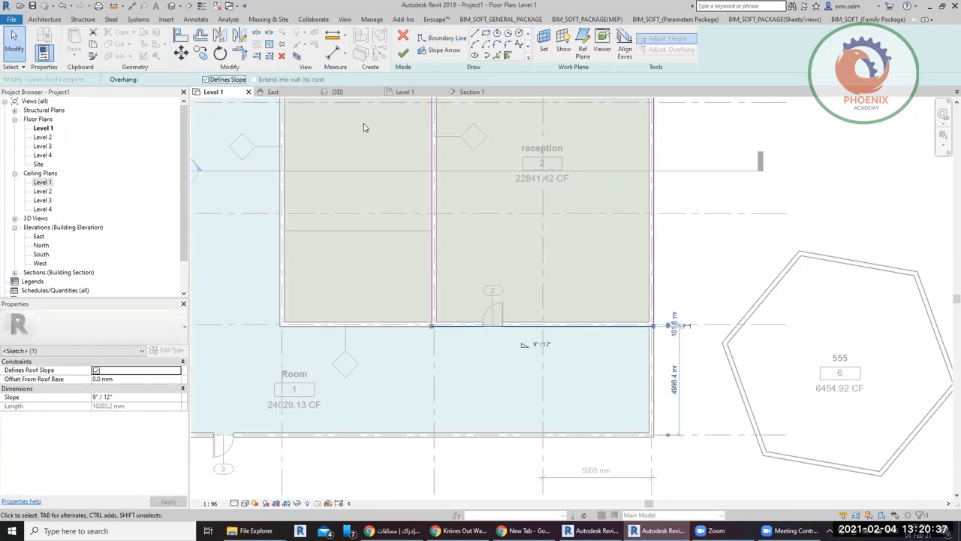
pyautogui.click(537, 344)
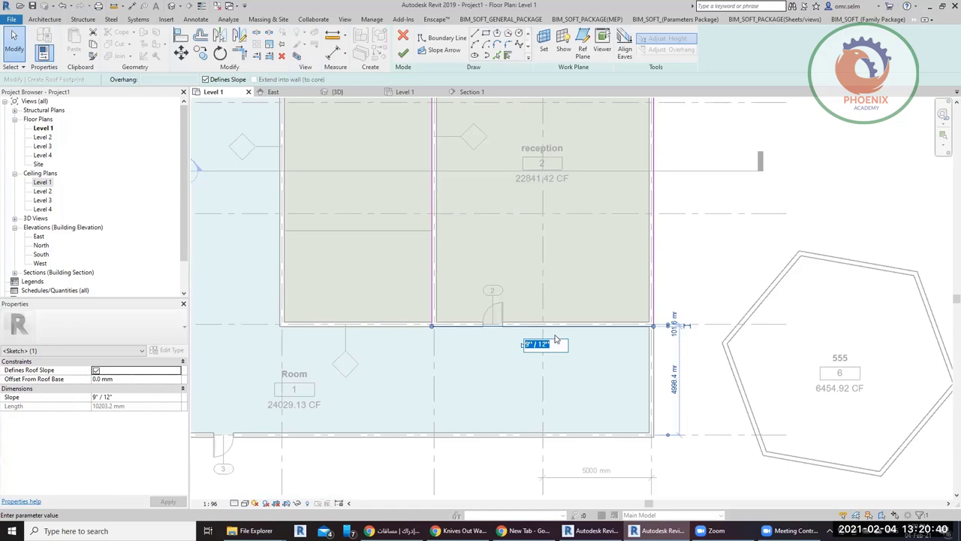
pyautogui.scroll(-2, 582, 338)
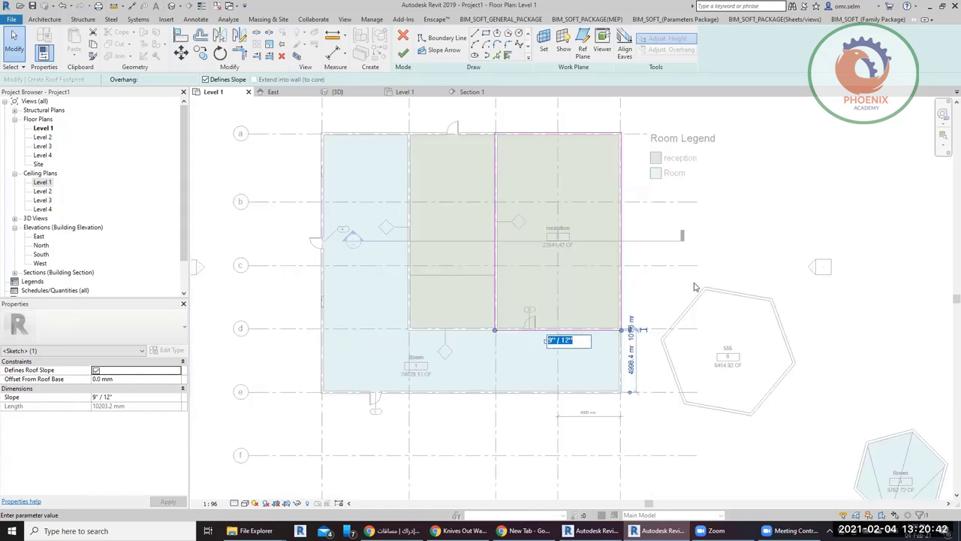
pyautogui.click(660, 259)
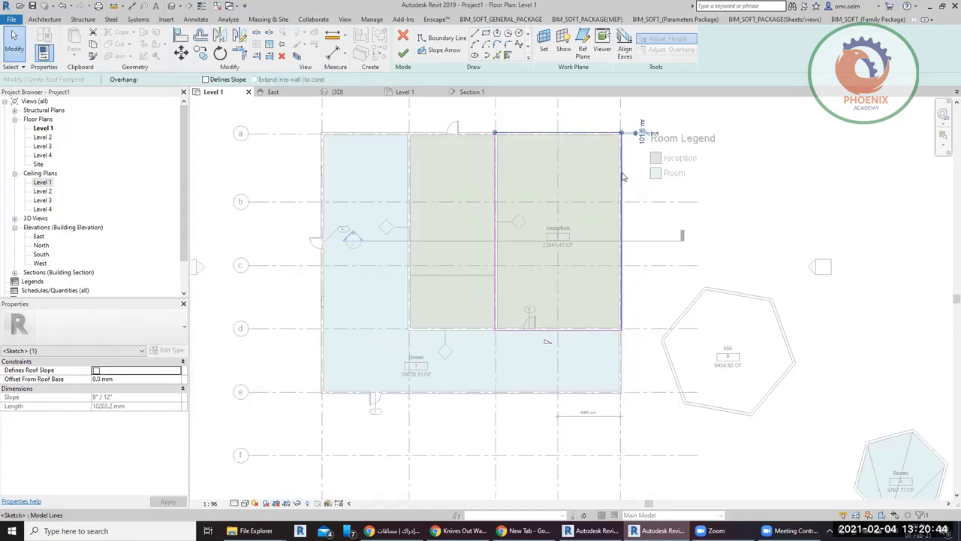
pyautogui.click(494, 190)
pyautogui.click(494, 190)
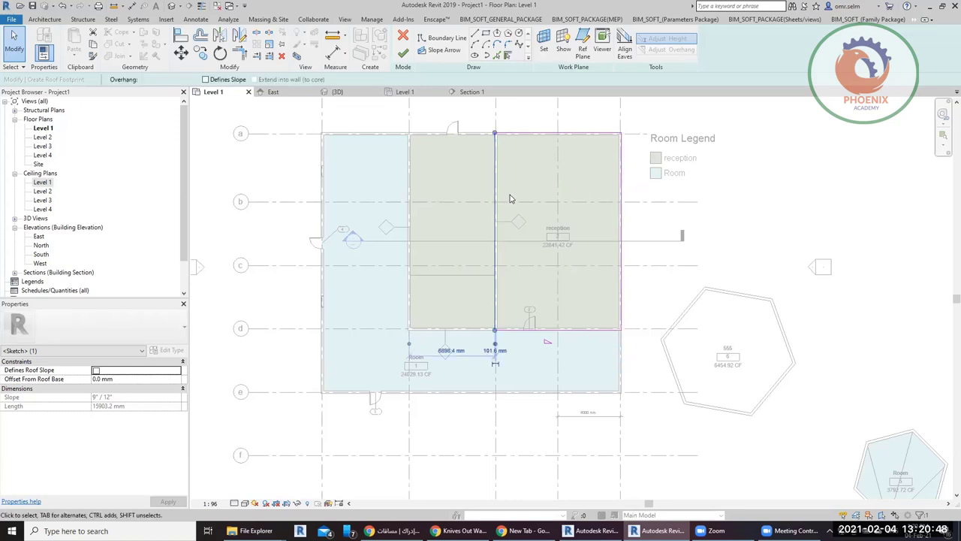
pyautogui.click(403, 52)
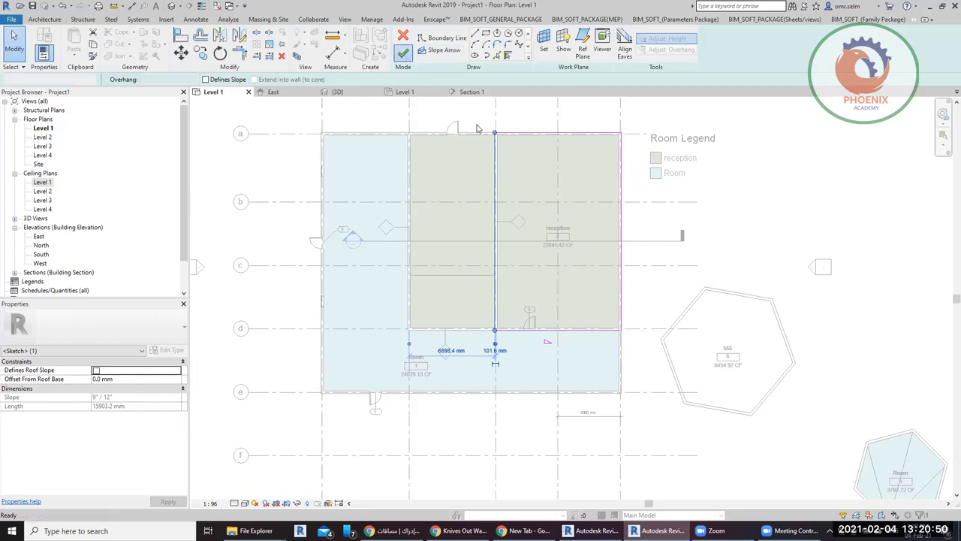
pyautogui.click(179, 4)
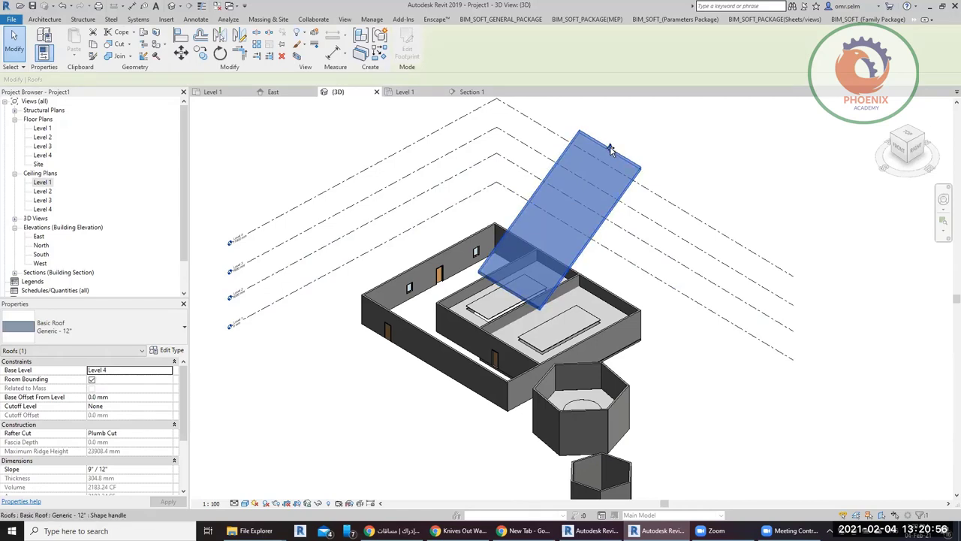
# Drag the roof's shape handles to raise its right end and change the pitch.
pyautogui.moveTo(611, 148); pyautogui.dragTo(606, 239)
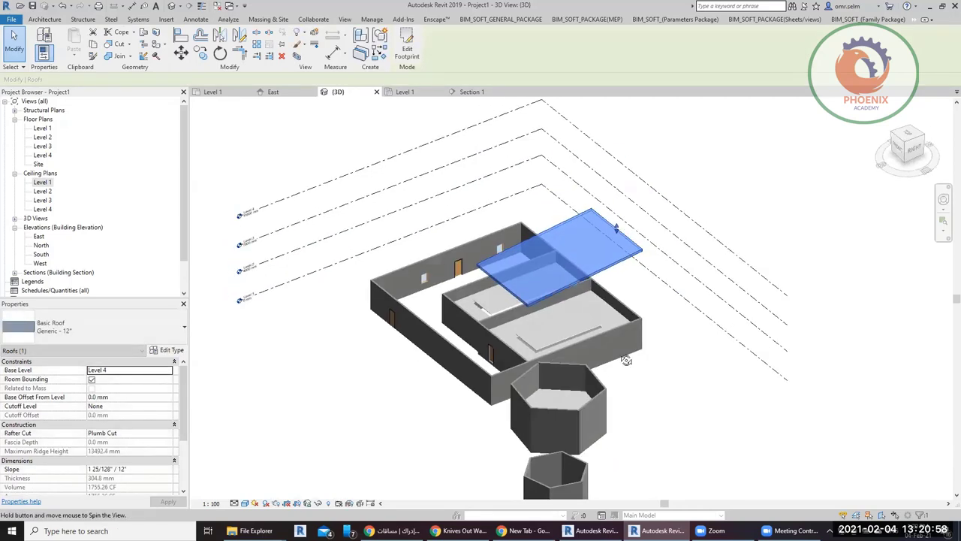
pyautogui.keyDown('shift'); pyautogui.moveTo(607, 239); pyautogui.dragTo(602, 250, button='middle'); pyautogui.keyUp('shift')
pyautogui.moveTo(630, 255); pyautogui.dragTo(629, 204)
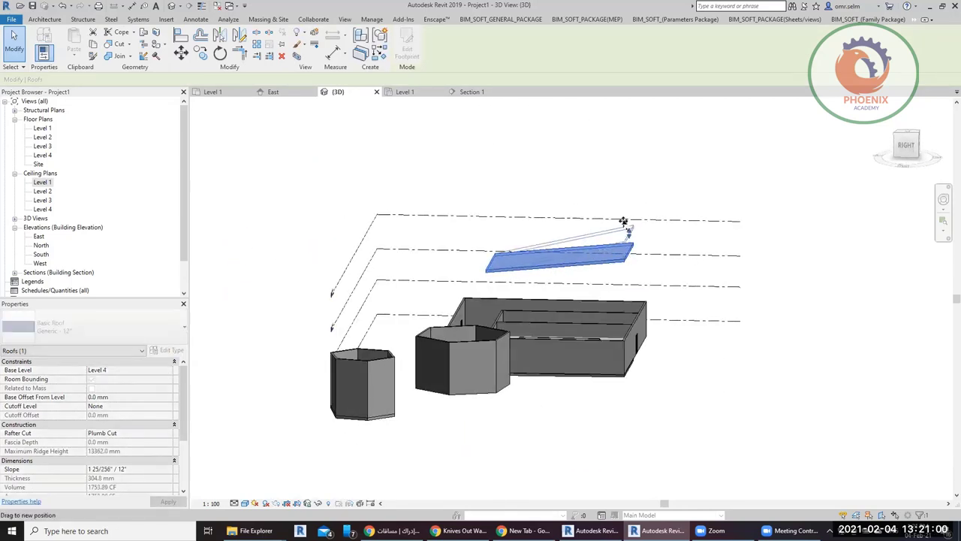
pyautogui.keyDown('shift'); pyautogui.moveTo(509, 289); pyautogui.dragTo(599, 346, button='middle'); pyautogui.keyUp('shift')
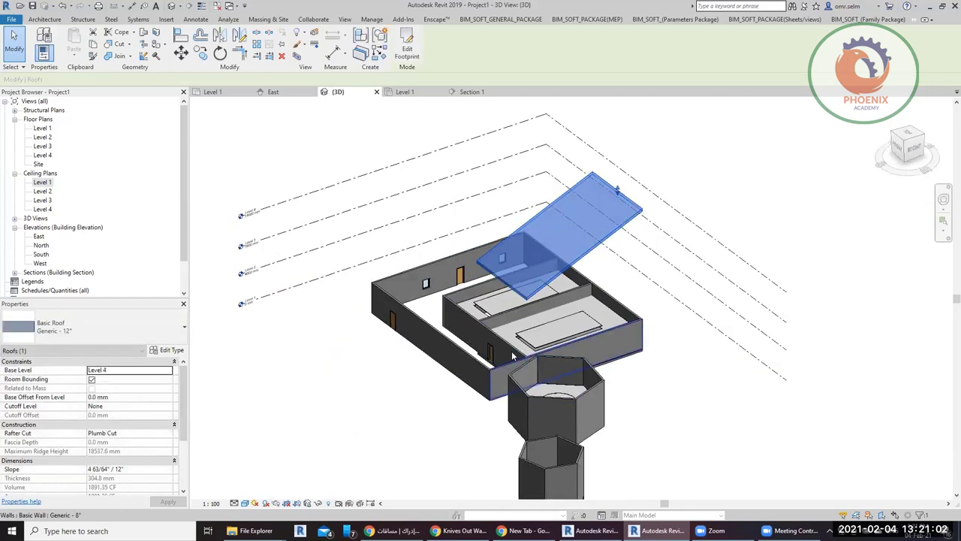
# Tab-select the inner room walls, attach their tops to the roof, then detach them.
pyautogui.click(599, 346)
pyautogui.press('Tab')
pyautogui.click(598, 347)
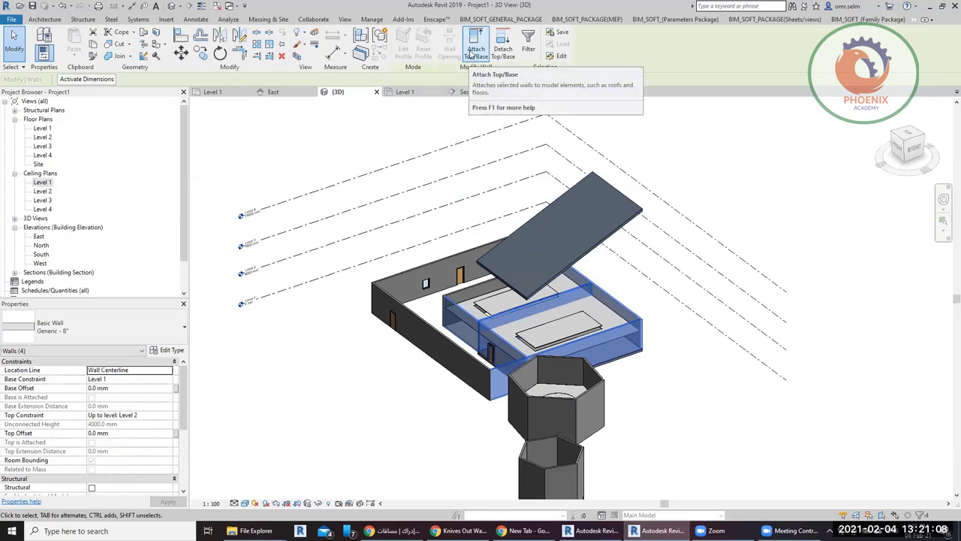
pyautogui.click(475, 51)
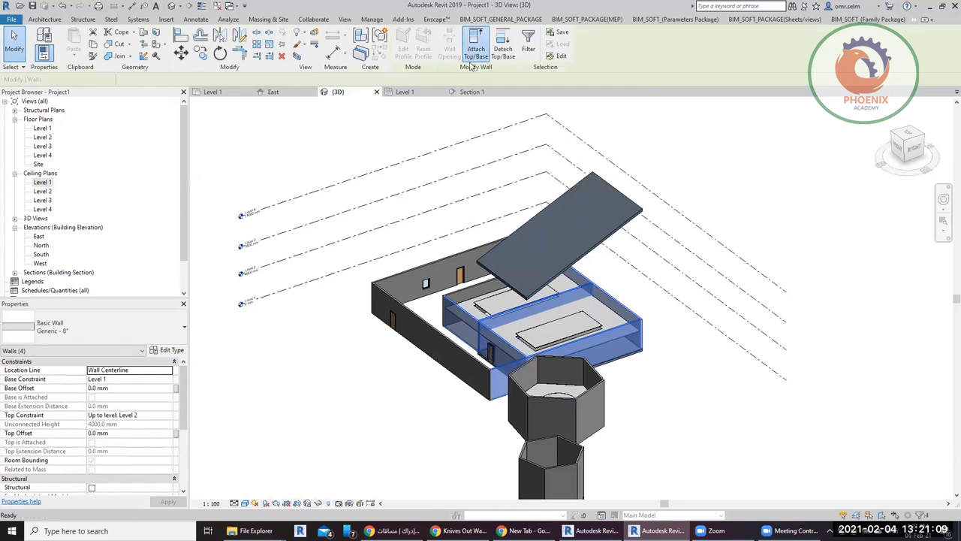
pyautogui.click(558, 197)
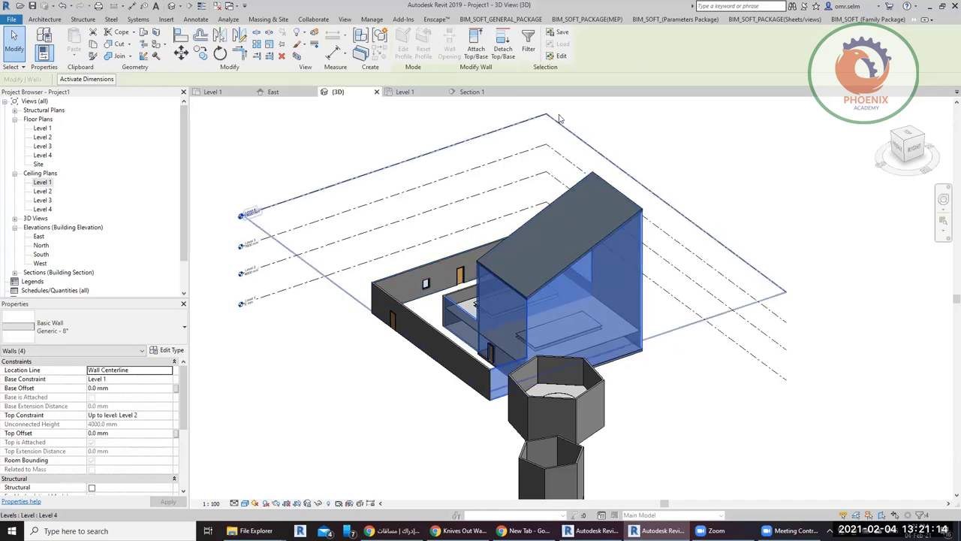
pyautogui.click(503, 49)
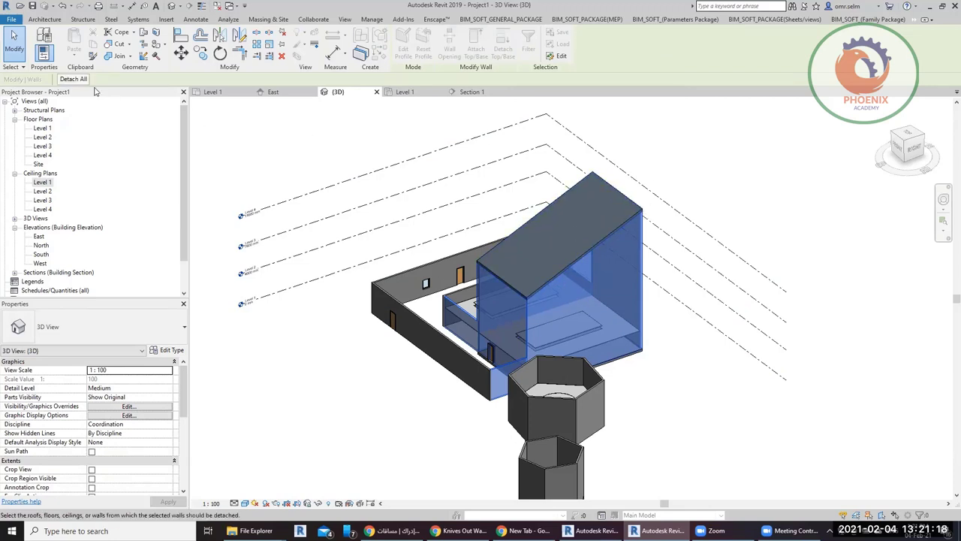
pyautogui.click(73, 79)
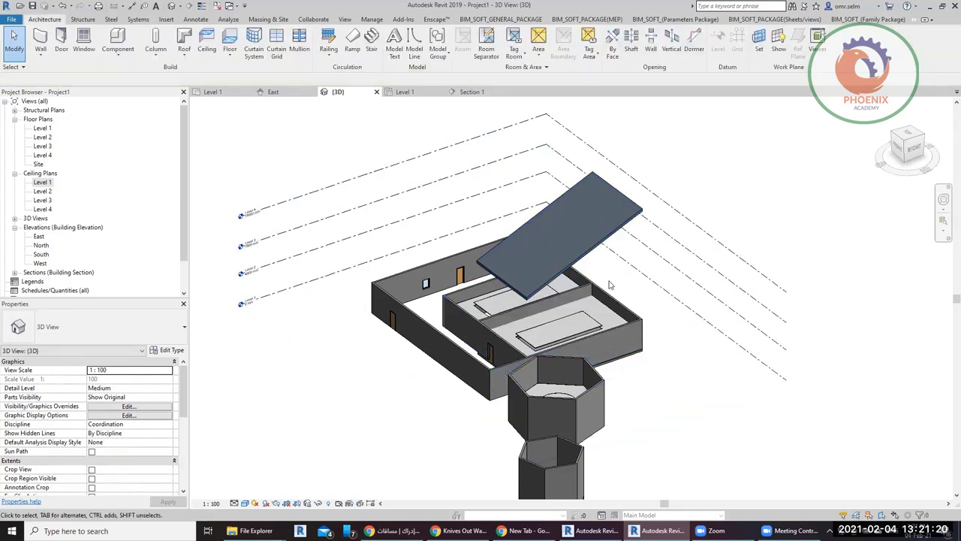
# Reselect the four inner room walls and attach their tops to the sloped roof.
pyautogui.click(590, 343)
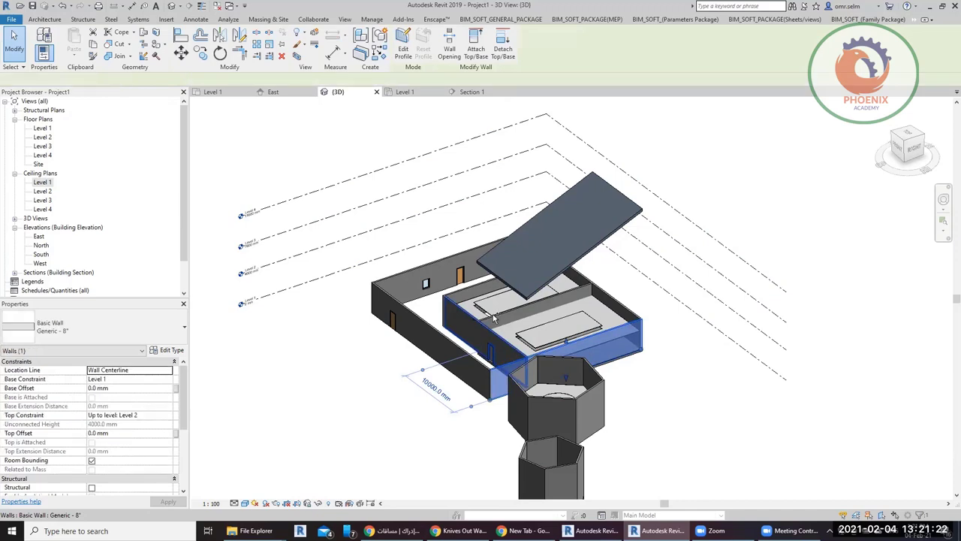
pyautogui.keyDown('ctrl'); pyautogui.click(610, 304); pyautogui.keyUp('ctrl')
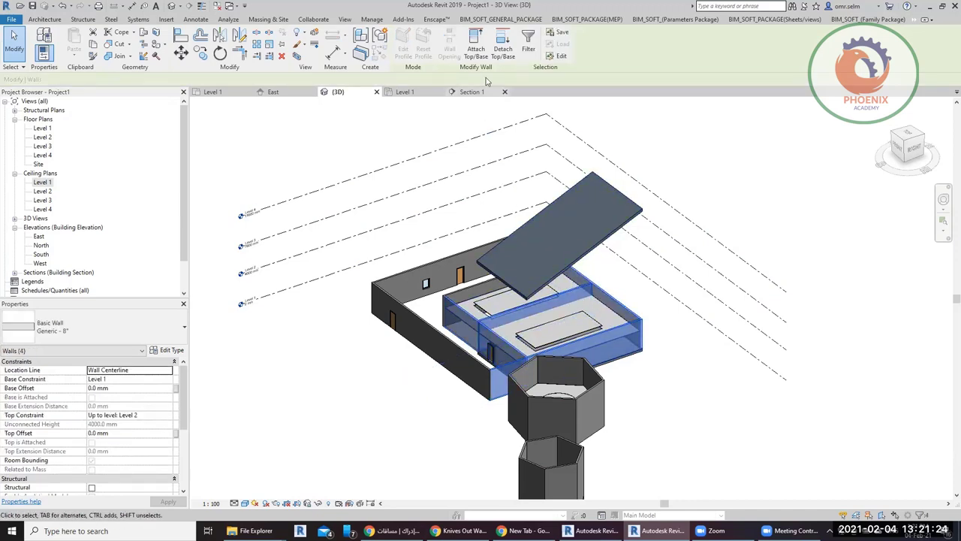
pyautogui.click(476, 48)
pyautogui.click(567, 267)
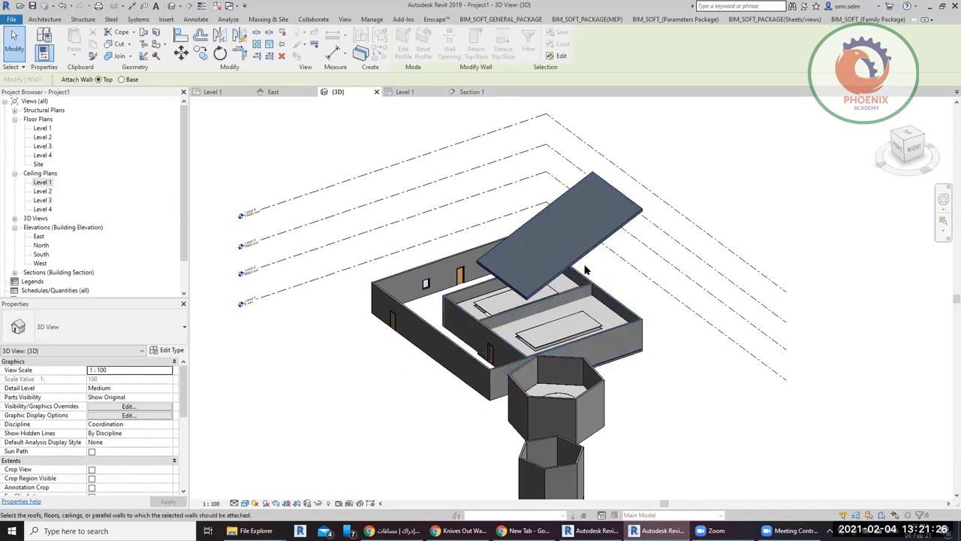
pyautogui.click(609, 301)
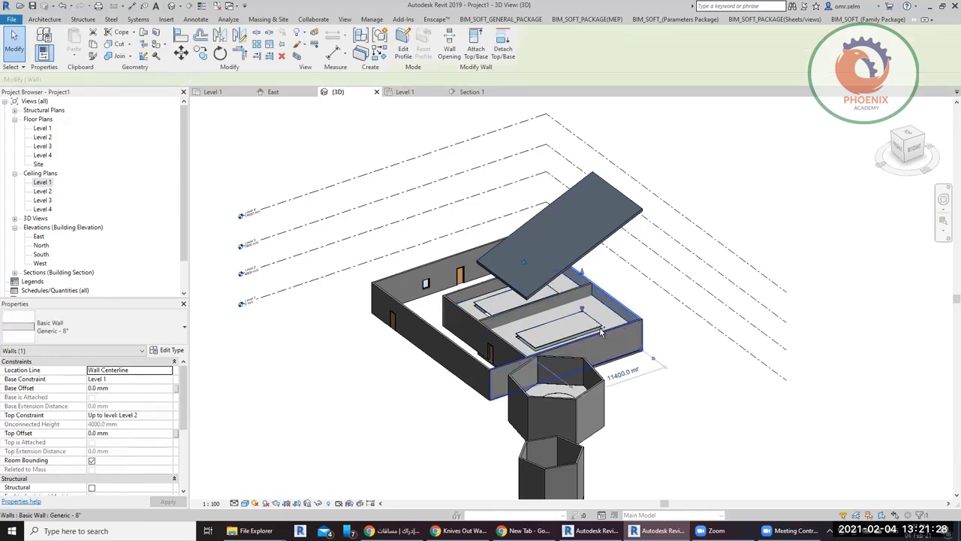
pyautogui.keyDown('ctrl'); pyautogui.click(507, 350); pyautogui.keyUp('ctrl')
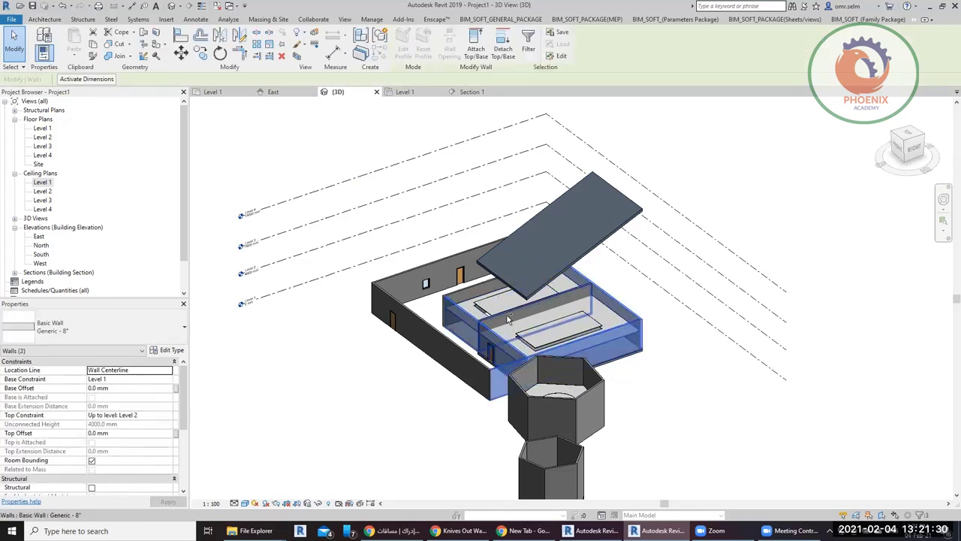
pyautogui.keyDown('ctrl'); pyautogui.click(508, 317); pyautogui.keyUp('ctrl')
pyautogui.click(467, 58)
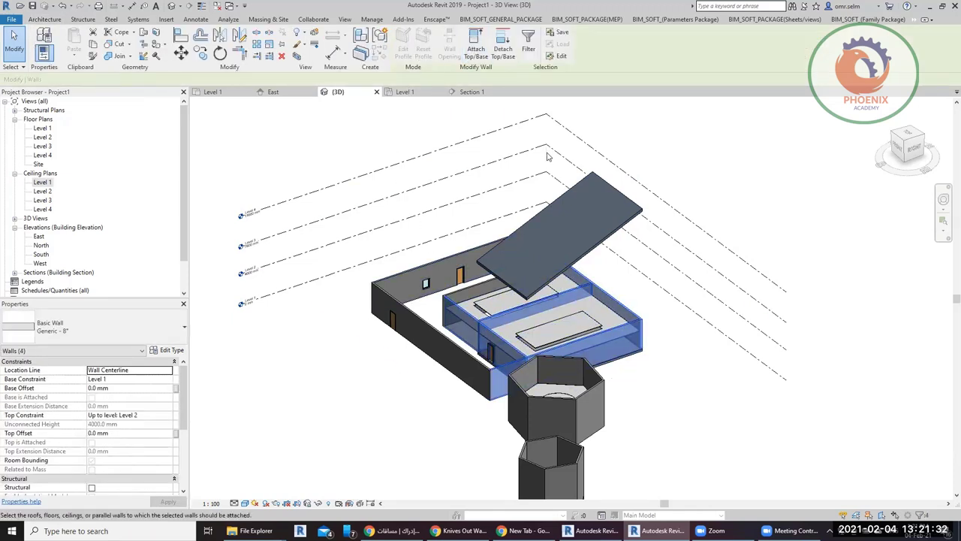
pyautogui.click(562, 197)
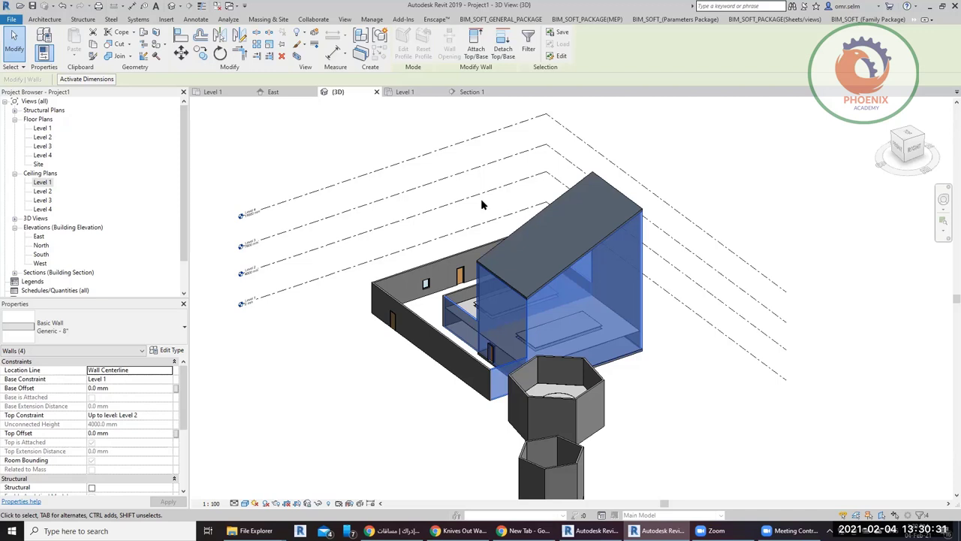
# Clear the wall selection and bring up the Roof creation options.
pyautogui.click(438, 202)
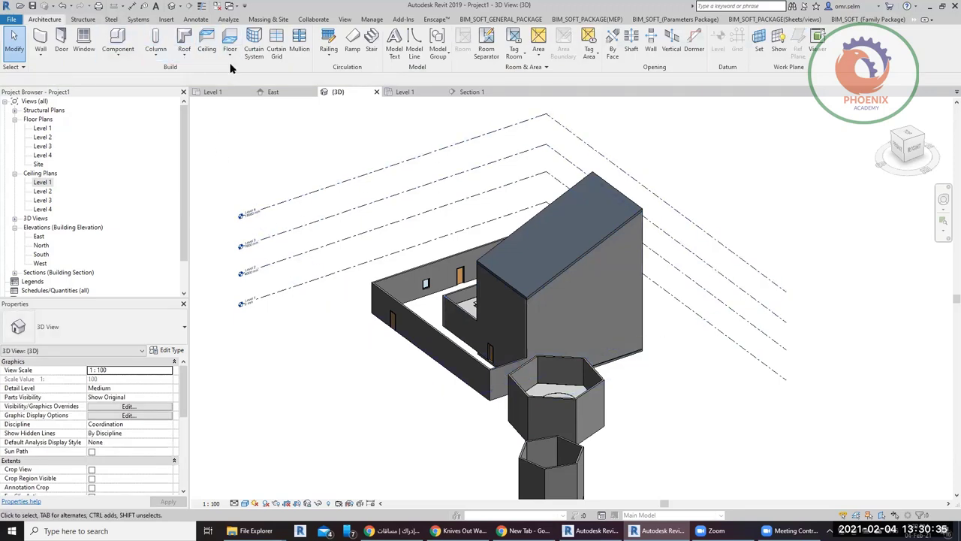
pyautogui.click(184, 54)
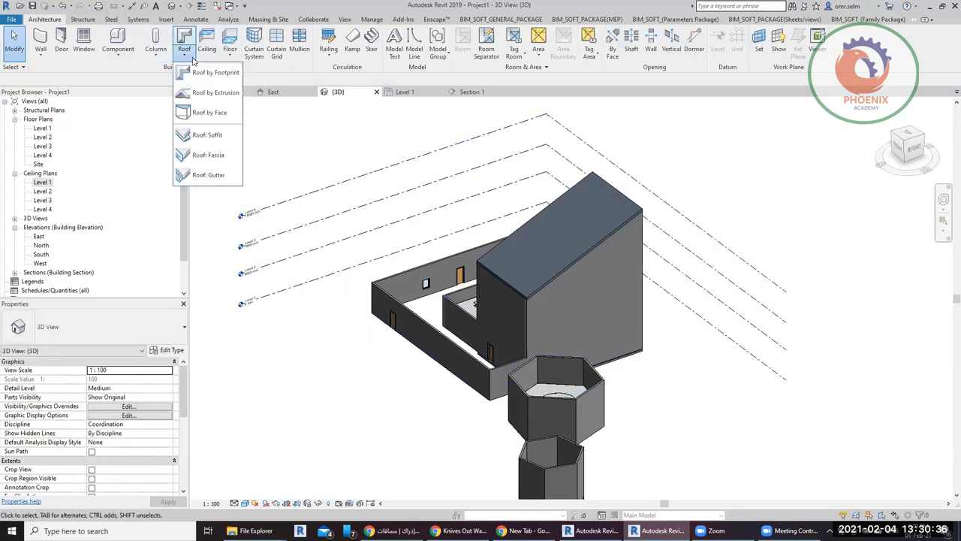
# Start a Roof by Footprint moved to Level 2, and open the Level 1 reflected ceiling plan.
pyautogui.click(232, 75)
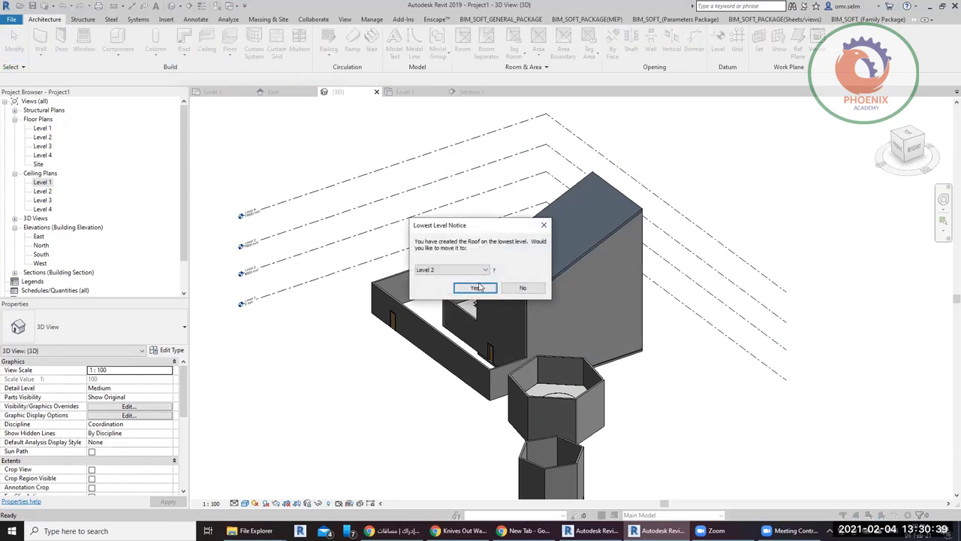
pyautogui.click(477, 287)
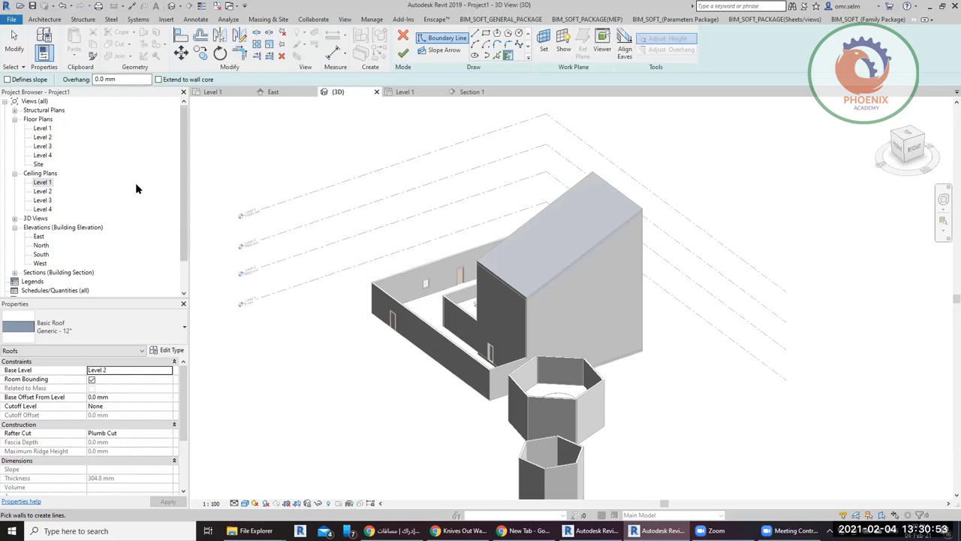
pyautogui.doubleClick(44, 183)
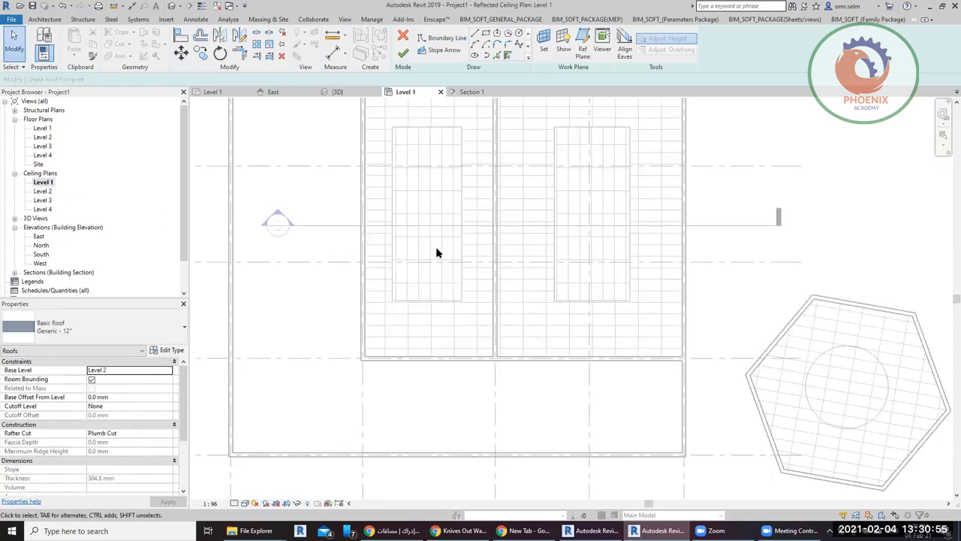
# Pick the hexagon wall chain as the roof boundary with a 500 mm overhang, flipped outward.
pyautogui.scroll(-3, 436, 253)
pyautogui.moveTo(615, 238); pyautogui.dragTo(500, 251, button='middle')
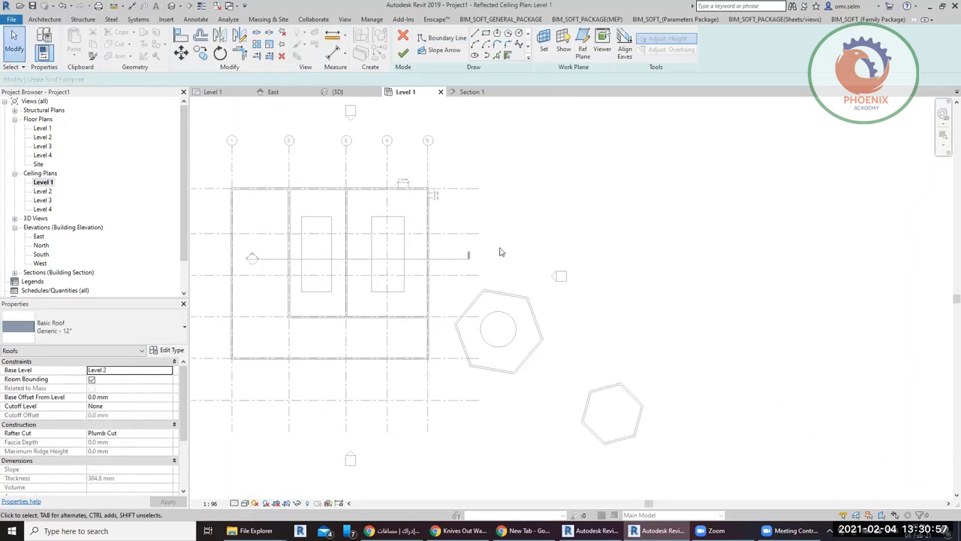
pyautogui.click(507, 56)
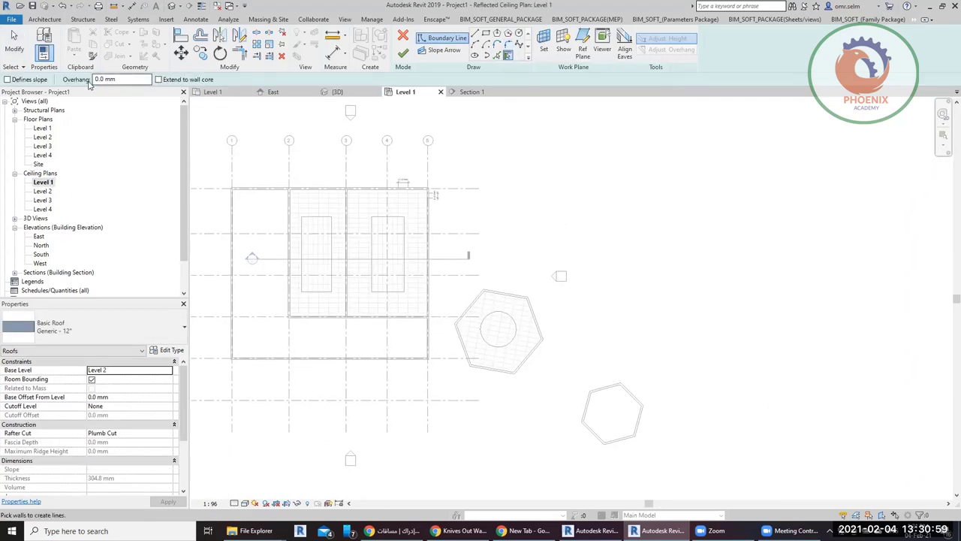
pyautogui.moveTo(105, 78); pyautogui.dragTo(66, 78)
pyautogui.write('500')
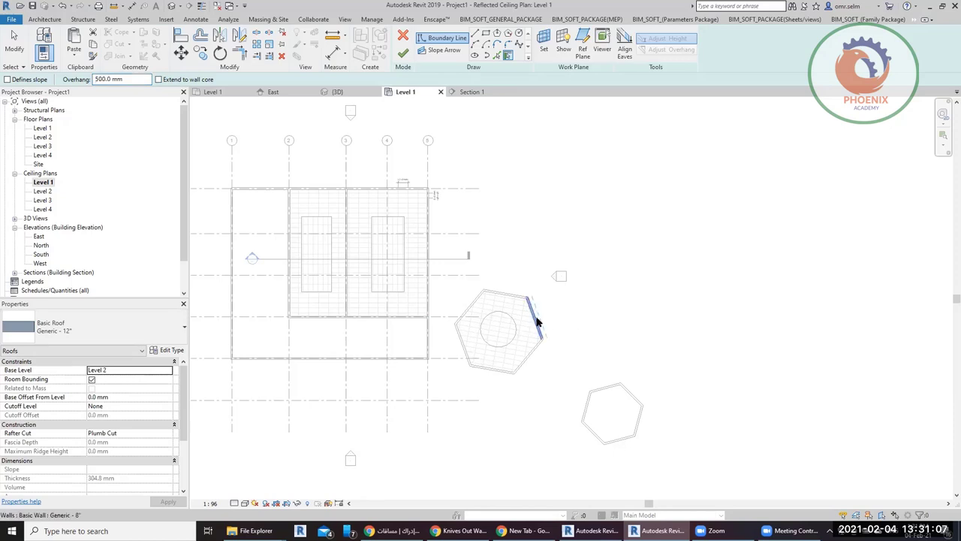
pyautogui.press('Tab')
pyautogui.click(537, 322)
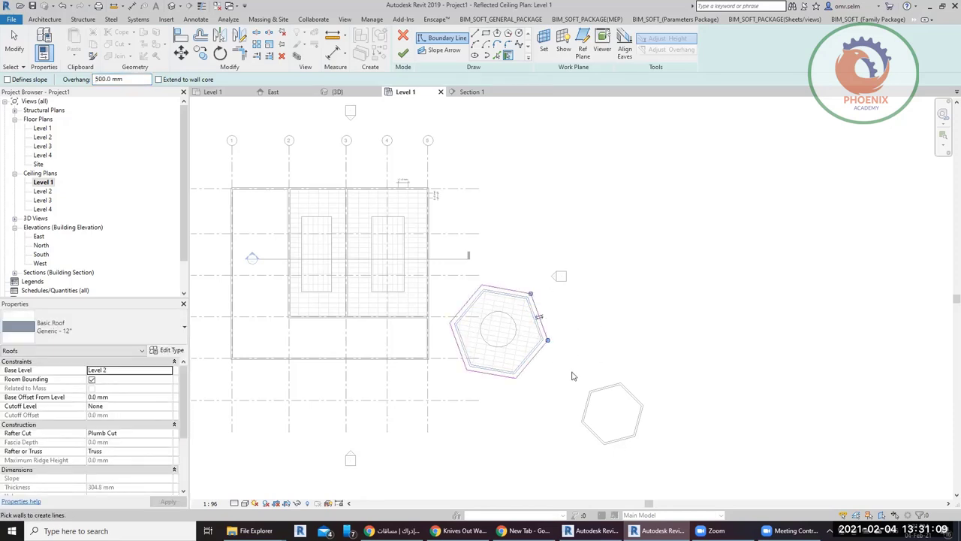
pyautogui.scroll(2, 481, 319)
pyautogui.scroll(2, 481, 320)
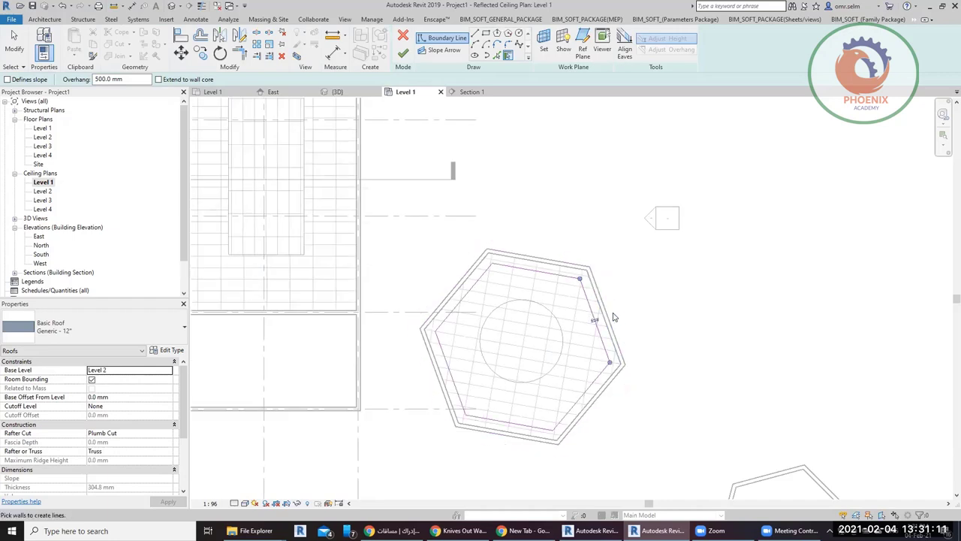
pyautogui.click(594, 323)
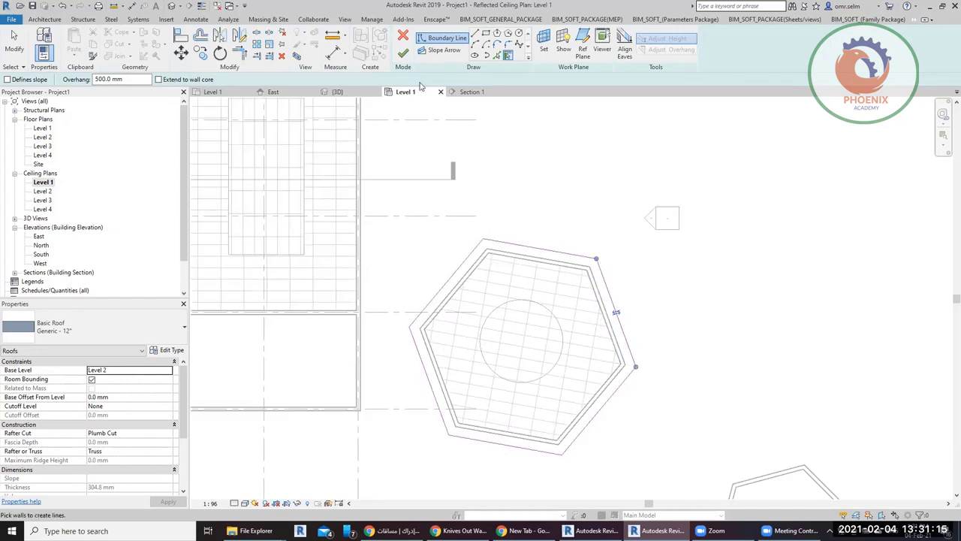
# Draw a slope arrow from the hexagon's top vertex to its bottom vertex.
pyautogui.click(442, 49)
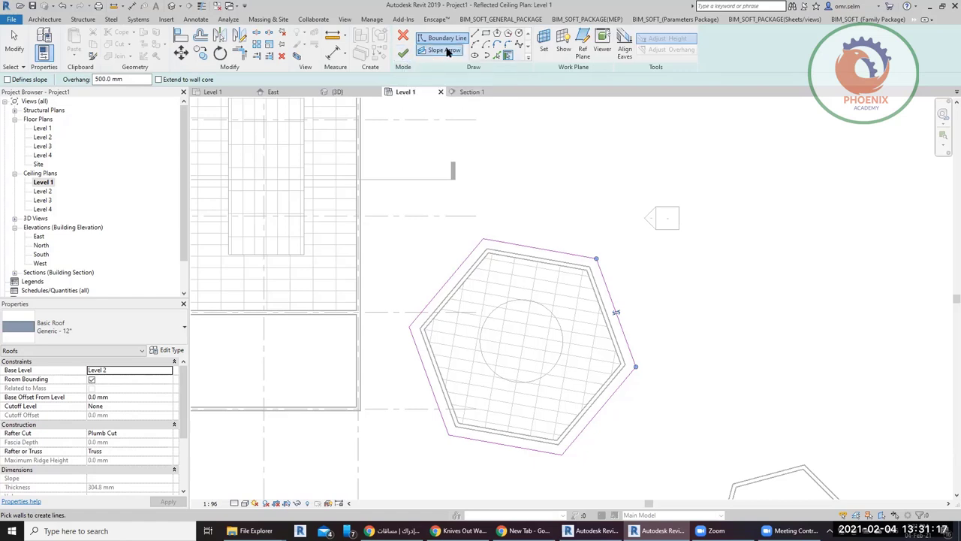
pyautogui.click(494, 240)
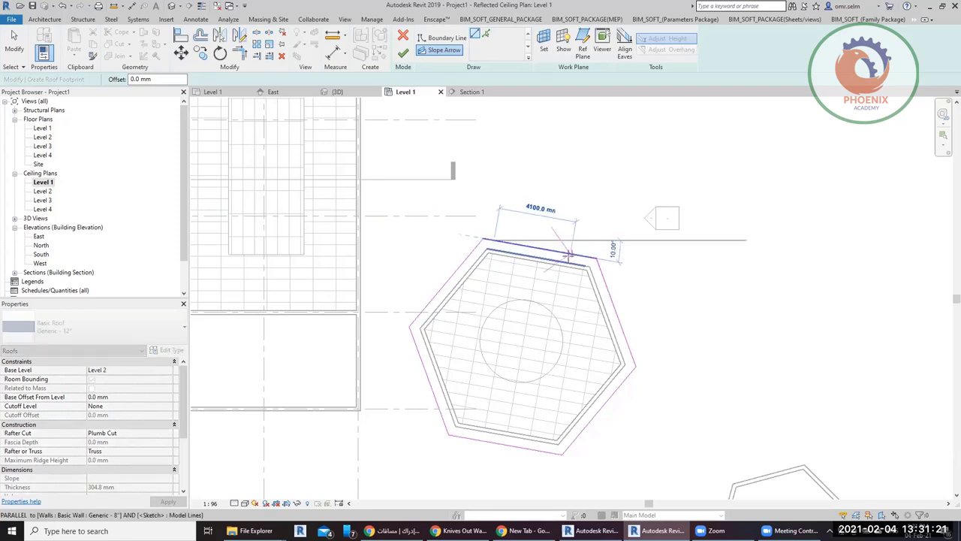
pyautogui.click(515, 445)
pyautogui.press('Escape')
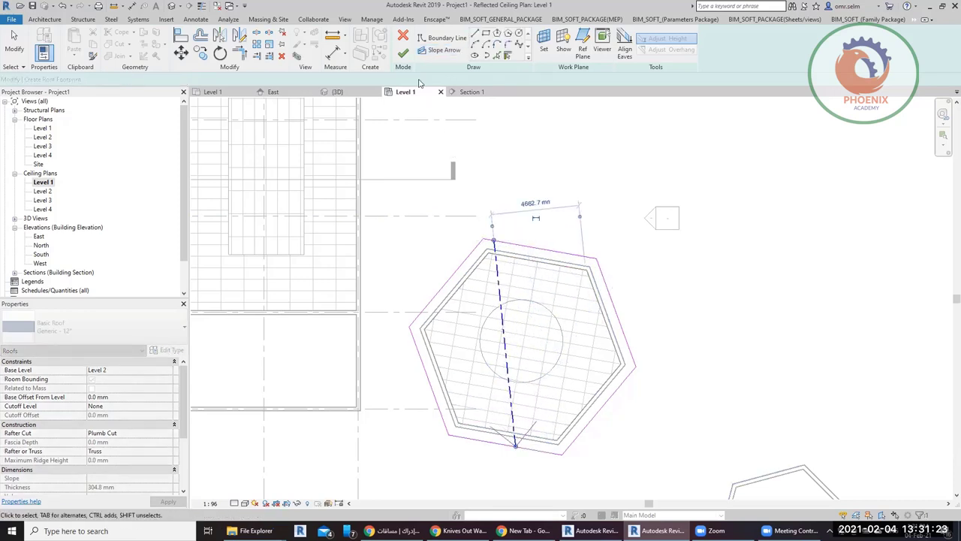
# Finish the hexagonal roof, attach its walls to it, and isolate it in a 3D section box.
pyautogui.click(403, 56)
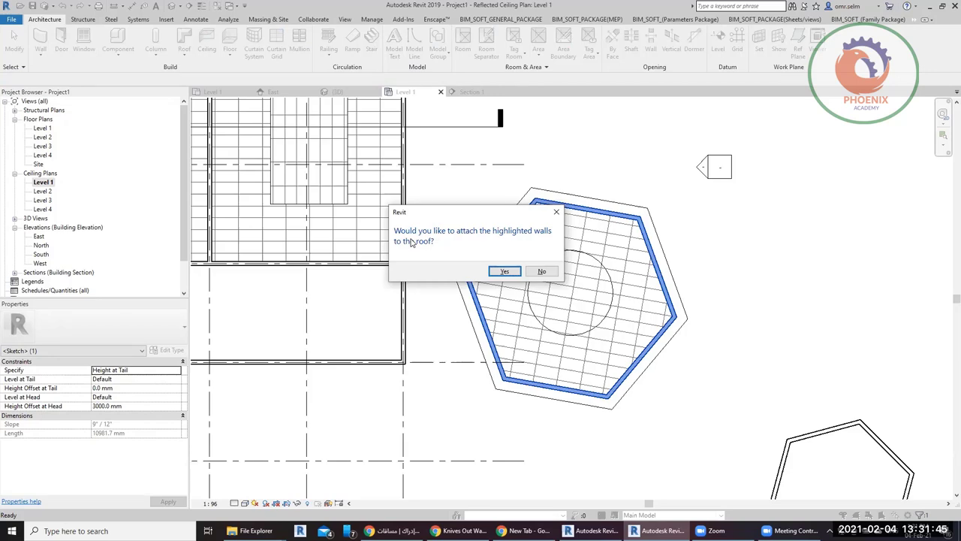
pyautogui.click(505, 271)
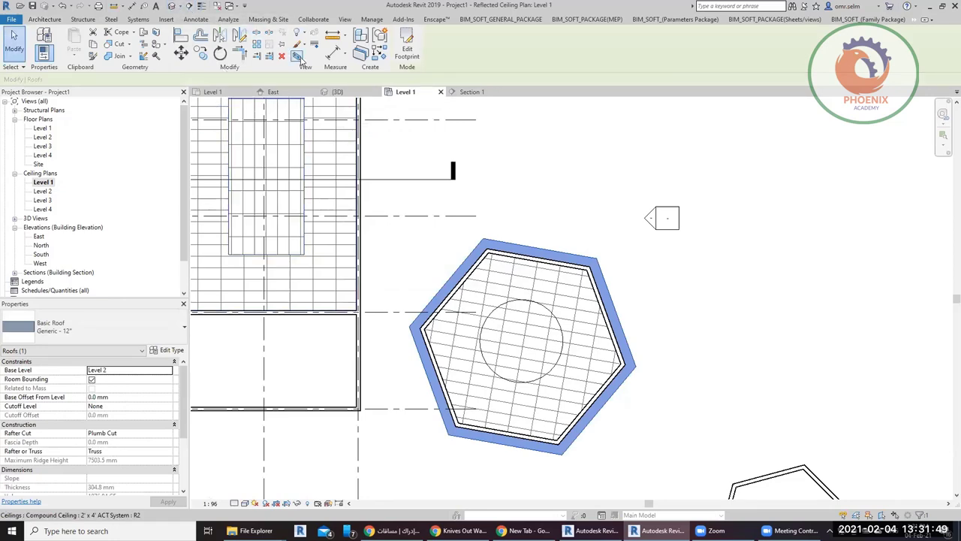
pyautogui.click(298, 57)
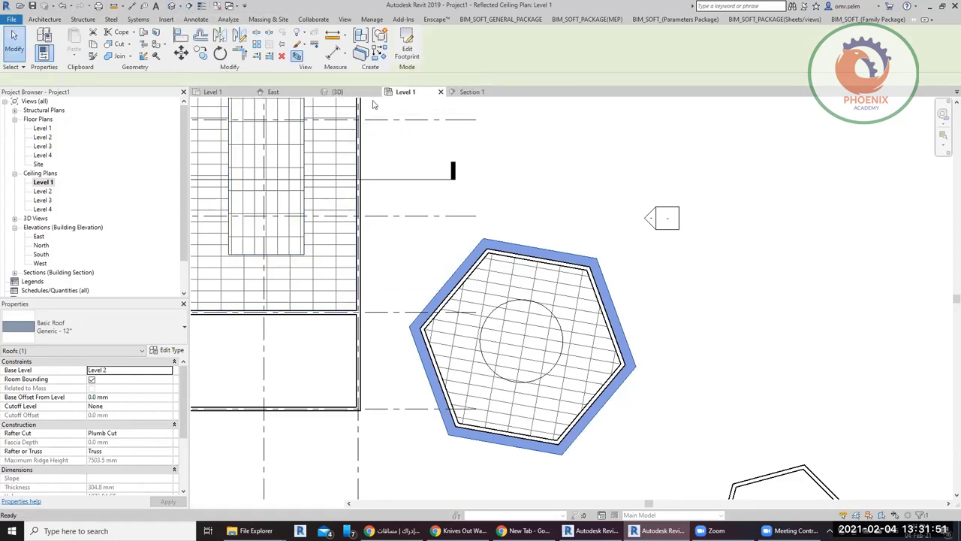
# Reopen the hexagonal roof's footprint sketch for editing, with no slope arrow tool active.
pyautogui.click(696, 420)
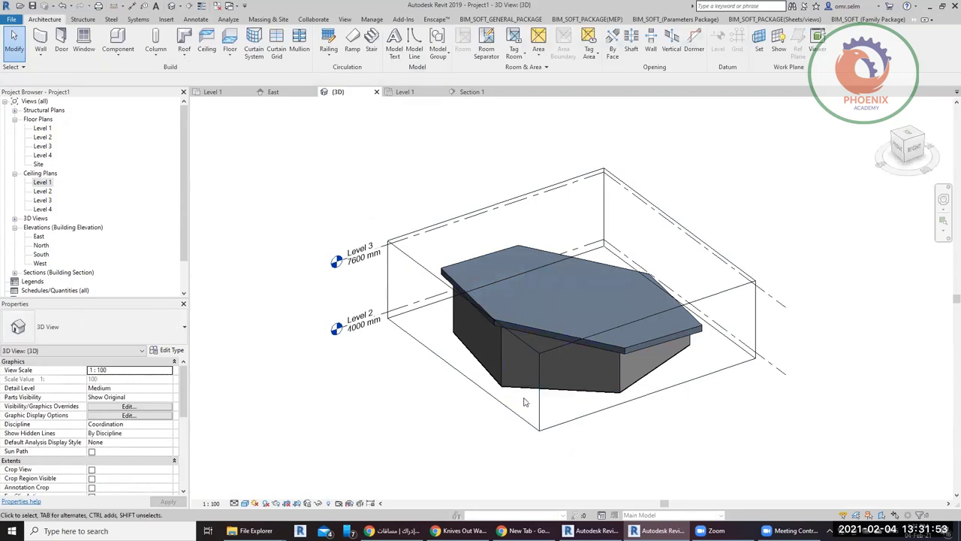
pyautogui.keyDown('shift'); pyautogui.moveTo(500, 368); pyautogui.dragTo(321, 180, button='middle'); pyautogui.keyUp('shift')
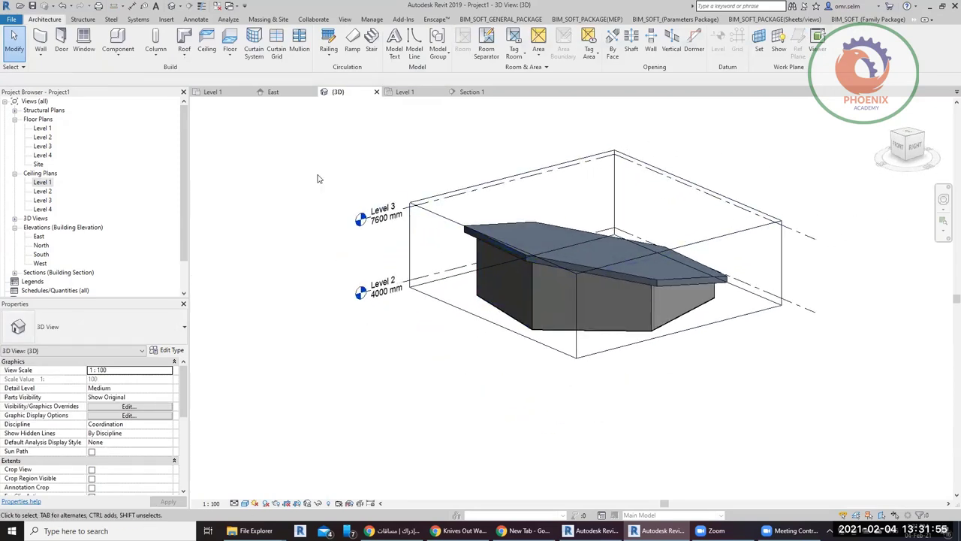
pyautogui.click(515, 229)
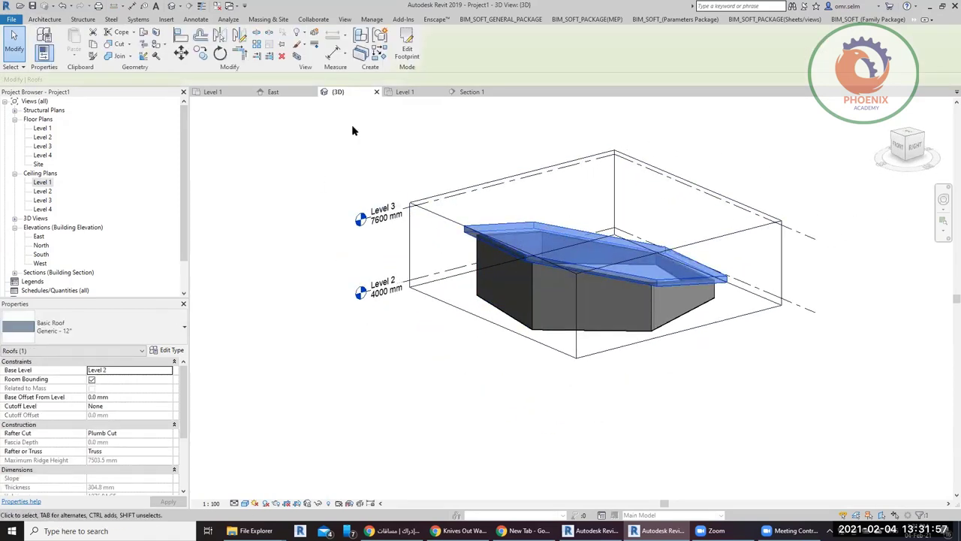
pyautogui.click(407, 51)
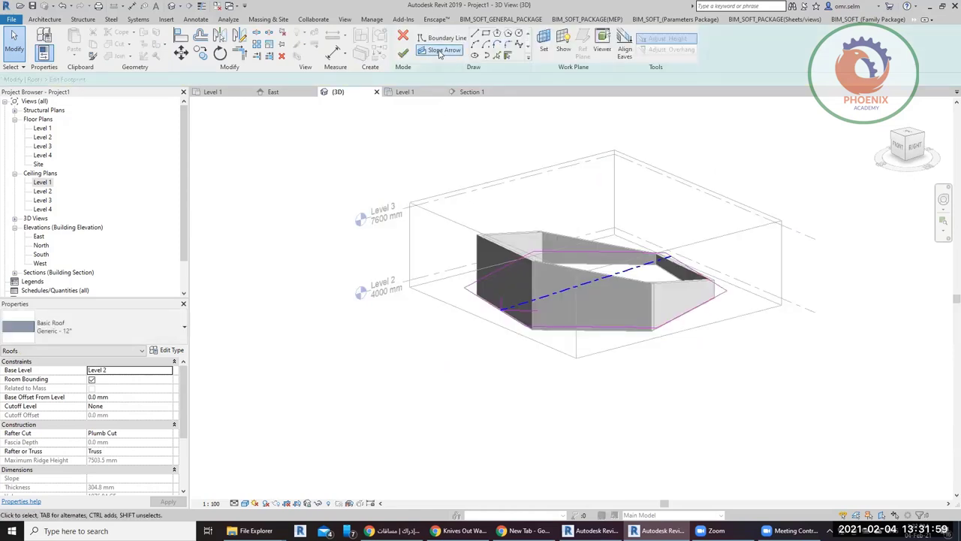
pyautogui.click(443, 50)
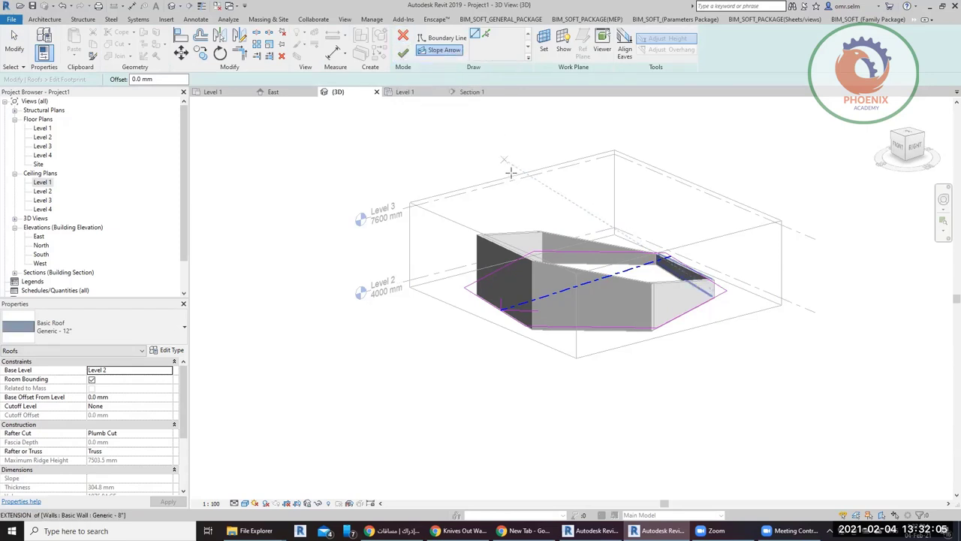
pyautogui.rightClick(505, 148)
pyautogui.click(505, 146)
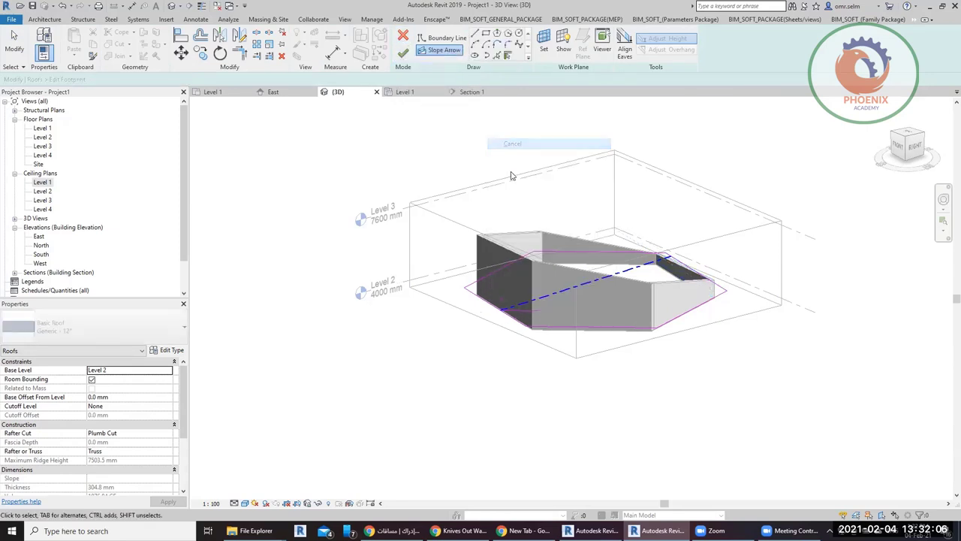
# Make the left end boundary line define slope with a 500 mm overhang, then finish the roof.
pyautogui.click(473, 308)
pyautogui.click(208, 79)
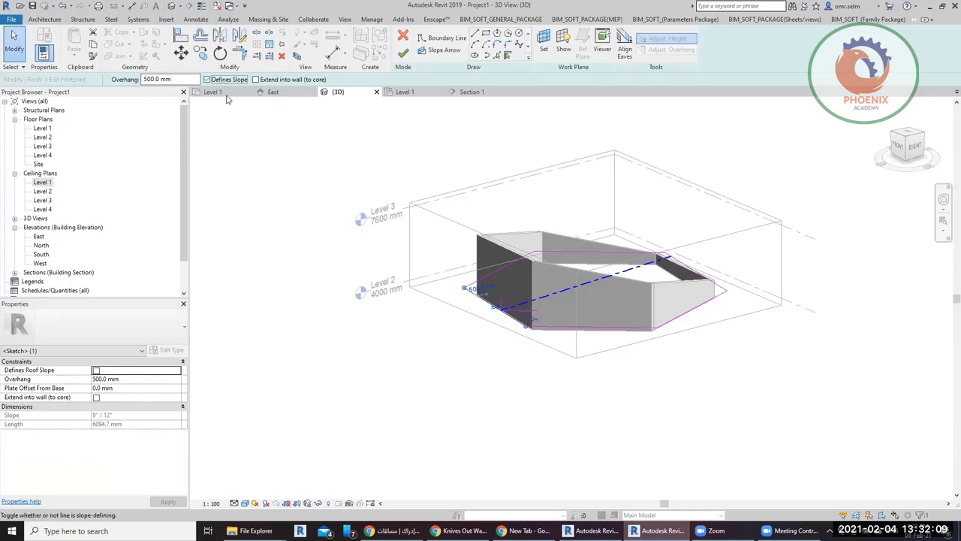
pyautogui.scroll(5, 491, 304)
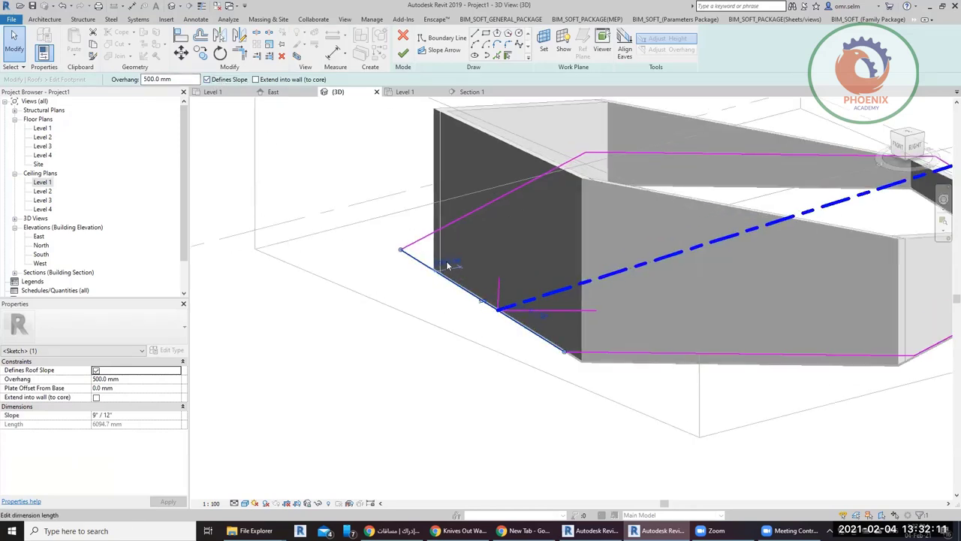
pyautogui.click(449, 267)
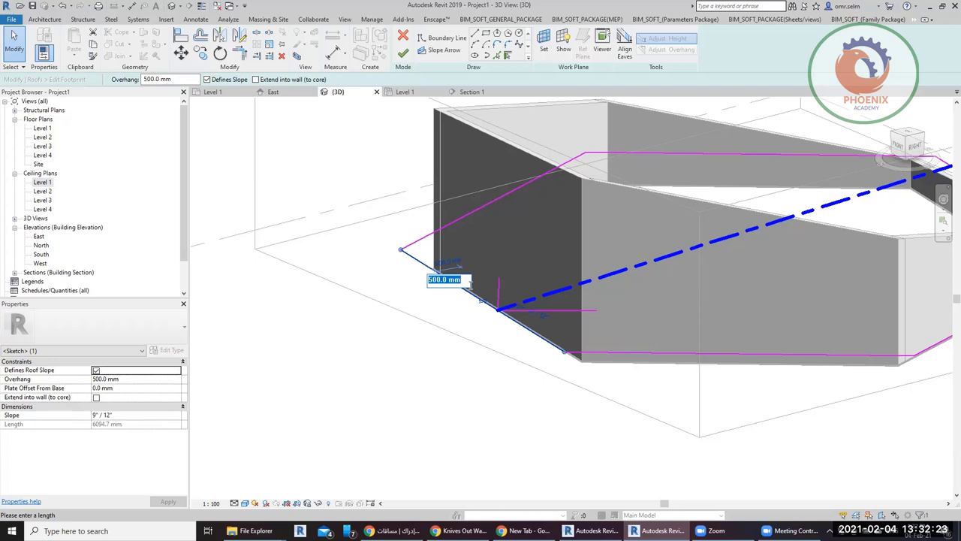
pyautogui.click(393, 165)
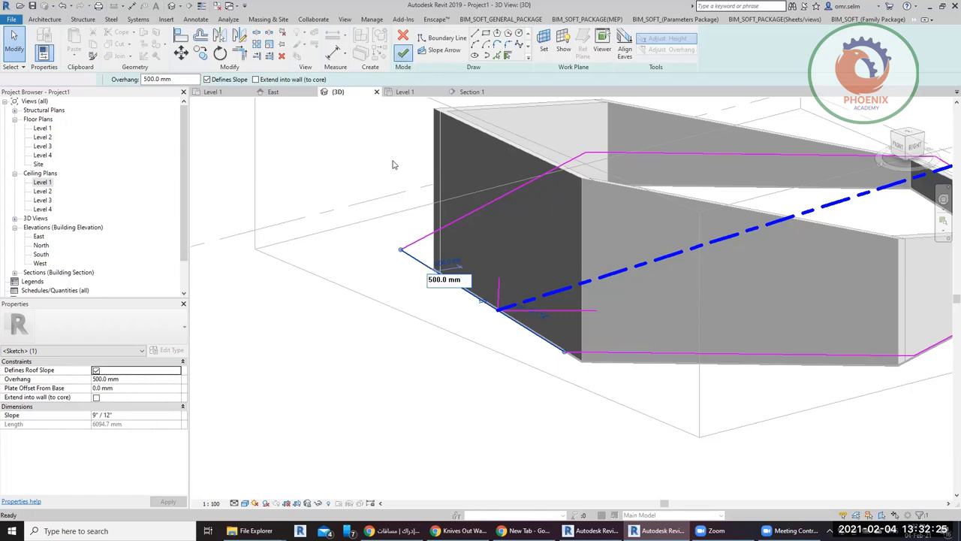
pyautogui.click(404, 52)
pyautogui.scroll(-4, 343, 350)
pyautogui.scroll(-2, 349, 246)
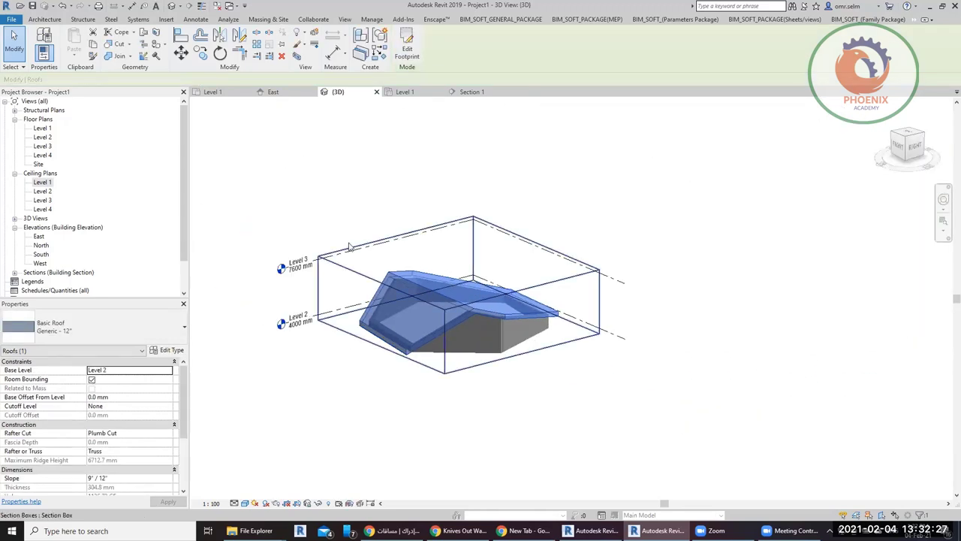
# Select the hexagonal roof and delete it.
pyautogui.click(332, 172)
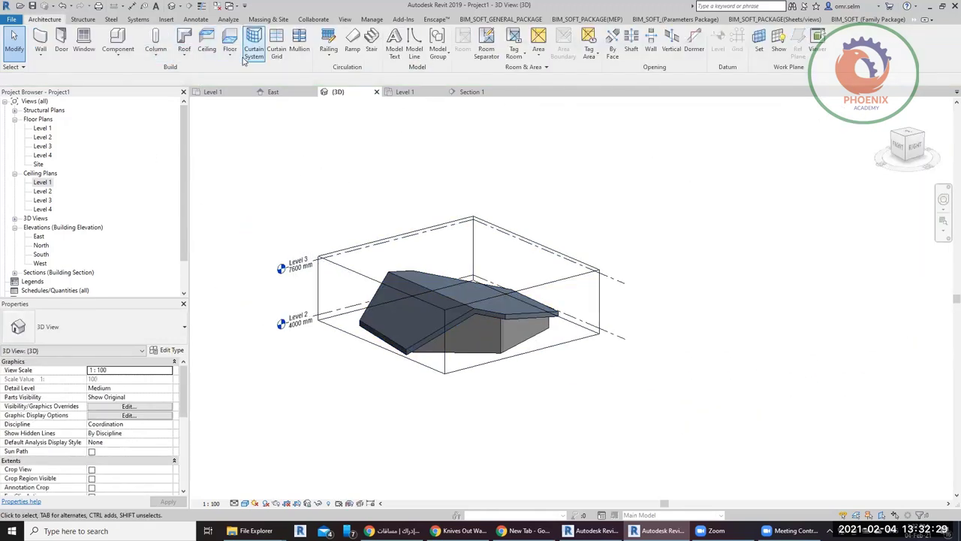
pyautogui.click(180, 59)
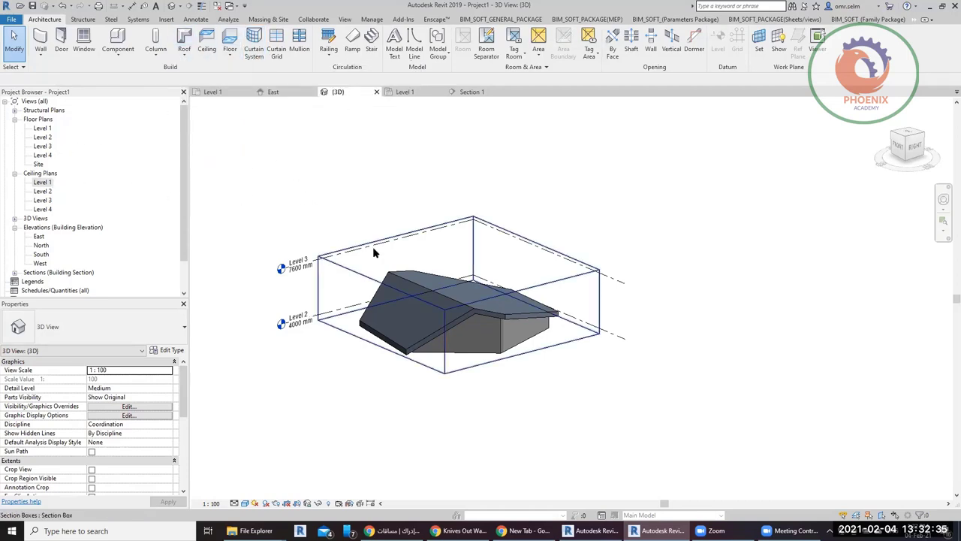
pyautogui.click(393, 269)
pyautogui.press('Delete')
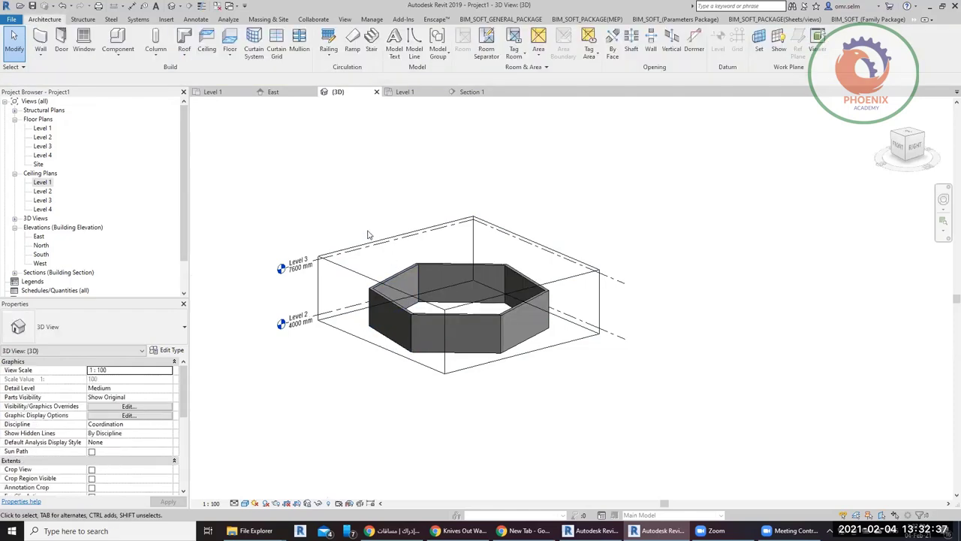
# Show the Level 1 reflected ceiling plan centred on the hexagon walls, with the Roof options open.
pyautogui.doubleClick(46, 182)
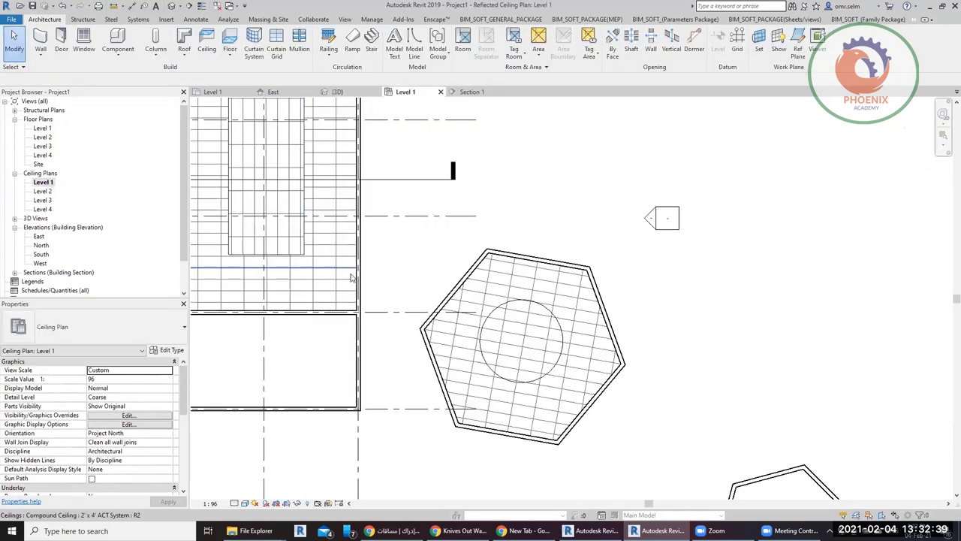
pyautogui.scroll(1, 576, 318)
pyautogui.moveTo(575, 318); pyautogui.dragTo(553, 268, button='middle')
pyautogui.scroll(-1, 553, 268)
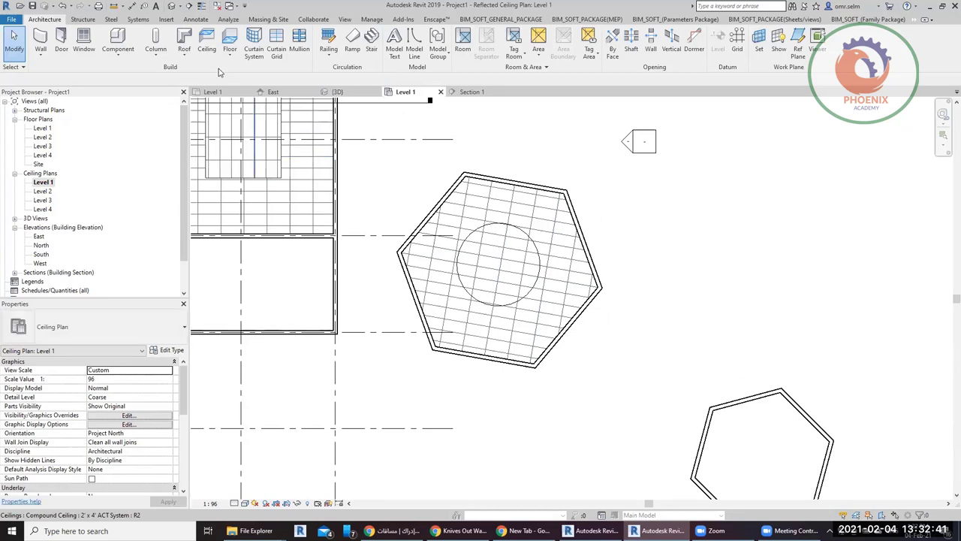
pyautogui.click(184, 55)
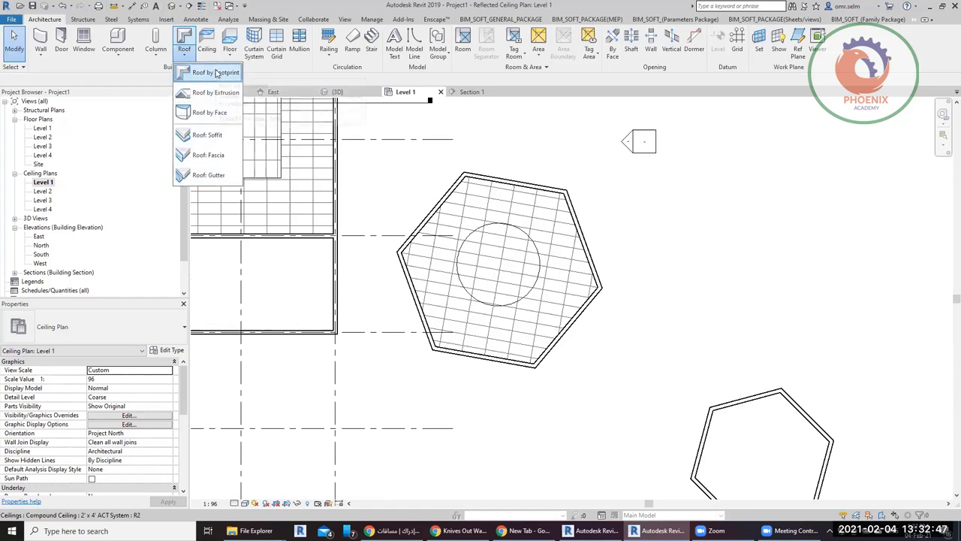
# Create a Level 3 footprint roof from the six-wall hexagon chain with slope-defining boundary lines.
pyautogui.click(215, 74)
pyautogui.click(470, 270)
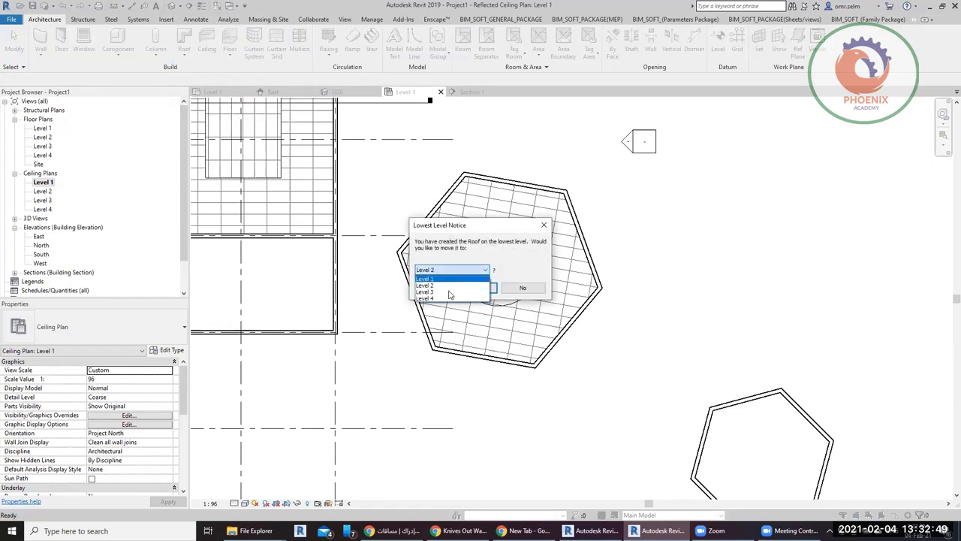
pyautogui.click(435, 289)
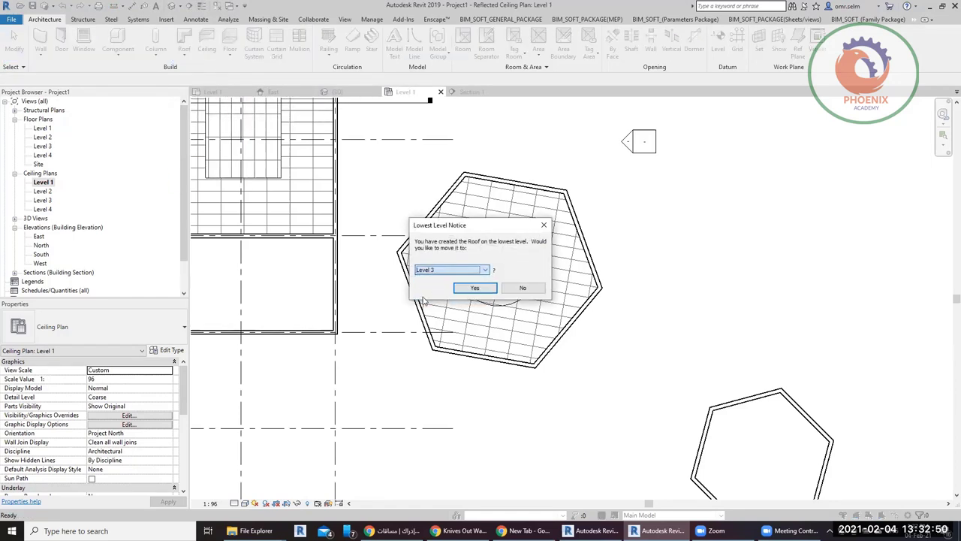
pyautogui.click(465, 290)
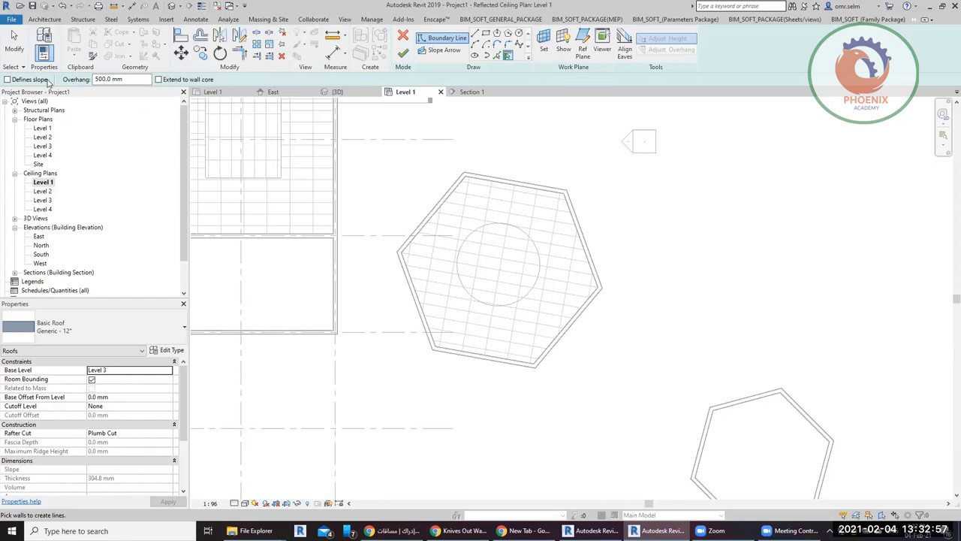
pyautogui.click(41, 80)
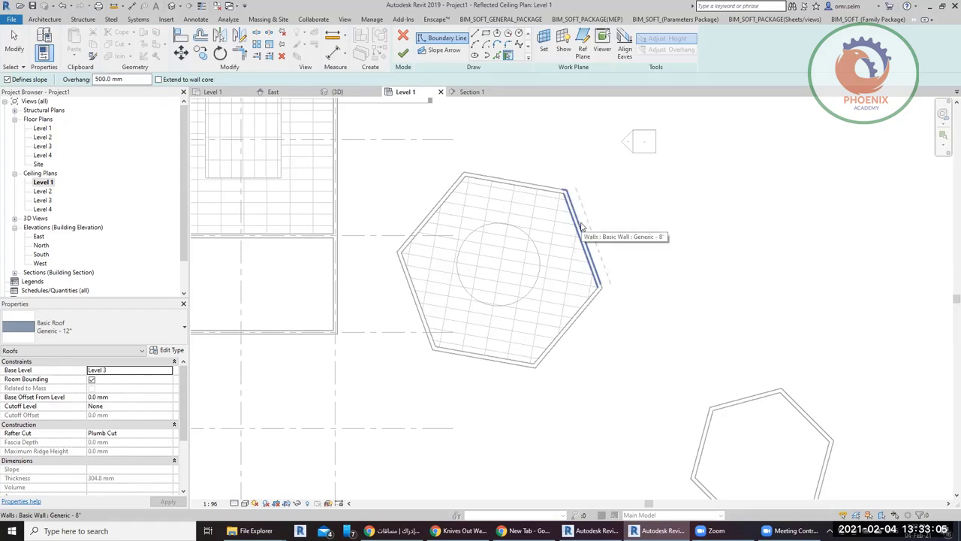
pyautogui.press('Tab')
pyautogui.click(583, 229)
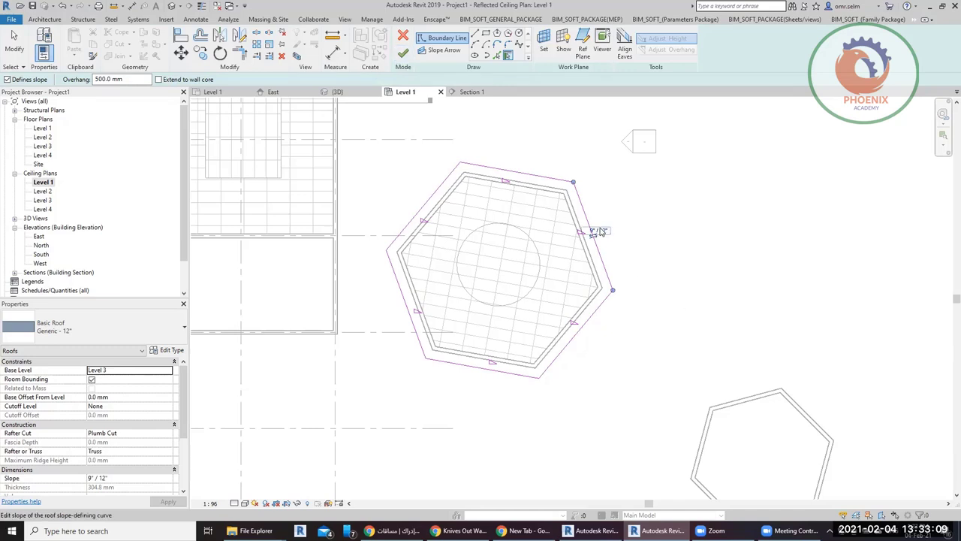
pyautogui.click(402, 57)
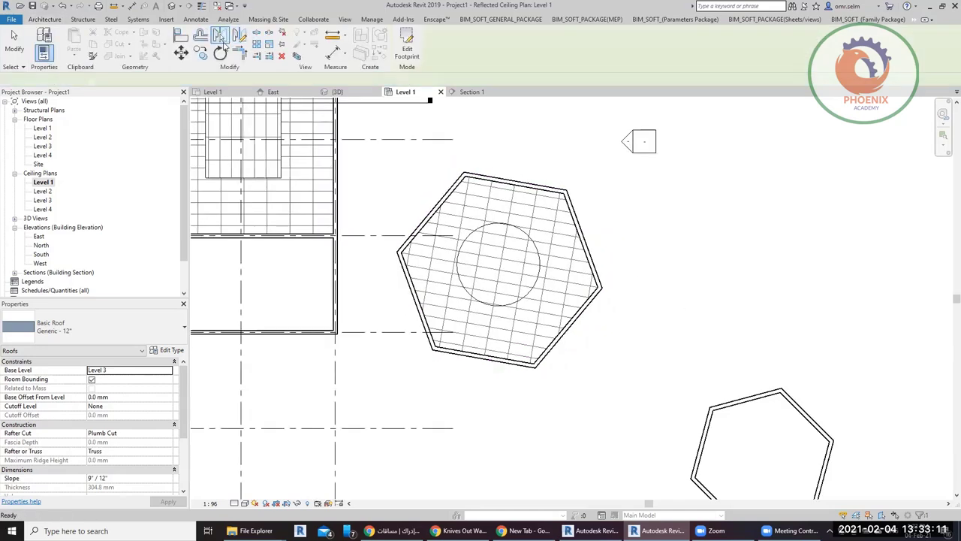
# In the default 3D view, raise the section box top above Level 4.
pyautogui.click(171, 6)
pyautogui.press('Escape')
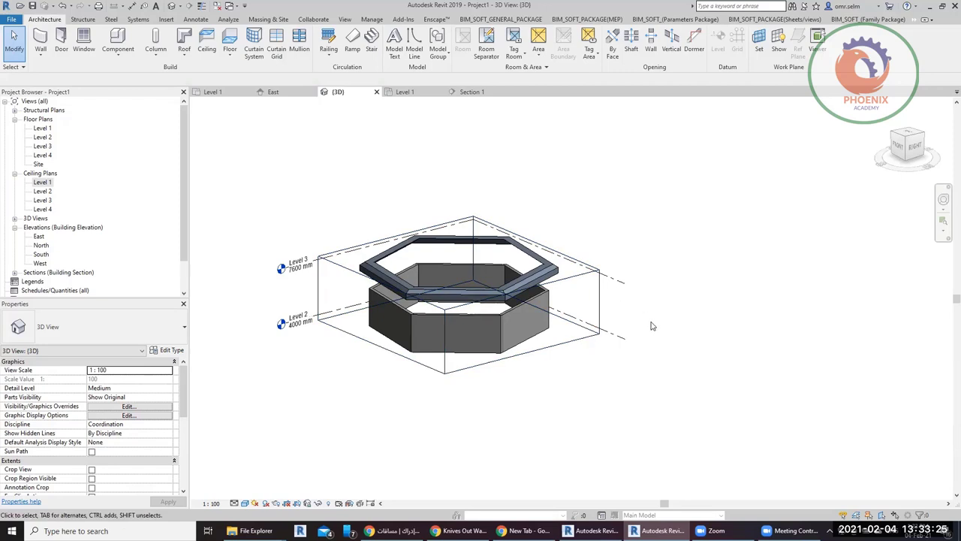
pyautogui.click(597, 307)
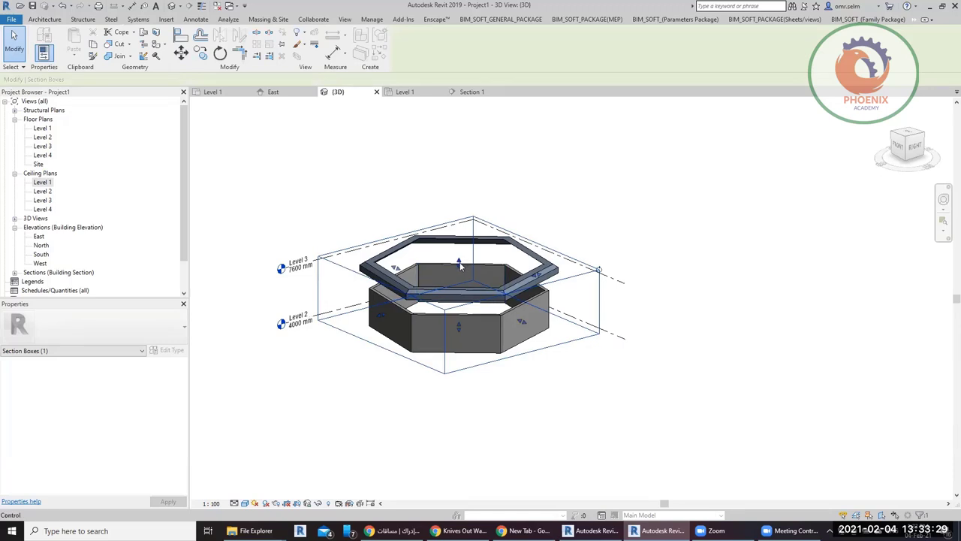
pyautogui.moveTo(459, 262); pyautogui.dragTo(458, 124)
pyautogui.click(701, 283)
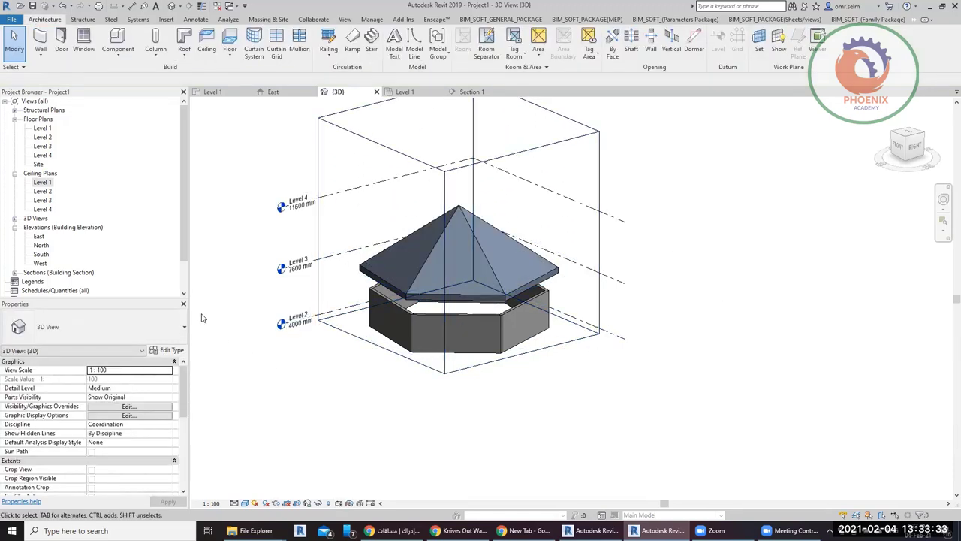
# Turn off the section box and fit a new one around the selected hexagonal tower.
pyautogui.scroll(-2, 142, 412)
pyautogui.moveTo(180, 389); pyautogui.dragTo(181, 434)
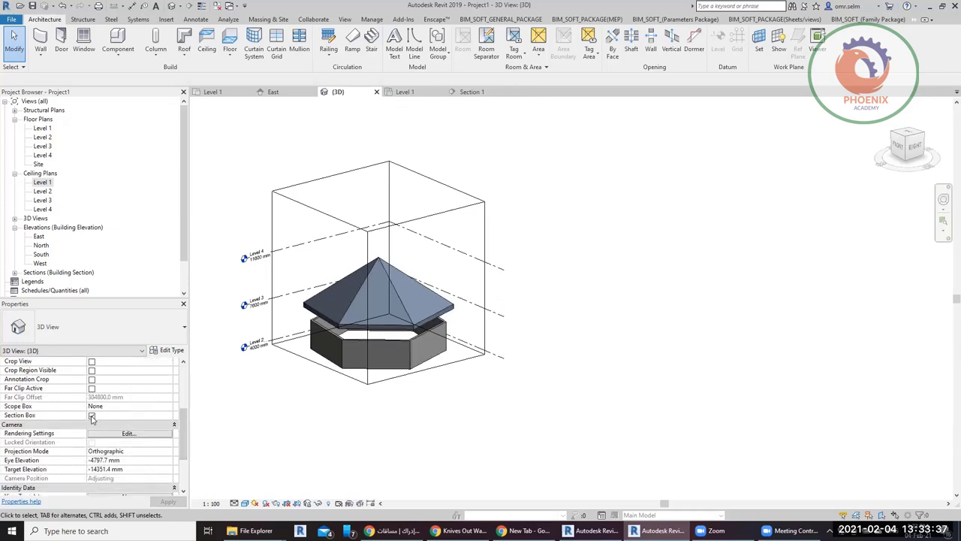
pyautogui.click(92, 417)
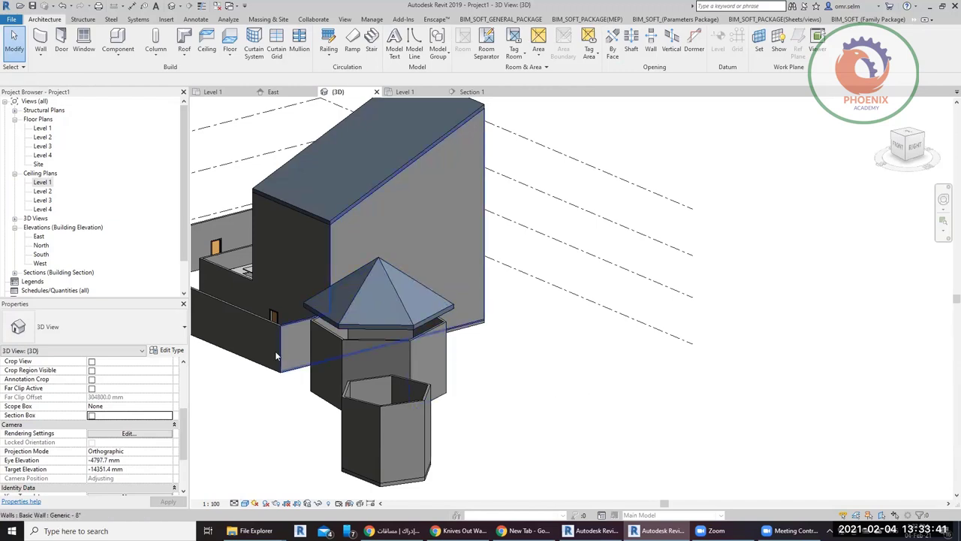
pyautogui.moveTo(253, 440); pyautogui.dragTo(506, 257)
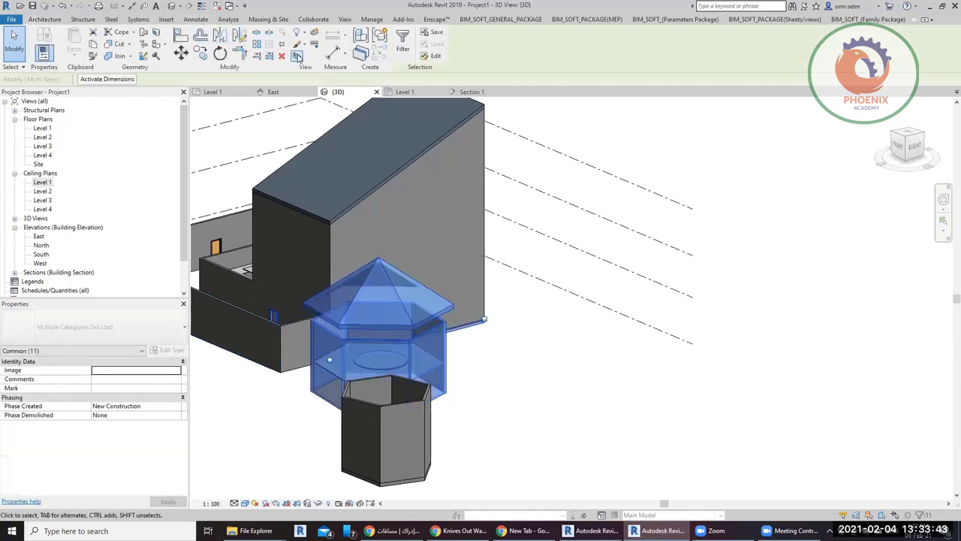
pyautogui.click(297, 57)
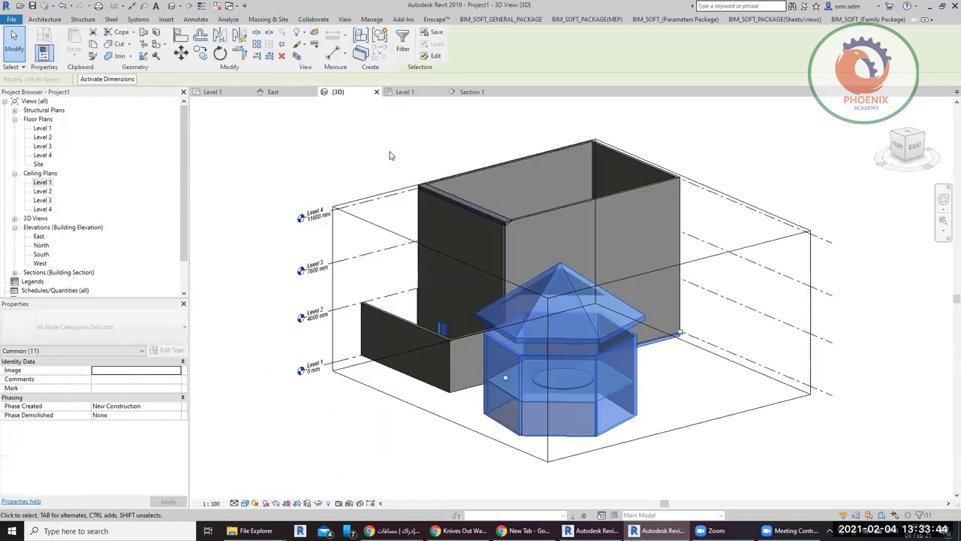
pyautogui.click(381, 393)
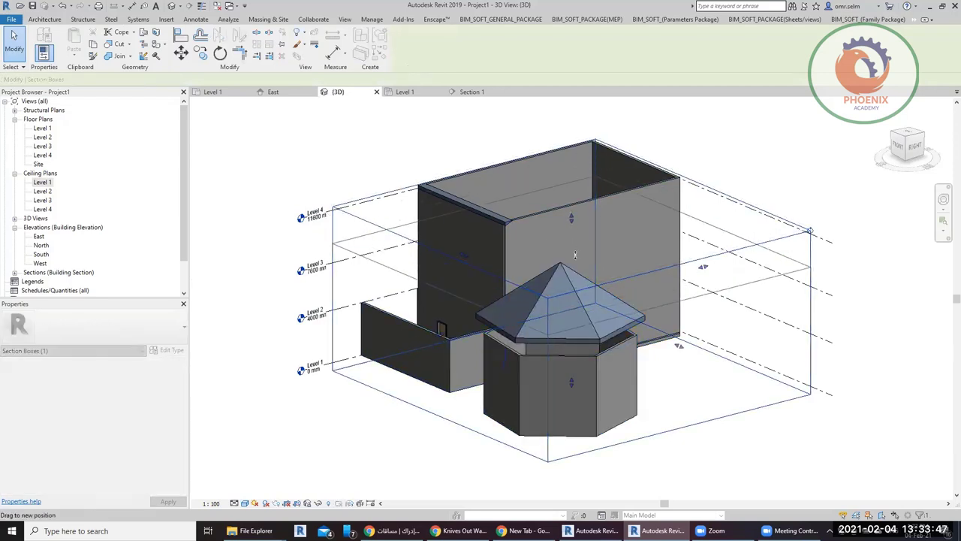
# Undo the section box cut, turn the section box off, and frame the tower from the front.
pyautogui.moveTo(572, 218); pyautogui.dragTo(571, 255)
pyautogui.hotkey('ctrl', 'z')
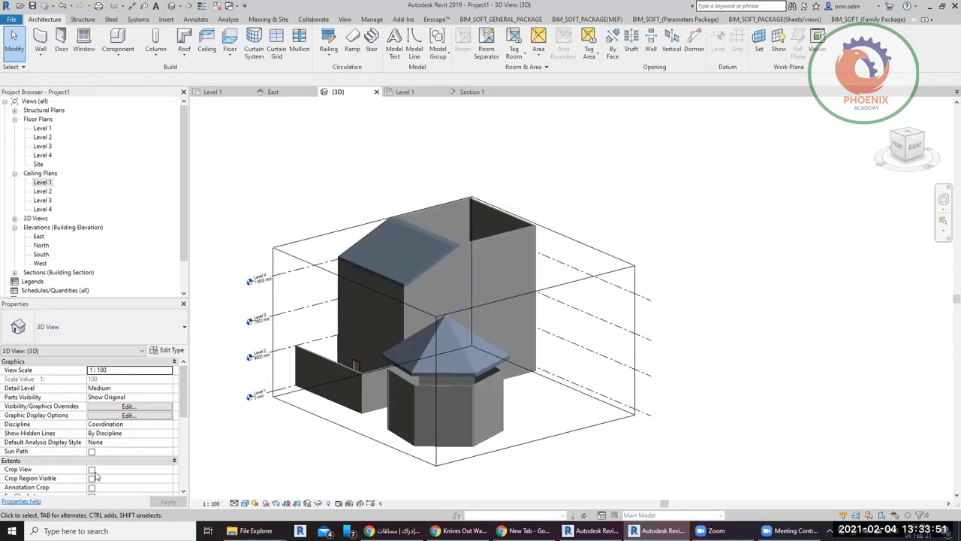
pyautogui.scroll(-3, 93, 458)
pyautogui.click(92, 433)
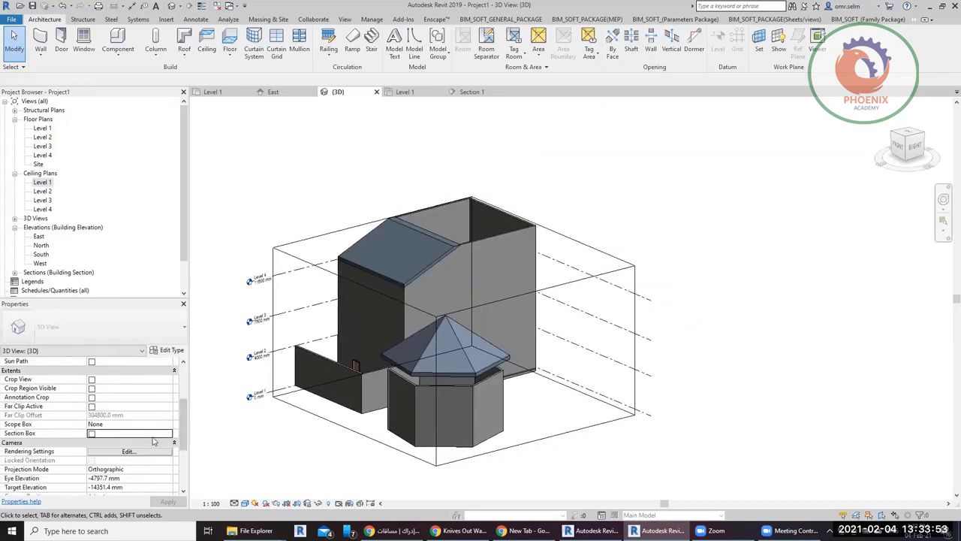
pyautogui.click(470, 345)
pyautogui.scroll(3, 458, 331)
pyautogui.scroll(-2, 485, 315)
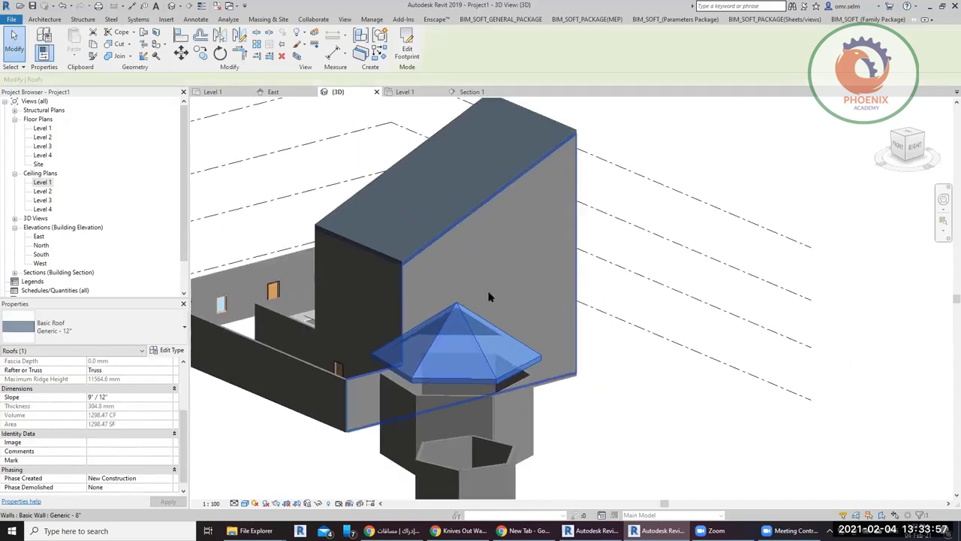
pyautogui.moveTo(490, 285)
pyautogui.mouseDown(button='middle')
pyautogui.moveTo(523, 219)
pyautogui.moveTo(520, 190)
pyautogui.mouseUp(button='middle')
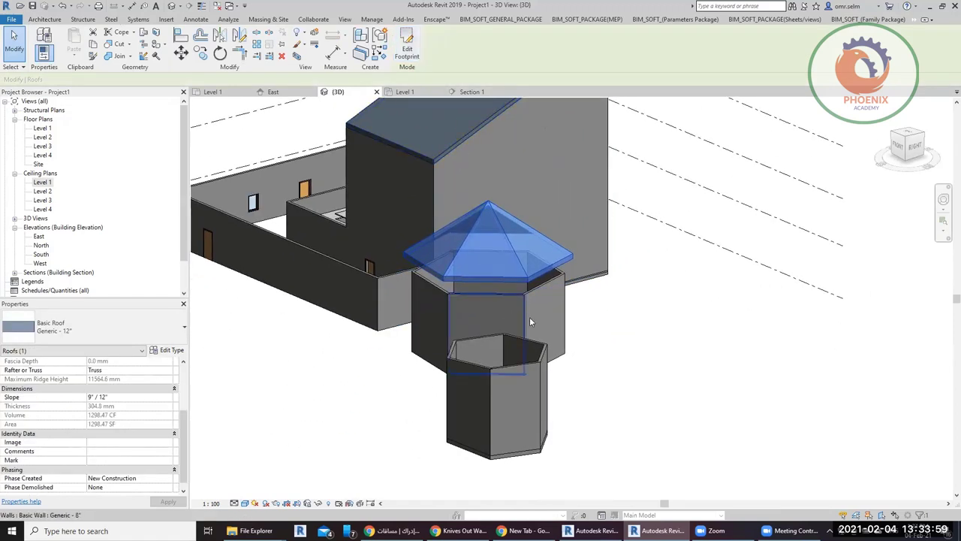
pyautogui.moveTo(571, 379)
pyautogui.keyDown('shift'); pyautogui.mouseDown(button='middle')
pyautogui.moveTo(598, 374)
pyautogui.moveTo(593, 416)
pyautogui.mouseUp(button='middle'); pyautogui.keyUp('shift')
pyautogui.click(474, 390)
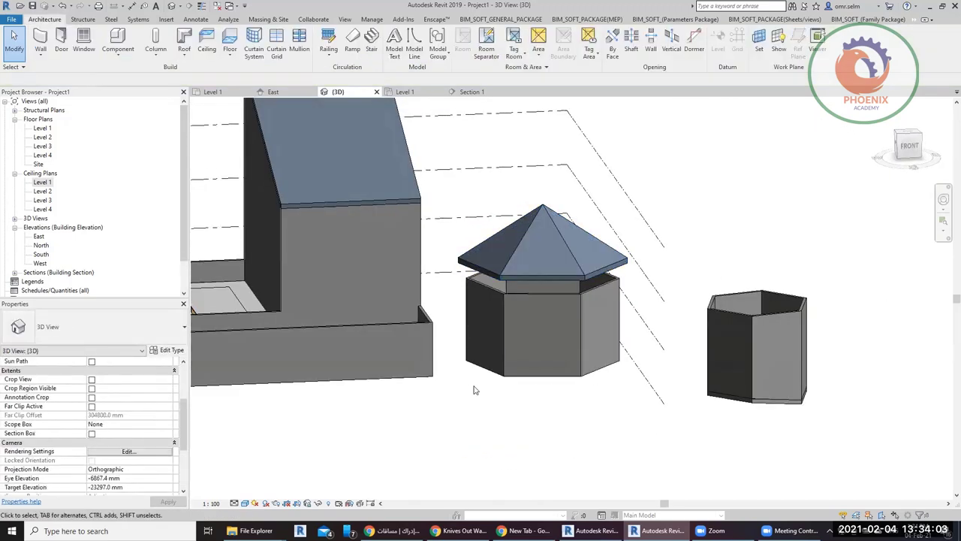
# Filter the window selection down to the six tower walls and attach their tops to the pyramid roof.
pyautogui.moveTo(443, 406); pyautogui.dragTo(653, 237)
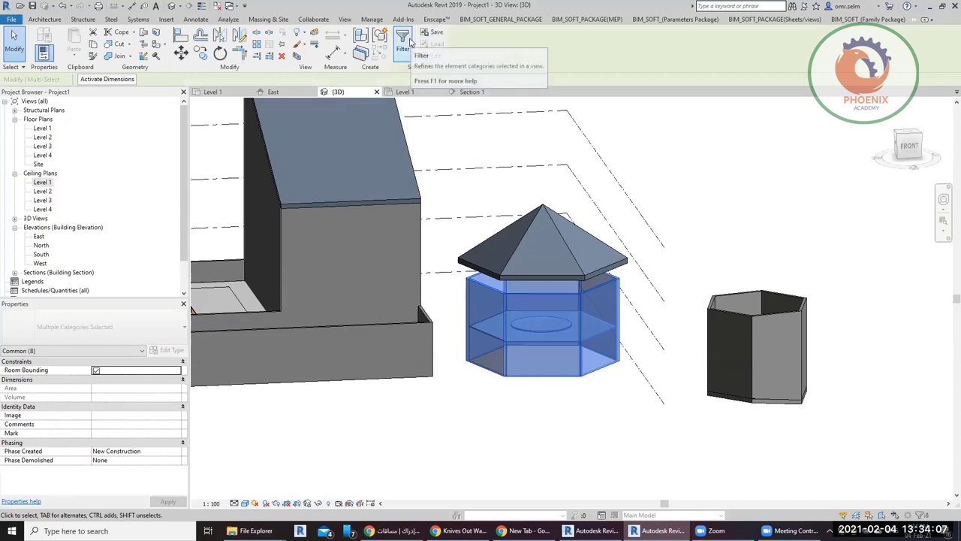
pyautogui.click(406, 43)
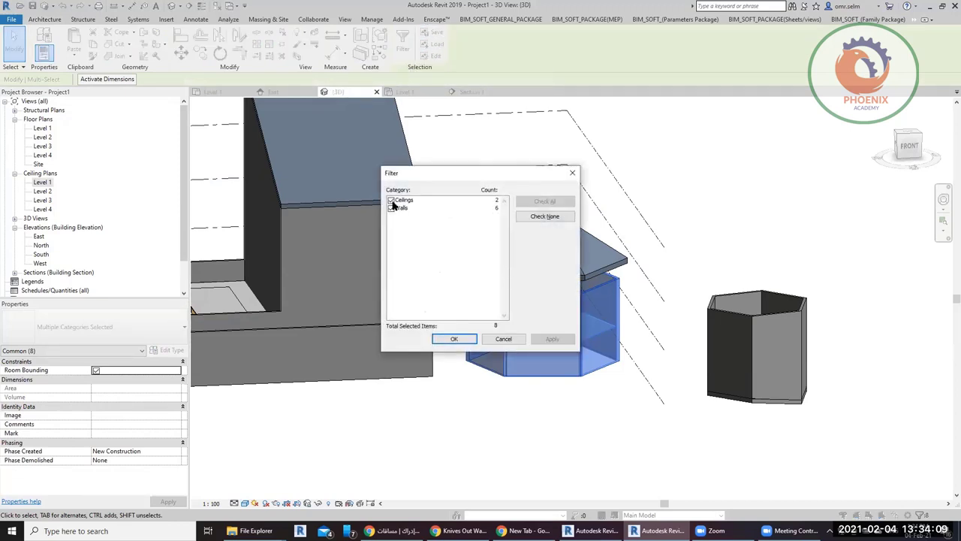
pyautogui.click(392, 200)
pyautogui.click(454, 338)
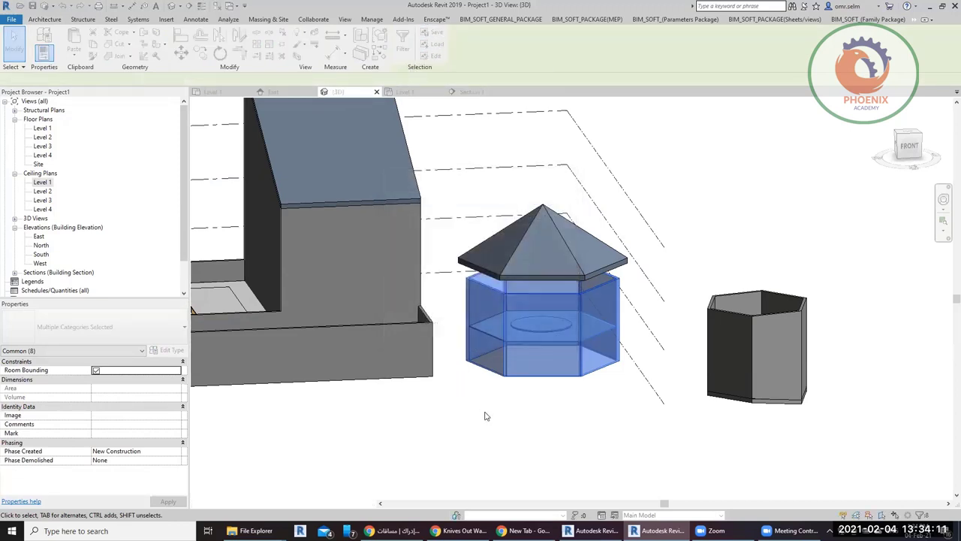
pyautogui.click(473, 50)
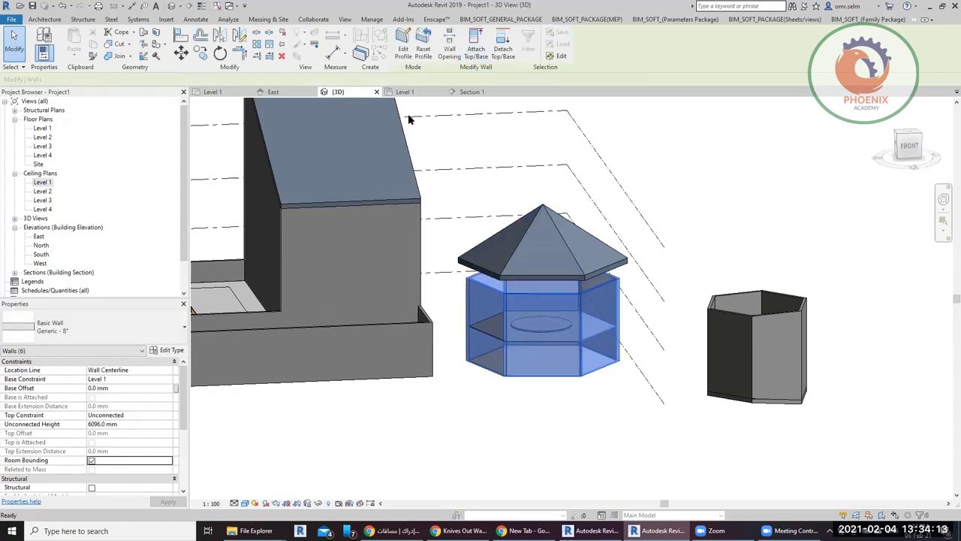
pyautogui.click(522, 250)
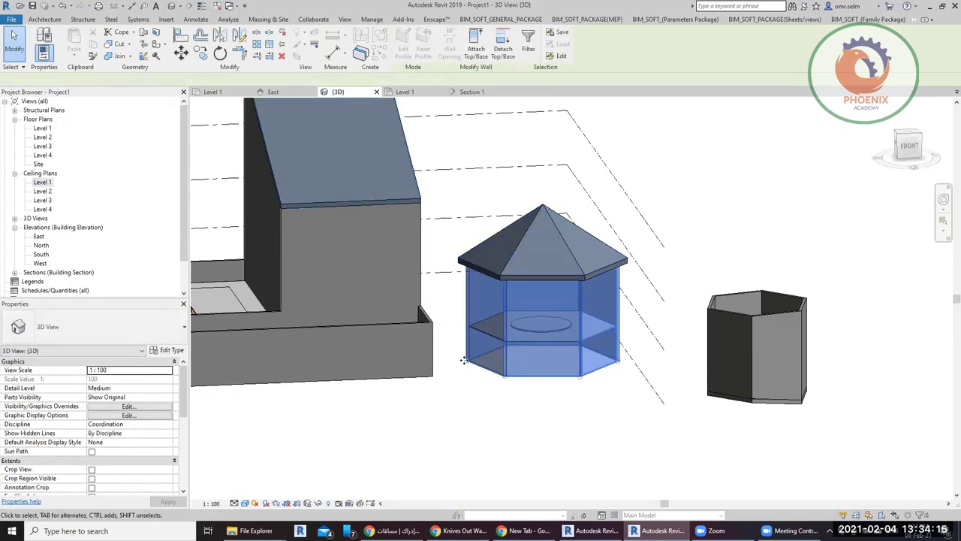
pyautogui.click(560, 252)
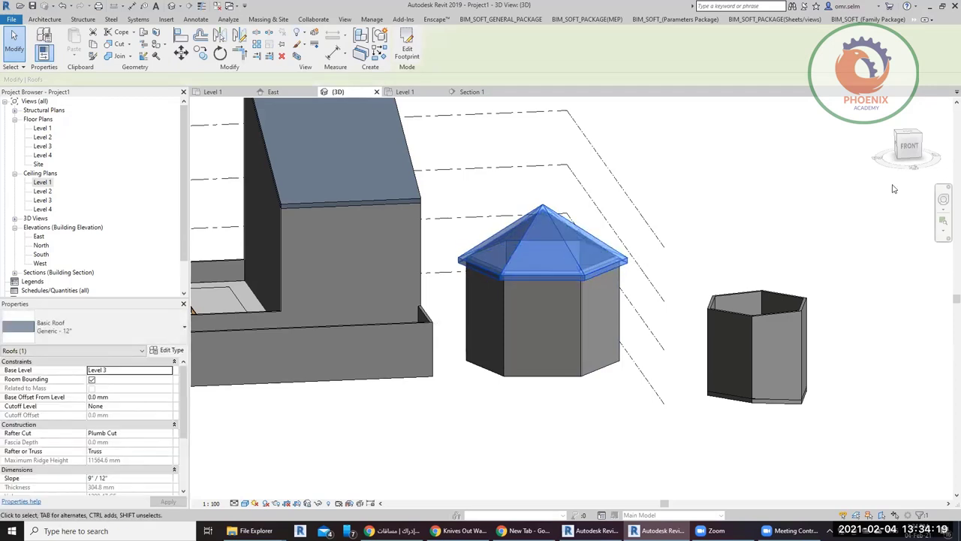
# Change the hip roof's base level to Level 4, then back to Level 1.
pyautogui.scroll(1, 210, 336)
pyautogui.click(167, 371)
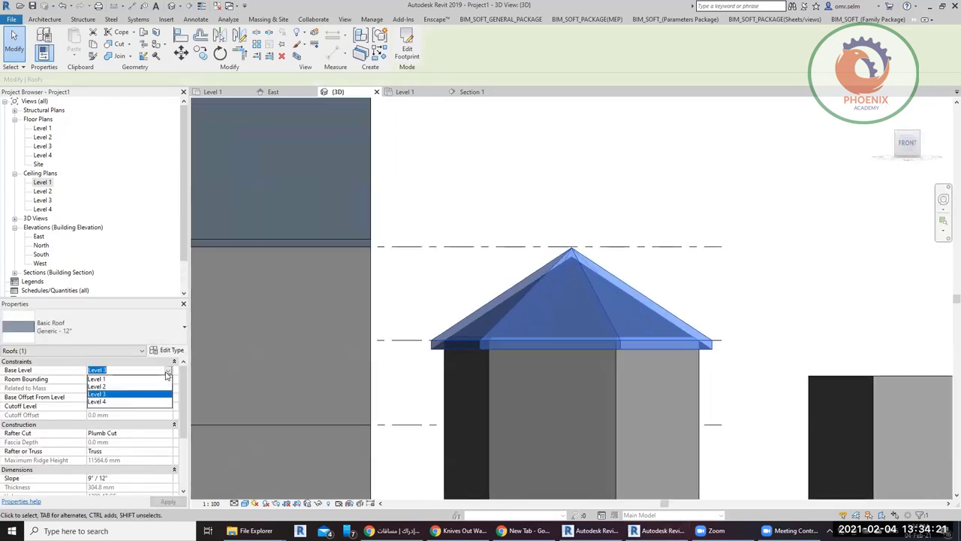
pyautogui.click(118, 402)
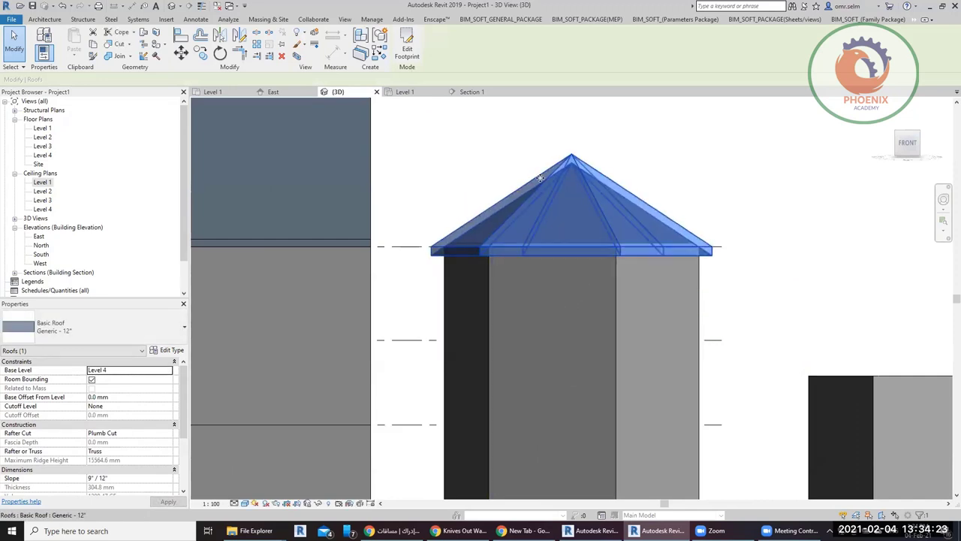
pyautogui.click(168, 371)
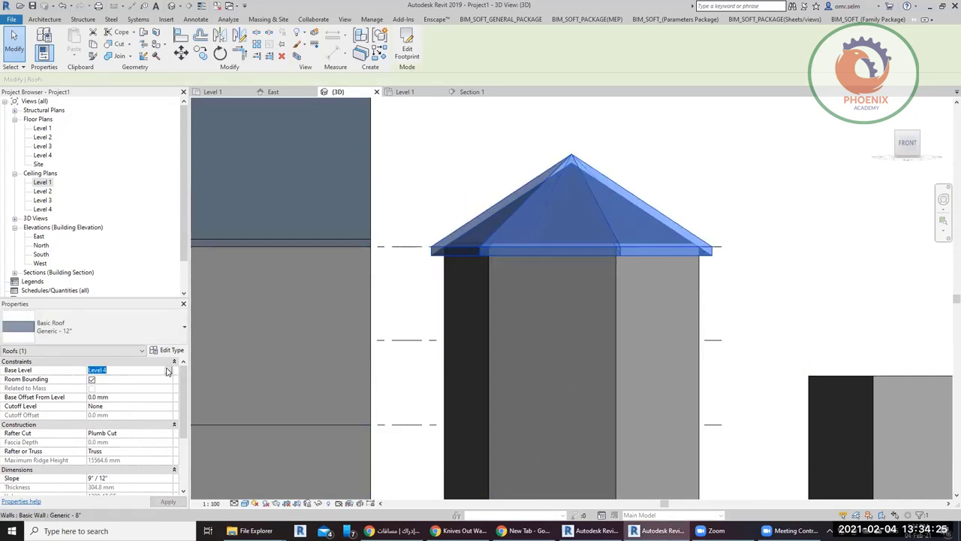
pyautogui.click(168, 370)
pyautogui.click(98, 379)
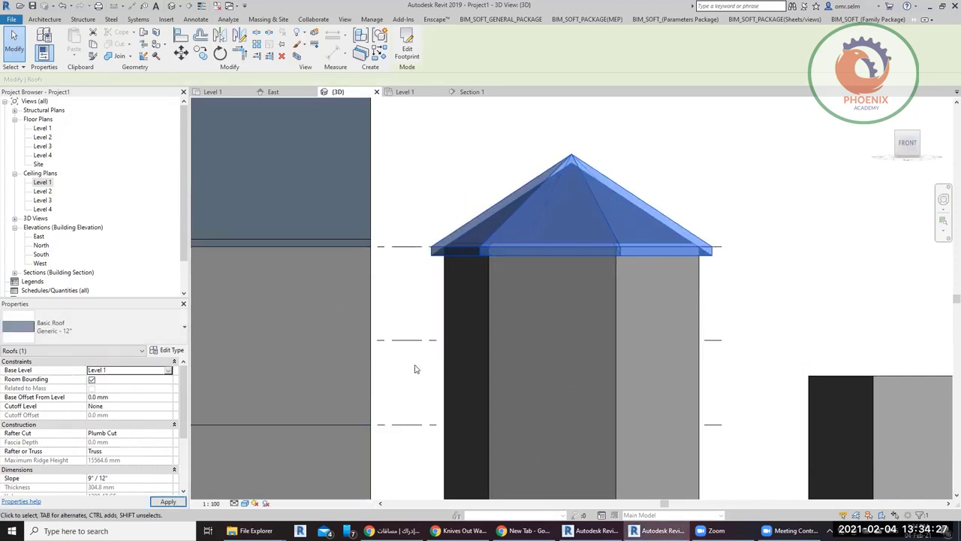
pyautogui.click(907, 134)
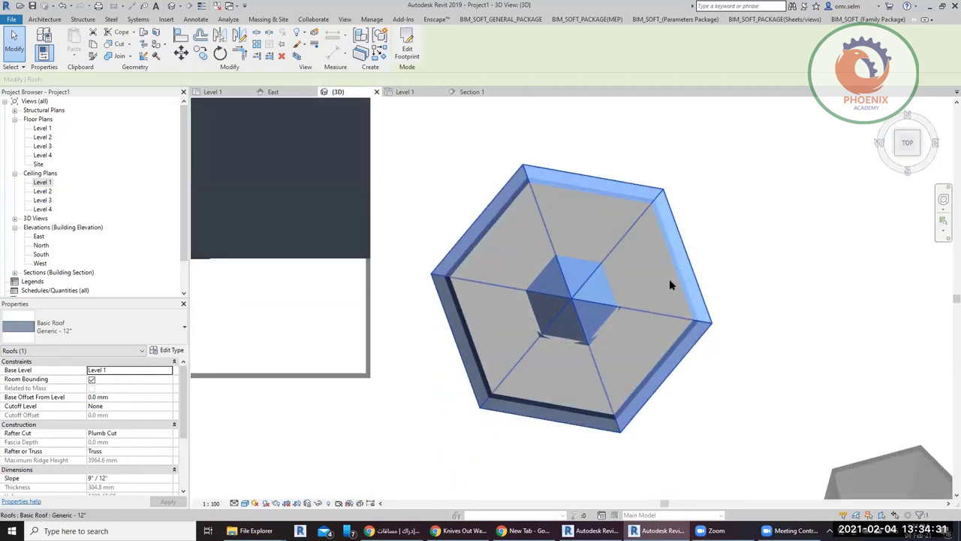
pyautogui.press('Escape')
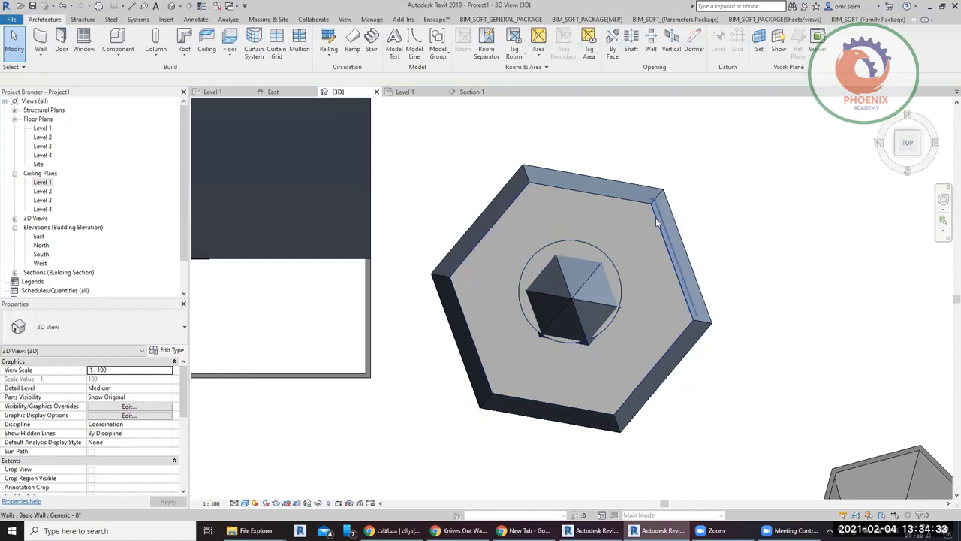
# Sketch a small non-slope-defining rectangle inside the hip roof's footprint and finish the edit.
pyautogui.click(667, 222)
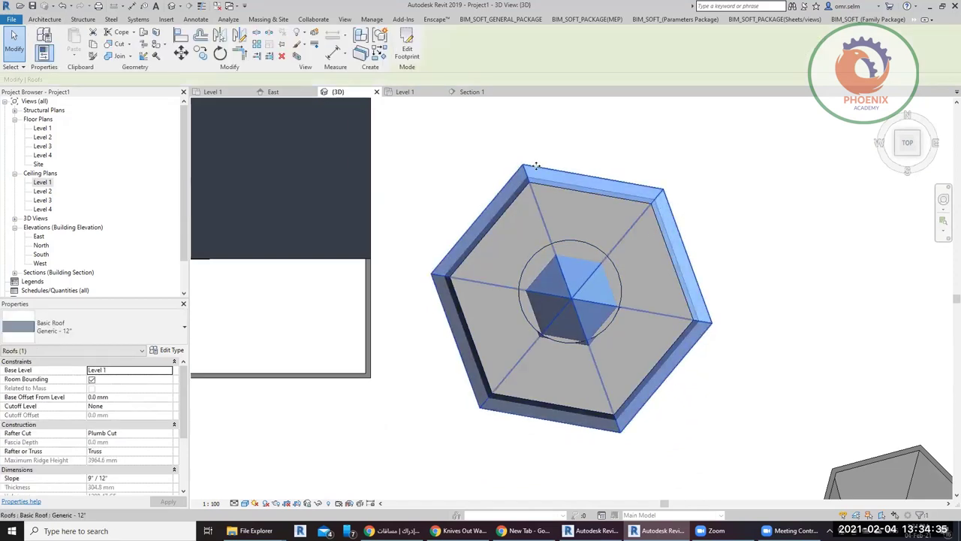
pyautogui.click(408, 47)
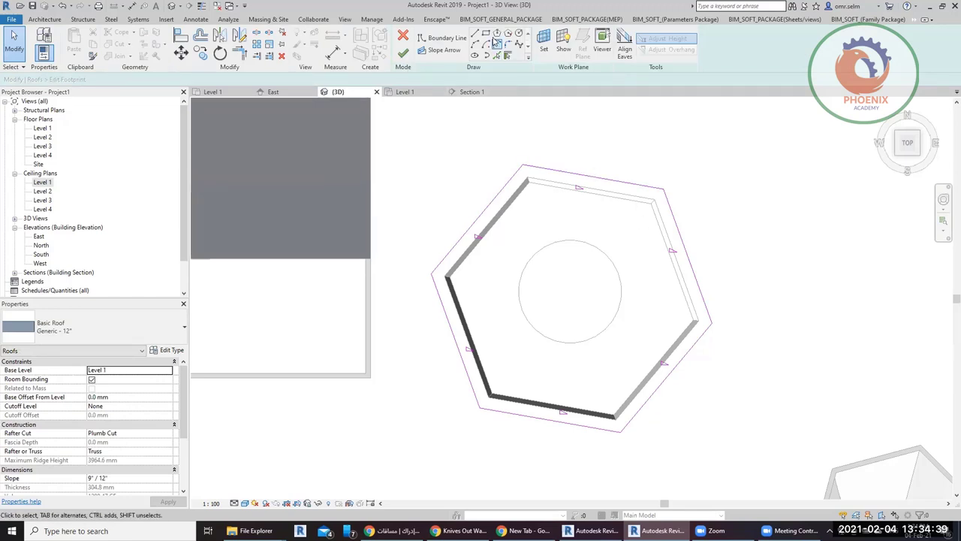
pyautogui.click(486, 34)
pyautogui.click(575, 213)
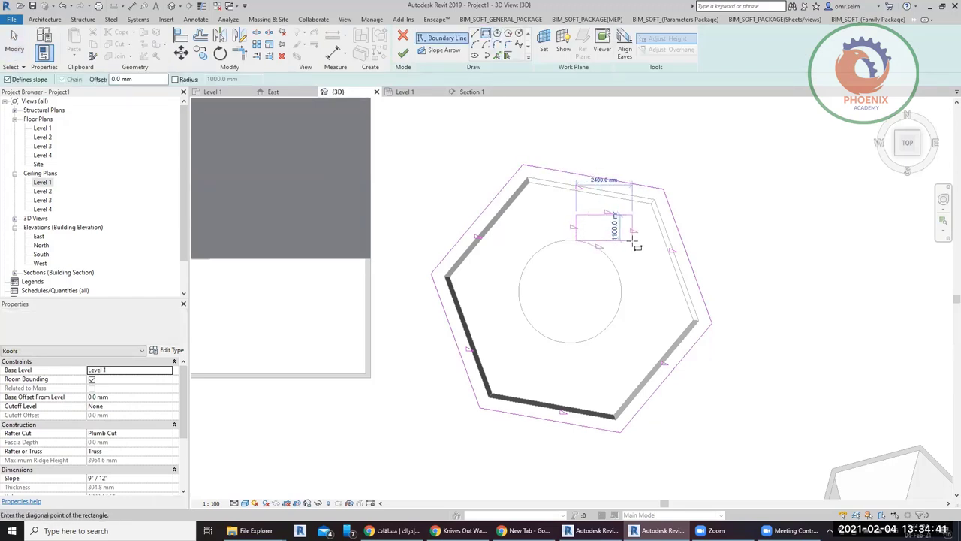
pyautogui.click(465, 111)
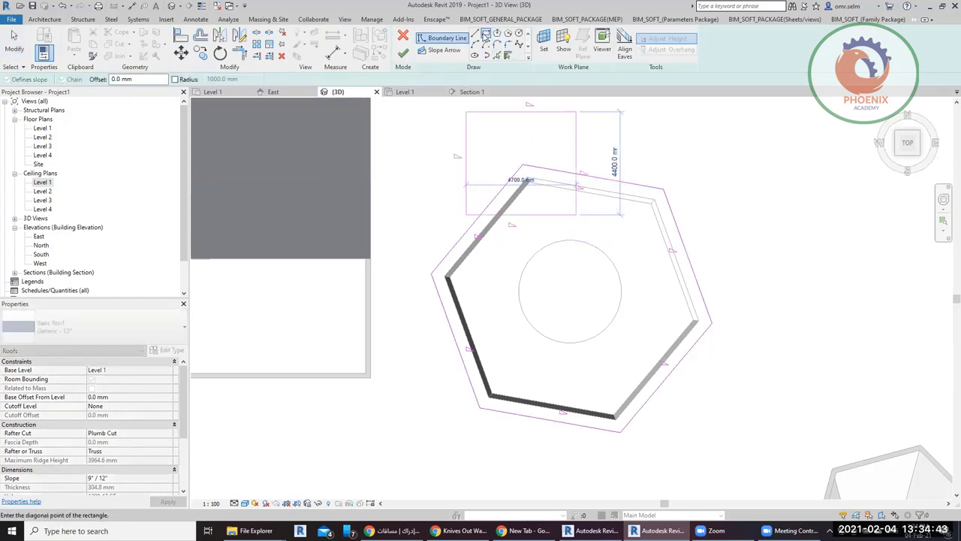
pyautogui.hotkey('ctrl', 'z')
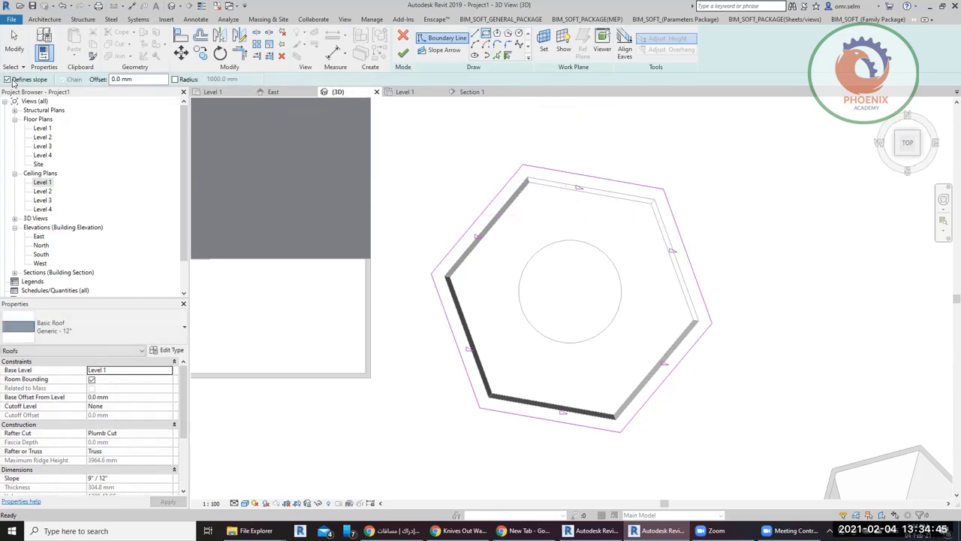
pyautogui.click(599, 216)
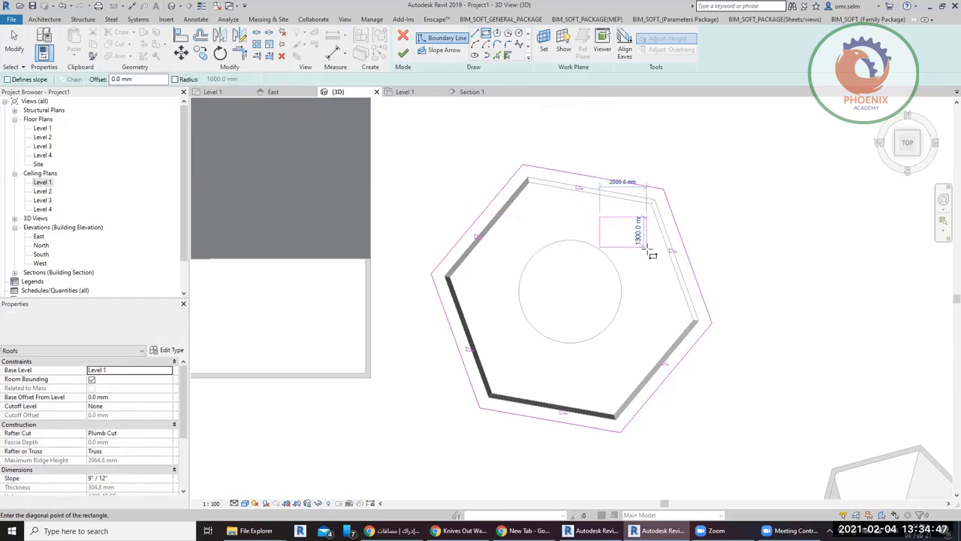
pyautogui.click(647, 254)
pyautogui.click(404, 52)
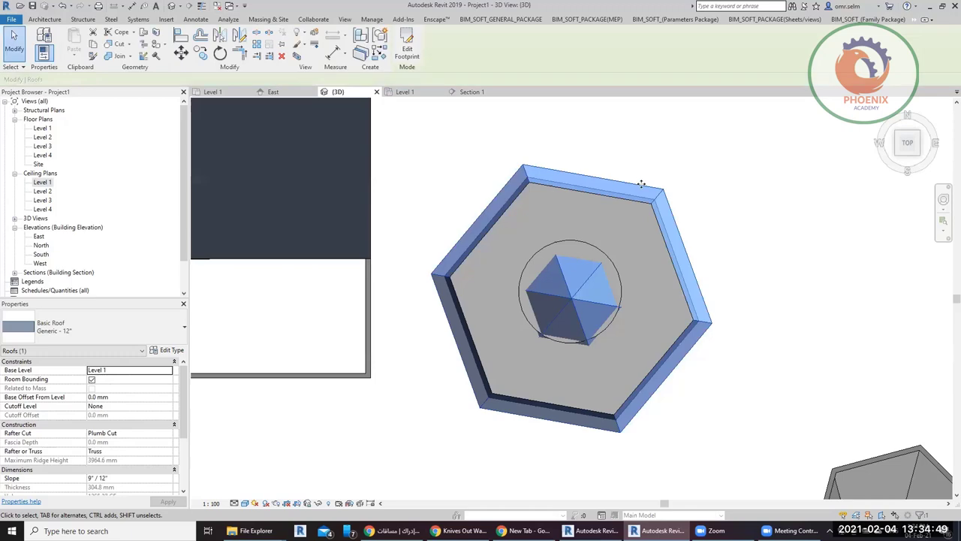
pyautogui.keyDown('shift'); pyautogui.moveTo(629, 399); pyautogui.dragTo(568, 246, button='middle'); pyautogui.keyUp('shift')
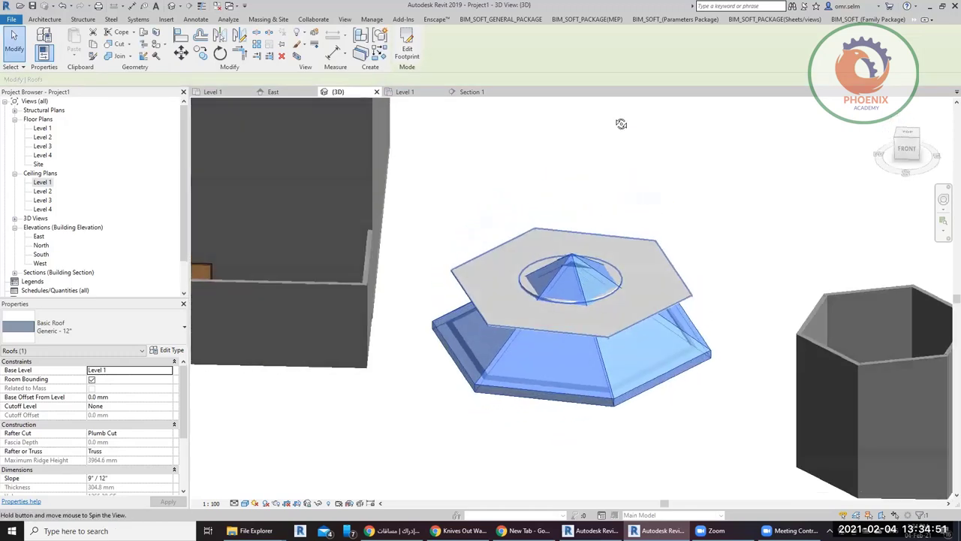
pyautogui.scroll(-4, 568, 246)
pyautogui.click(586, 322)
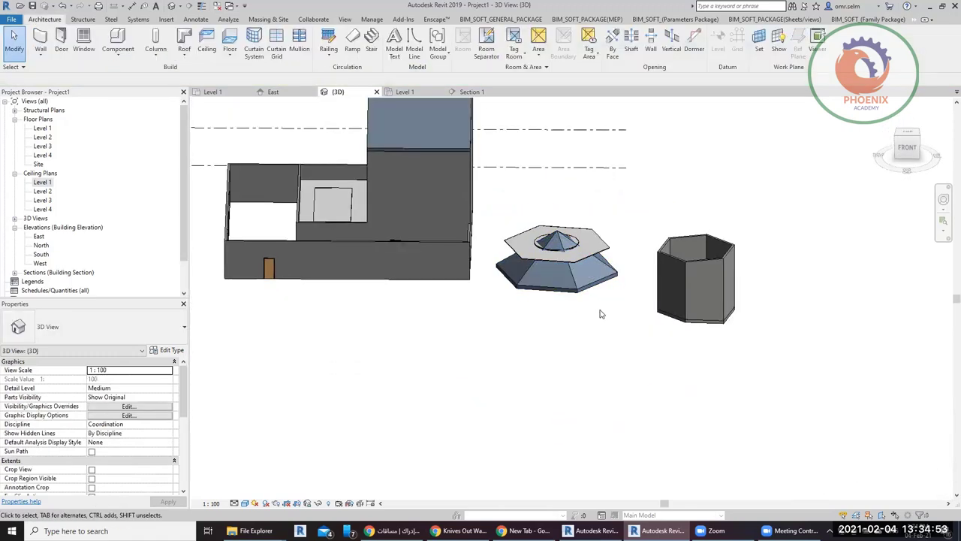
# Finish the tall block's shed roof footprint sketch so it keeps its rectangular opening.
pyautogui.keyDown('shift'); pyautogui.moveTo(555, 356); pyautogui.dragTo(579, 358, button='middle'); pyautogui.keyUp('shift')
pyautogui.click(398, 137)
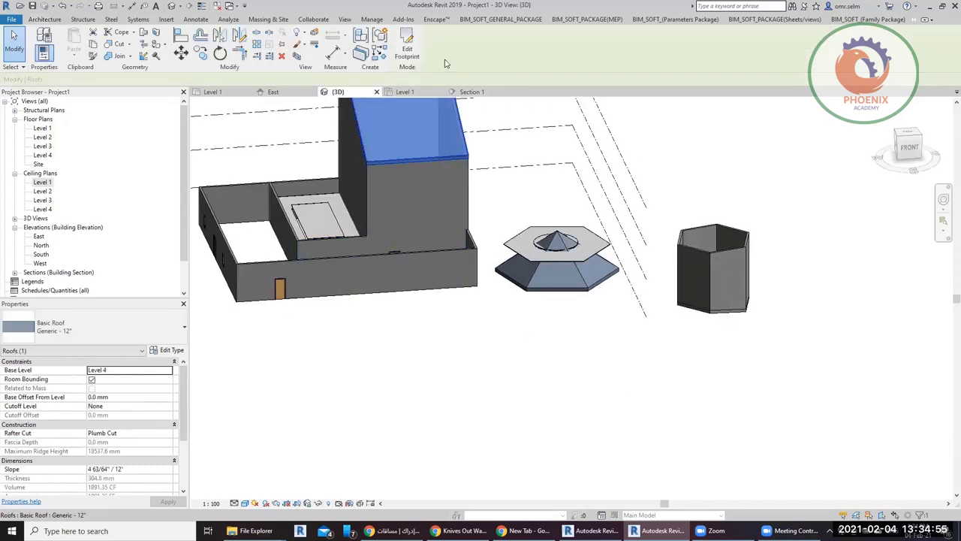
pyautogui.doubleClick(452, 125)
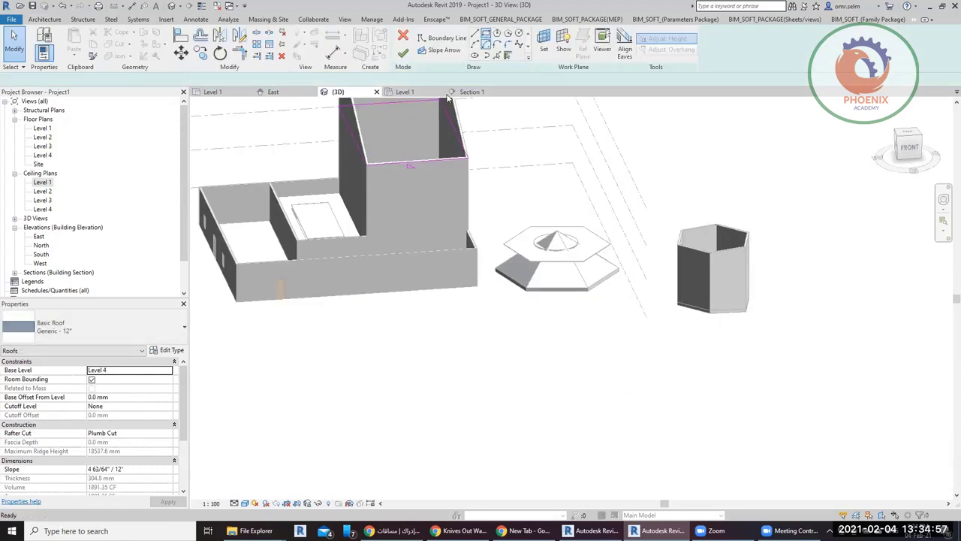
pyautogui.click(403, 52)
# Sketch a rectangular hole in the Level 1 Generic - 12" floor boundary and join it with the walls.
pyautogui.moveTo(502, 208); pyautogui.dragTo(581, 337, button='middle')
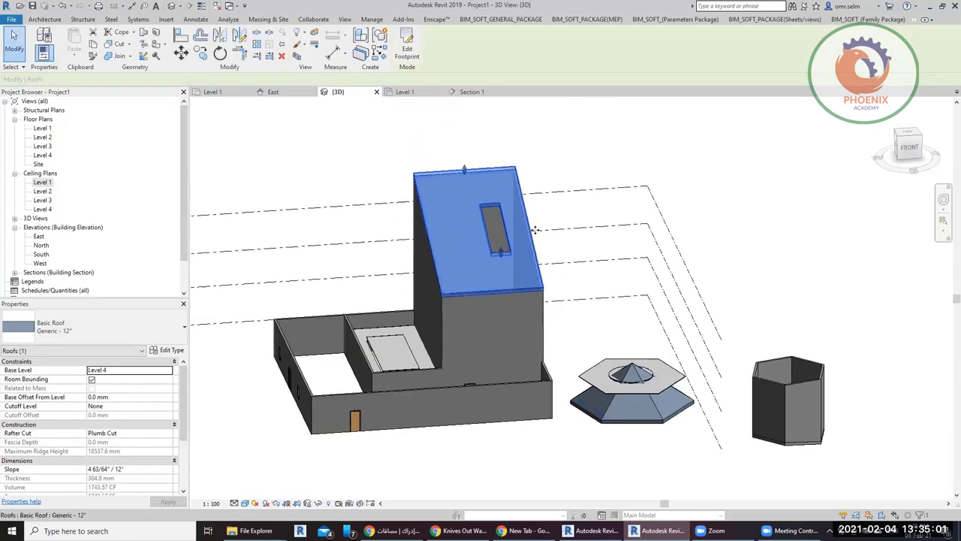
pyautogui.scroll(2, 493, 325)
pyautogui.scroll(2, 493, 326)
pyautogui.scroll(2, 494, 334)
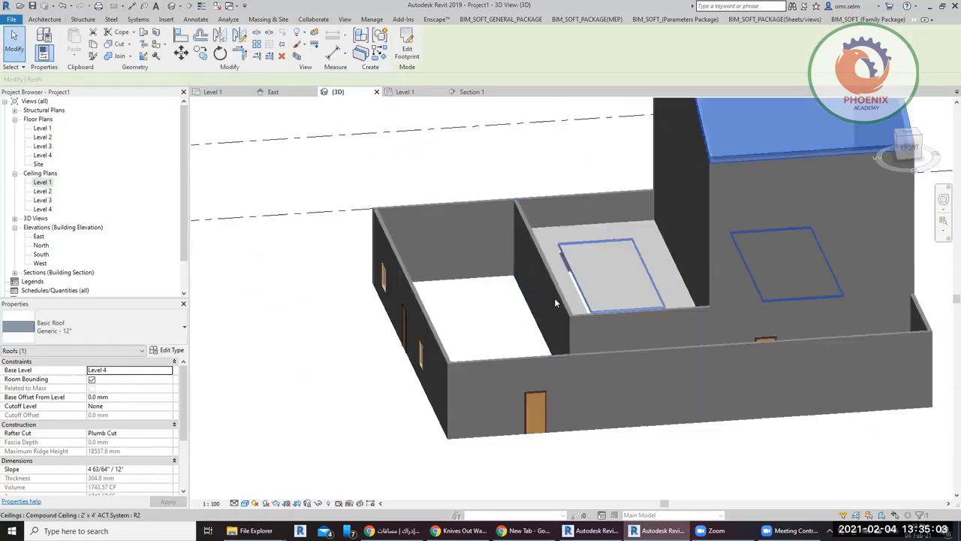
pyautogui.scroll(1, 495, 341)
pyautogui.keyDown('shift'); pyautogui.moveTo(495, 341); pyautogui.dragTo(746, 321, button='middle'); pyautogui.keyUp('shift')
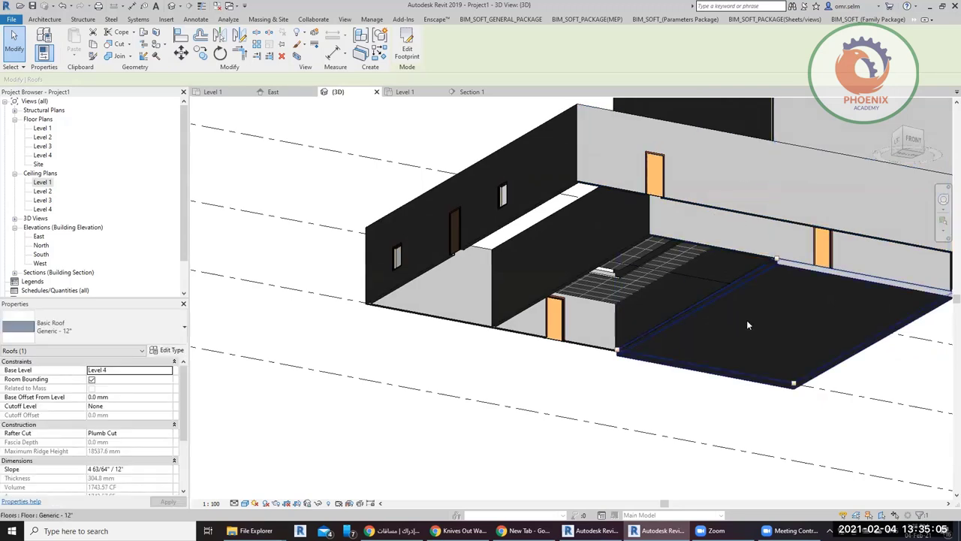
pyautogui.click(751, 320)
pyautogui.doubleClick(755, 320)
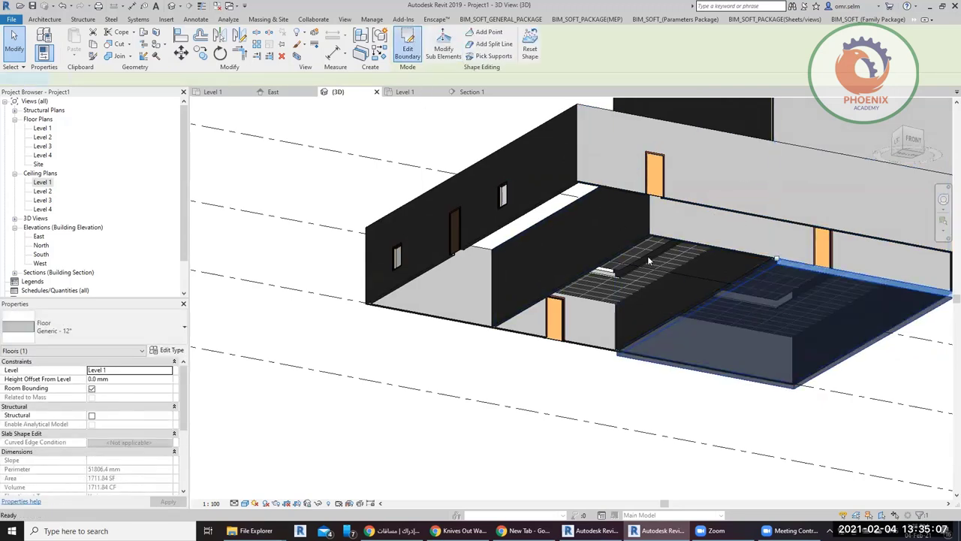
pyautogui.click(486, 33)
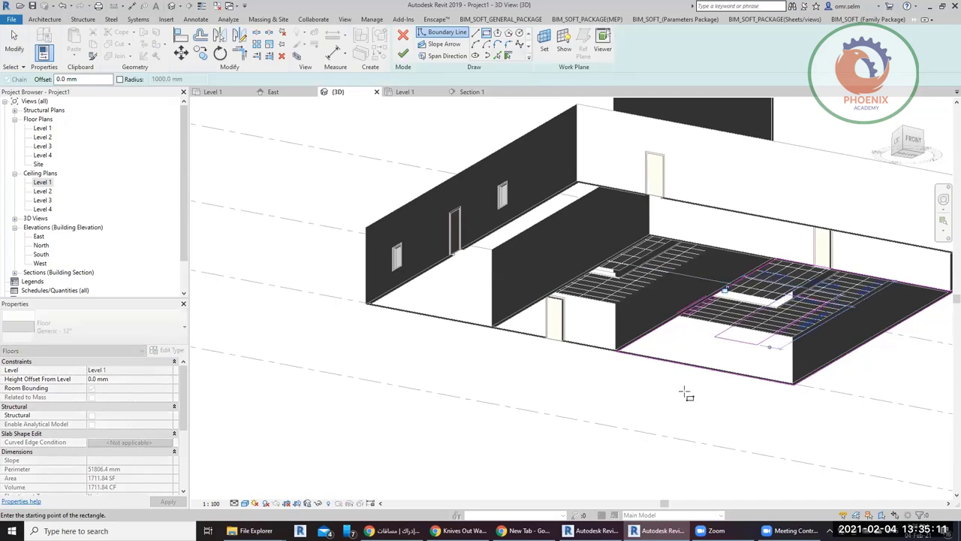
pyautogui.click(403, 53)
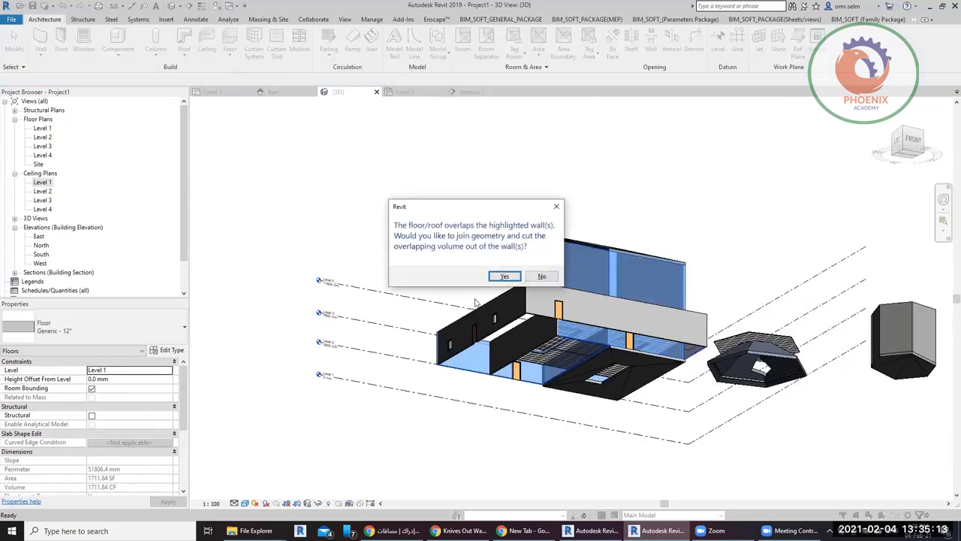
pyautogui.click(506, 277)
pyautogui.scroll(3, 505, 300)
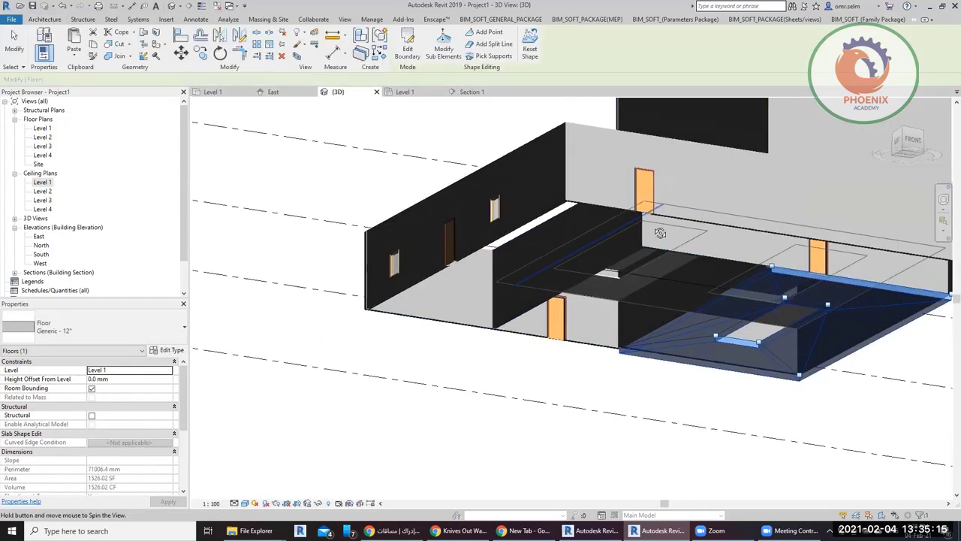
pyautogui.scroll(2, 608, 312)
# Place a two-corner rectangular Wall Opening high on the tall back wall, accepting the host warning.
pyautogui.click(743, 191)
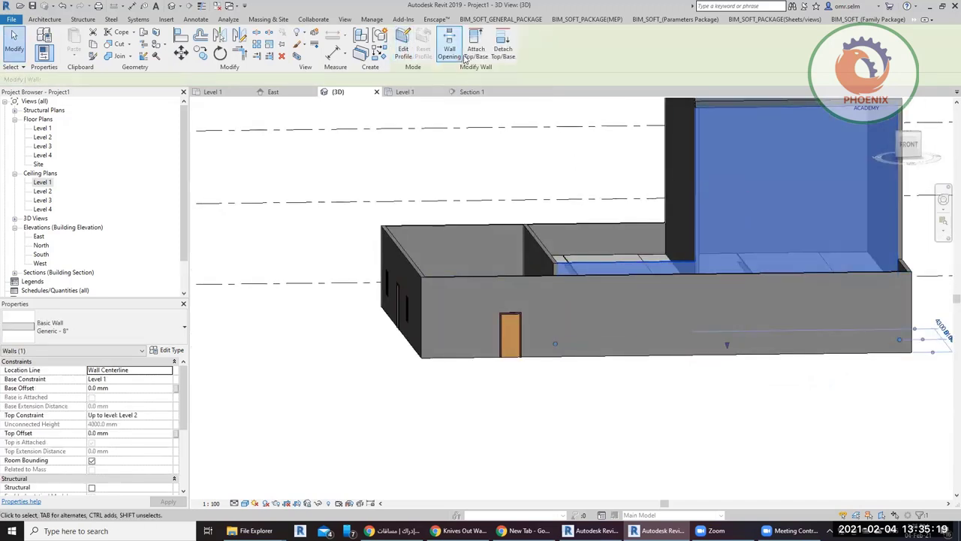
pyautogui.click(451, 48)
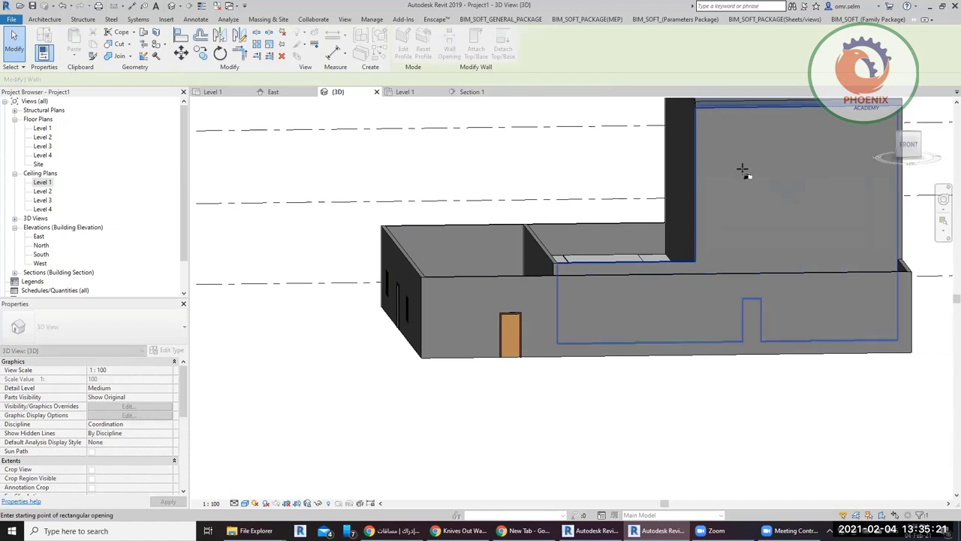
pyautogui.click(775, 165)
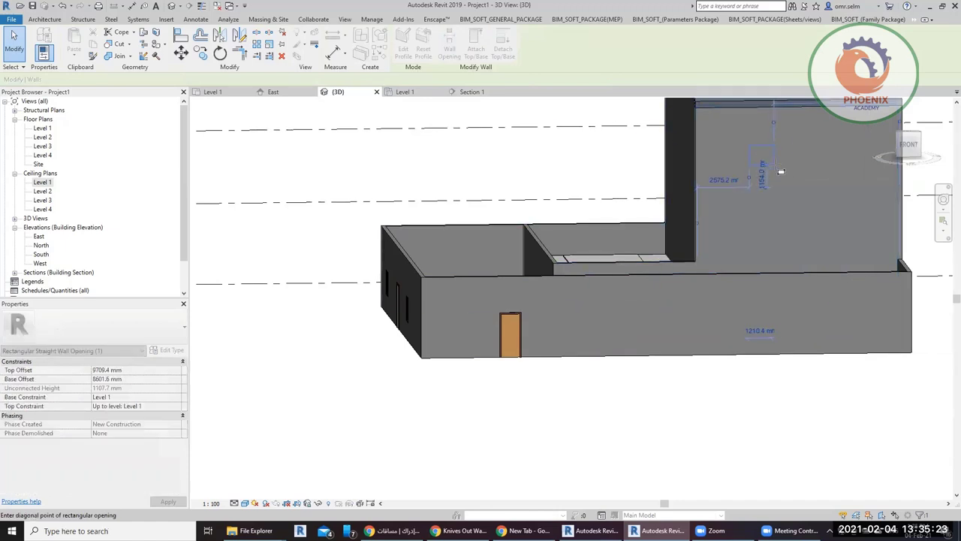
pyautogui.click(830, 201)
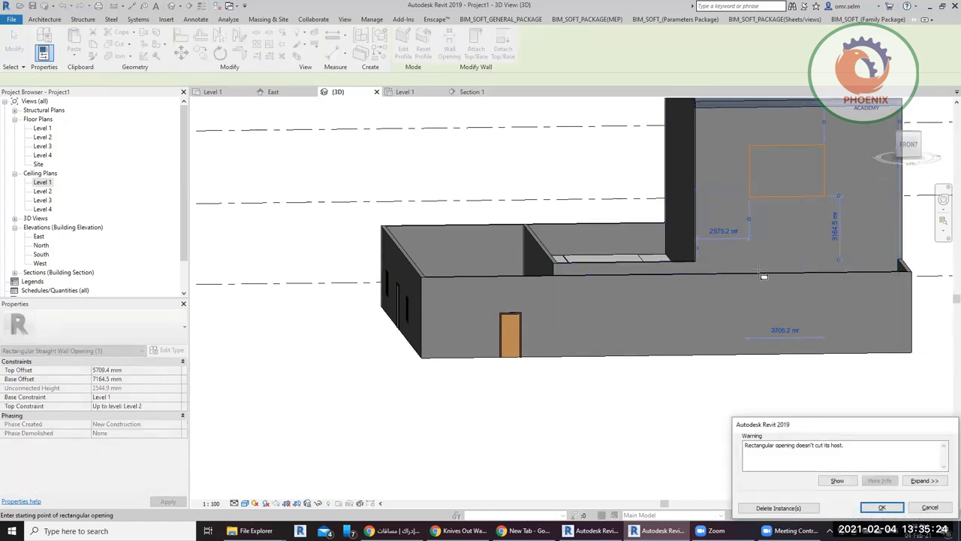
pyautogui.click(868, 508)
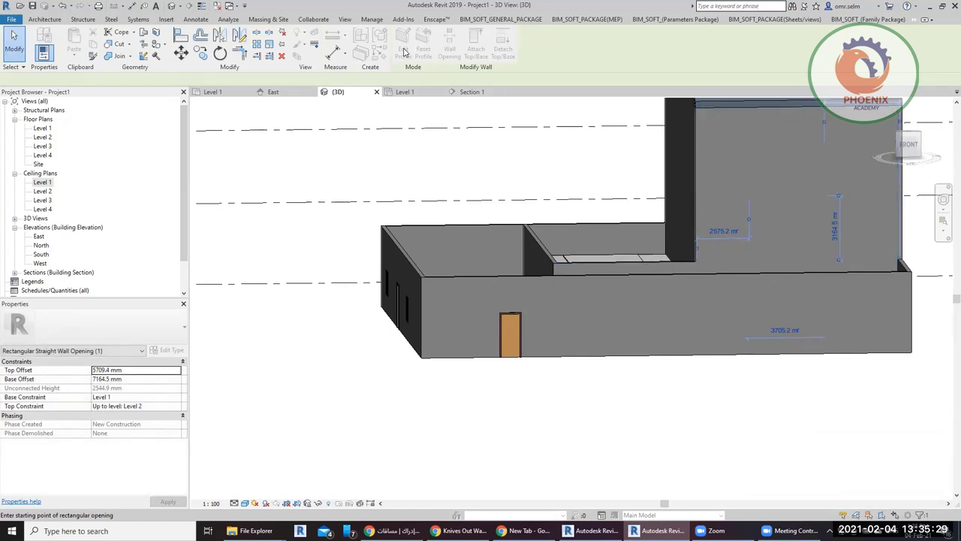
pyautogui.press('Escape')
pyautogui.press('Escape')
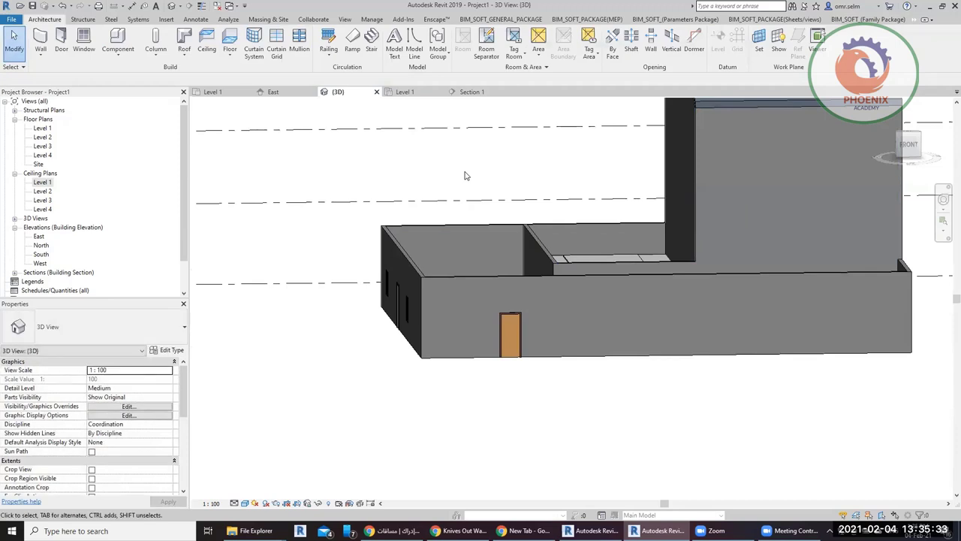
pyautogui.scroll(-2, 477, 188)
pyautogui.scroll(-1, 480, 193)
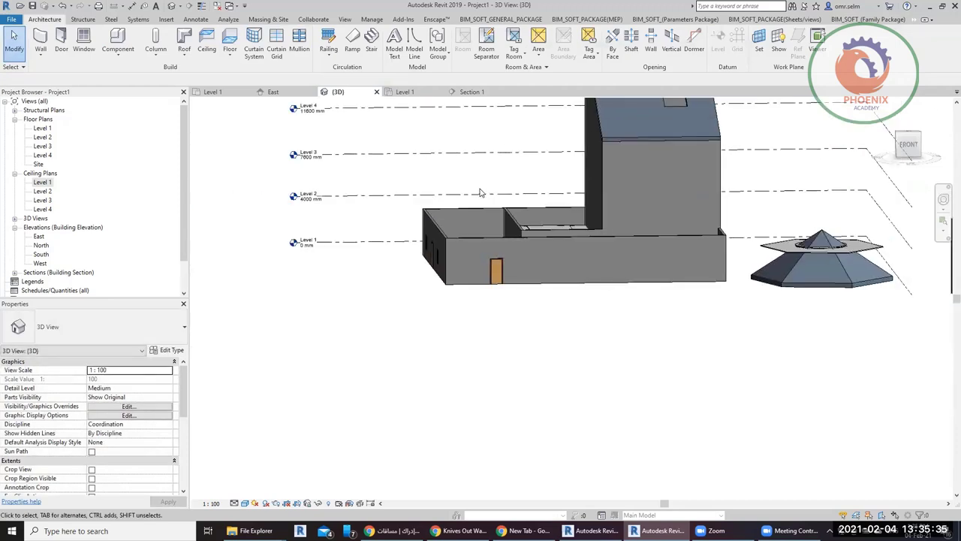